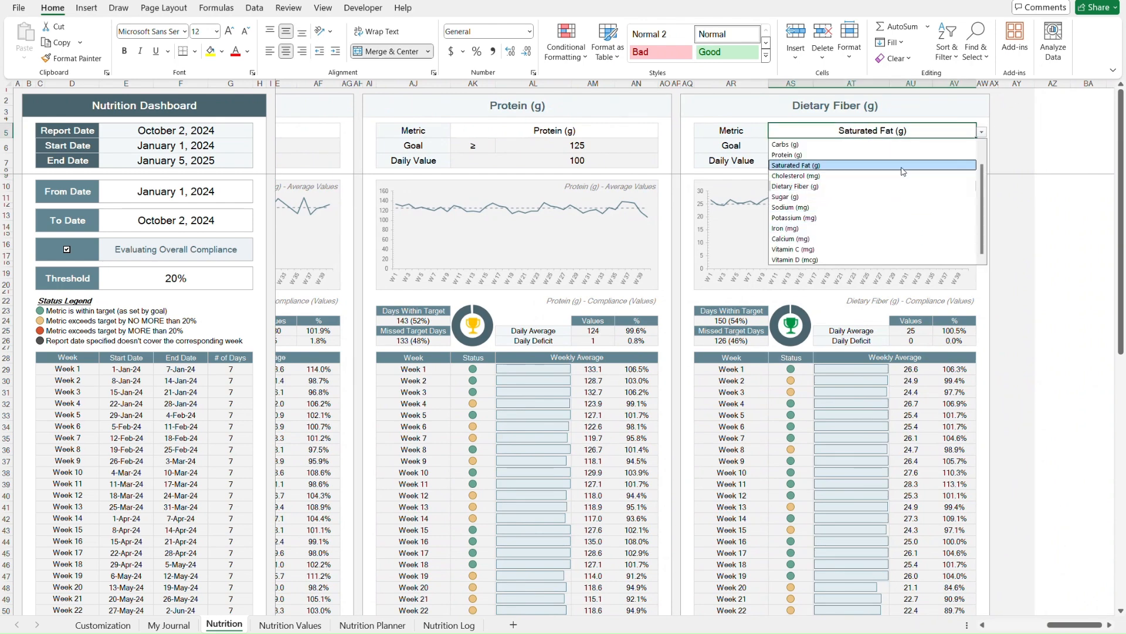
# - Switch the third dashboard panel's metric to Saturated Fat (g) and turn on daily compliance evaluation
pyautogui.click(901, 165)
pyautogui.click(67, 249)
# - Enter threshold values of 50, 75 and finally 20 percent
pyautogui.click(139, 277)
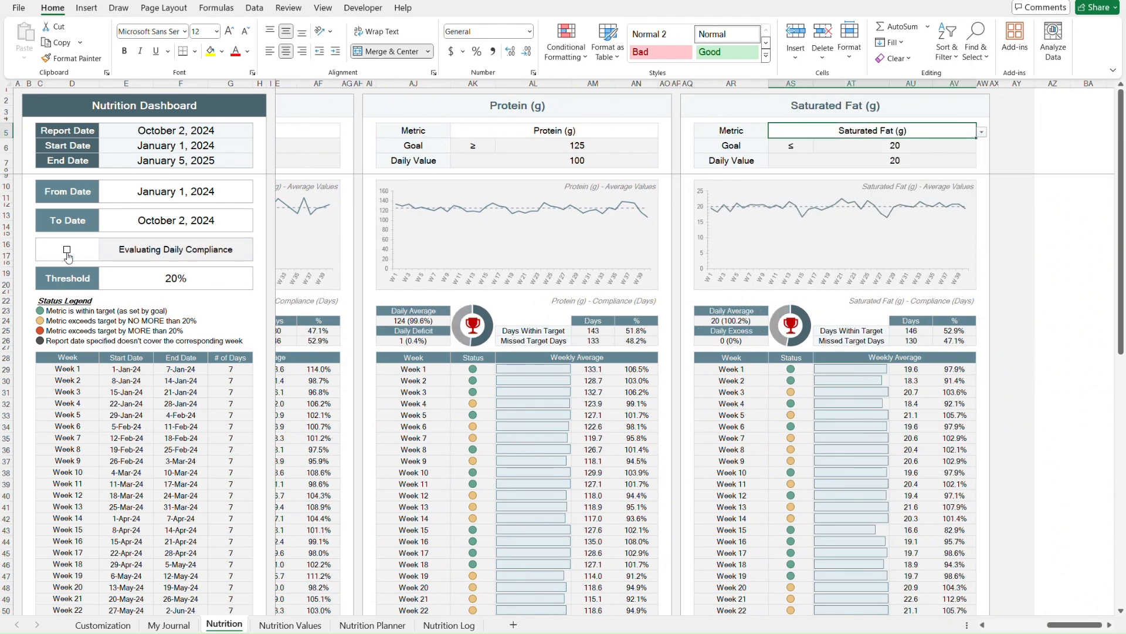
pyautogui.write('50')
pyautogui.press('Return')
pyautogui.click(140, 277)
pyautogui.write('75')
pyautogui.press('Return')
pyautogui.click(141, 278)
pyautogui.write('20')
pyautogui.press('Return')
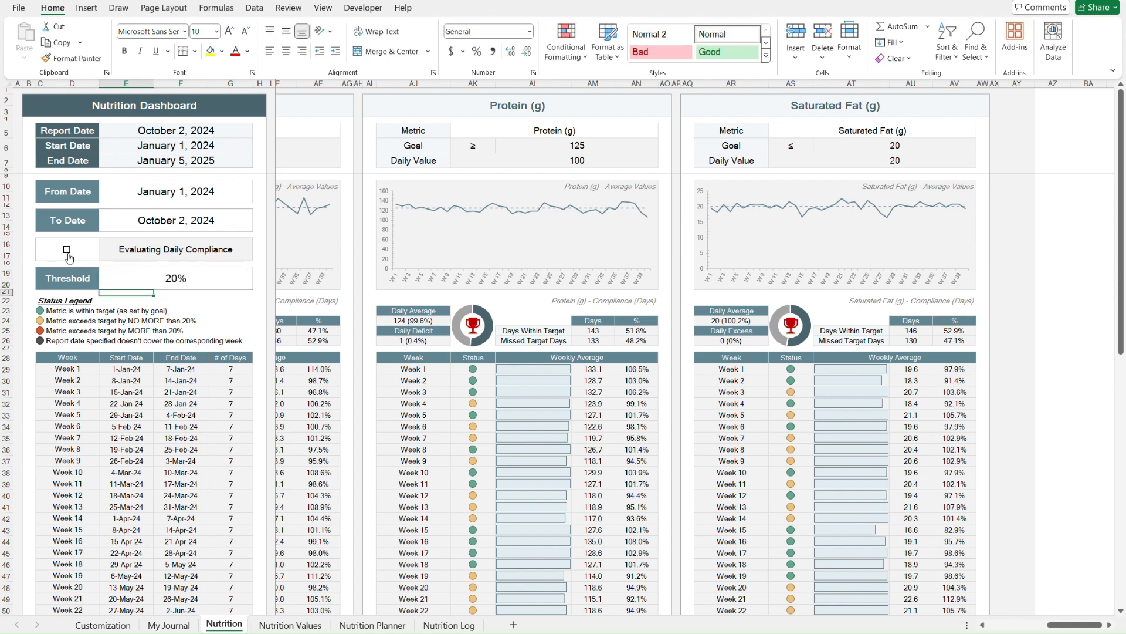
# - Switch the dashboard back to evaluating overall compliance
pyautogui.click(67, 249)
pyautogui.hscroll(-7, 358, 395)
pyautogui.scroll(-10, 357, 395)
pyautogui.scroll(13, 357, 396)
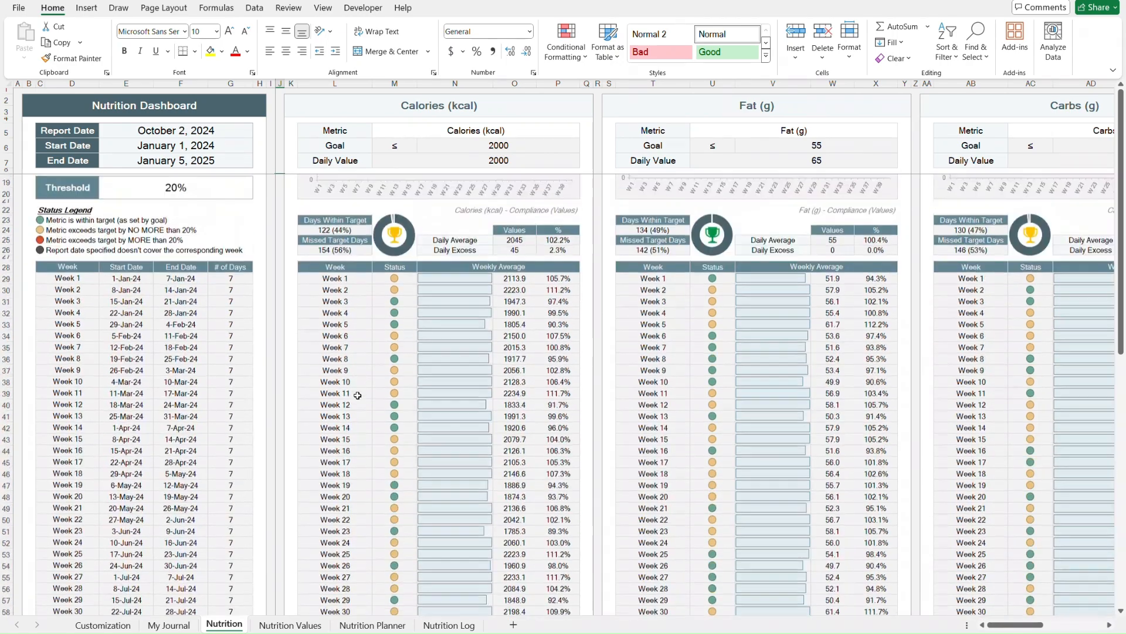
# - Open the Nutrition Values sheet and pick Papaya in the Nutrition Facts food selector
pyautogui.click(289, 625)
pyautogui.click(128, 150)
pyautogui.hotkey('alt', 'Down')
pyautogui.press('Up')
pyautogui.press('Up')
pyautogui.press('Up')
pyautogui.press('Up')
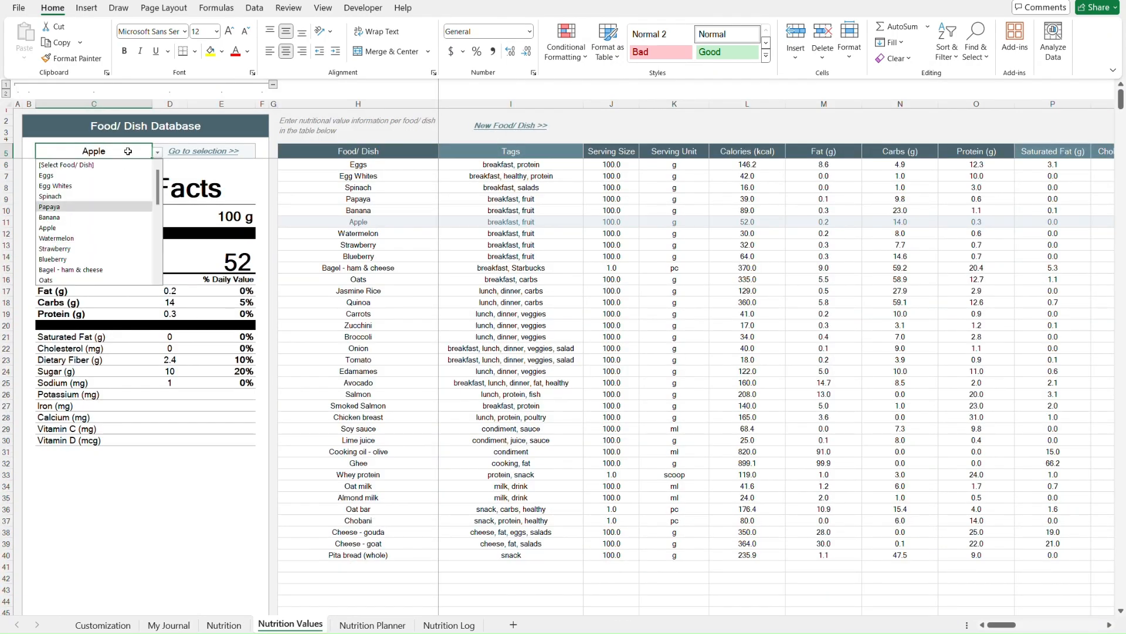
pyautogui.press('Return')
# - Select Oats and then Apple in the Nutrition Facts selector by entering partial names
pyautogui.write('oat')
pyautogui.press('Down')
pyautogui.press('Return')
pyautogui.write('ap')
pyautogui.press('Return')
pyautogui.hotkey('ctrl', 'Home')
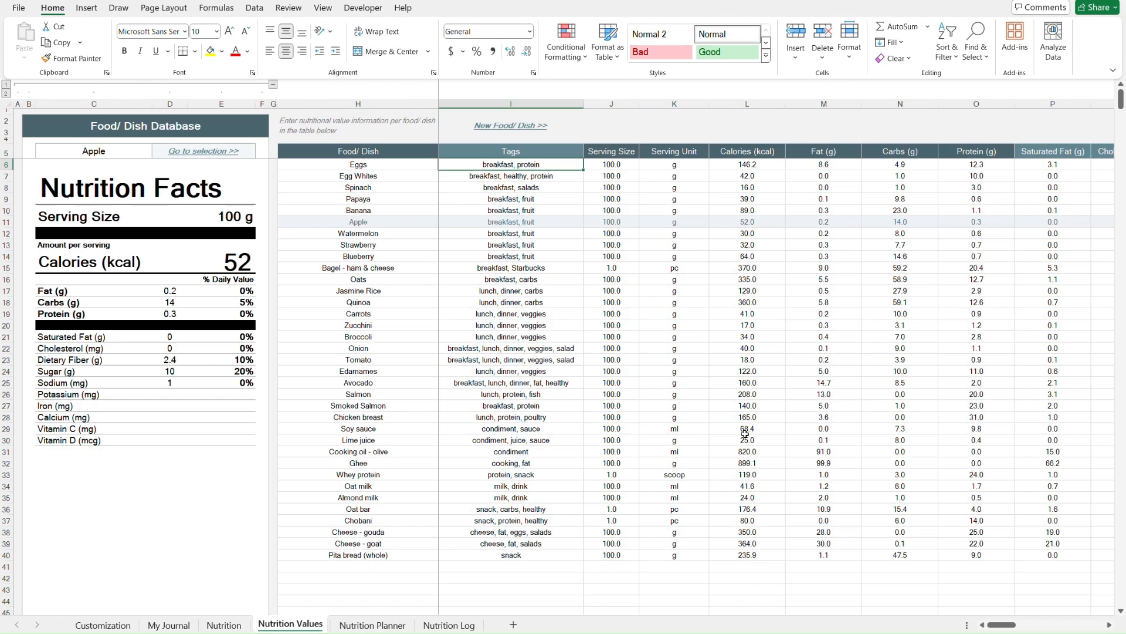
# - Open the Nutrition Planner and set the daily meal plan day to Wednesday
pyautogui.hotkey('ctrl', 'pagedown')
pyautogui.click(89, 129)
pyautogui.hotkey('alt', 'Down')
pyautogui.press('Down')
pyautogui.press('Down')
pyautogui.press('Return')
pyautogui.scroll(-12, 385, 225)
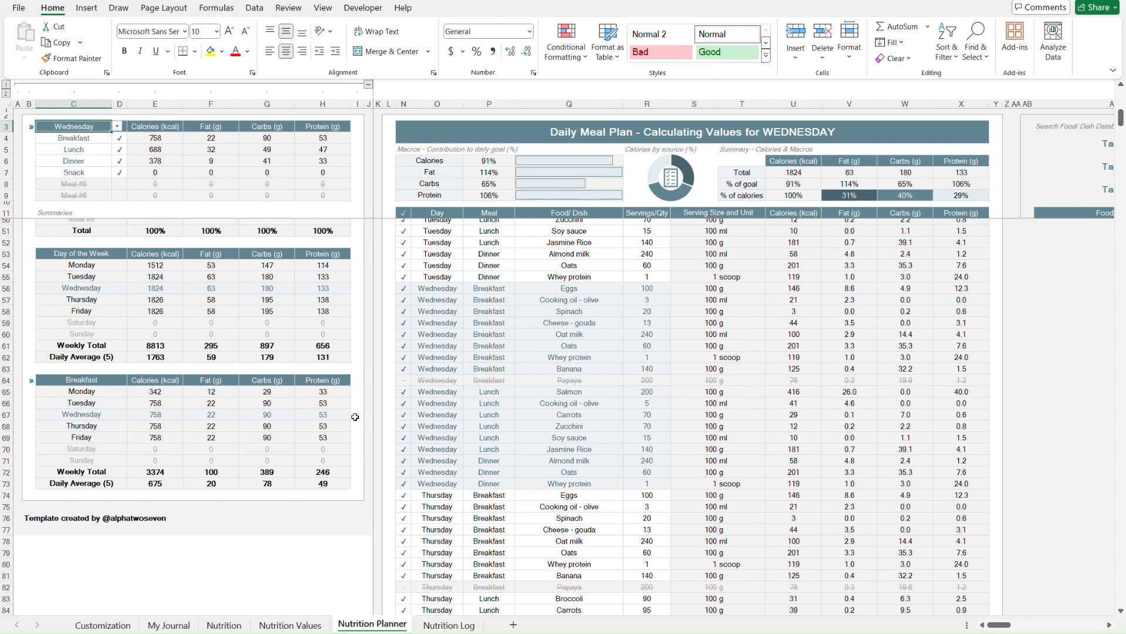
# - Pick a meal in the per-meal weekly summary selector
pyautogui.click(110, 382)
pyautogui.hotkey('alt', 'Down')
pyautogui.click(104, 413)
pyautogui.scroll(13, 369, 400)
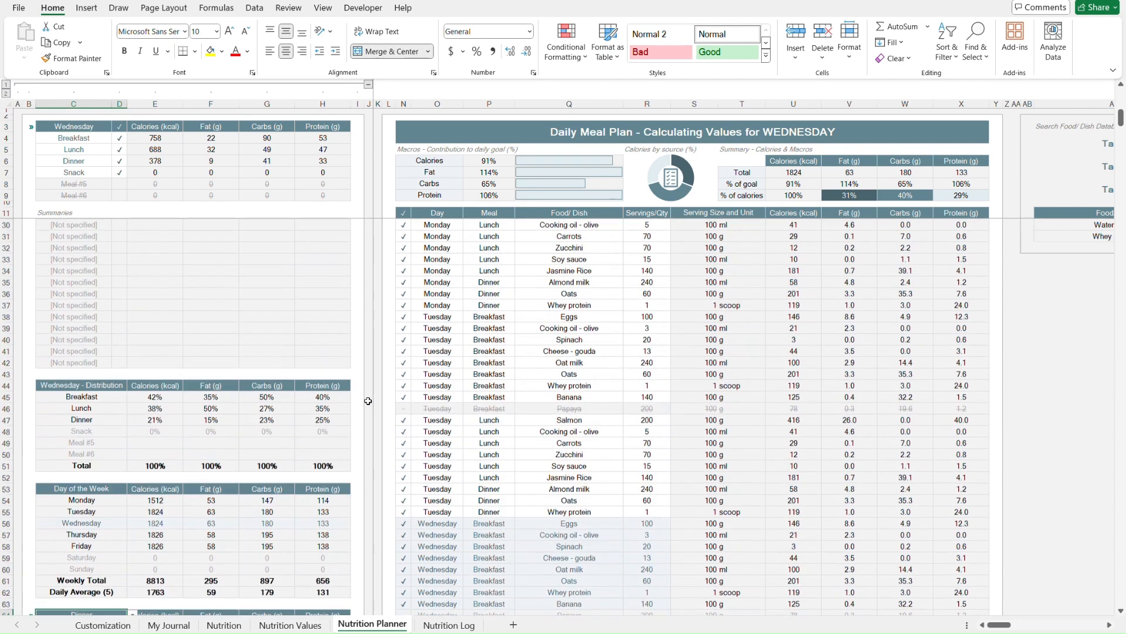
pyautogui.hscroll(5, 616, 371)
pyautogui.click(670, 191)
pyautogui.hotkey('alt', 'Down')
pyautogui.click(645, 281)
pyautogui.click(670, 168)
pyautogui.hotkey('alt', 'Down')
pyautogui.click(654, 230)
pyautogui.click(662, 143)
pyautogui.hotkey('alt', 'Down')
pyautogui.click(645, 245)
pyautogui.hotkey('ctrl', 'z')
pyautogui.hotkey('ctrl', 'z')
pyautogui.hotkey('ctrl', 'z')
# - Go to the Nutrition Log and follow the link to the selected values
pyautogui.hotkey('ctrl', 'Home')
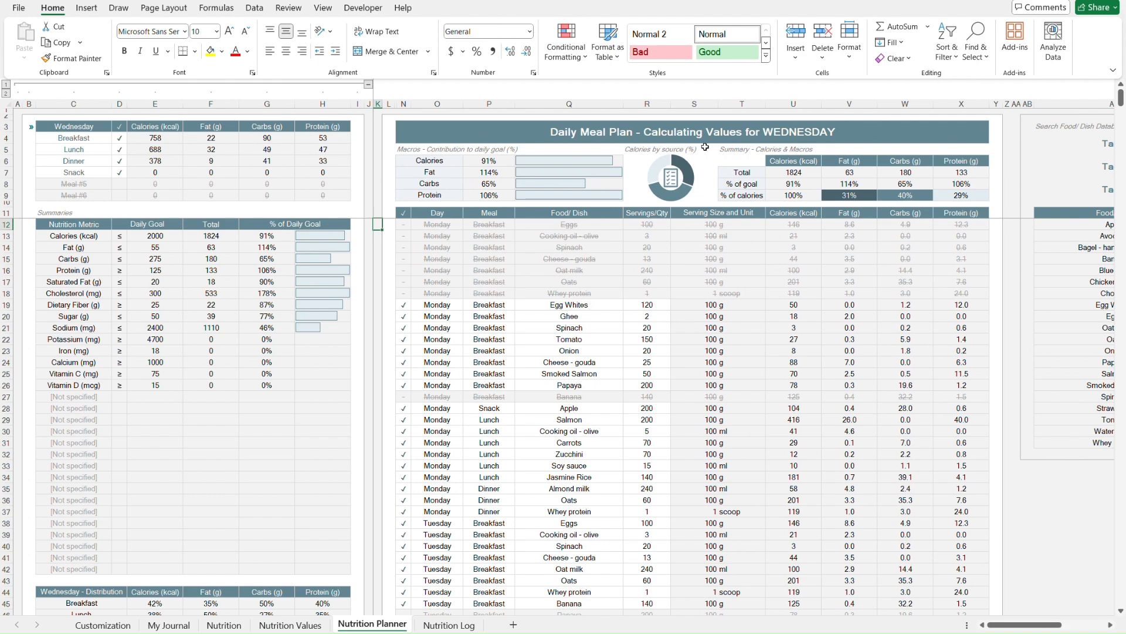
pyautogui.hotkey('ctrl', 'pagedown')
pyautogui.click(695, 110)
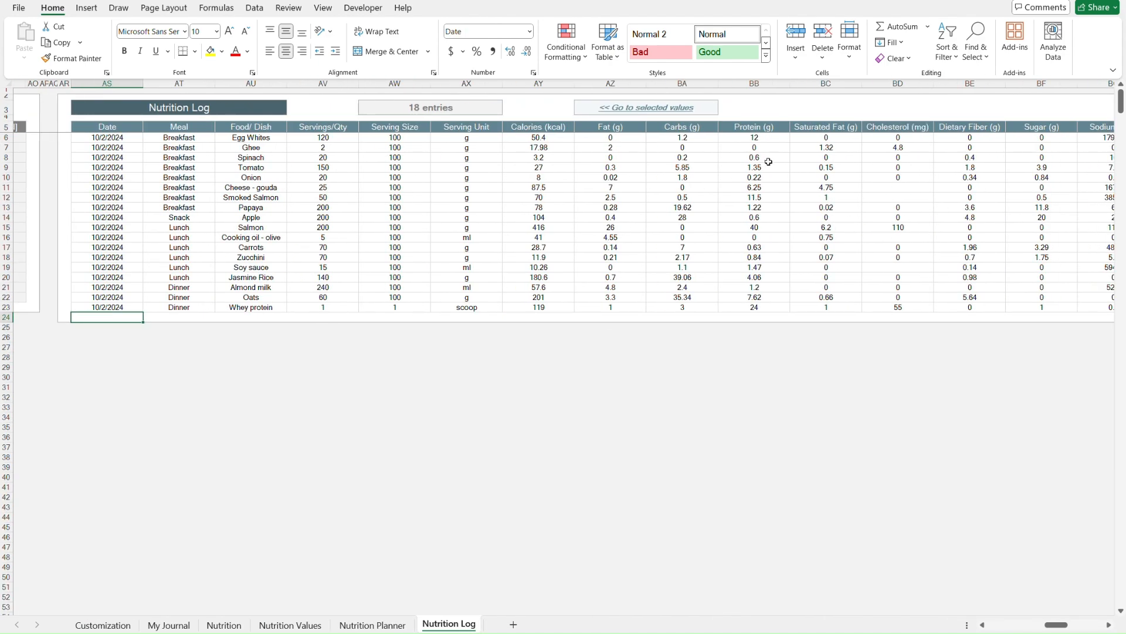
pyautogui.click(649, 108)
# - Browse the Customization sheet's label translation tables
pyautogui.hotkey('ctrl', 'pageup')
pyautogui.hotkey('ctrl', 'pageup')
pyautogui.hotkey('ctrl', 'pageup')
pyautogui.hotkey('ctrl', 'pageup')
pyautogui.hotkey('ctrl', 'pageup')
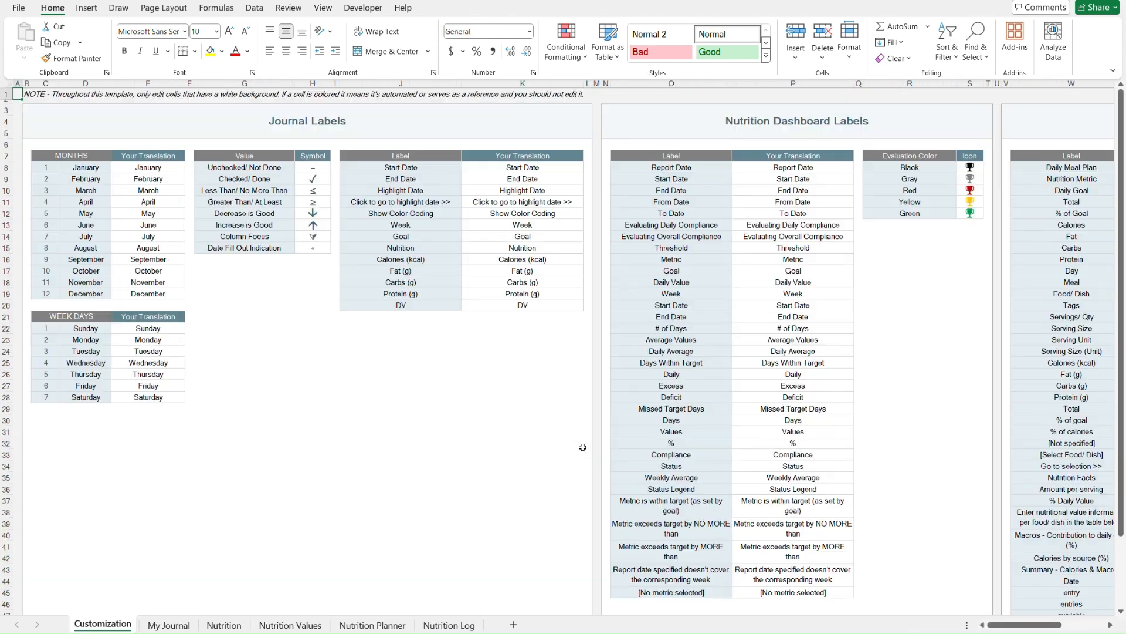
pyautogui.click(522, 128)
pyautogui.hotkey('ctrl', 'Right')
pyautogui.hotkey('ctrl', 'Right')
# - Page through the My Journal, Nutrition, Nutrition Values and Nutrition Planner sheets
pyautogui.hotkey('ctrl', 'pagedown')
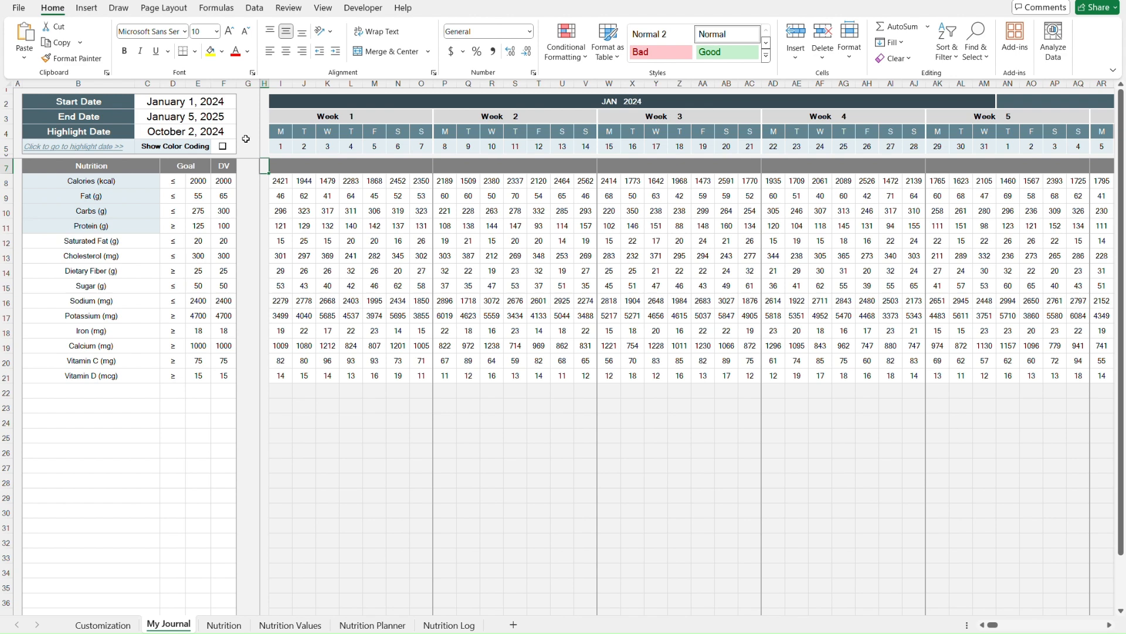
pyautogui.hotkey('ctrl', 'pagedown')
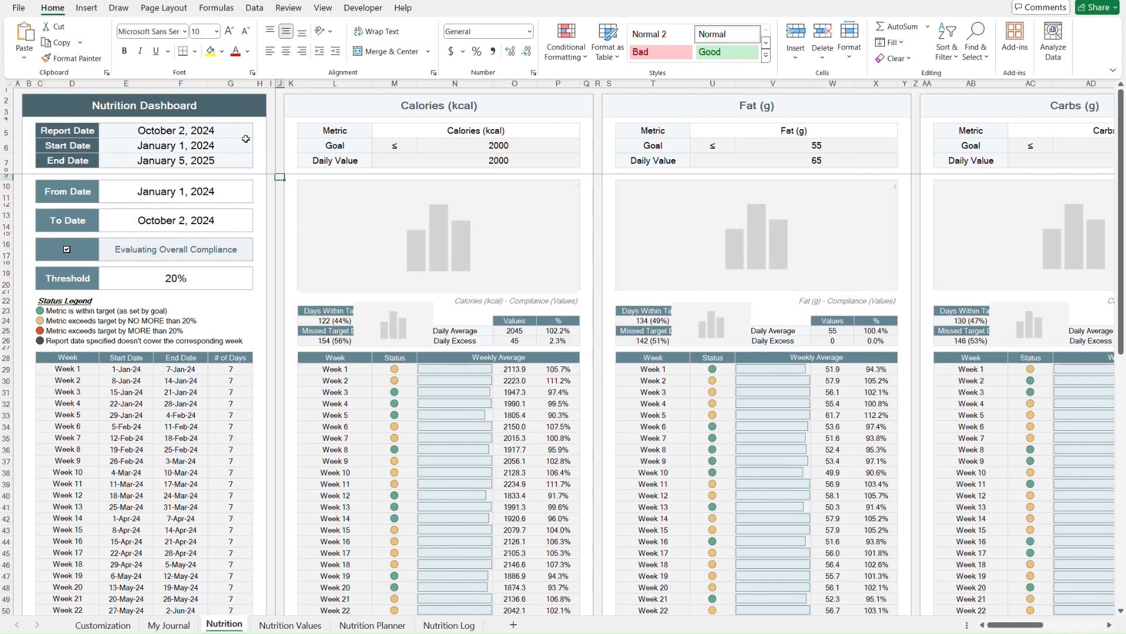
pyautogui.hotkey('ctrl', 'pagedown')
pyautogui.hotkey('ctrl', 'pagedown')
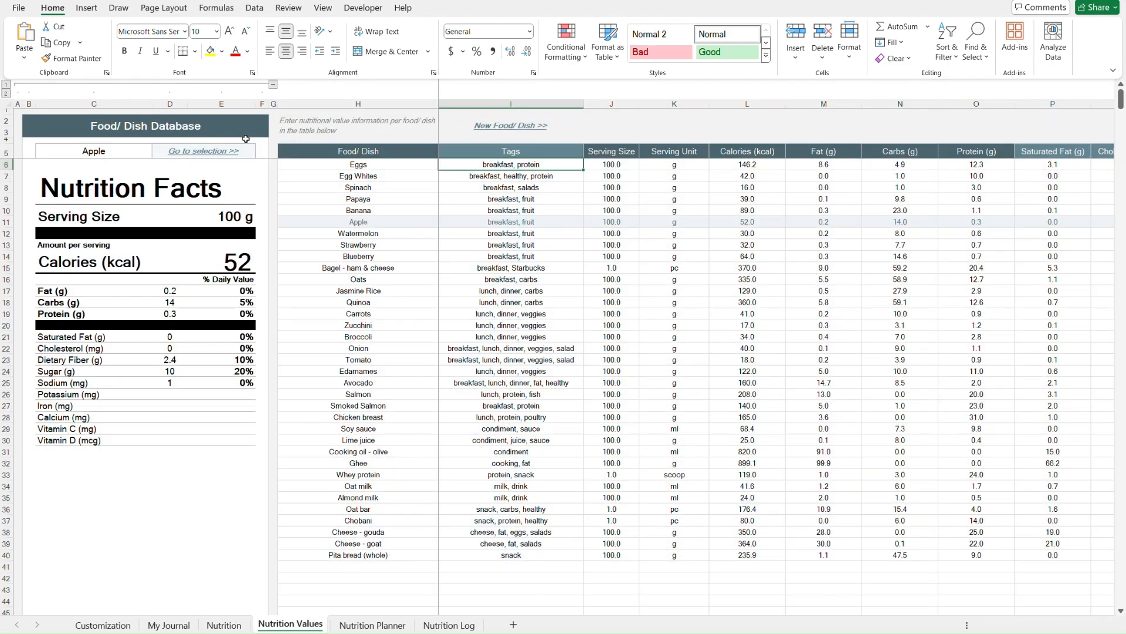
pyautogui.hotkey('ctrl', 'pagedown')
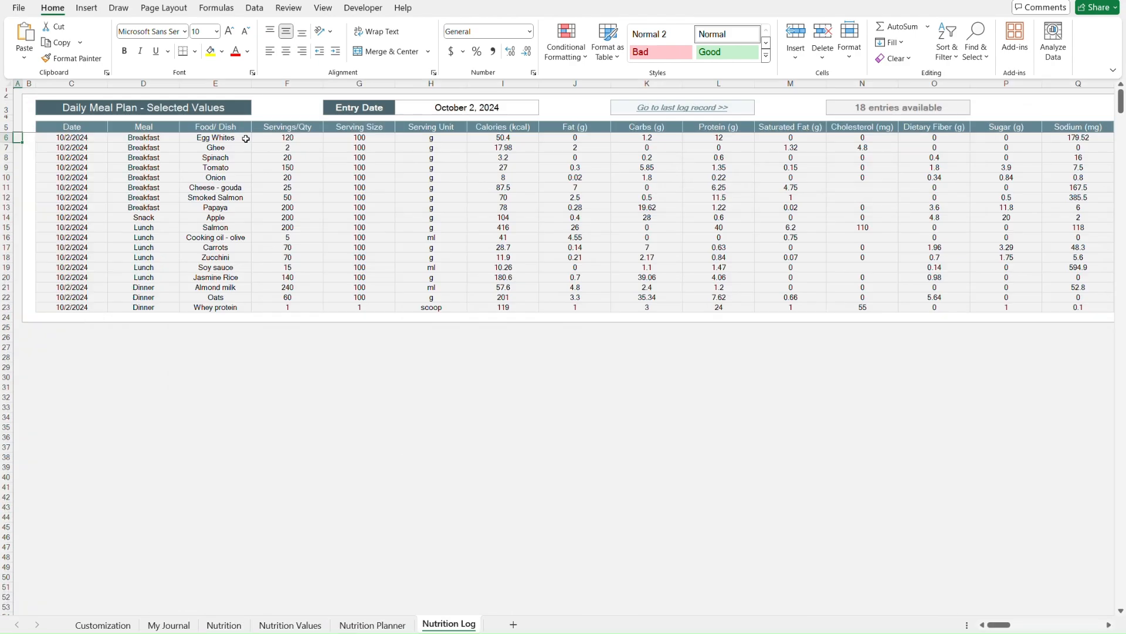
pyautogui.hotkey('ctrl', 'pageup')
pyautogui.hotkey('ctrl', 'pageup')
pyautogui.hotkey('ctrl', 'pageup')
pyautogui.hotkey('ctrl', 'pageup')
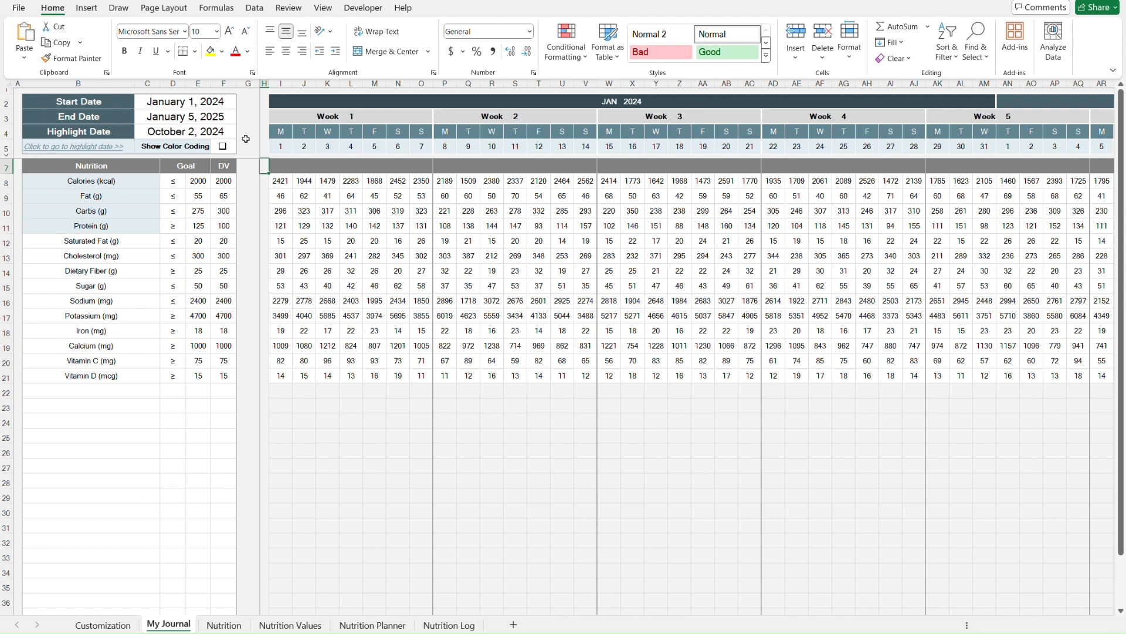
pyautogui.hotkey('ctrl', 'pageup')
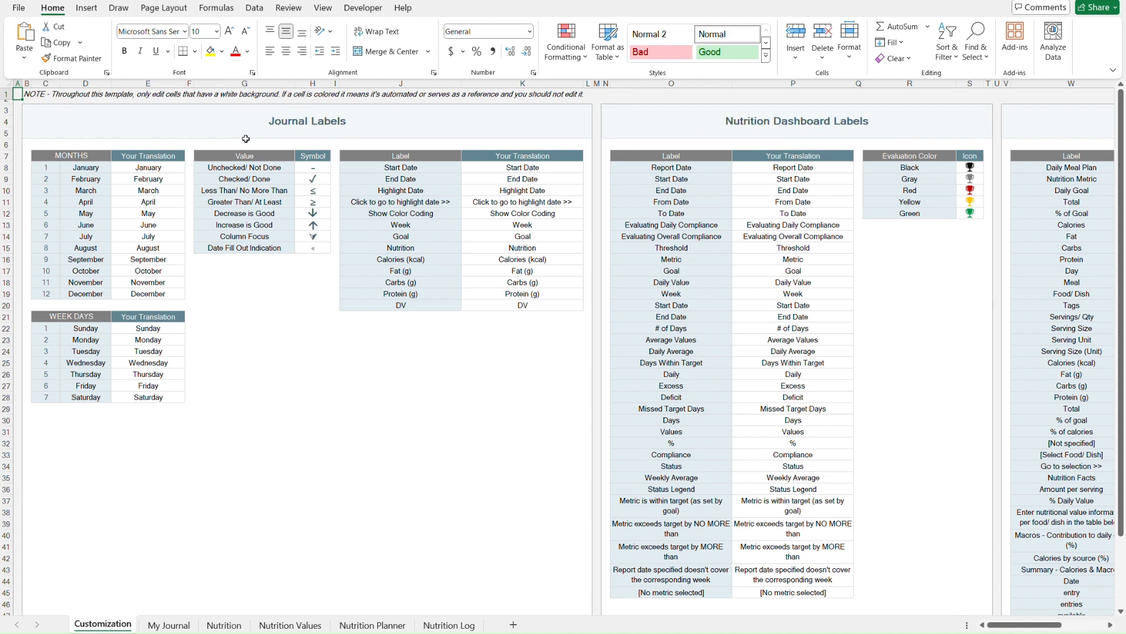
pyautogui.hotkey('ctrl', 'pagedown')
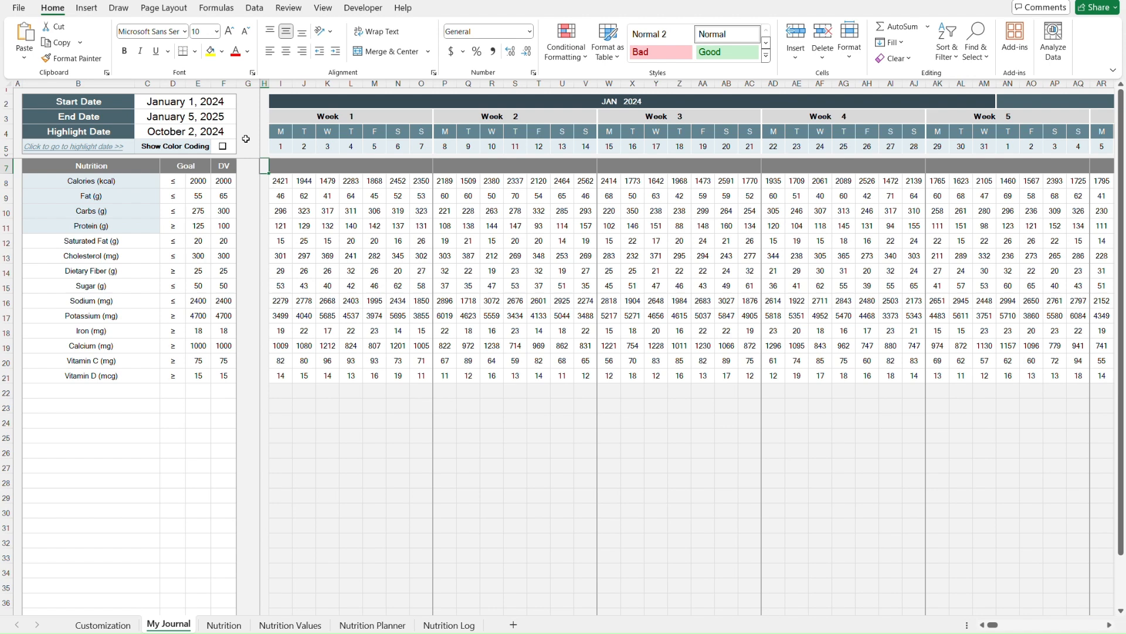
pyautogui.hotkey('ctrl', 'pagedown')
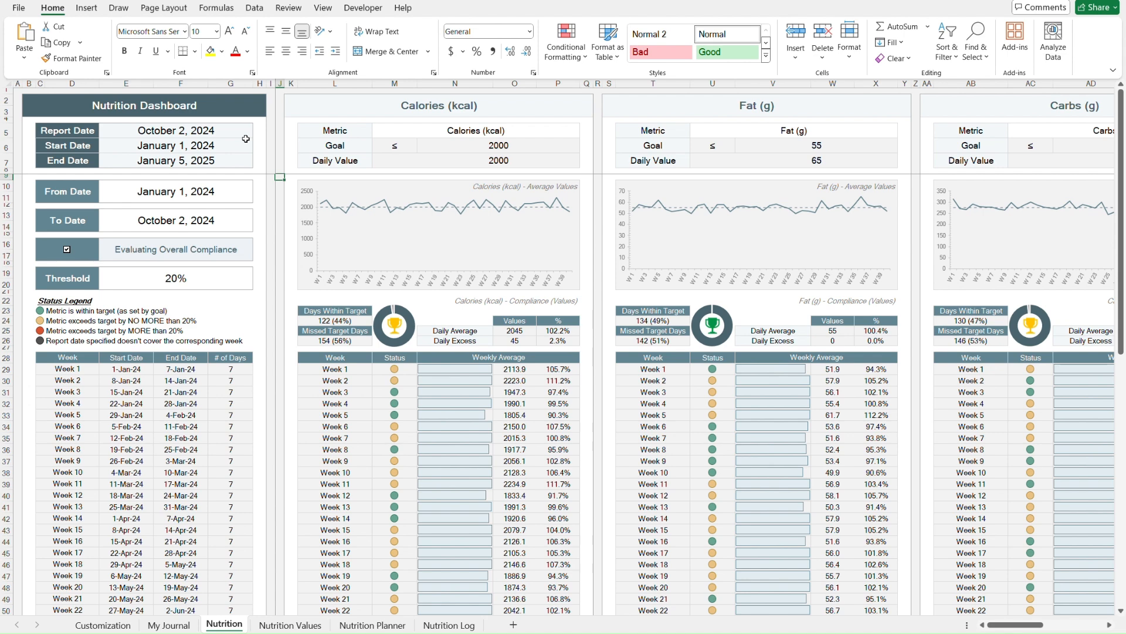
pyautogui.hotkey('ctrl', 'pagedown')
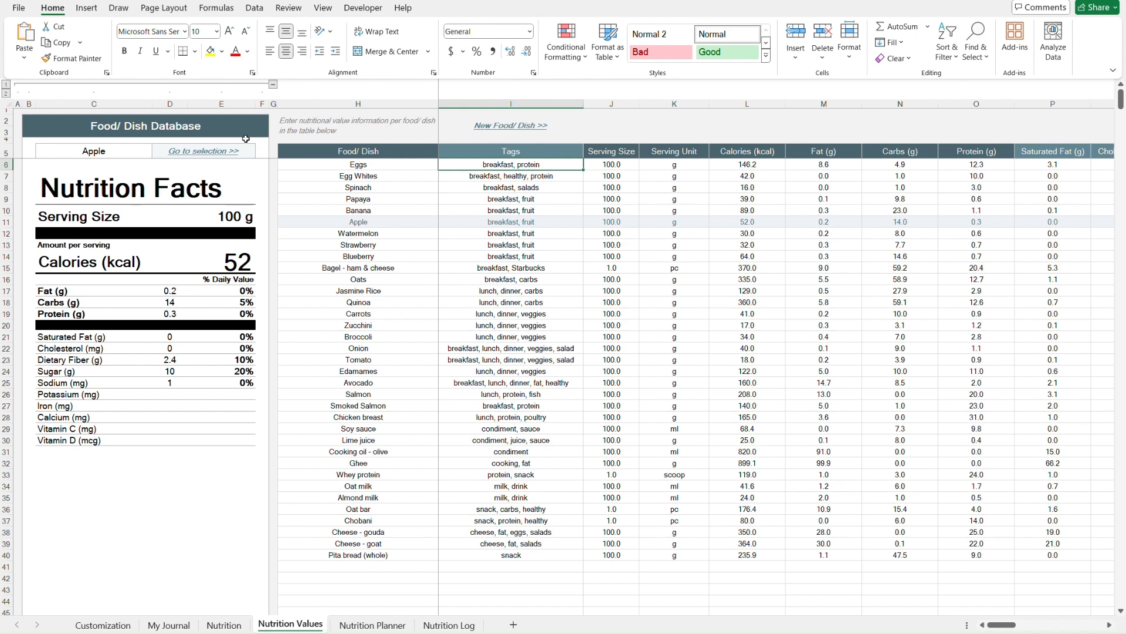
pyautogui.hotkey('ctrl', 'pagedown')
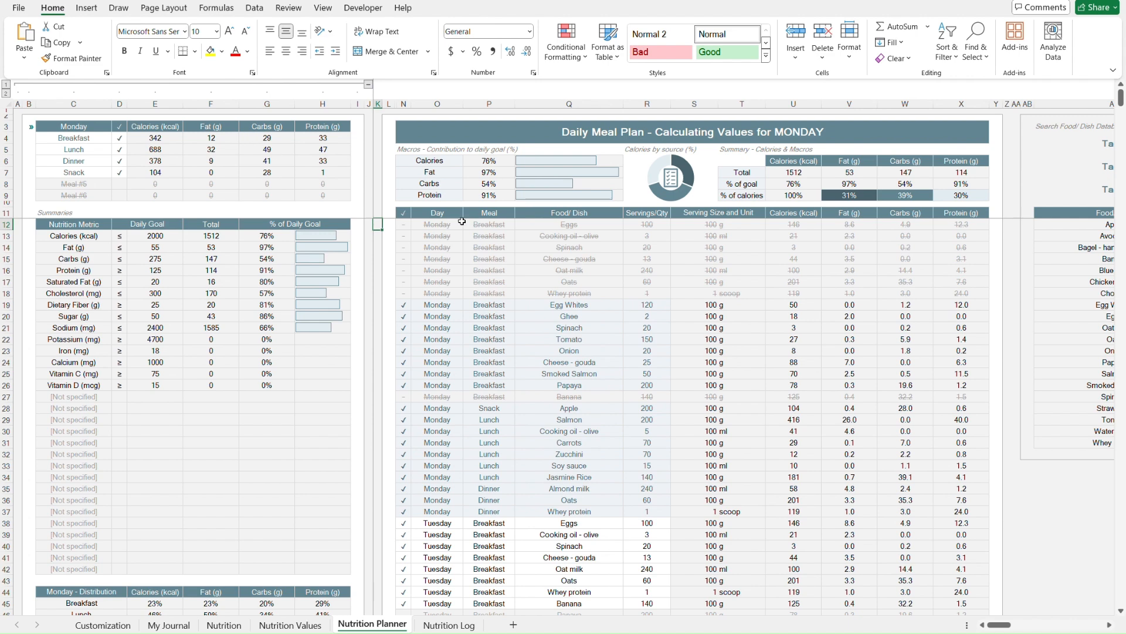
# - Review the planner's food database search area and the Nutrition Log entries
pyautogui.hscroll(3, 582, 242)
pyautogui.hscroll(4, 582, 242)
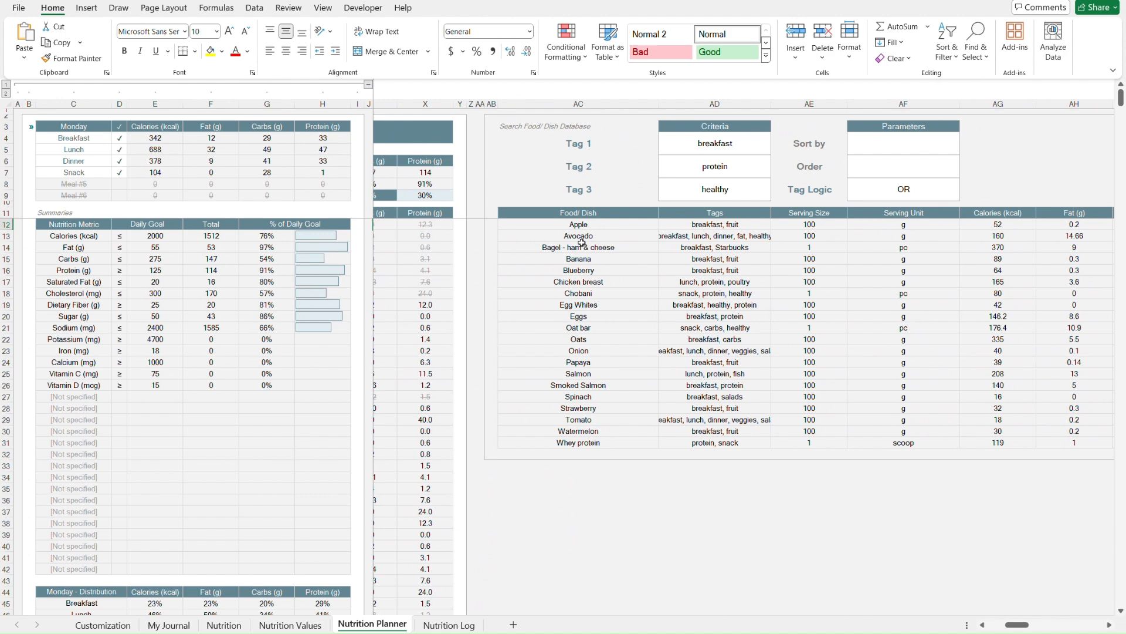
pyautogui.hotkey('ctrl', 'pagedown')
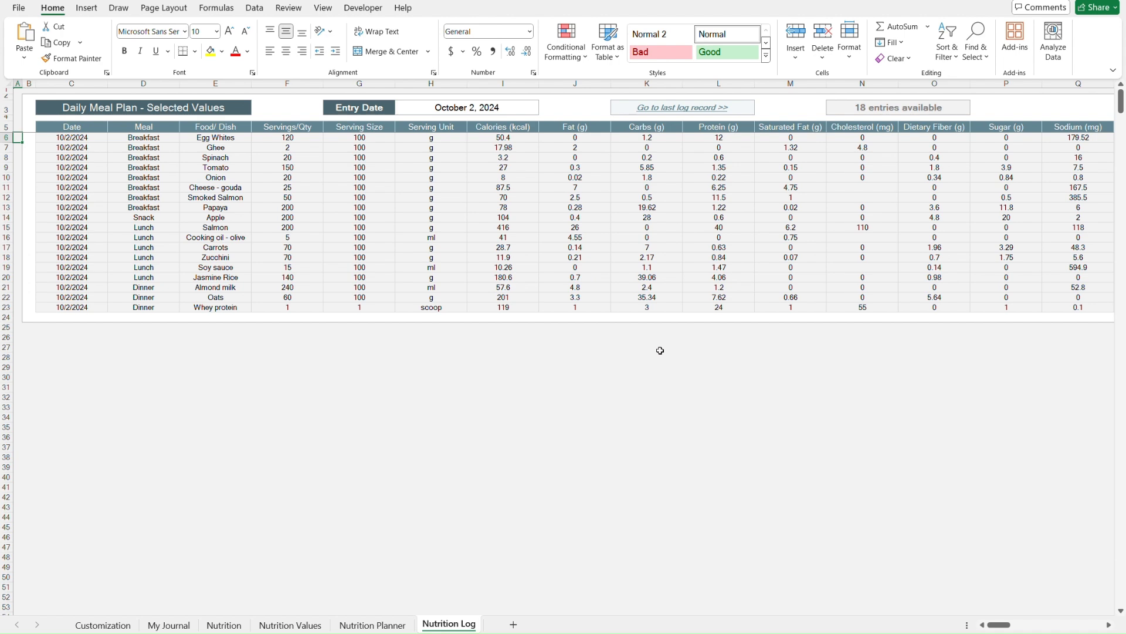
pyautogui.hotkey('ctrl', 'pageup')
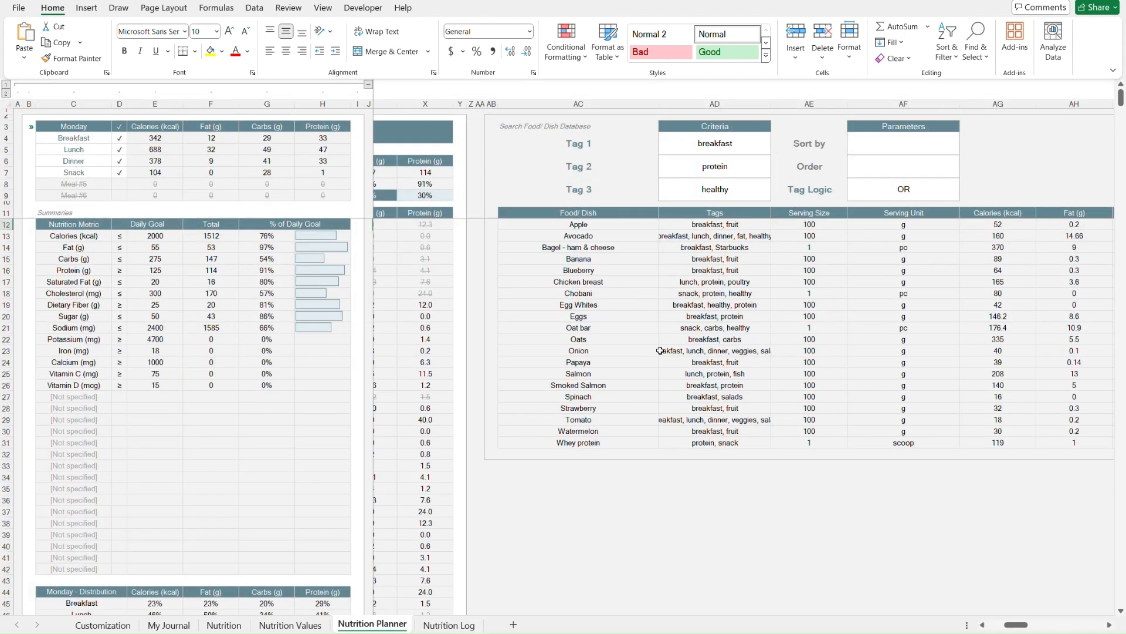
pyautogui.hotkey('ctrl', 'pageup')
pyautogui.hotkey('ctrl', 'pageup')
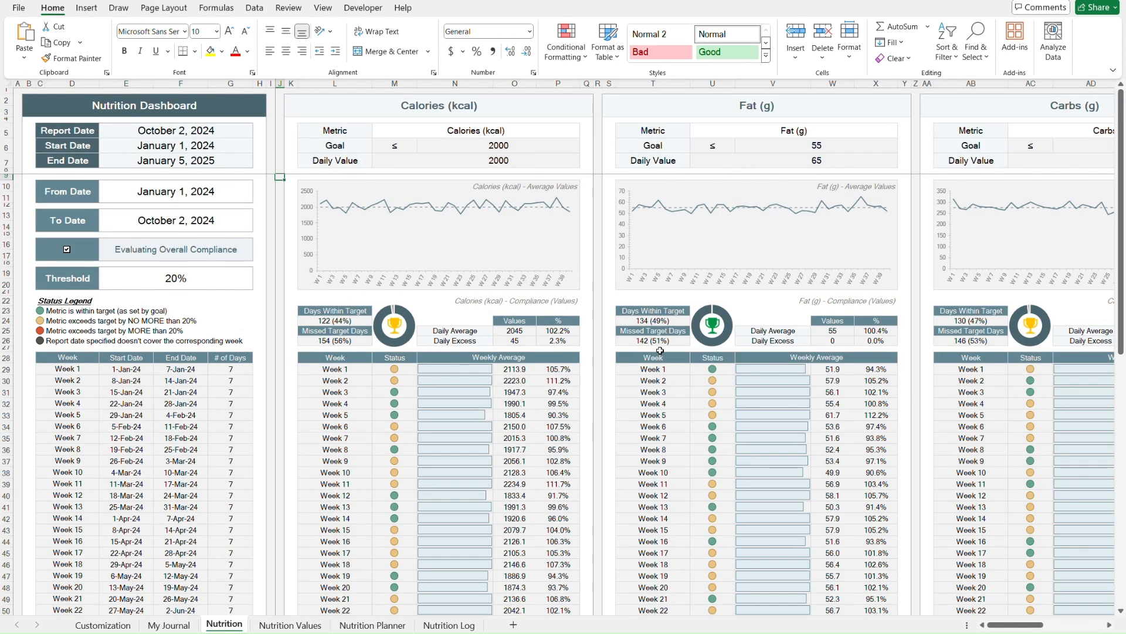
pyautogui.hotkey('ctrl', 'pageup')
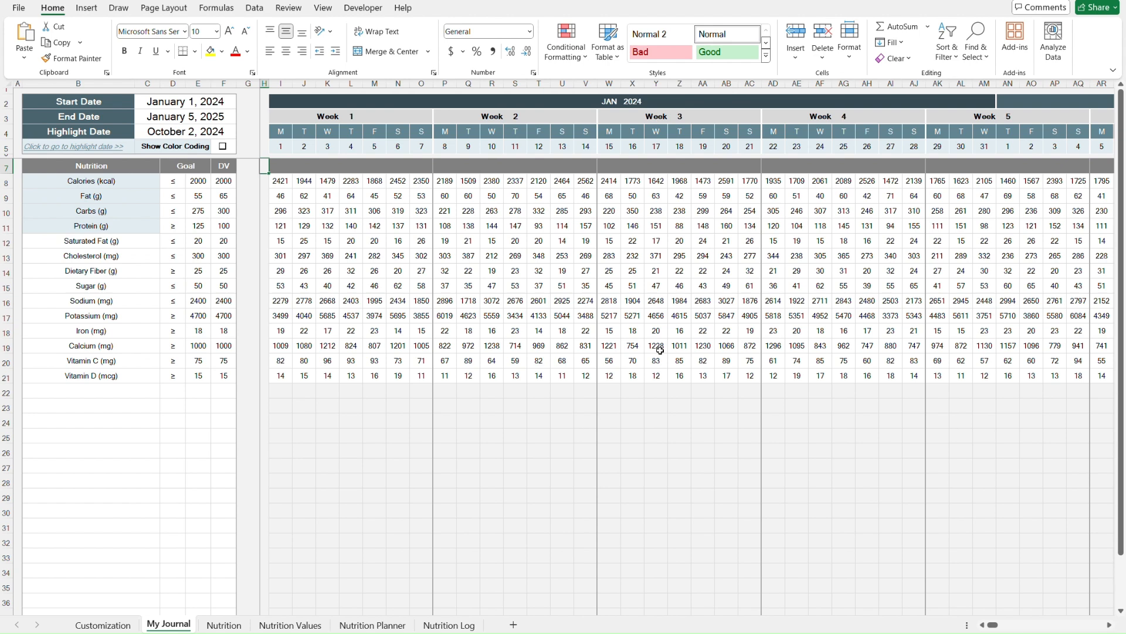
pyautogui.hotkey('ctrl', 'pagedown')
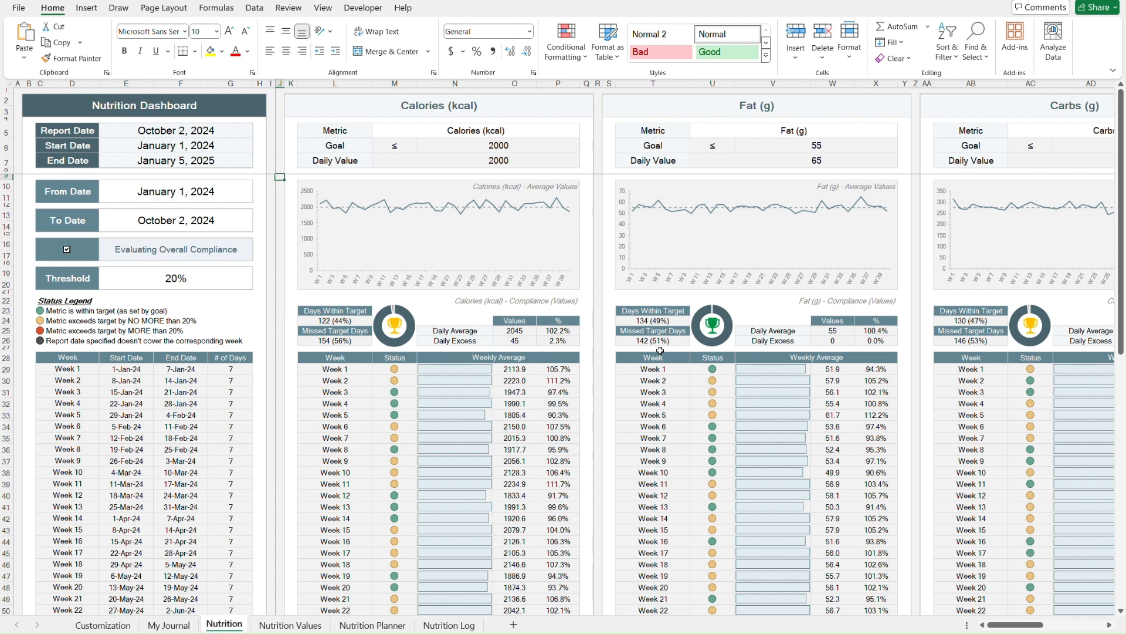
pyautogui.hotkey('ctrl', 'pagedown')
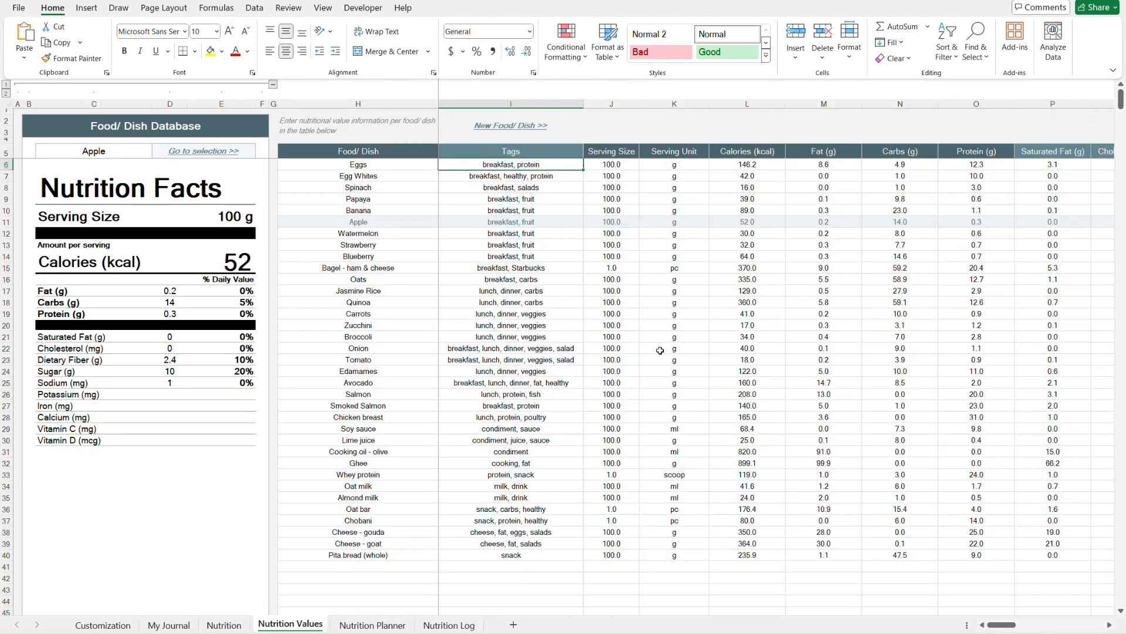
pyautogui.hotkey('ctrl', 'pagedown')
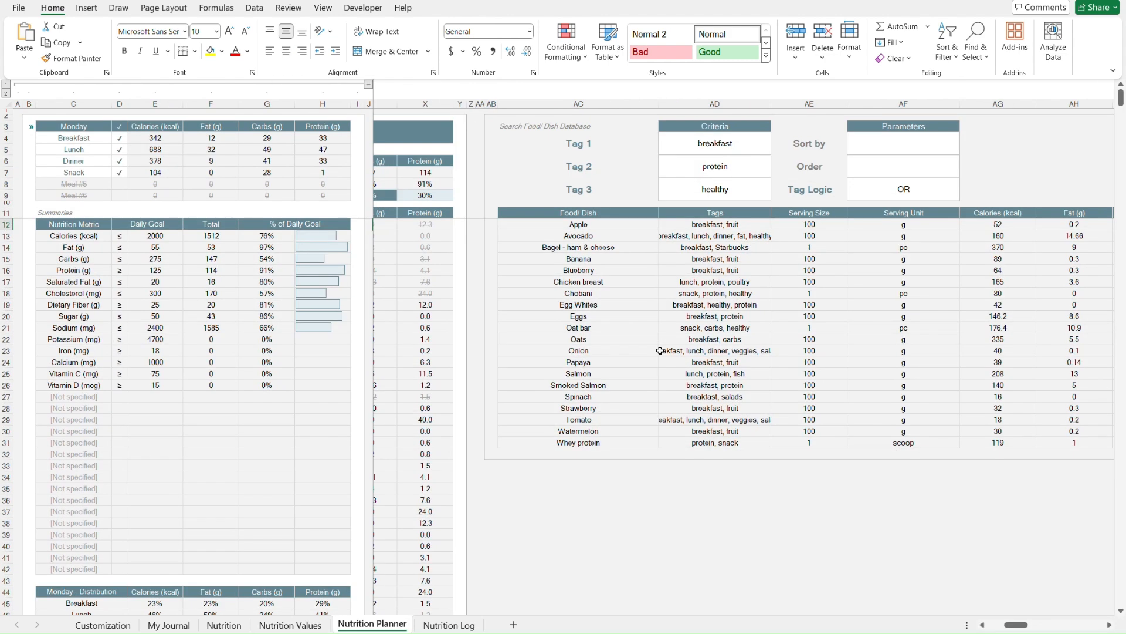
pyautogui.hotkey('ctrl', 'pagedown')
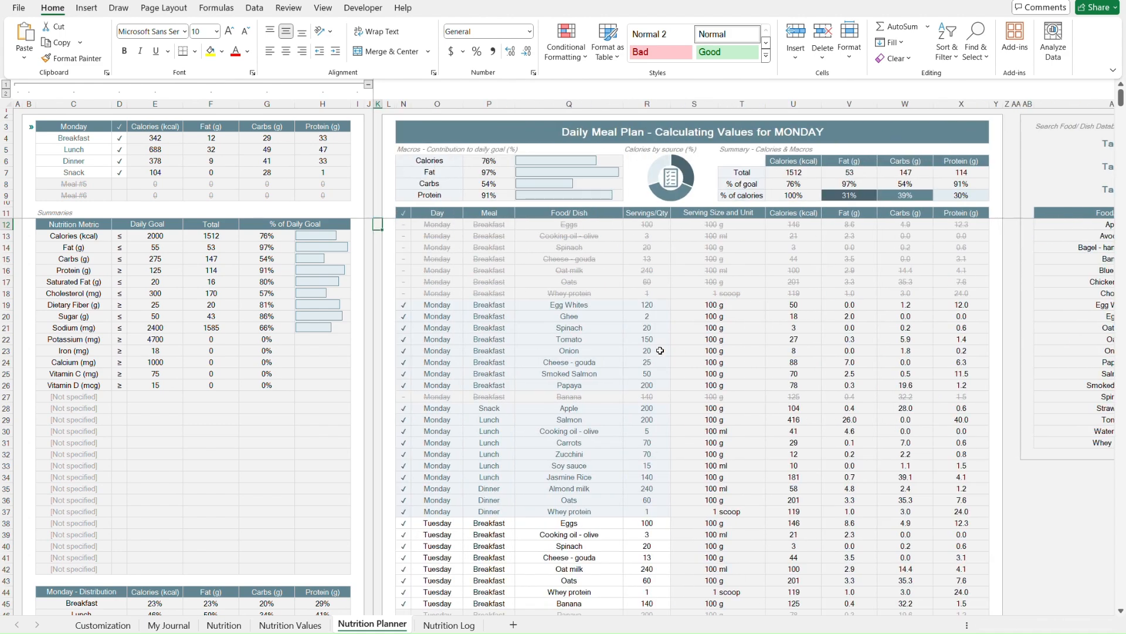
pyautogui.hotkey('ctrl', 'pageup')
# - Cycle back through the sheets to the My Journal overview
pyautogui.hscroll(8, 974, 352)
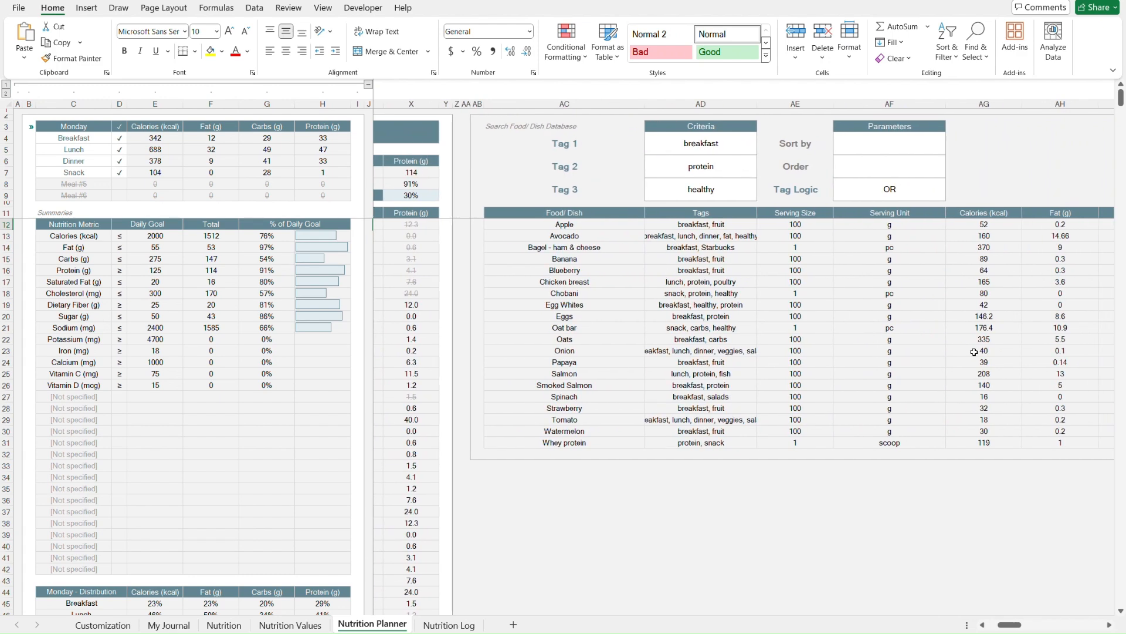
pyautogui.hscroll(-8, 974, 352)
pyautogui.hotkey('ctrl', 'pageup')
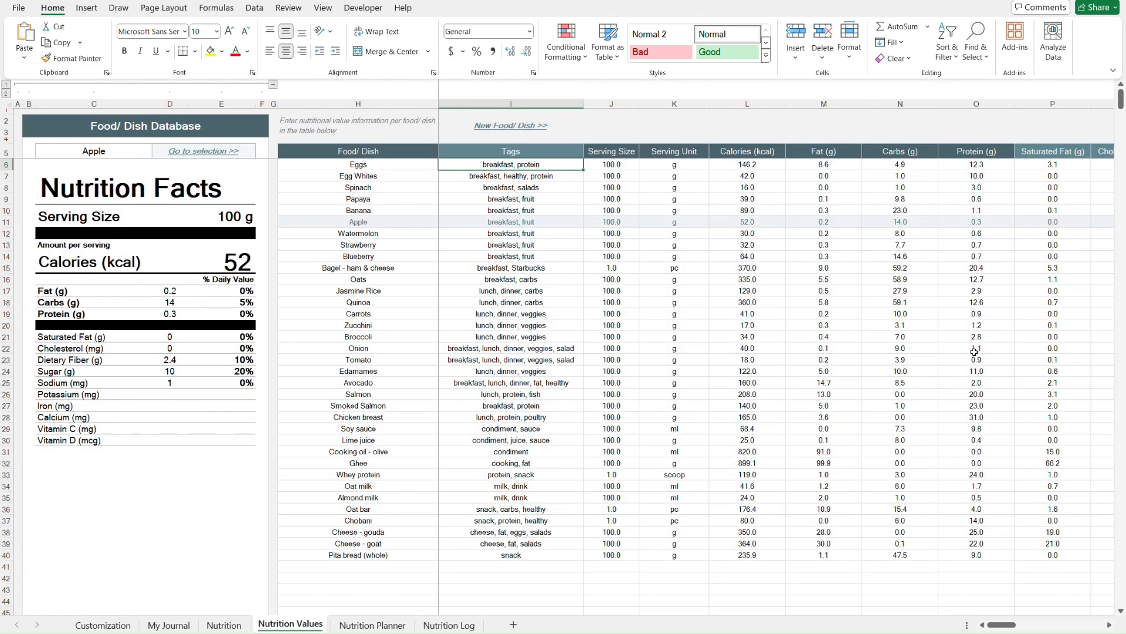
pyautogui.hotkey('ctrl', 'pageup')
pyautogui.hotkey('ctrl', 'pageup')
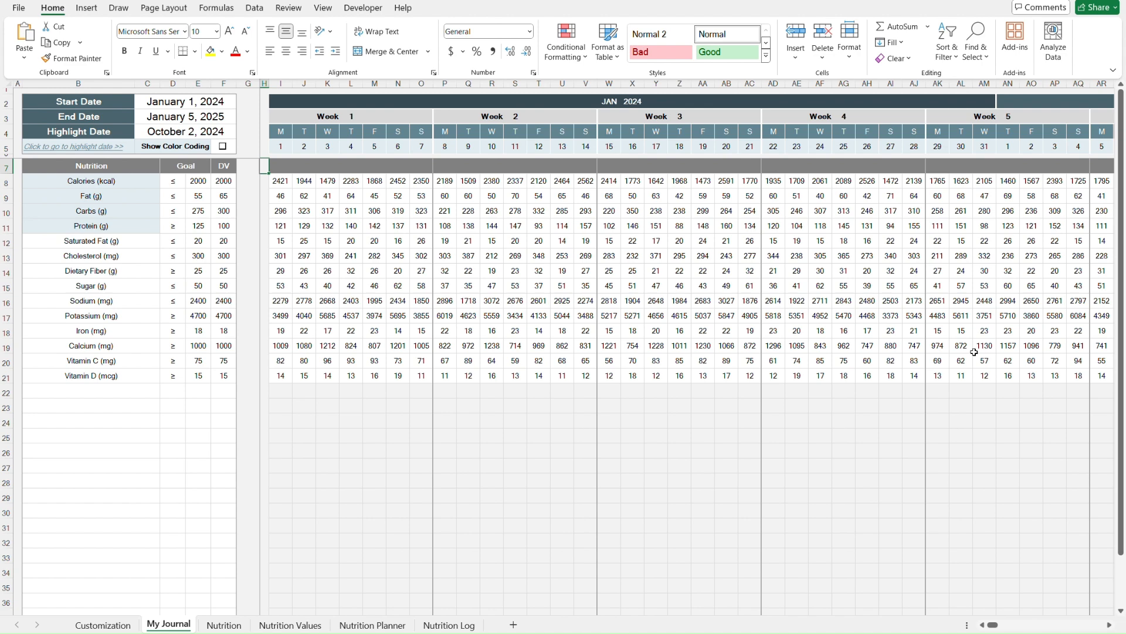
pyautogui.hotkey('ctrl', 'pageup')
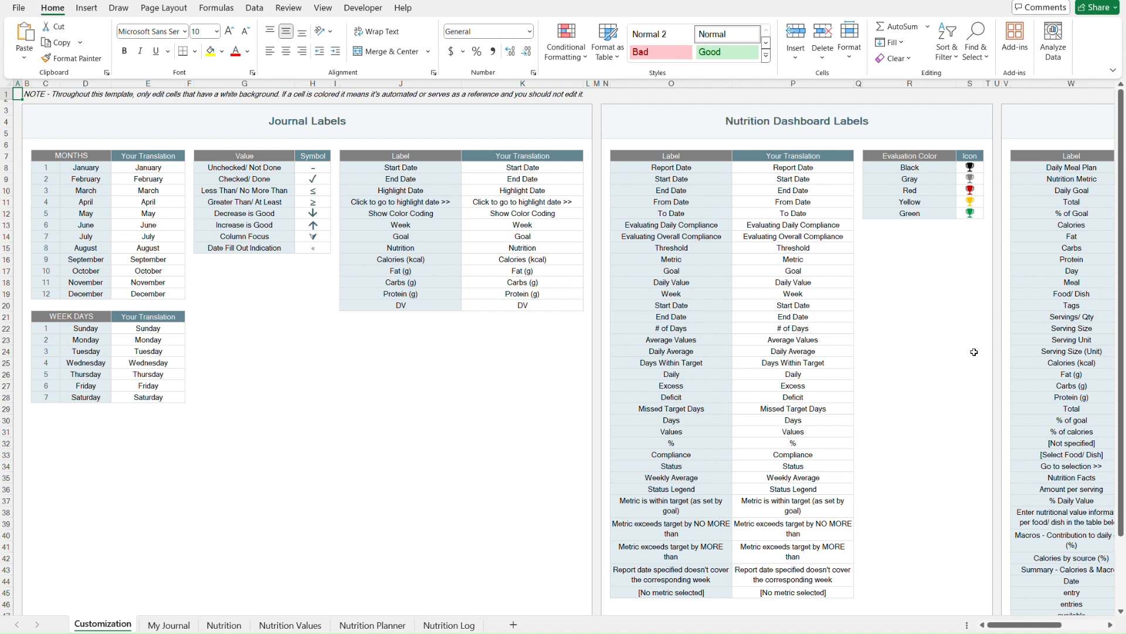
pyautogui.hotkey('ctrl', 'pagedown')
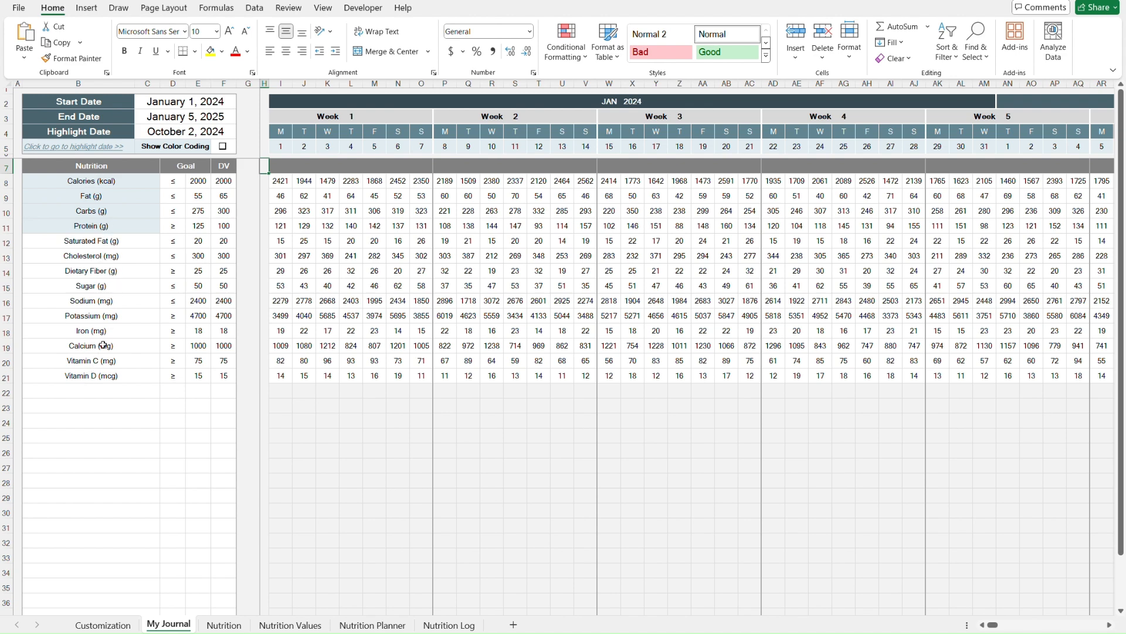
pyautogui.scroll(-2, 104, 379)
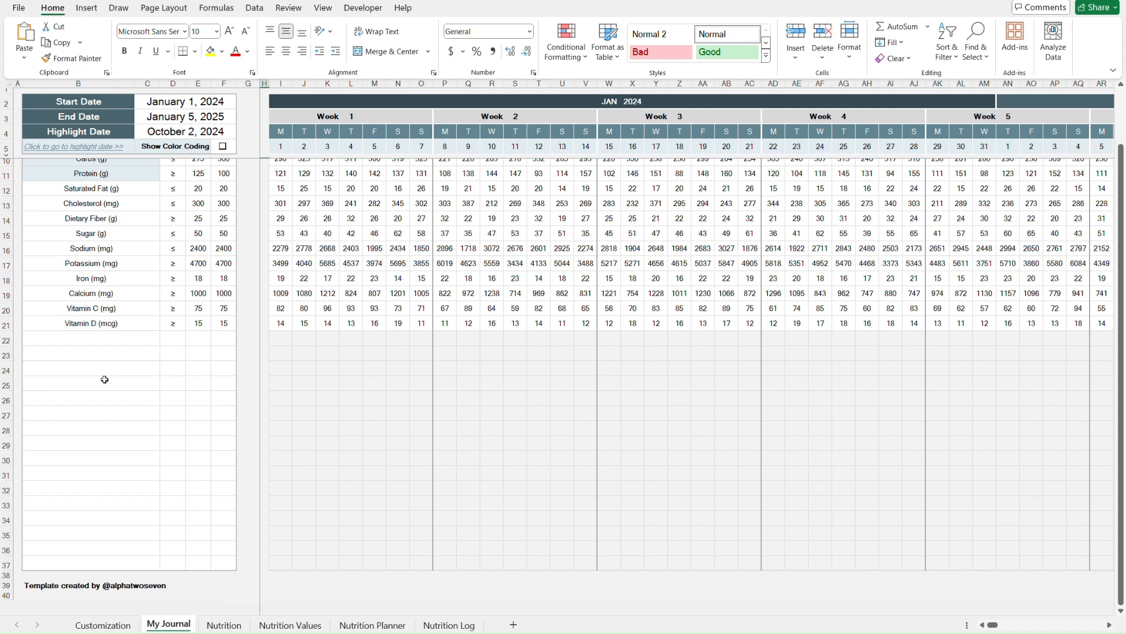
# - Browse the My Journal sheet's daily nutrient values across the January weeks
pyautogui.scroll(2, 105, 380)
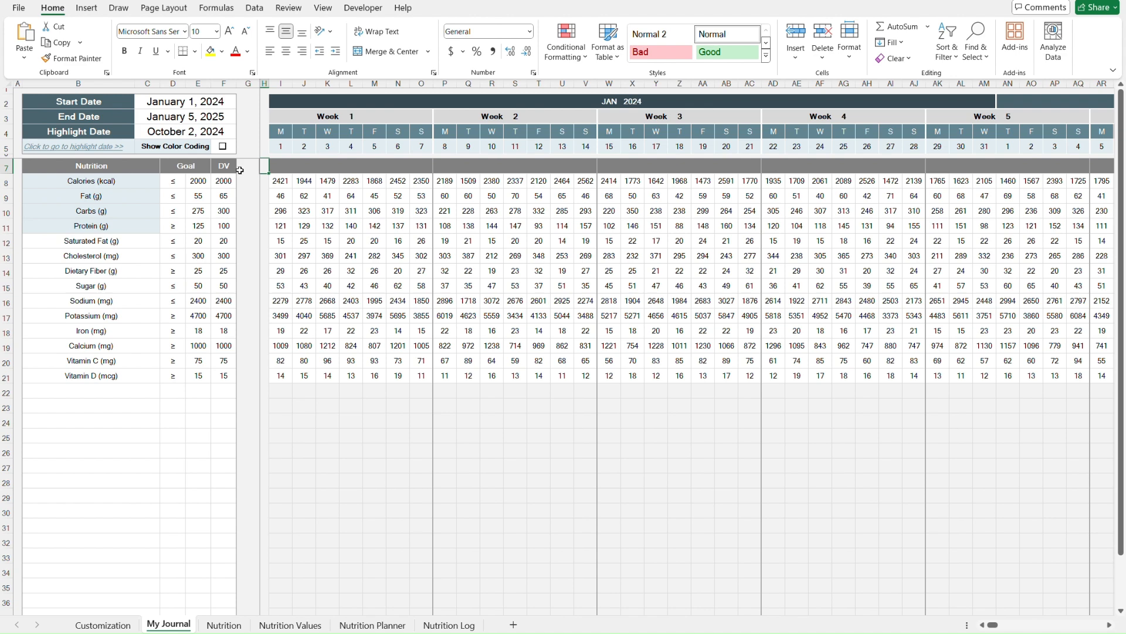
pyautogui.click(278, 167)
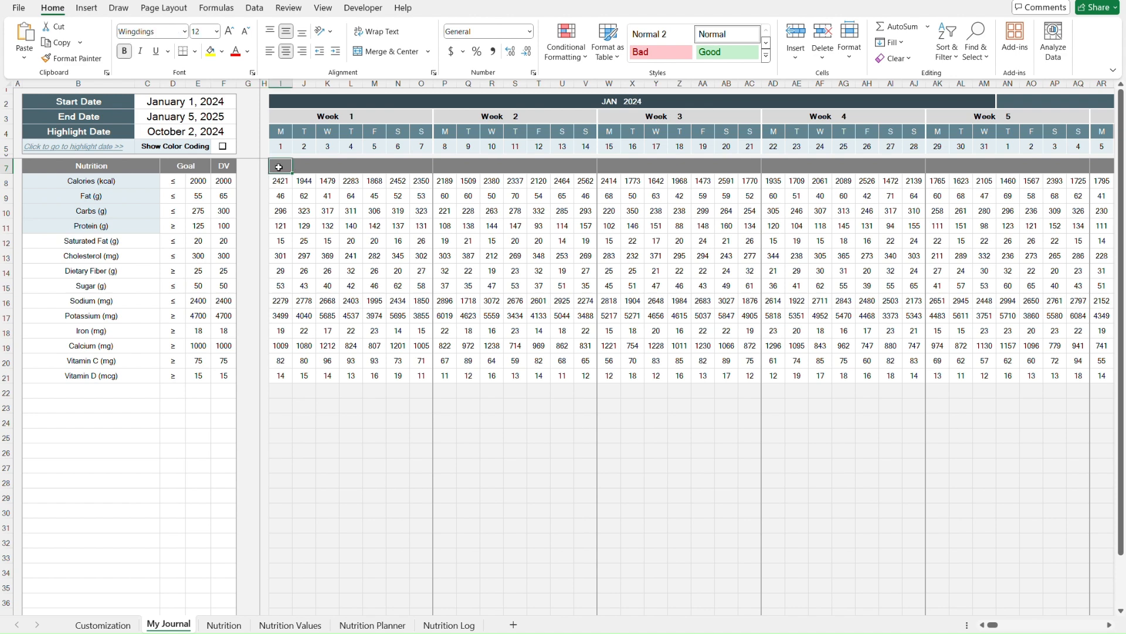
pyautogui.press('Down')
pyautogui.press('Right')
pyautogui.press('Right')
pyautogui.press('Right')
pyautogui.press('Right')
pyautogui.press('Right')
pyautogui.press('Right')
pyautogui.press('Right')
pyautogui.press('Right')
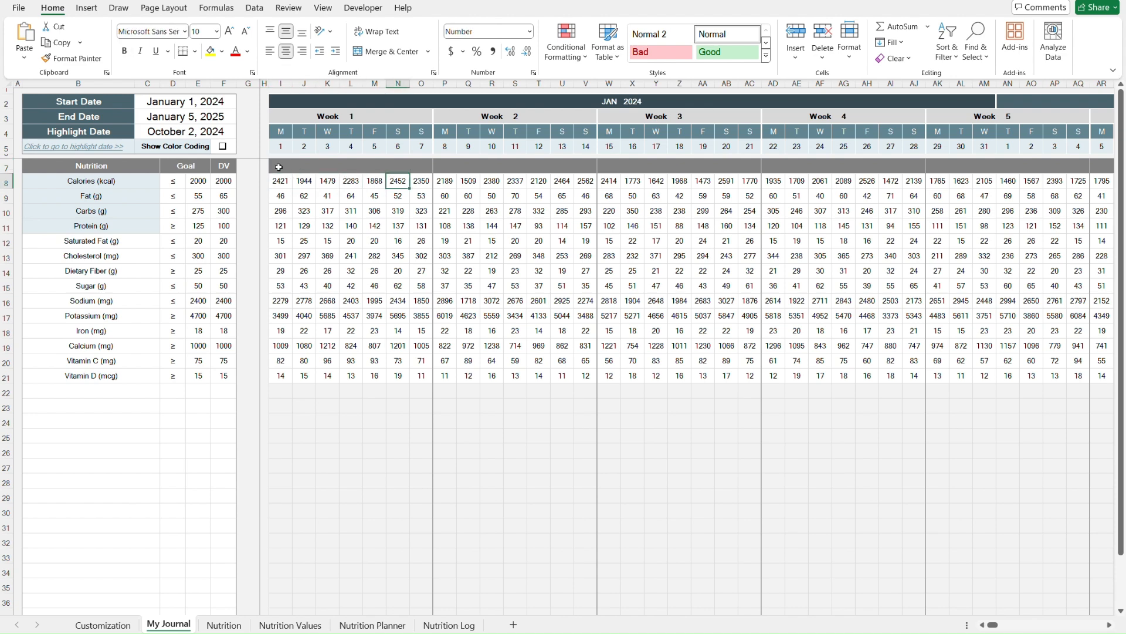
pyautogui.press('Right')
pyautogui.press('Right')
pyautogui.press('Right')
pyautogui.press('Right')
pyautogui.press('Right')
pyautogui.press('Right')
pyautogui.press('Right')
pyautogui.press('Right')
pyautogui.press('Right')
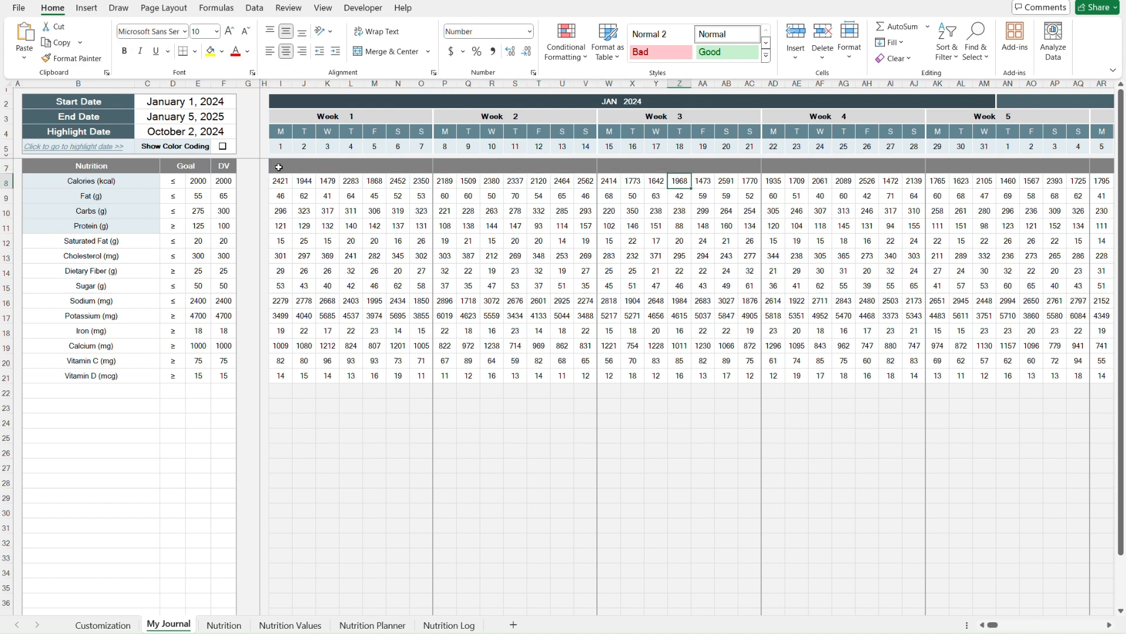
pyautogui.hotkey('ctrl', 'Home')
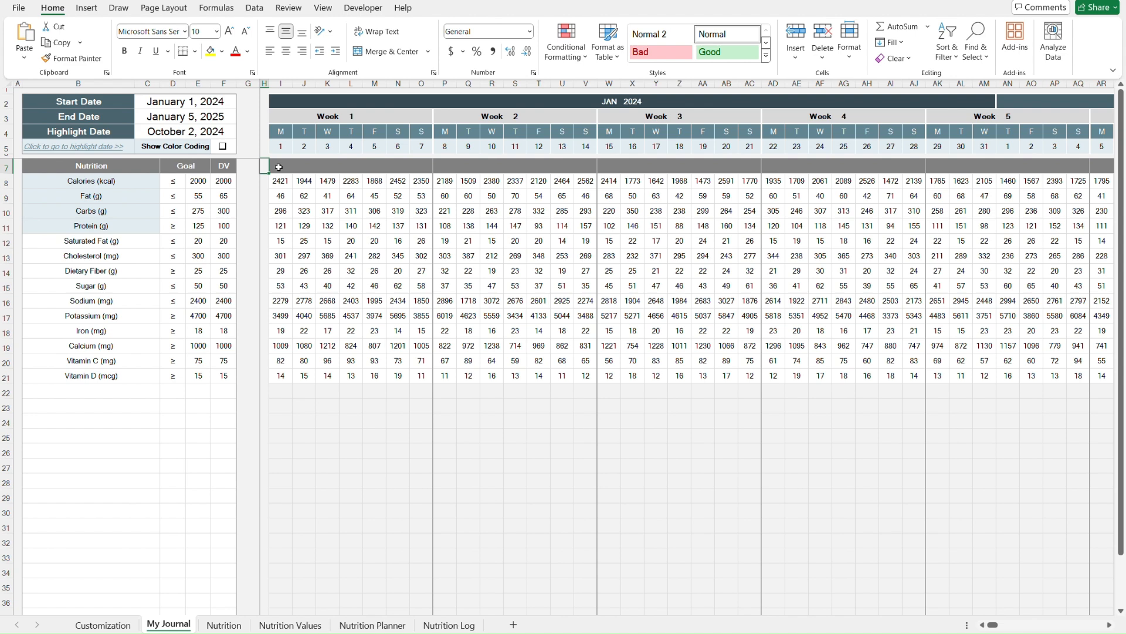
# - Switch Show Color Coding on in the journal and switch it back off
pyautogui.click(221, 148)
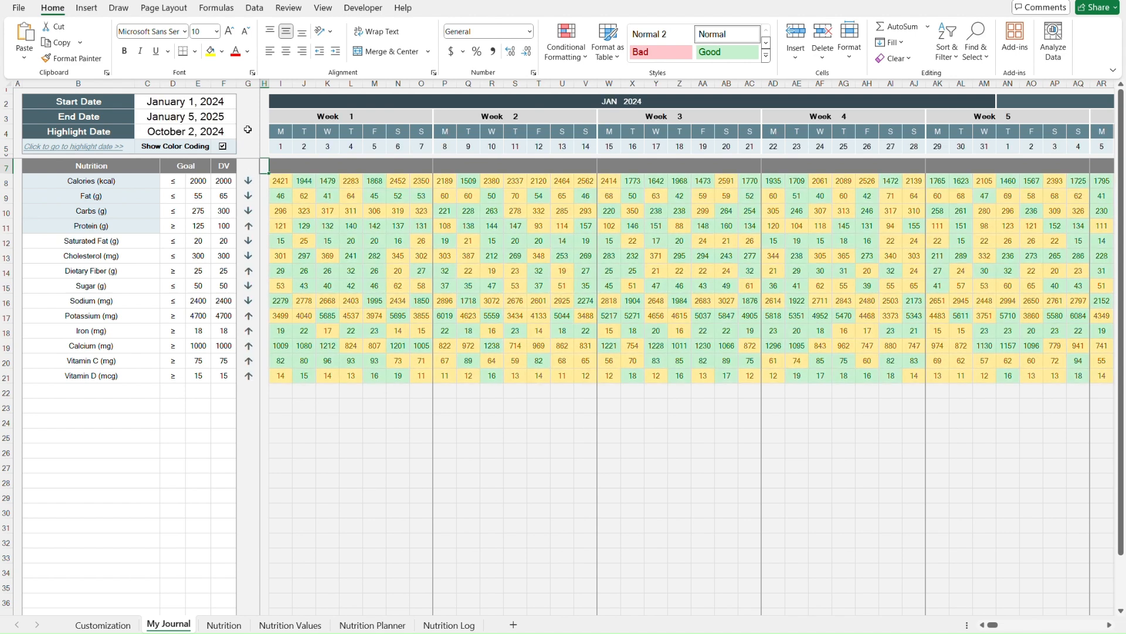
pyautogui.click(223, 148)
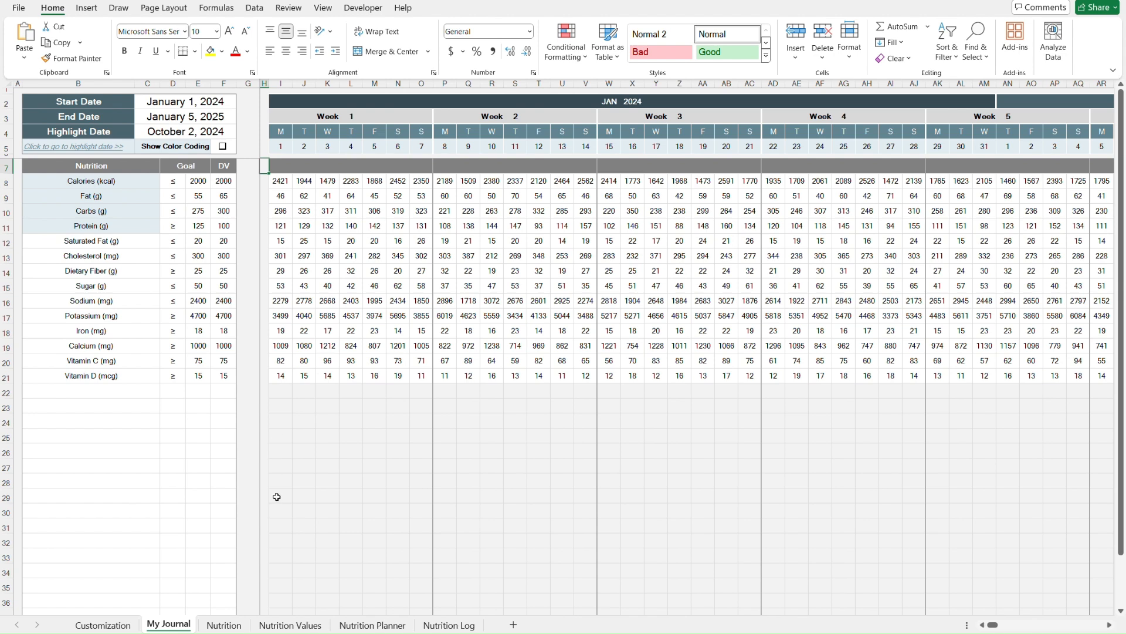
# - Open the Nutrition dashboard and view the Calories panel's metric choices without changing them
pyautogui.click(224, 625)
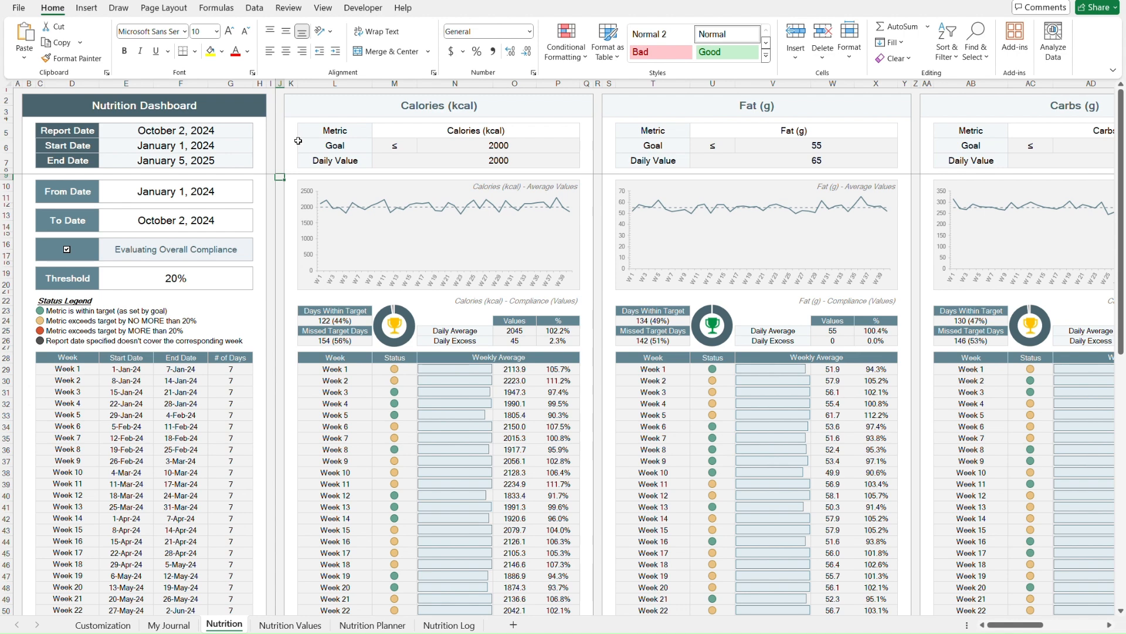
pyautogui.click(562, 131)
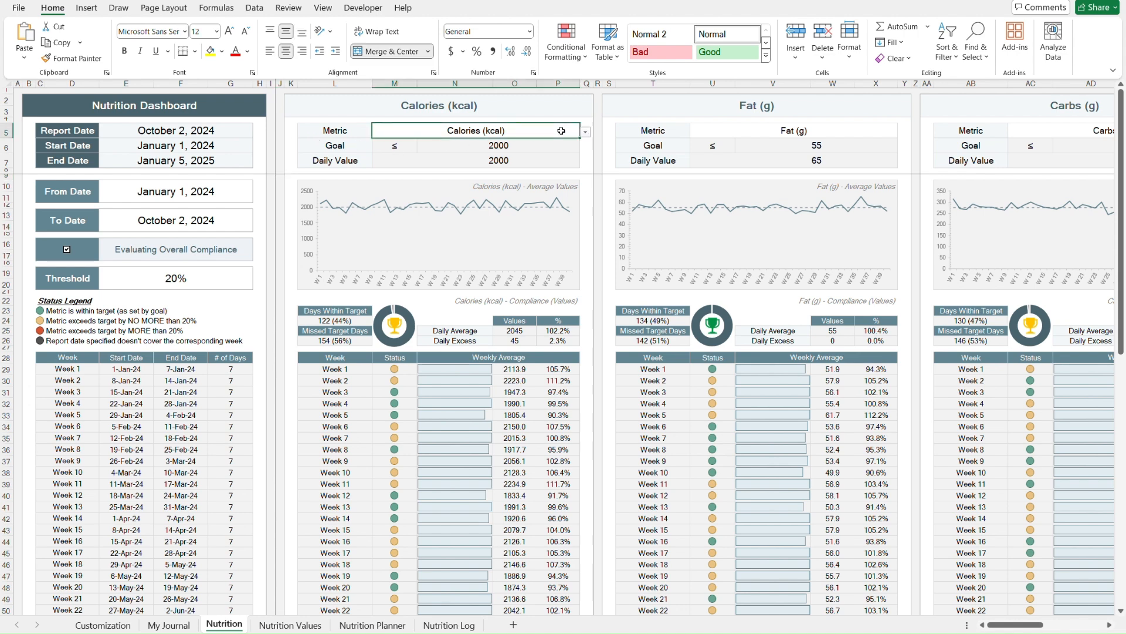
pyautogui.hotkey('alt', 'Down')
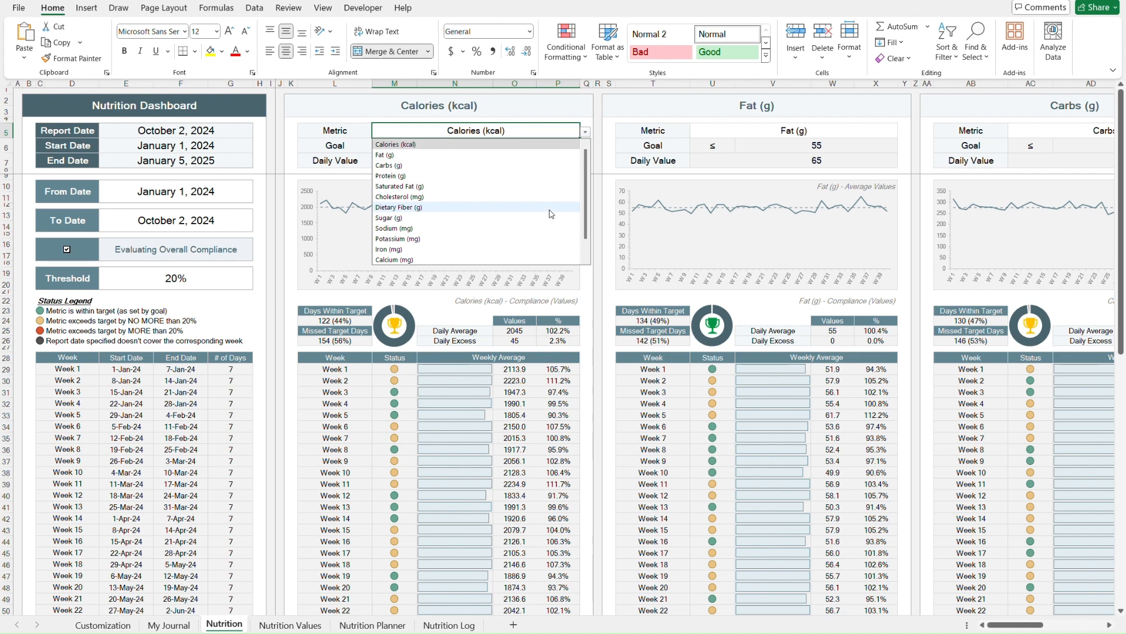
pyautogui.press('Escape')
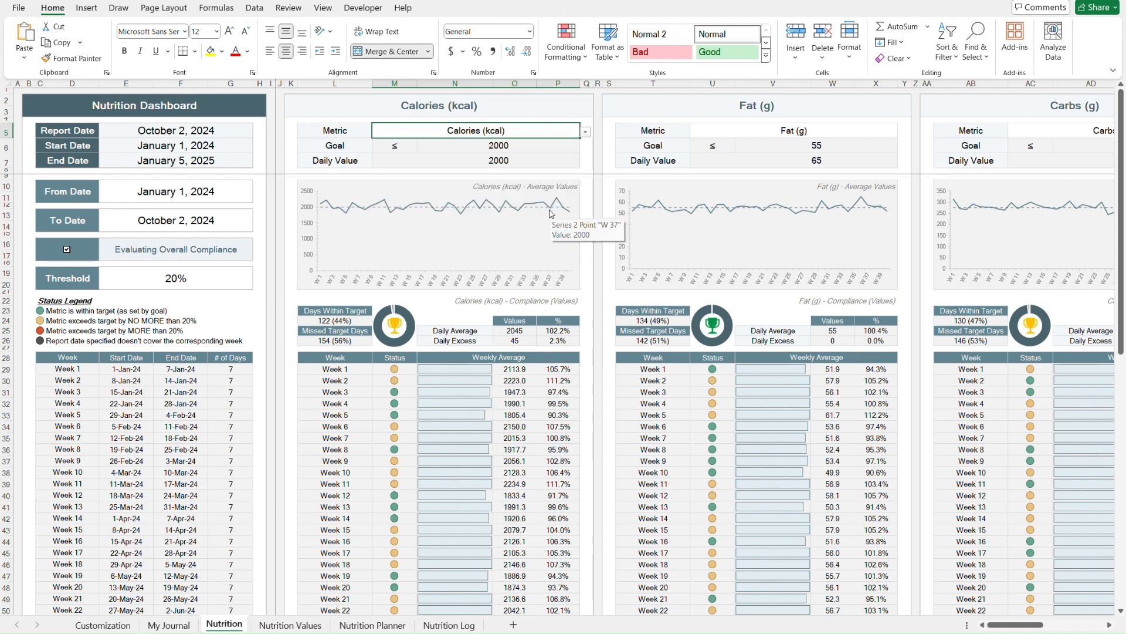
# - Review the nutrient columns of the Nutrition Values food database
pyautogui.hotkey('ctrl', 'pagedown')
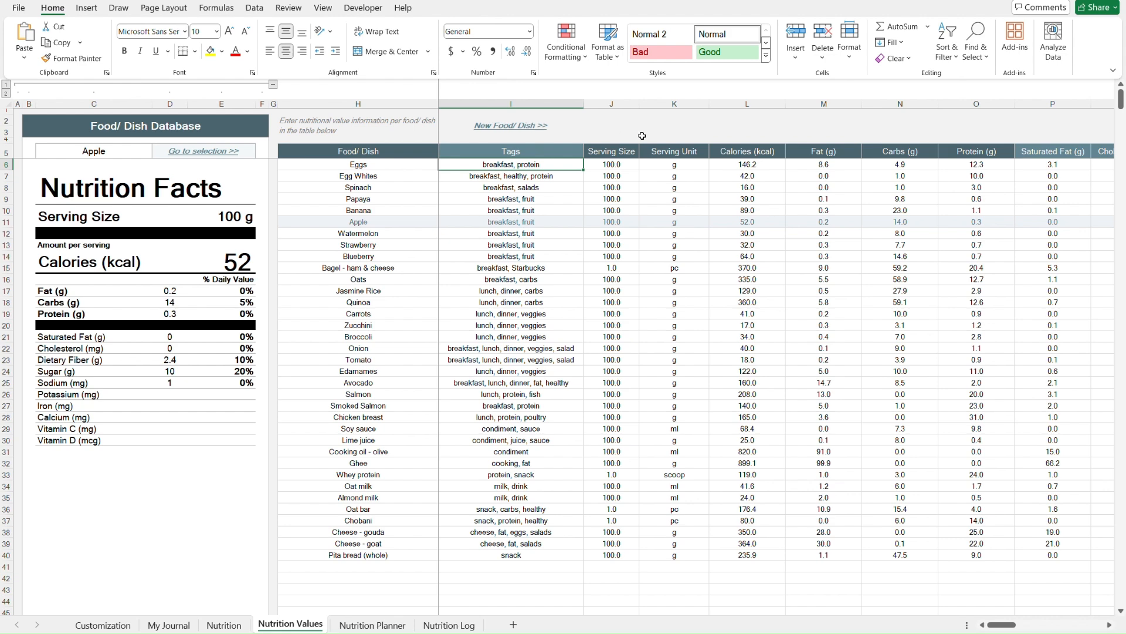
pyautogui.hscroll(3, 628, 132)
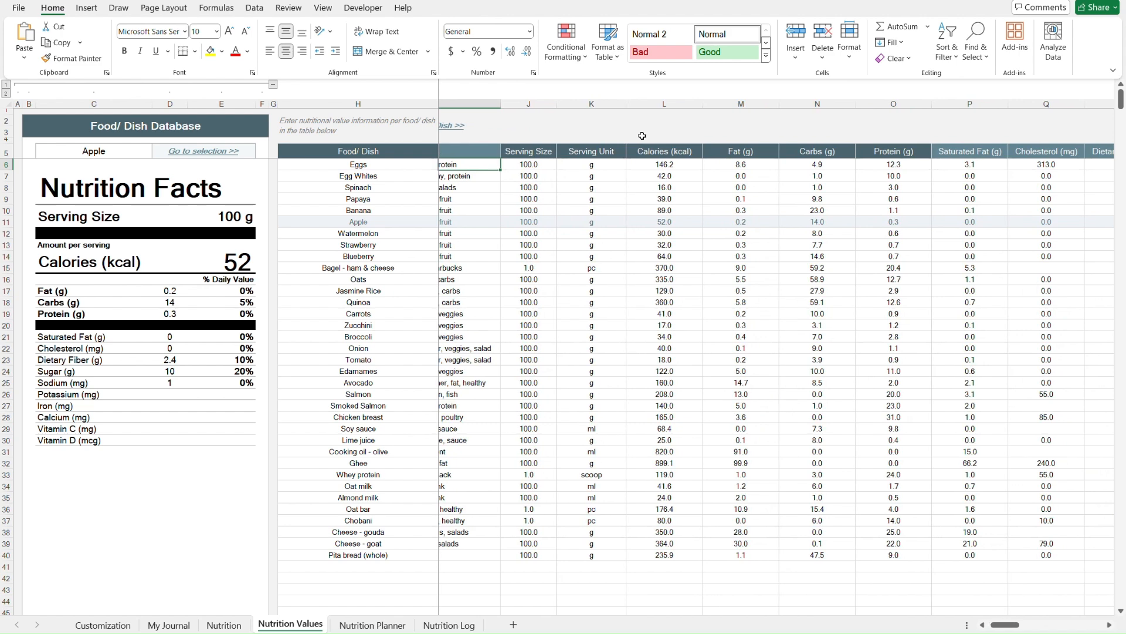
pyautogui.click(633, 150)
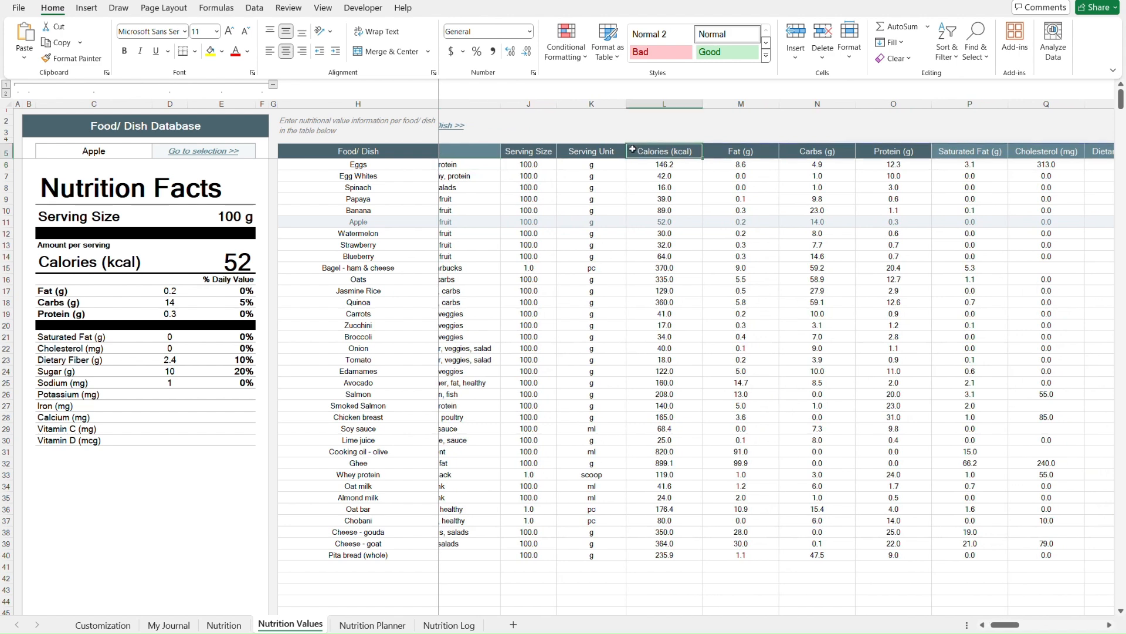
pyautogui.press('Right')
pyautogui.press('Right')
pyautogui.press('Right')
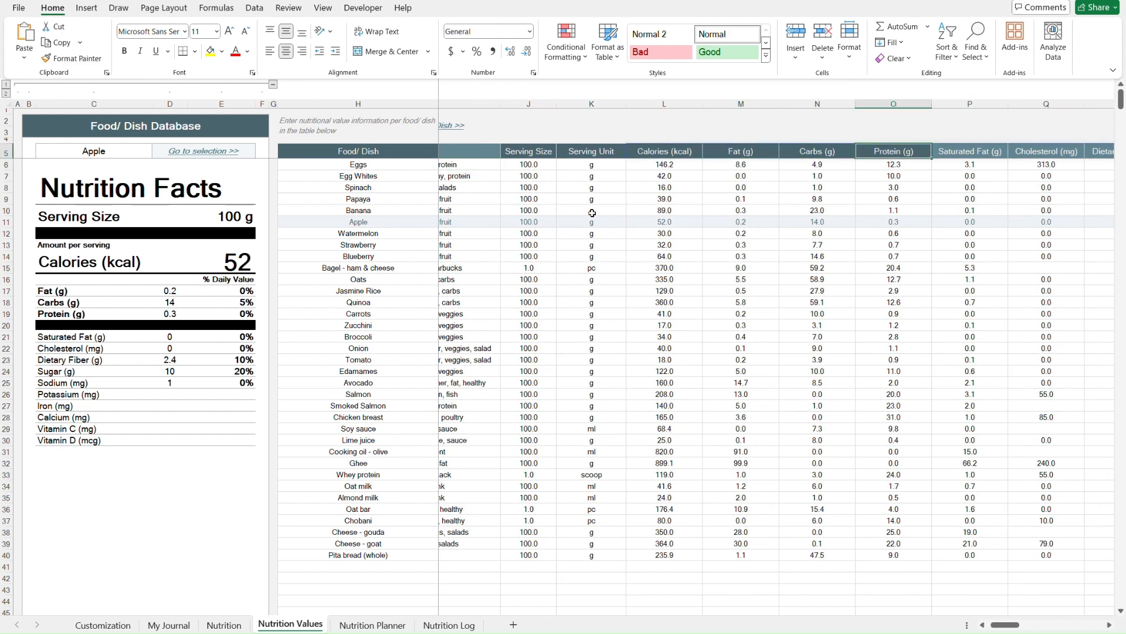
# - Compare the journal's nutrient rows with the food database's nutrient columns by switching between the two sheets
pyautogui.click(168, 625)
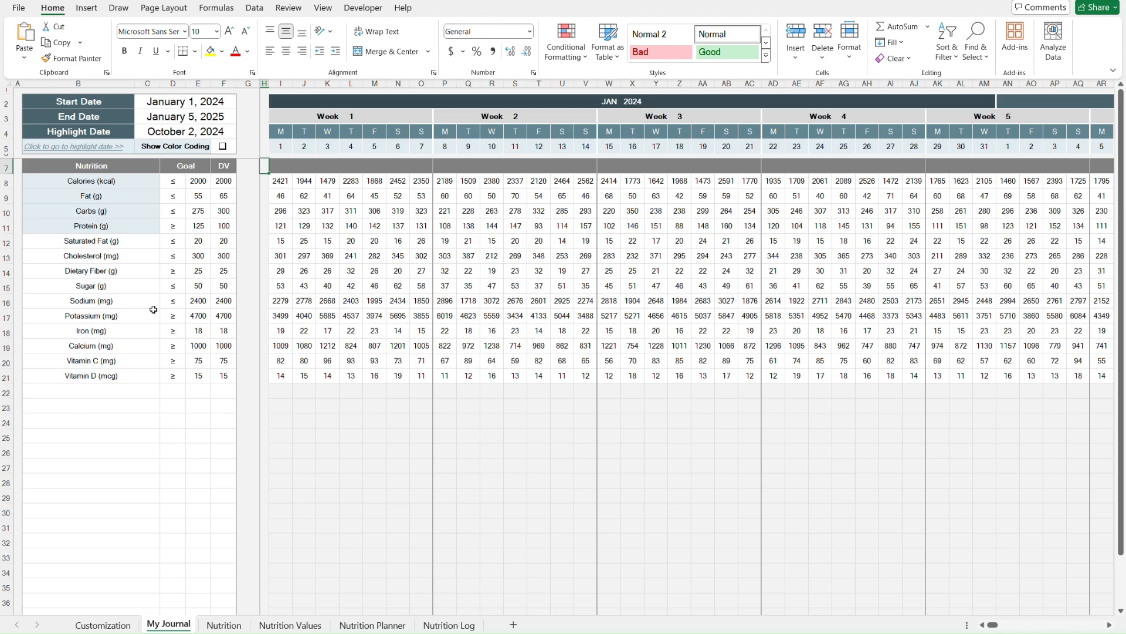
pyautogui.click(133, 181)
pyautogui.press('Down')
pyautogui.press('Down')
pyautogui.press('Down')
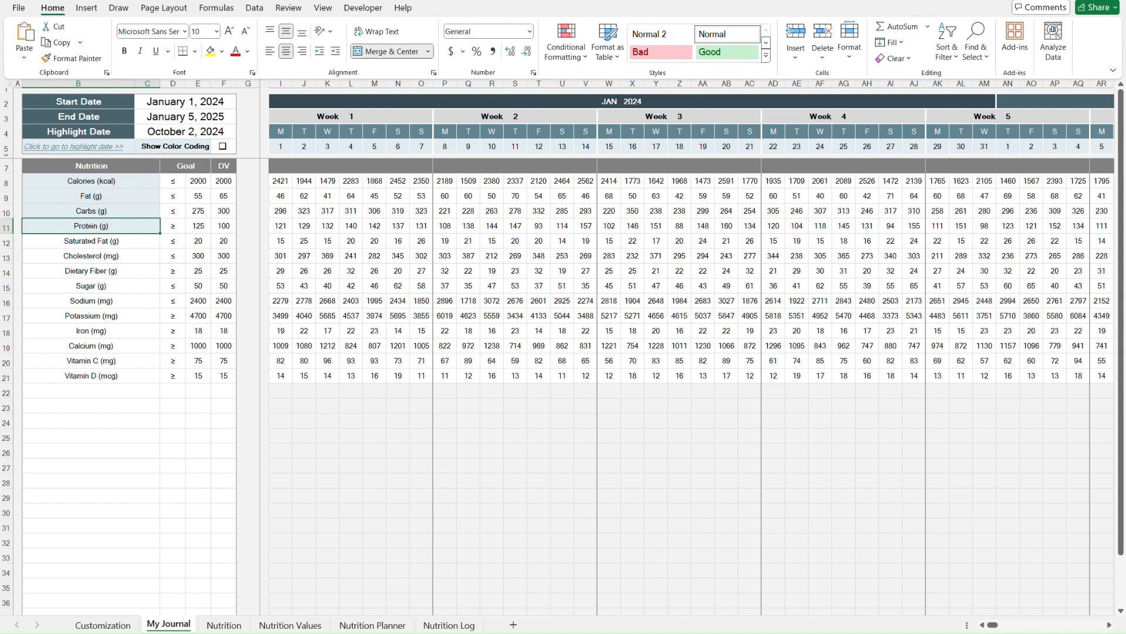
pyautogui.click(305, 625)
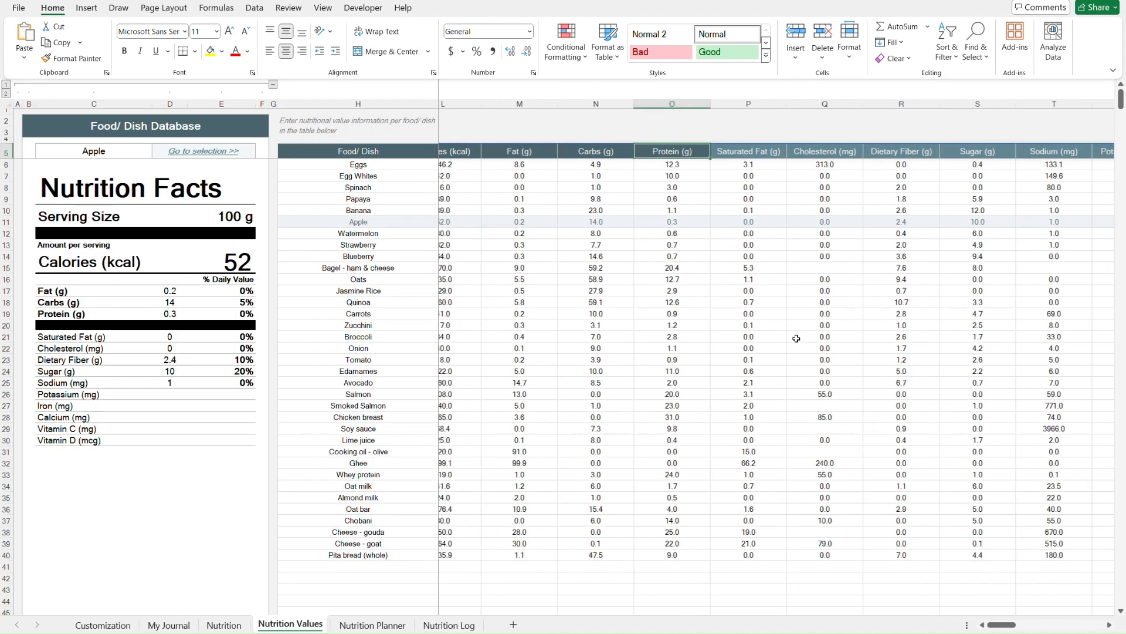
pyautogui.hscroll(2, 797, 339)
pyautogui.press('Right')
pyautogui.press('Right')
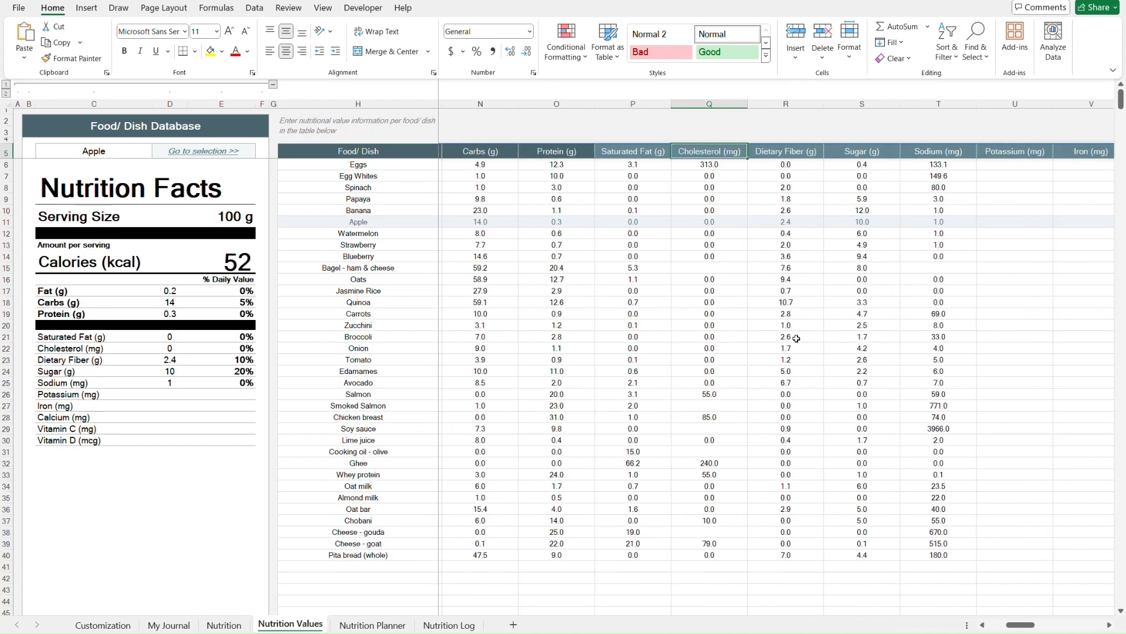
pyautogui.press('Right')
pyautogui.press('Right')
pyautogui.press('Right')
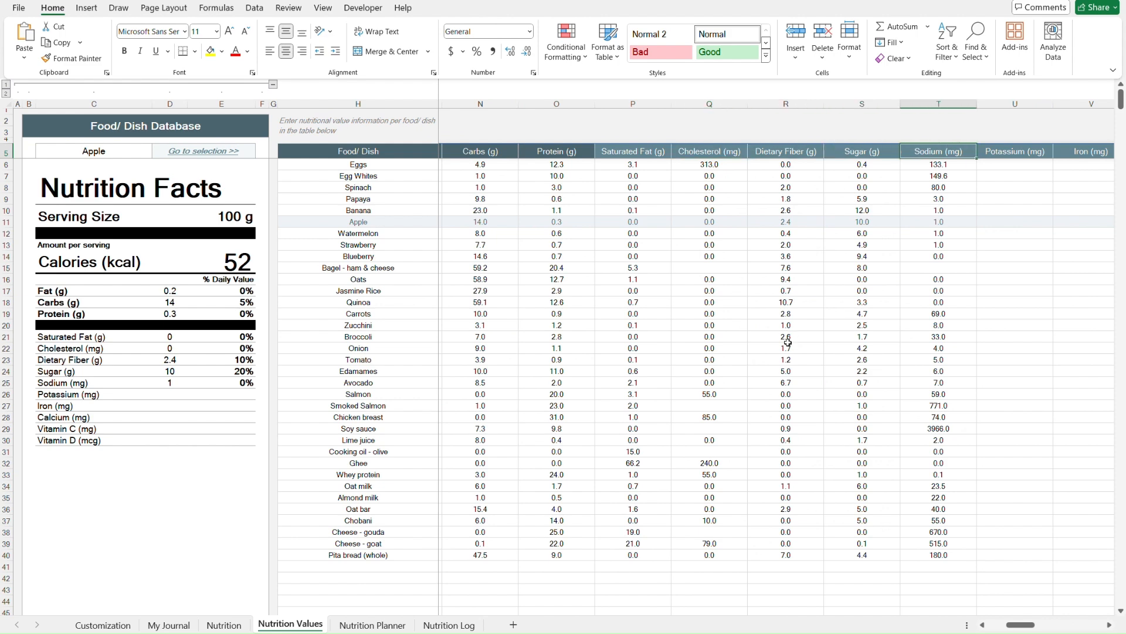
pyautogui.click(170, 625)
pyautogui.press('Down')
pyautogui.press('Down')
pyautogui.press('Down')
pyautogui.press('Down')
pyautogui.press('Down')
pyautogui.press('Down')
pyautogui.press('Down')
pyautogui.press('Down')
pyautogui.press('Down')
pyautogui.press('Down')
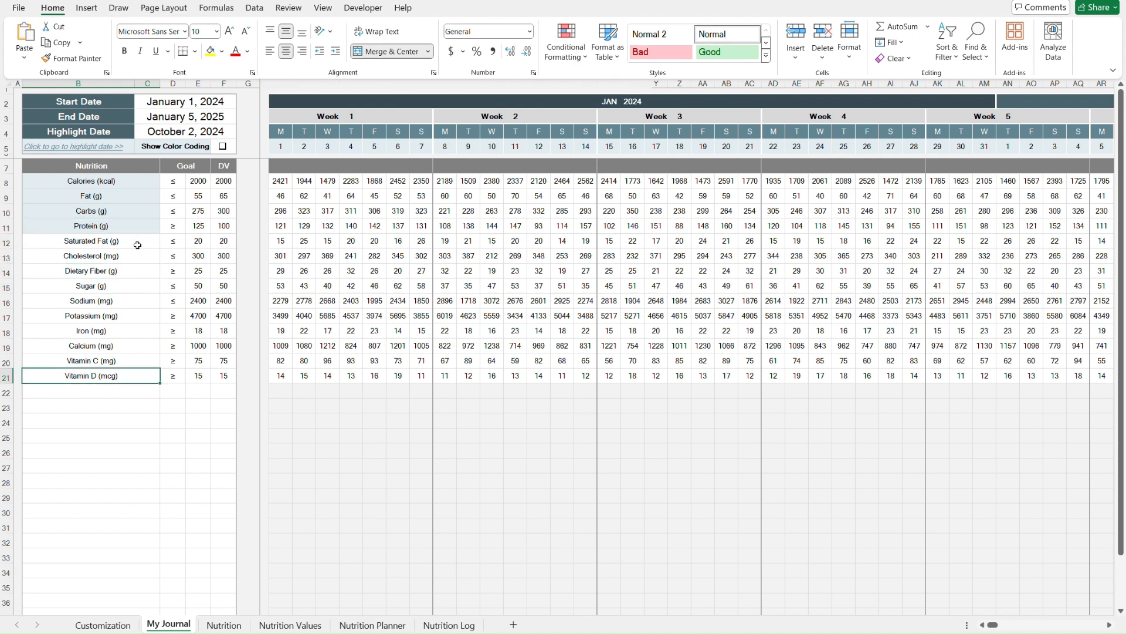
pyautogui.click(290, 625)
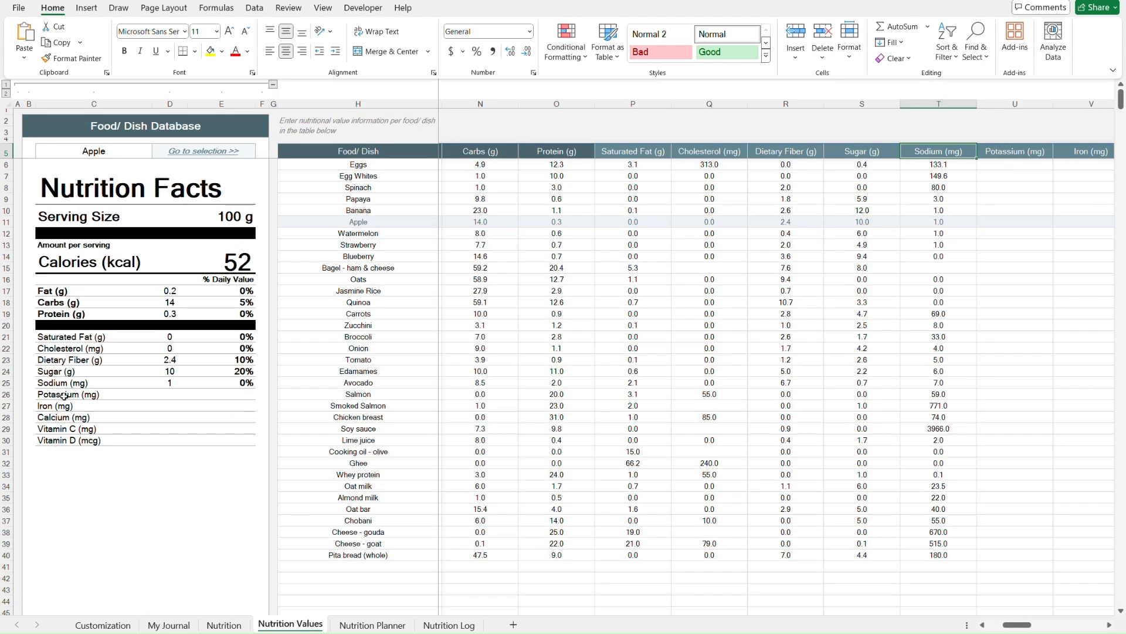
pyautogui.hotkey('ctrl', 'Home')
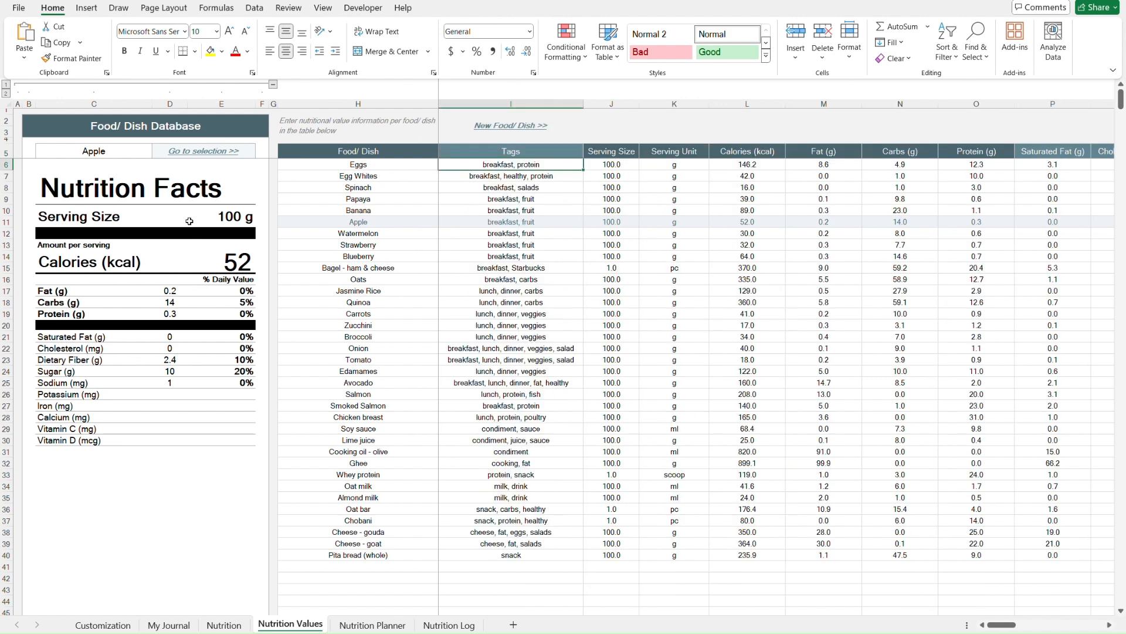
# - View the food choices for the Nutrition Facts label and the Apple row in the database
pyautogui.click(134, 151)
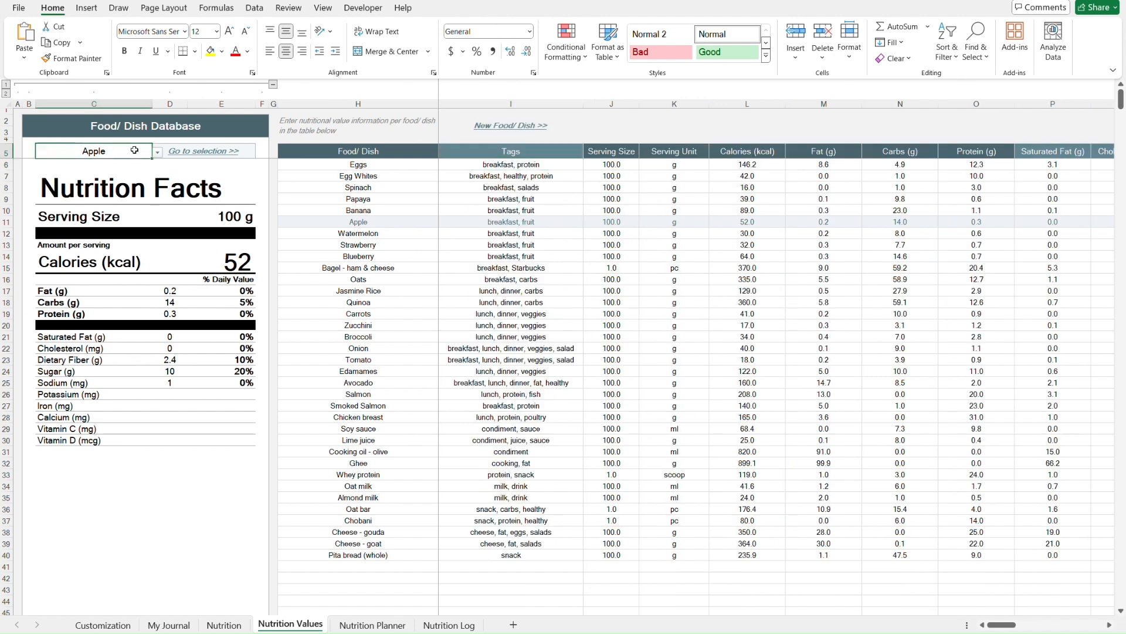
pyautogui.hotkey('alt', 'Down')
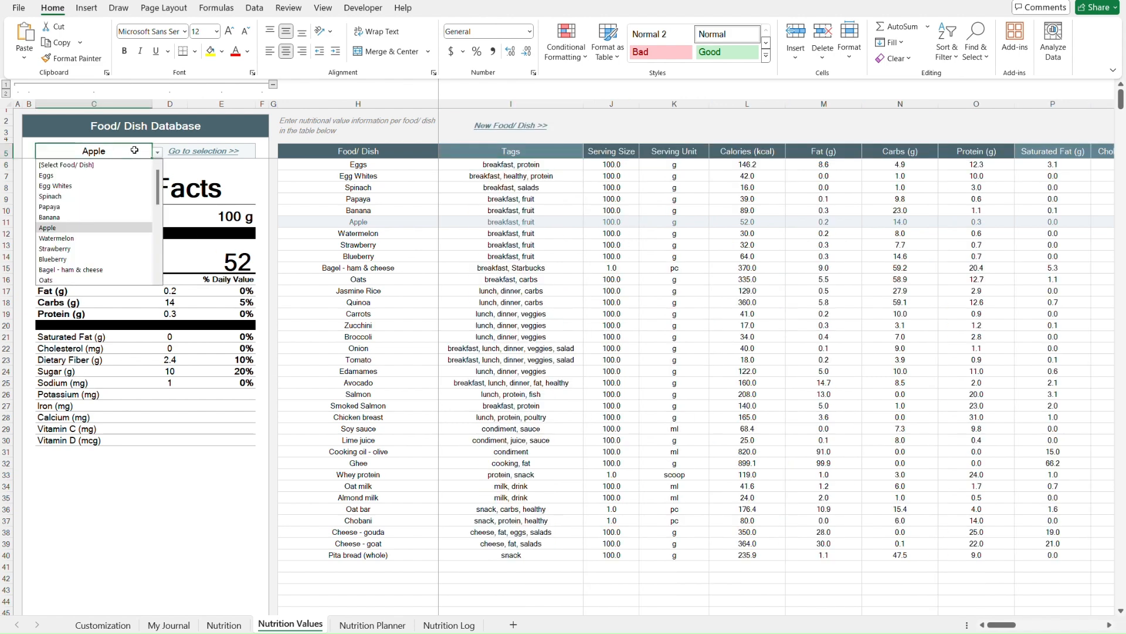
pyautogui.press('Escape')
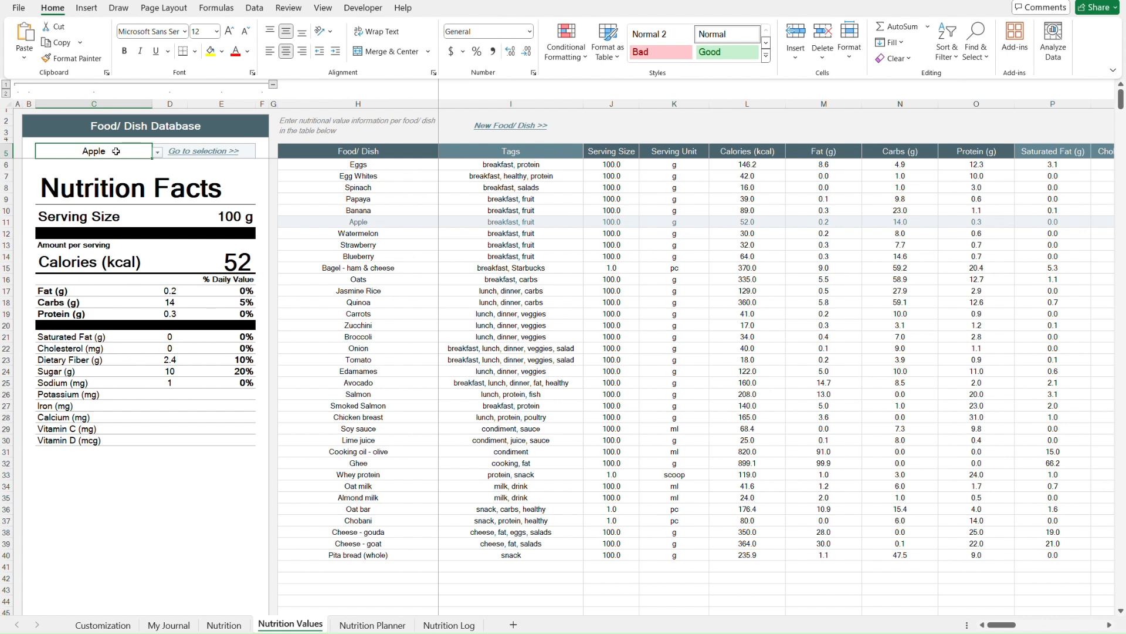
pyautogui.click(315, 223)
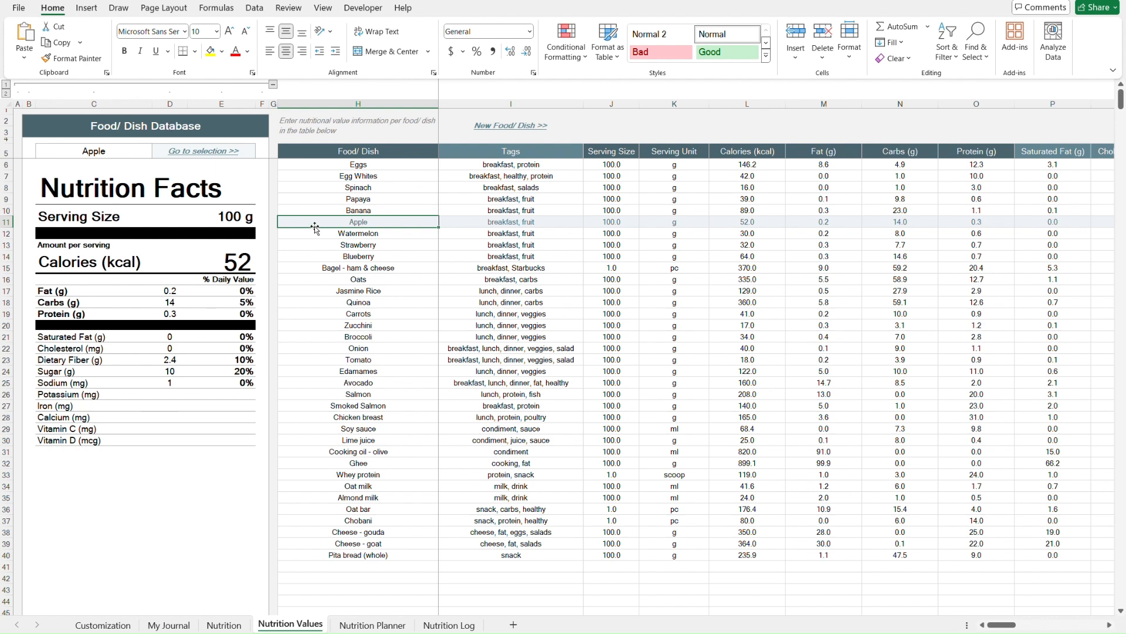
pyautogui.hotkey('ctrl', 'Home')
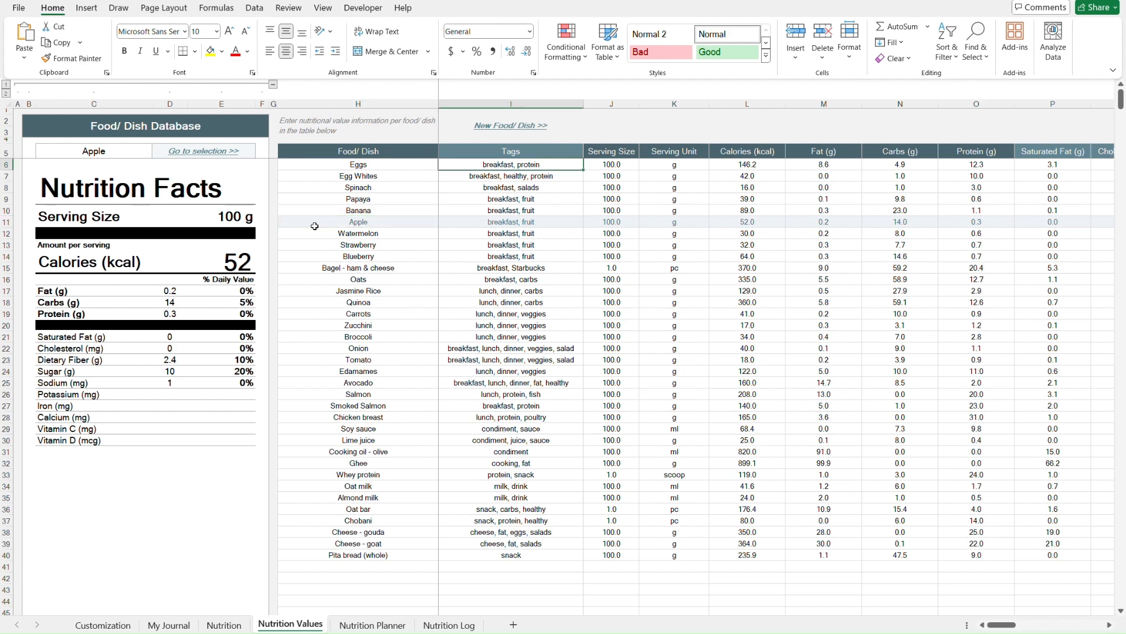
# - Open the Nutrition Planner and step through the Monday meal summary rows
pyautogui.hotkey('ctrl', 'pagedown')
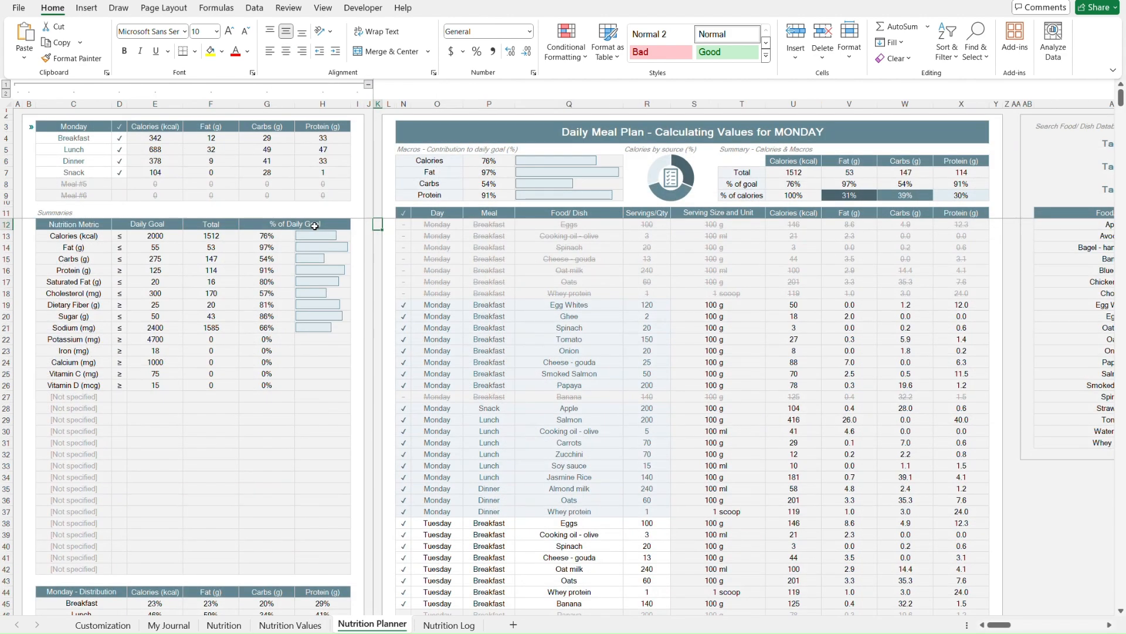
pyautogui.click(102, 136)
pyautogui.press('Down')
pyautogui.press('Down')
pyautogui.press('Down')
pyautogui.press('Down')
pyautogui.press('Down')
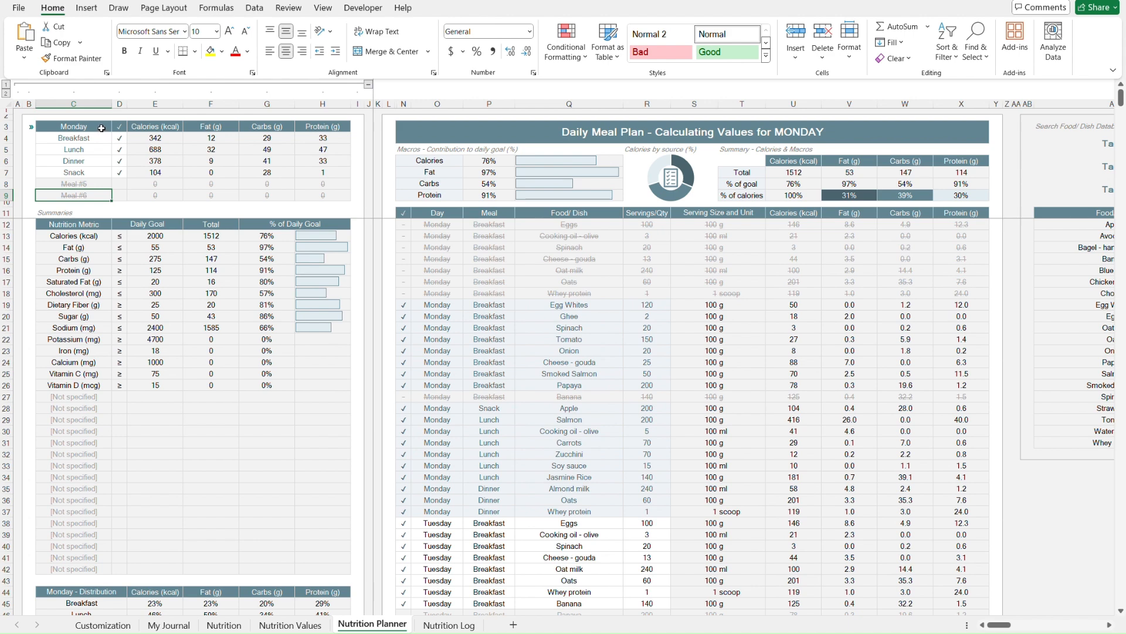
pyautogui.click(101, 128)
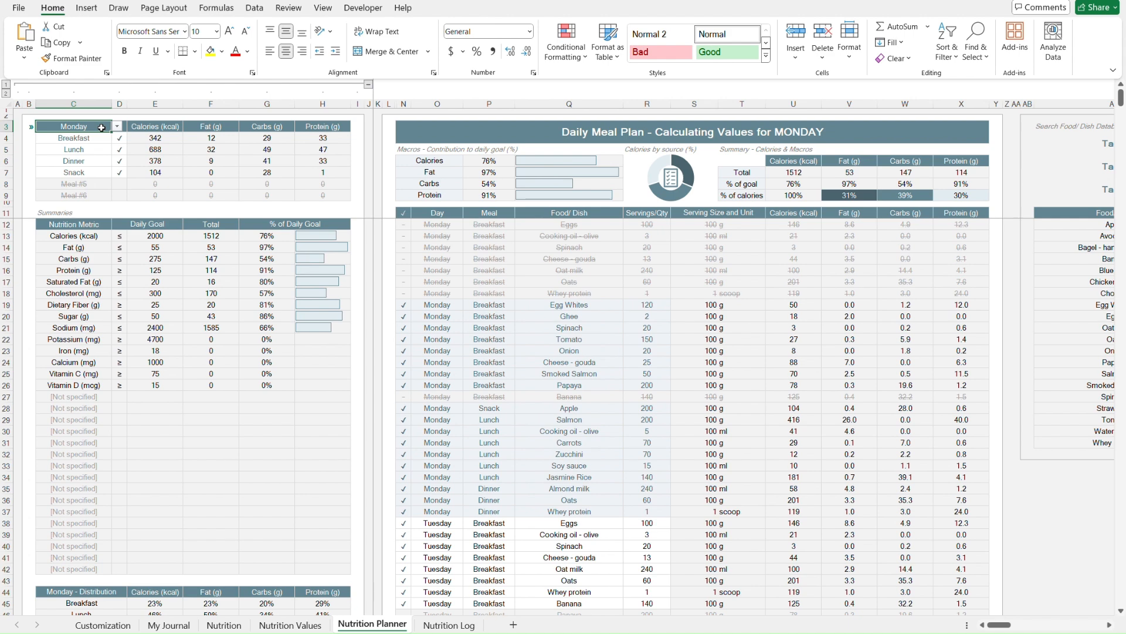
# - Examine the daily meal plan table's columns and entries, then the distribution and weekly summary tables below
pyautogui.click(393, 215)
pyautogui.press('Right')
pyautogui.press('Right')
pyautogui.press('Right')
pyautogui.press('Right')
pyautogui.press('Right')
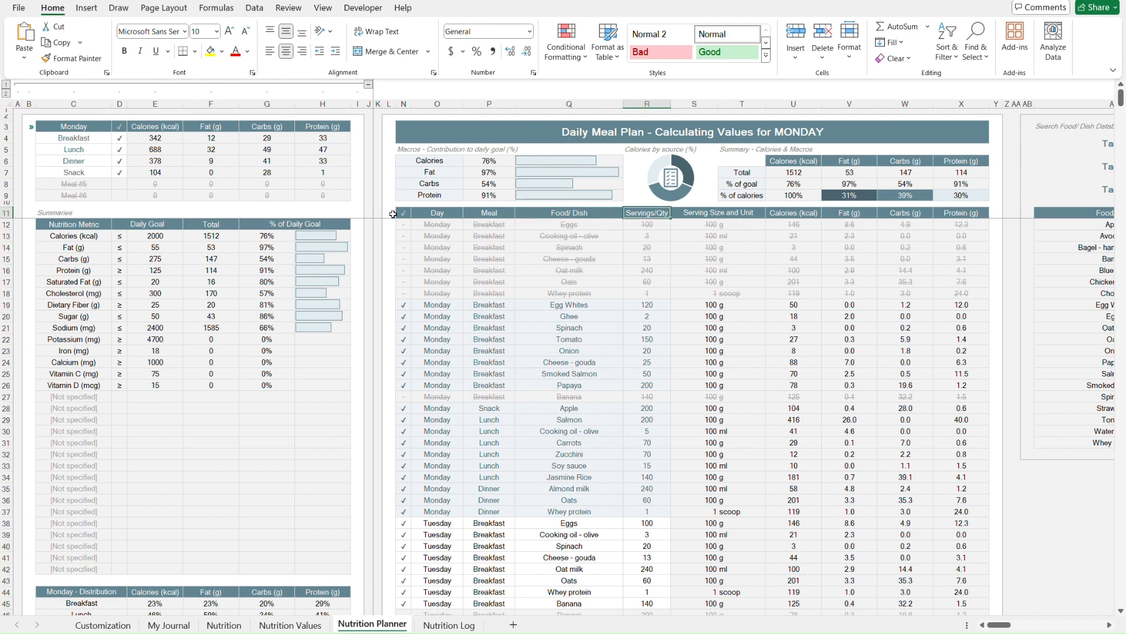
pyautogui.click(391, 270)
pyautogui.press('Right')
pyautogui.press('Down')
pyautogui.press('Down')
pyautogui.press('Down')
pyautogui.press('Down')
pyautogui.press('Down')
pyautogui.press('Down')
pyautogui.press('Down')
pyautogui.press('Up')
pyautogui.press('Up')
pyautogui.press('Up')
pyautogui.press('Up')
pyautogui.press('Up')
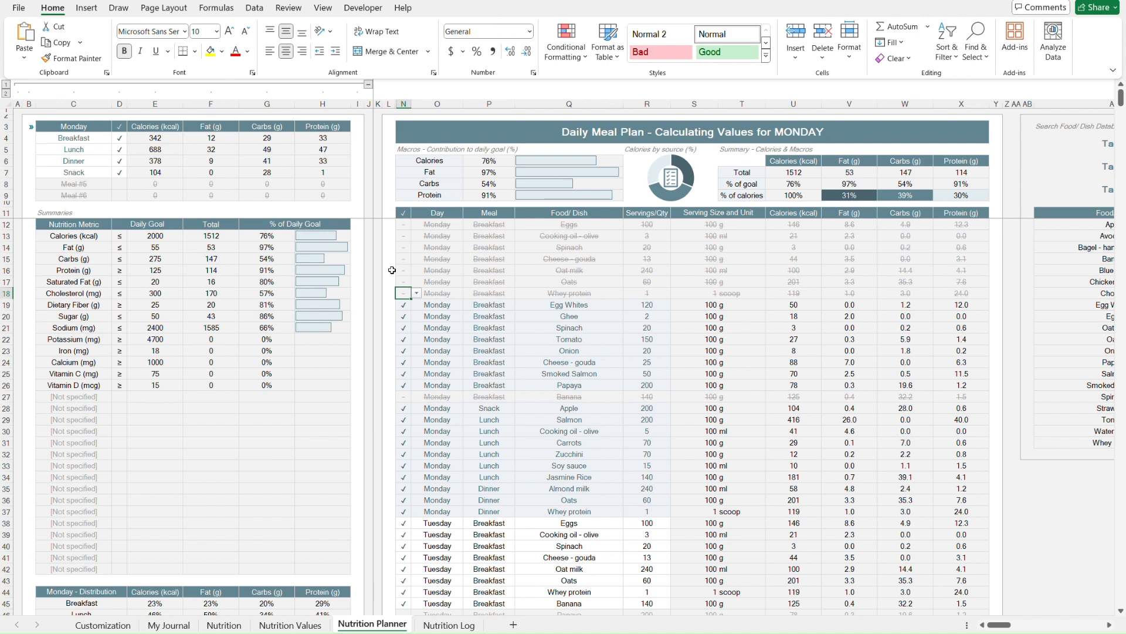
pyautogui.click(390, 127)
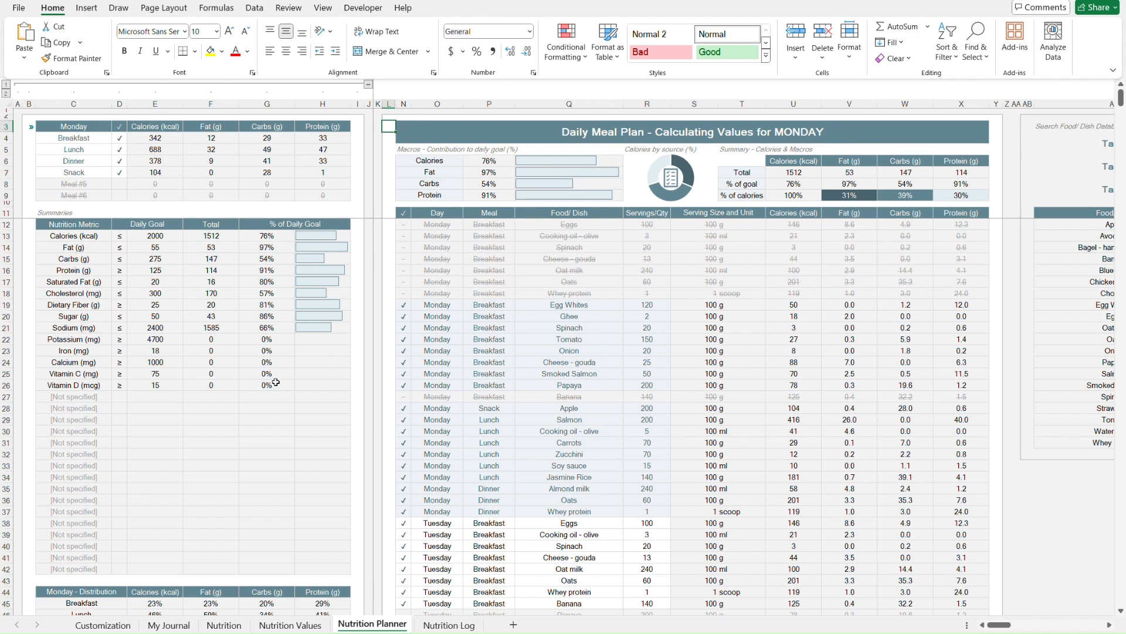
pyautogui.scroll(-10, 282, 394)
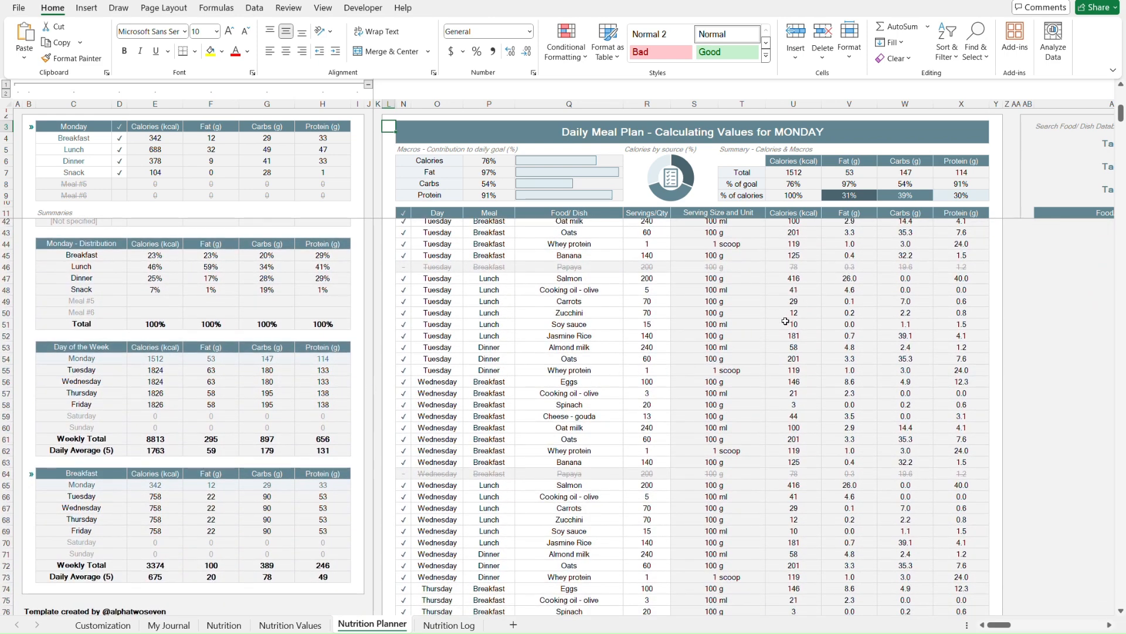
# - Expand the collapsed rows to reveal the food database search results table
pyautogui.hscroll(6, 789, 321)
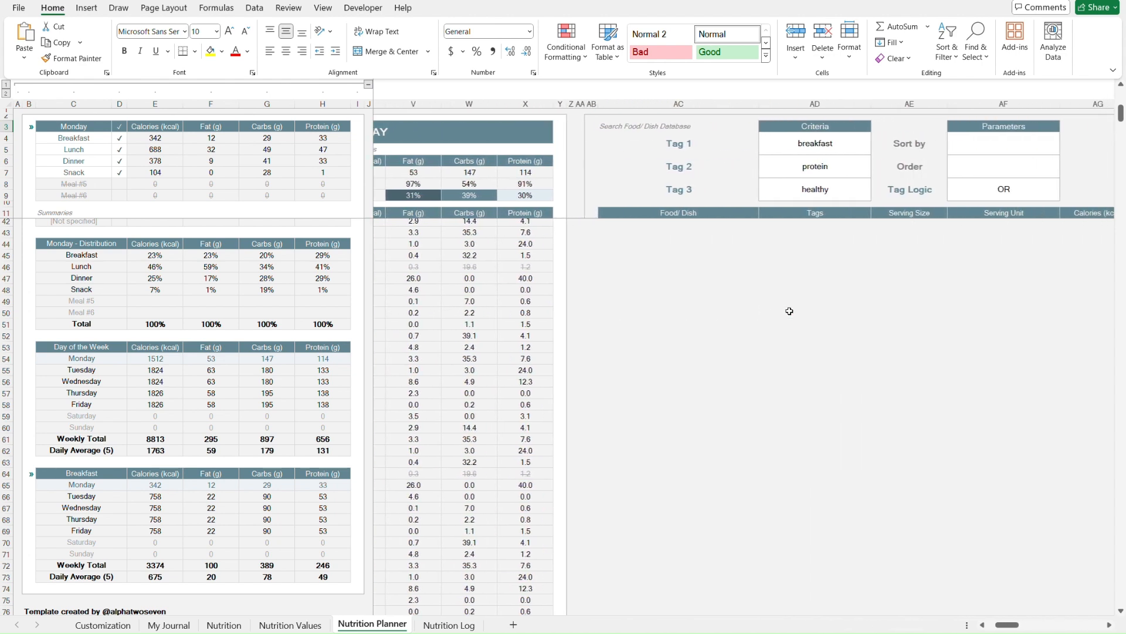
pyautogui.hscroll(3, 789, 311)
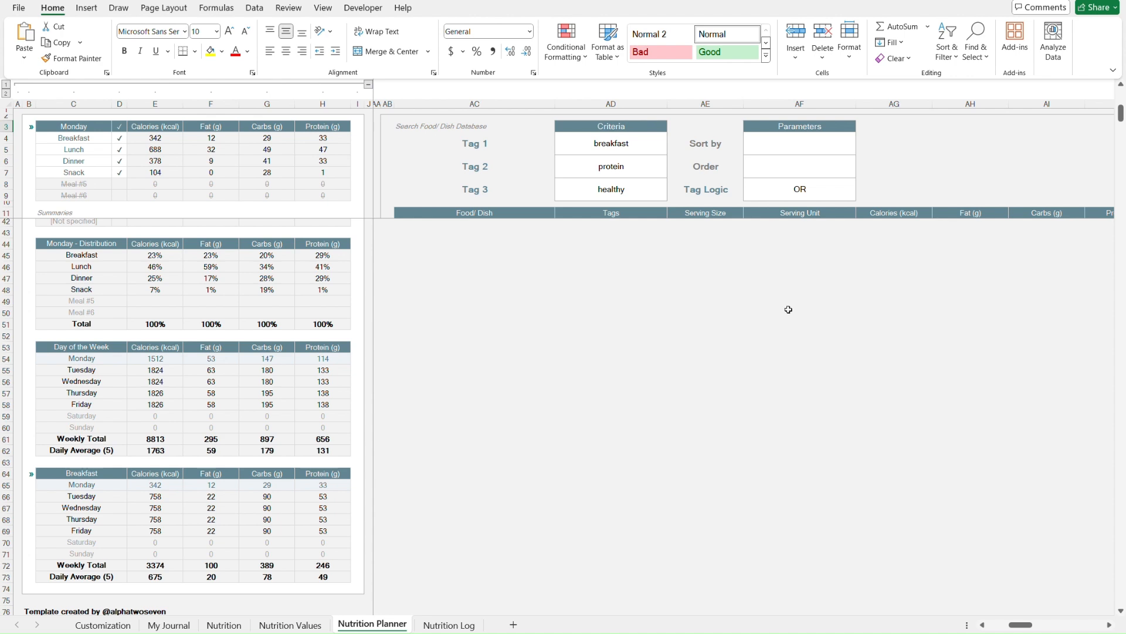
pyautogui.click(385, 200)
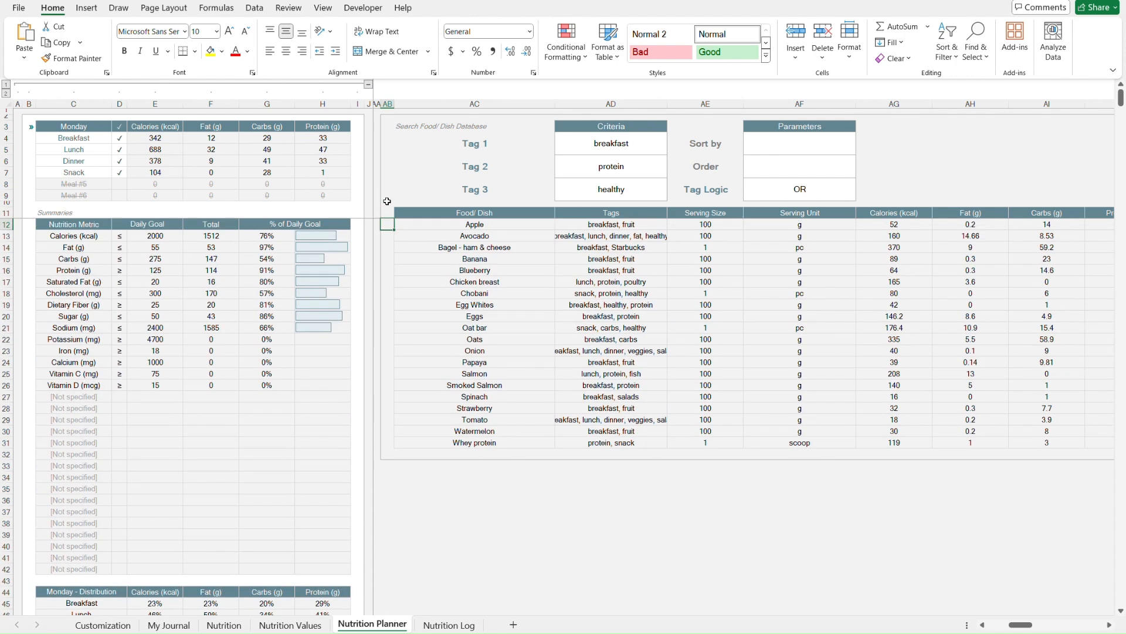
# - Examine the search criteria tags and the tag logic parameter
pyautogui.click(649, 130)
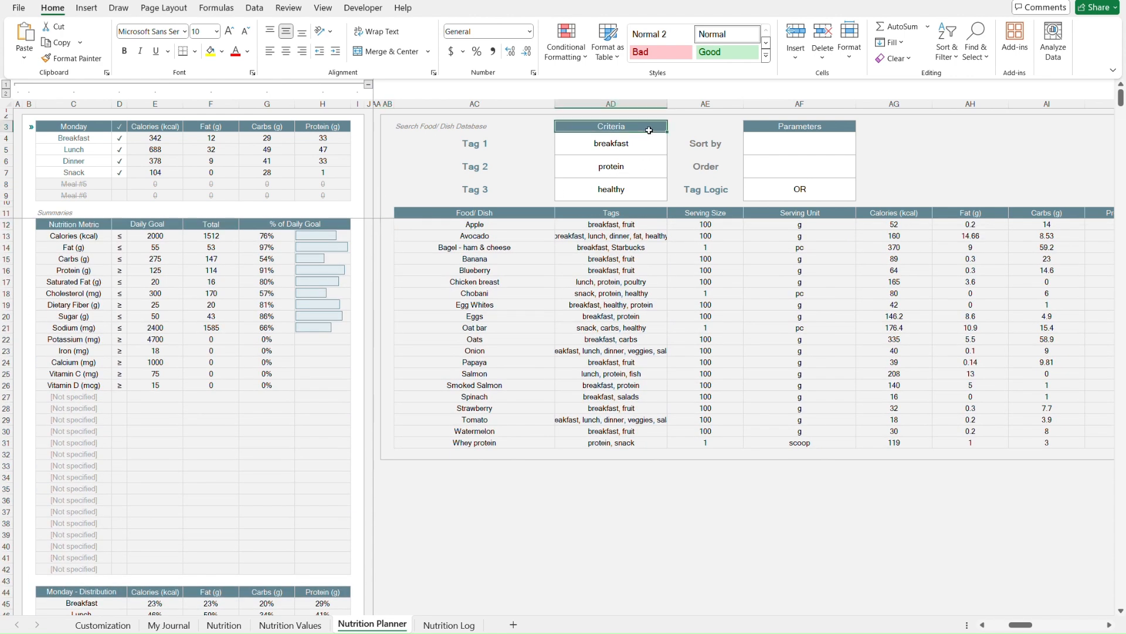
pyautogui.press('Down')
pyautogui.press('Down')
pyautogui.press('Down')
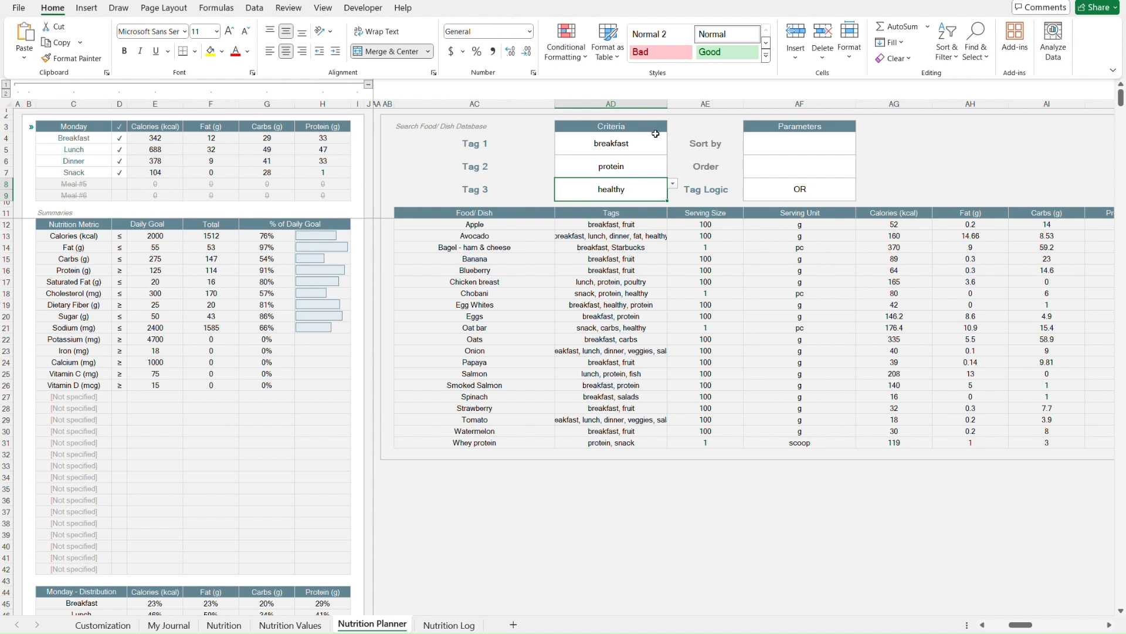
pyautogui.click(841, 184)
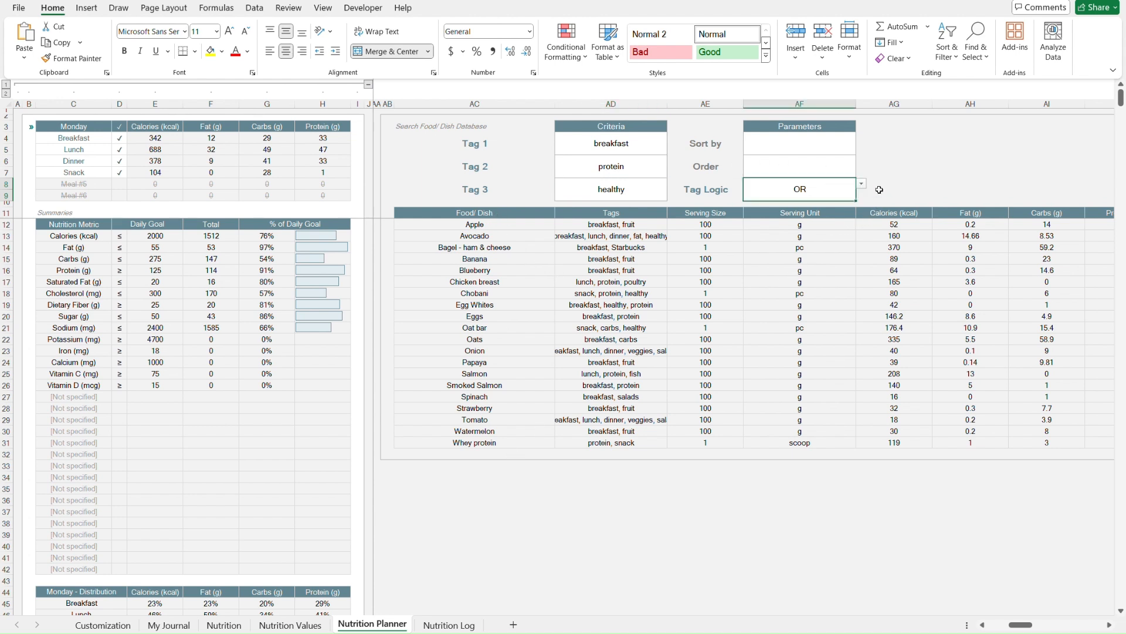
pyautogui.click(862, 185)
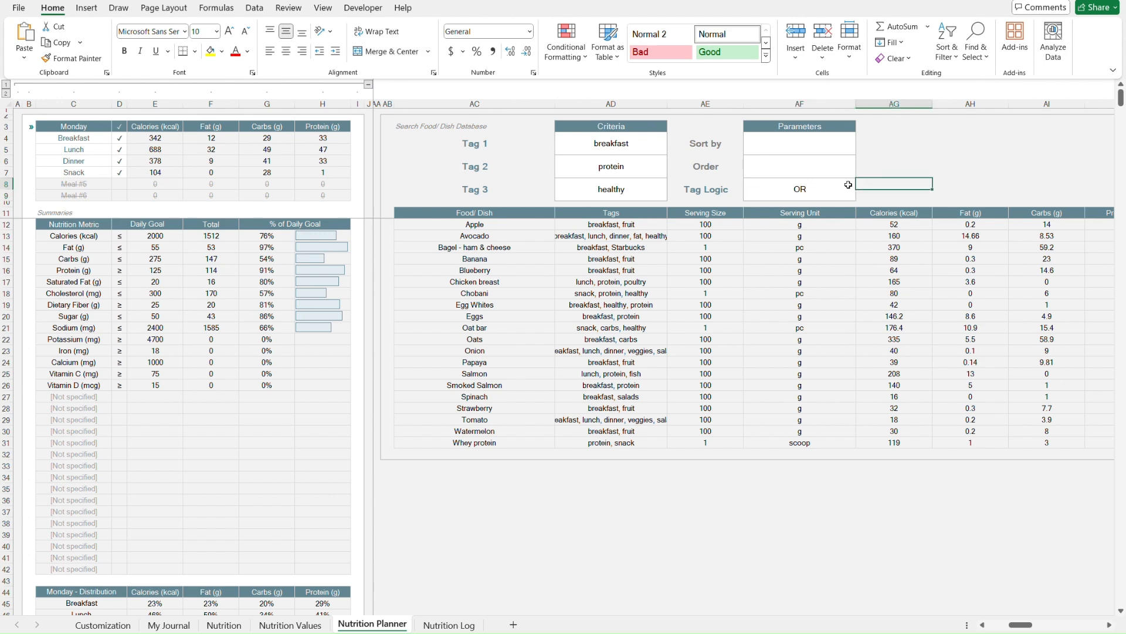
# - Switch the tag logic to AND, then set it back to OR
pyautogui.click(798, 203)
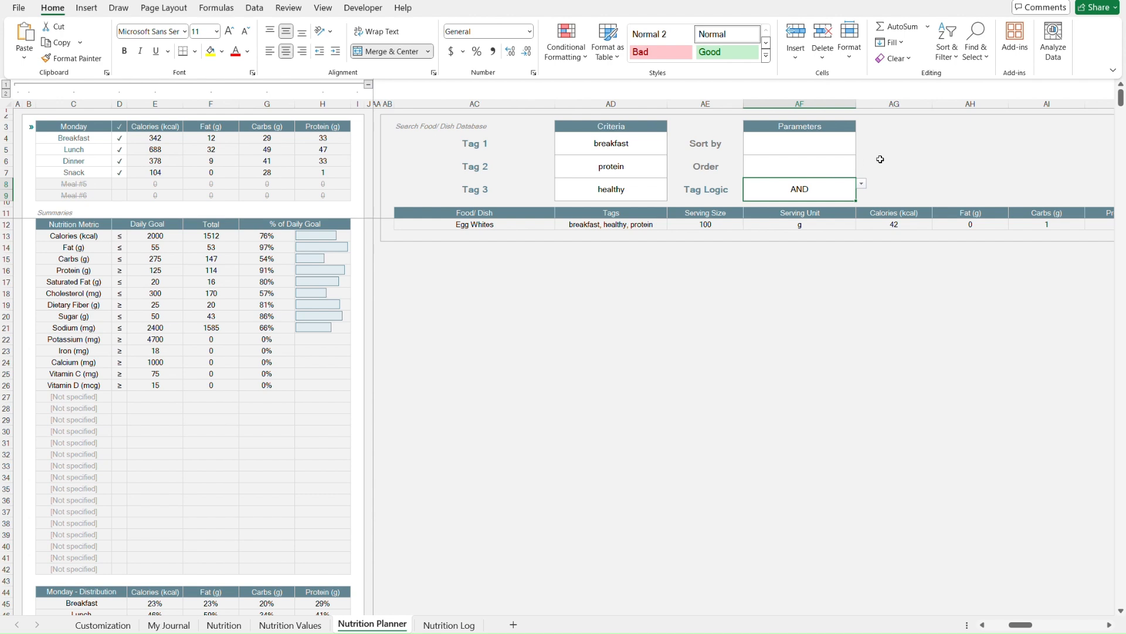
pyautogui.hotkey('alt', 'Down')
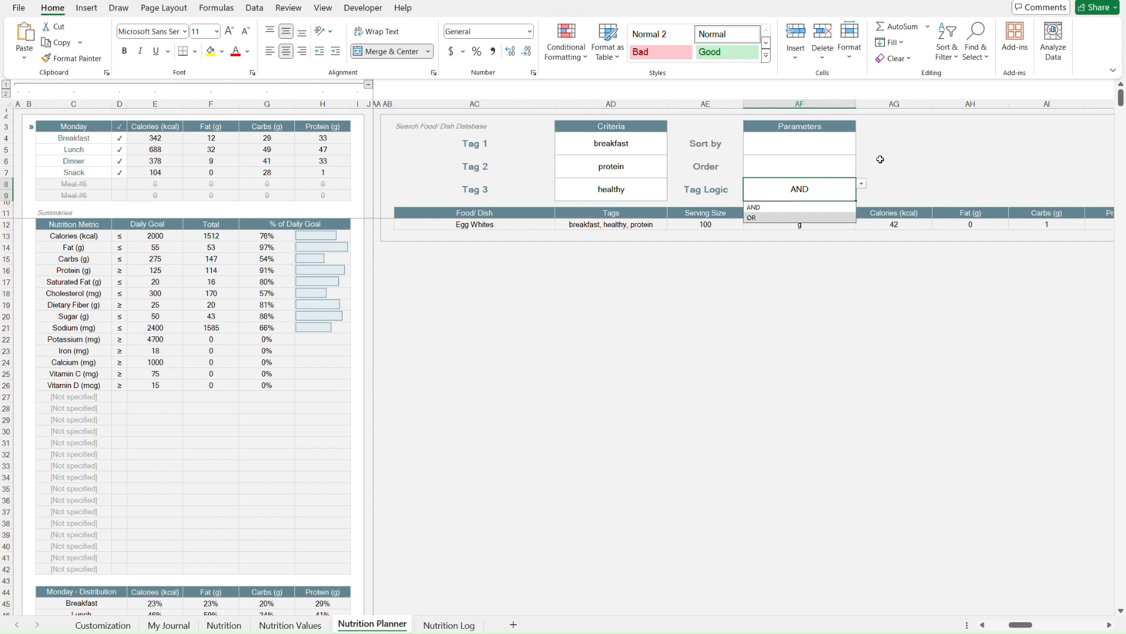
pyautogui.press('Return')
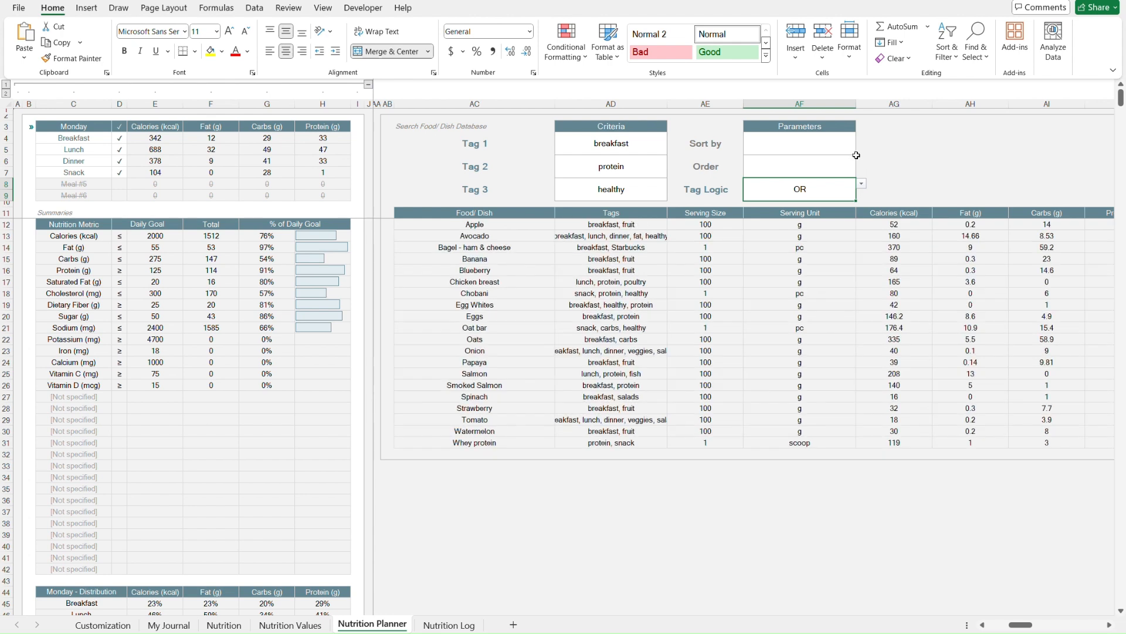
# - Sort the food search results by Calories (kcal) in DESC order
pyautogui.click(836, 143)
pyautogui.hotkey('alt', 'Down')
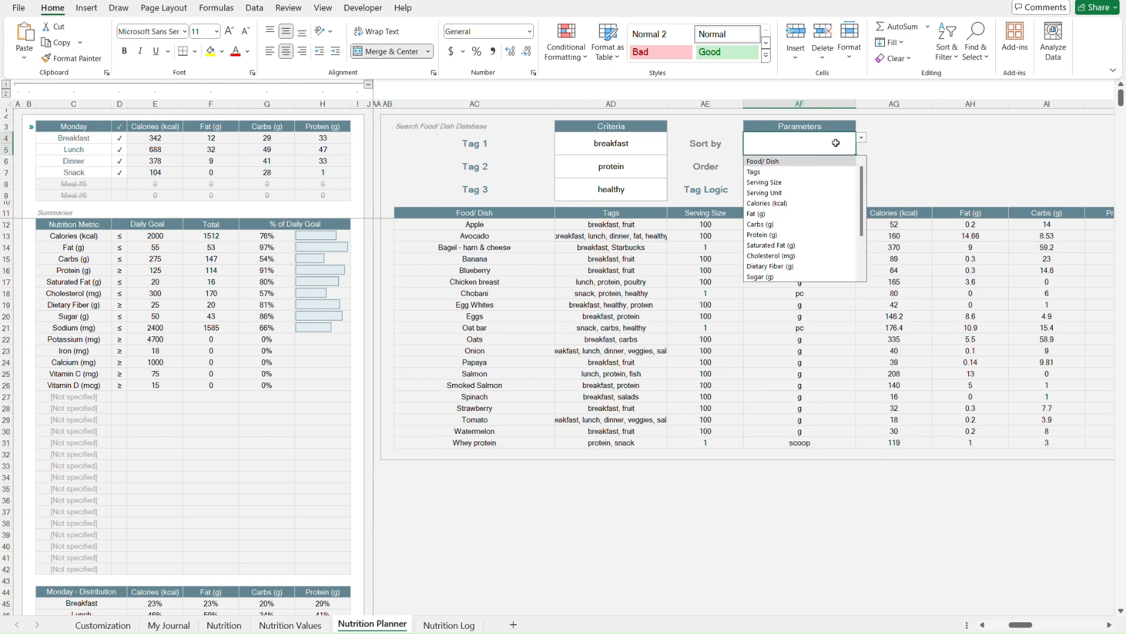
pyautogui.press('Down')
pyautogui.press('Down')
pyautogui.press('Down')
pyautogui.press('Down')
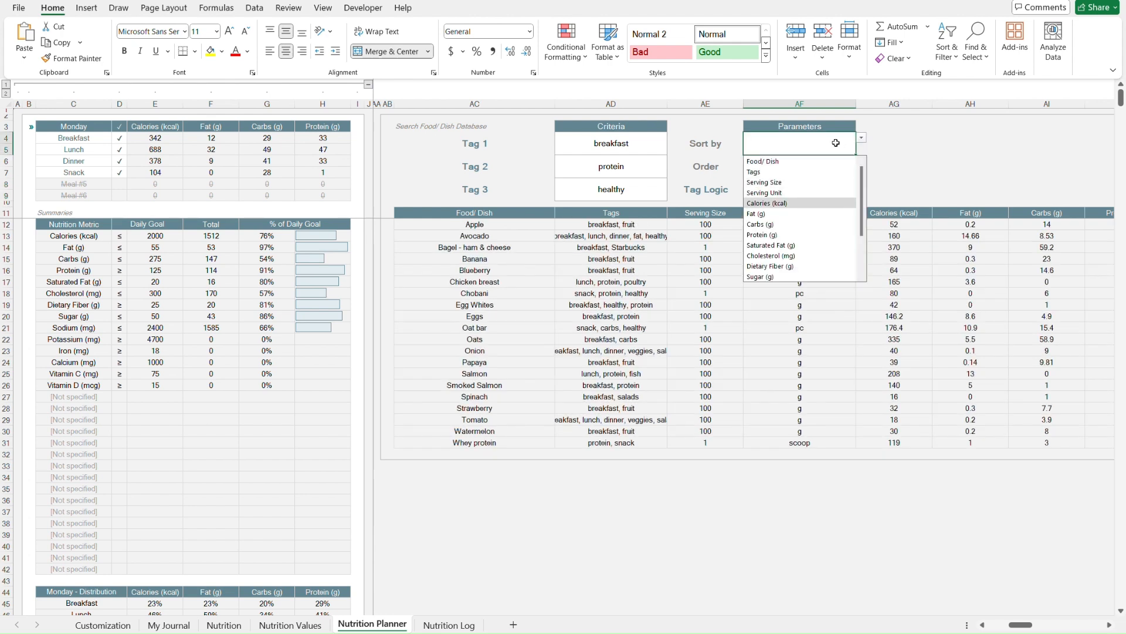
pyautogui.press('Return')
pyautogui.press('Down')
pyautogui.hotkey('alt', 'Down')
pyautogui.press('Return')
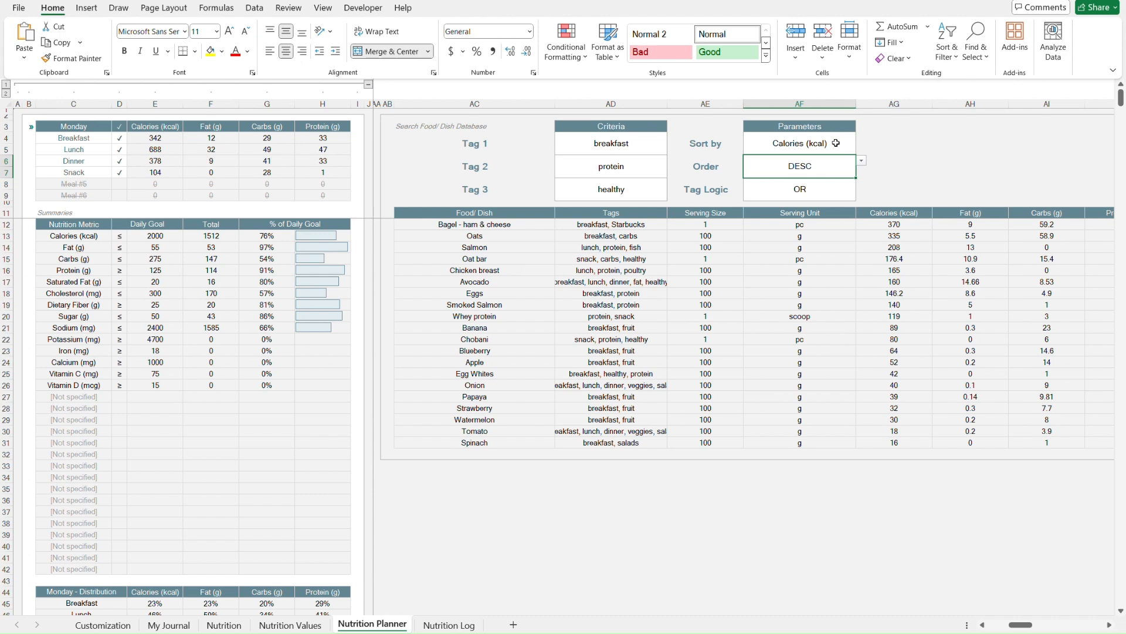
# - Clear the sort field and return to the top of the planner sheet
pyautogui.keyDown('shift'); pyautogui.click(835, 143); pyautogui.keyUp('shift')
pyautogui.press('Delete')
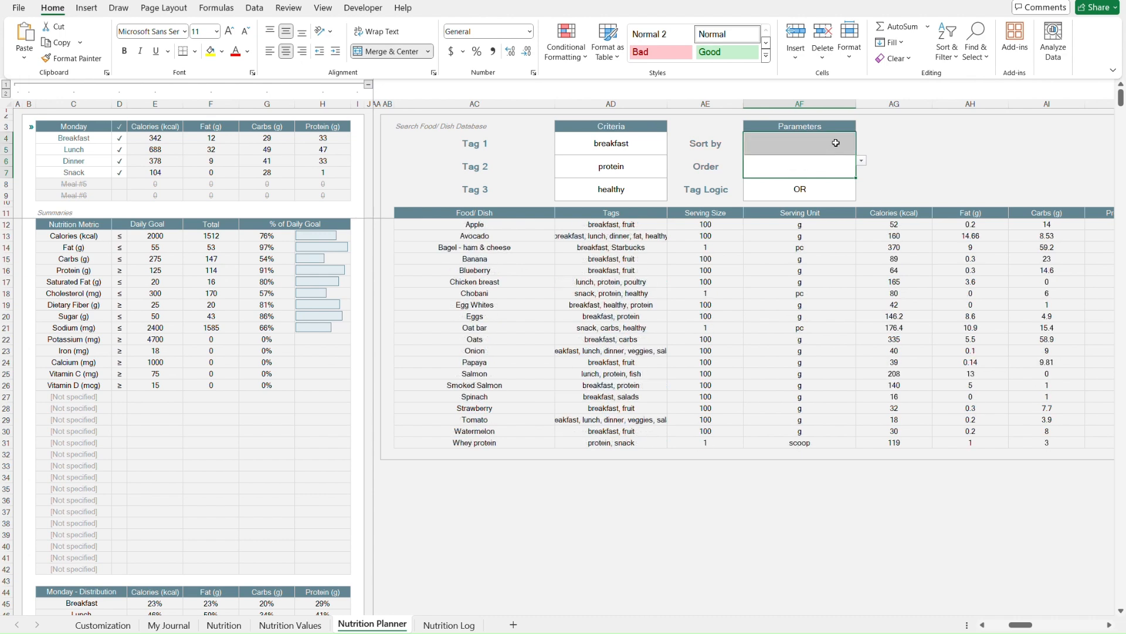
pyautogui.hotkey('ctrl', 'Home')
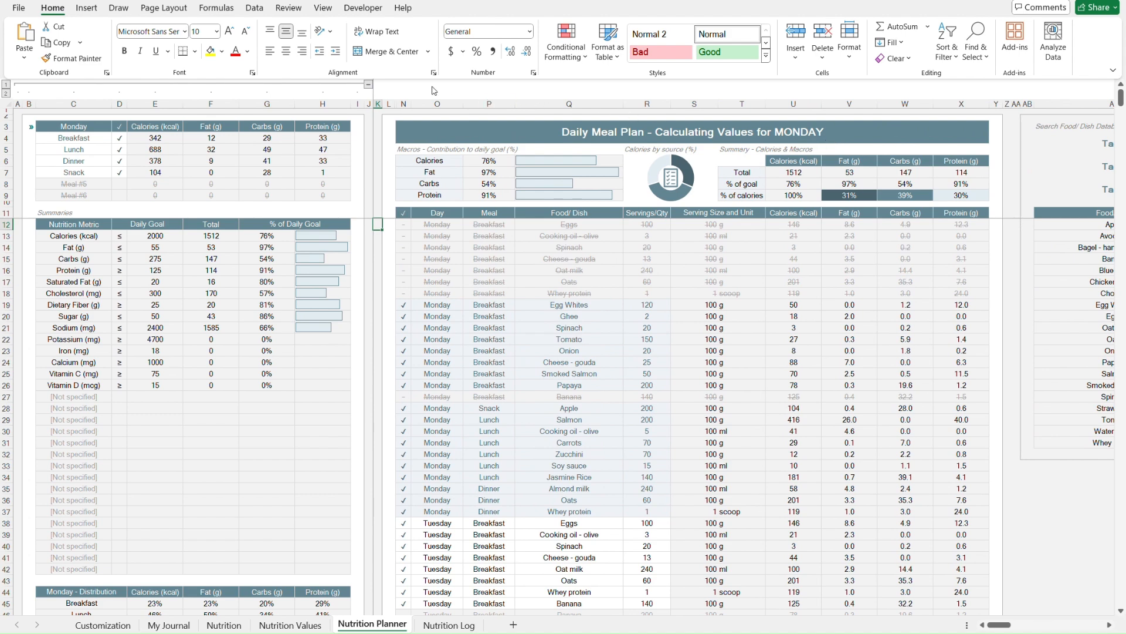
# - Collapse and re-expand the summary column group to view the food database table
pyautogui.click(368, 83)
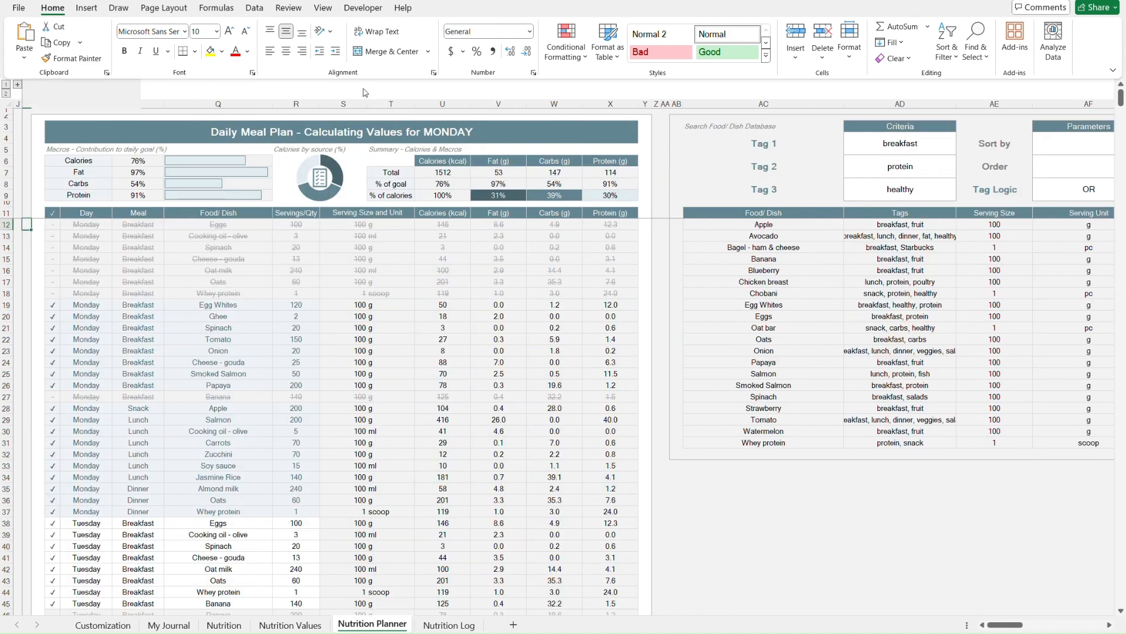
pyautogui.hscroll(10, 527, 208)
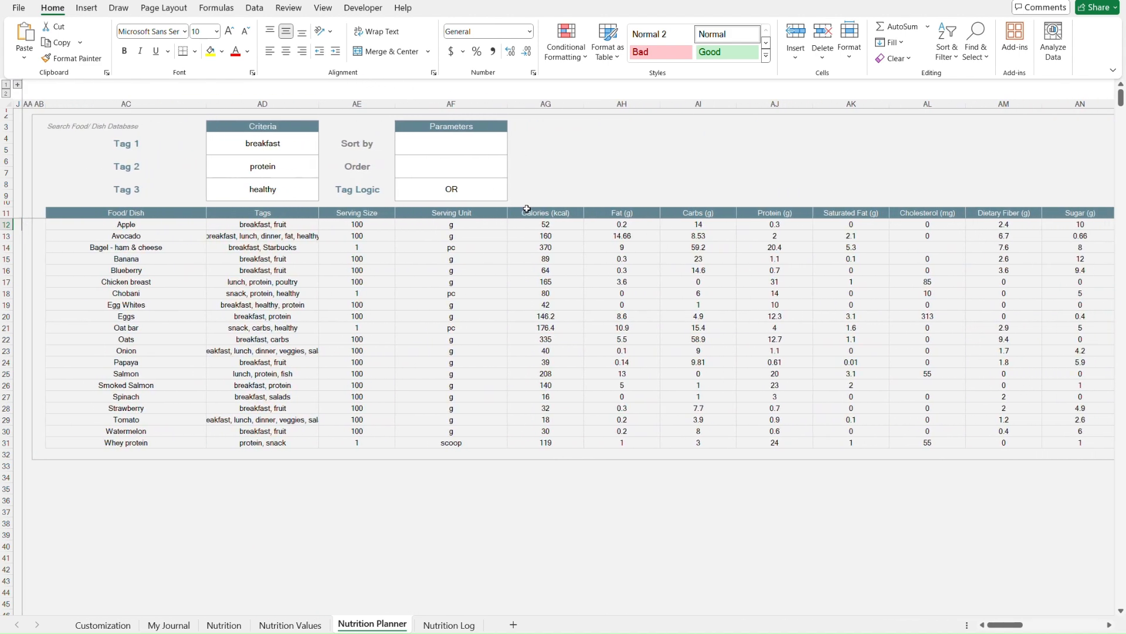
pyautogui.hscroll(-10, 527, 208)
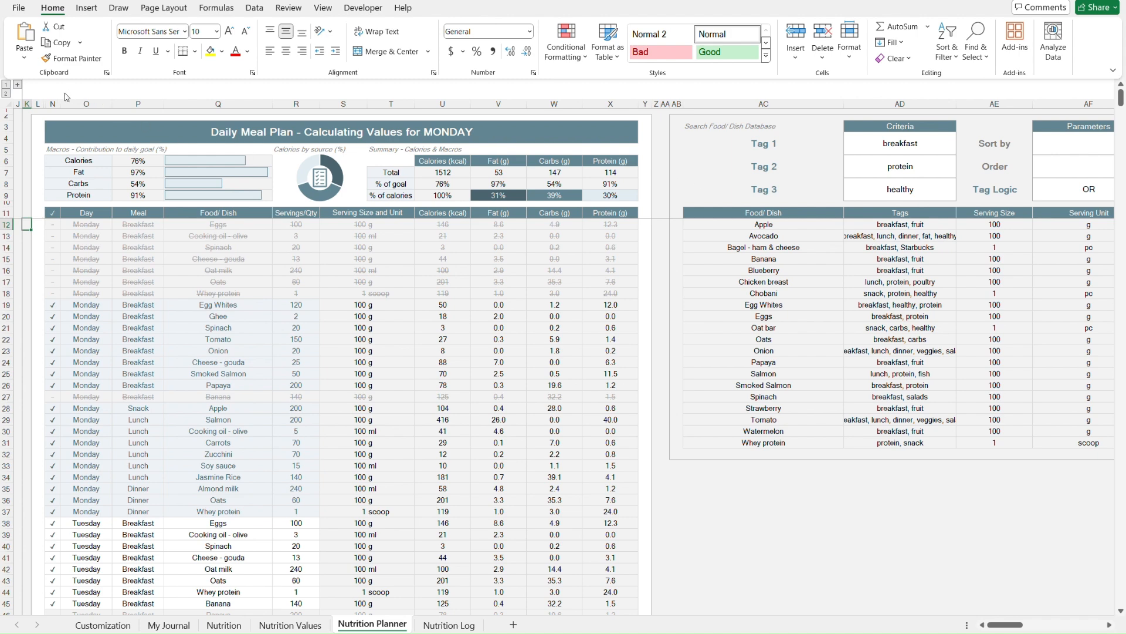
pyautogui.click(18, 85)
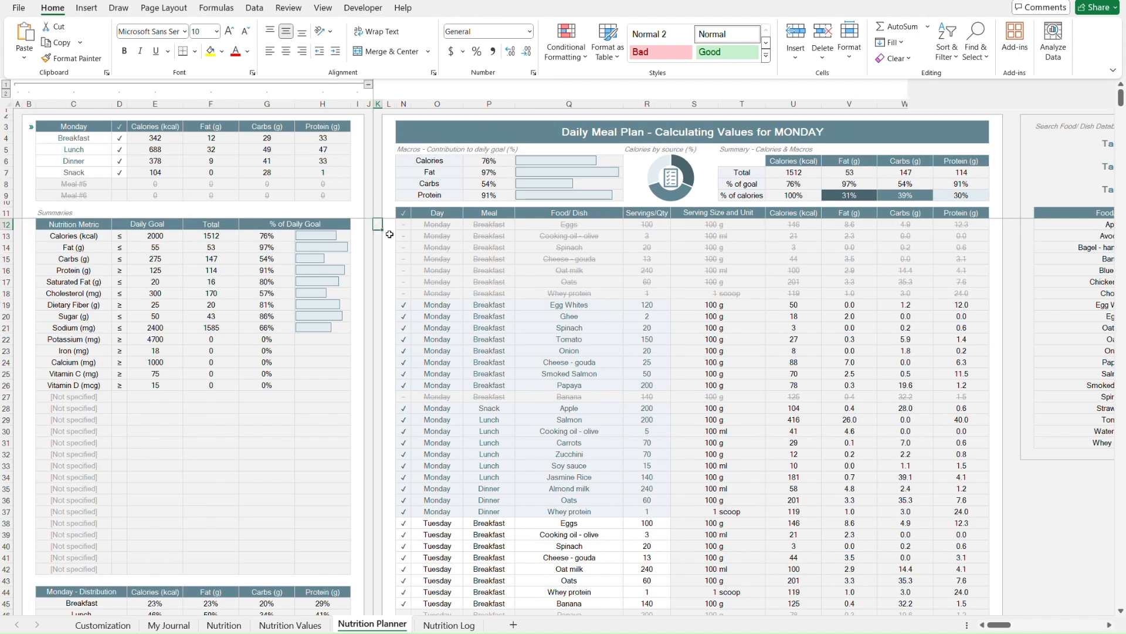
# - Open the Nutrition Log sheet and follow its links to the log table and back to the selected values
pyautogui.hotkey('ctrl', 'pagedown')
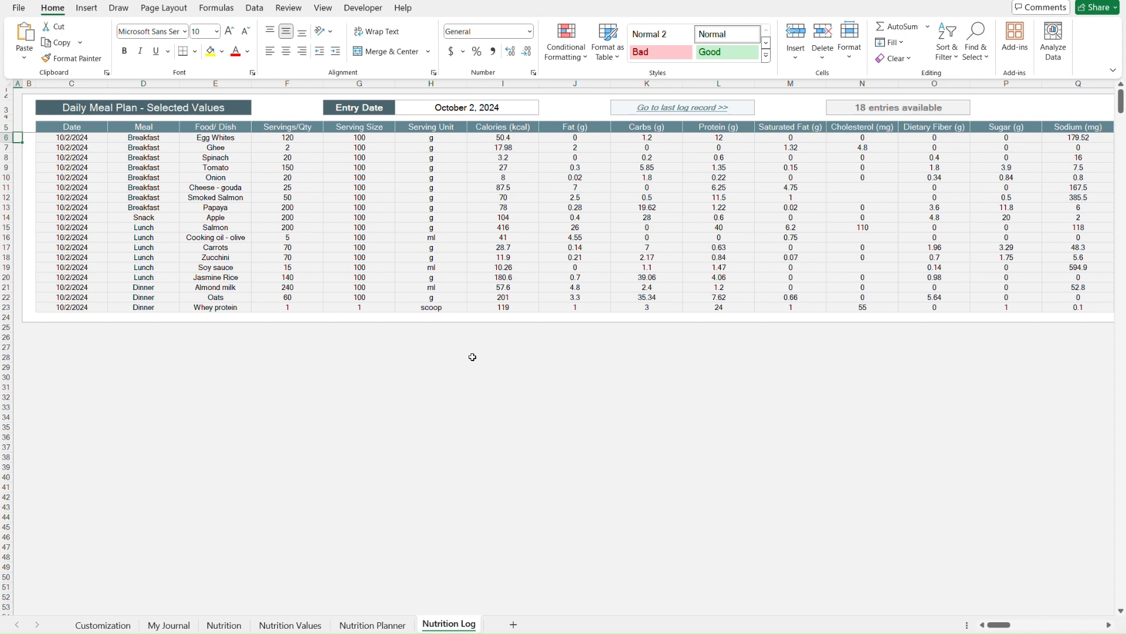
pyautogui.click(653, 109)
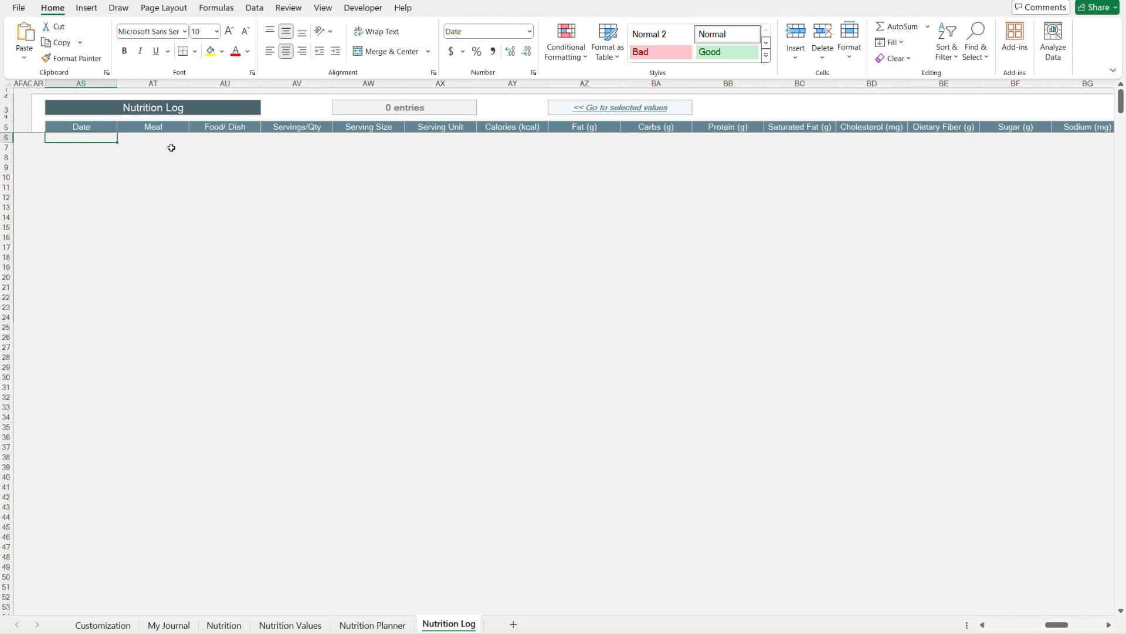
pyautogui.click(102, 125)
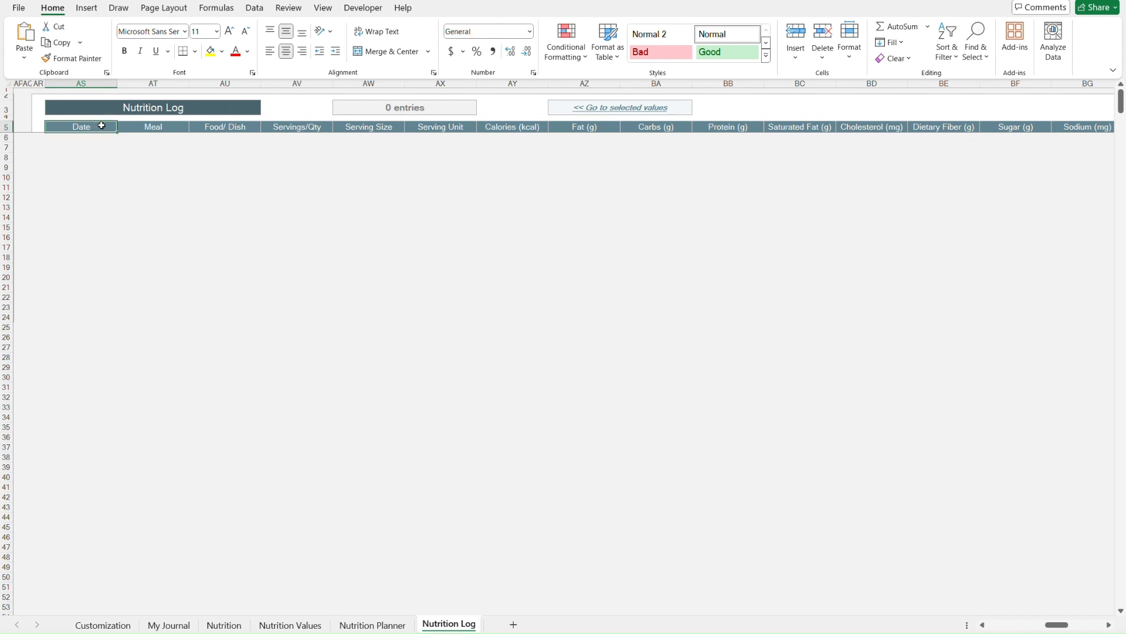
pyautogui.press('Down')
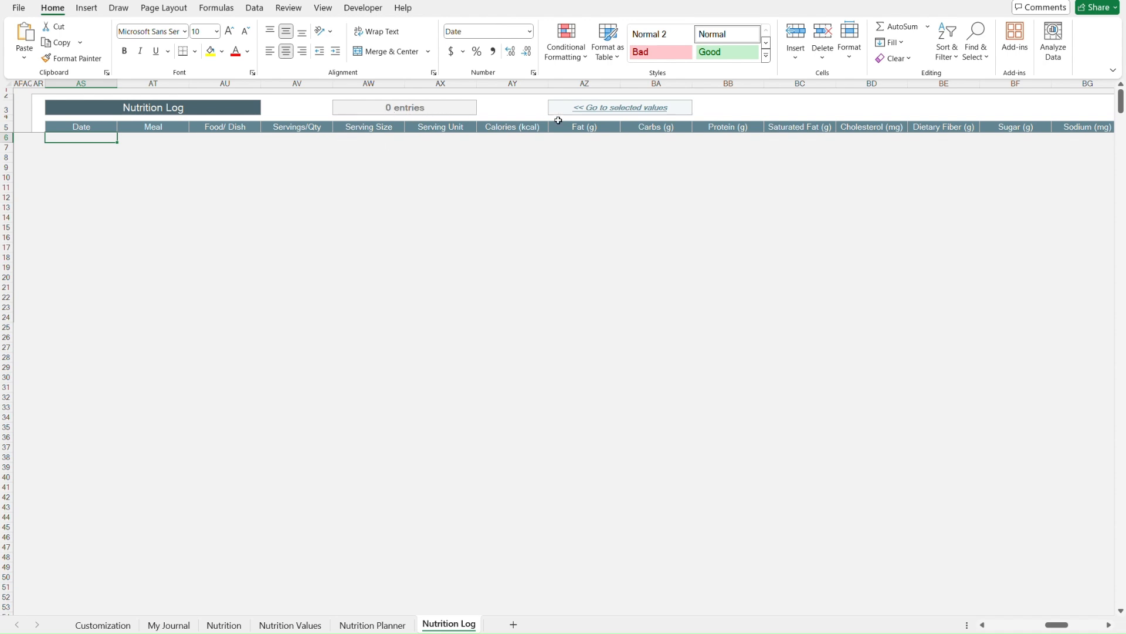
pyautogui.click(598, 109)
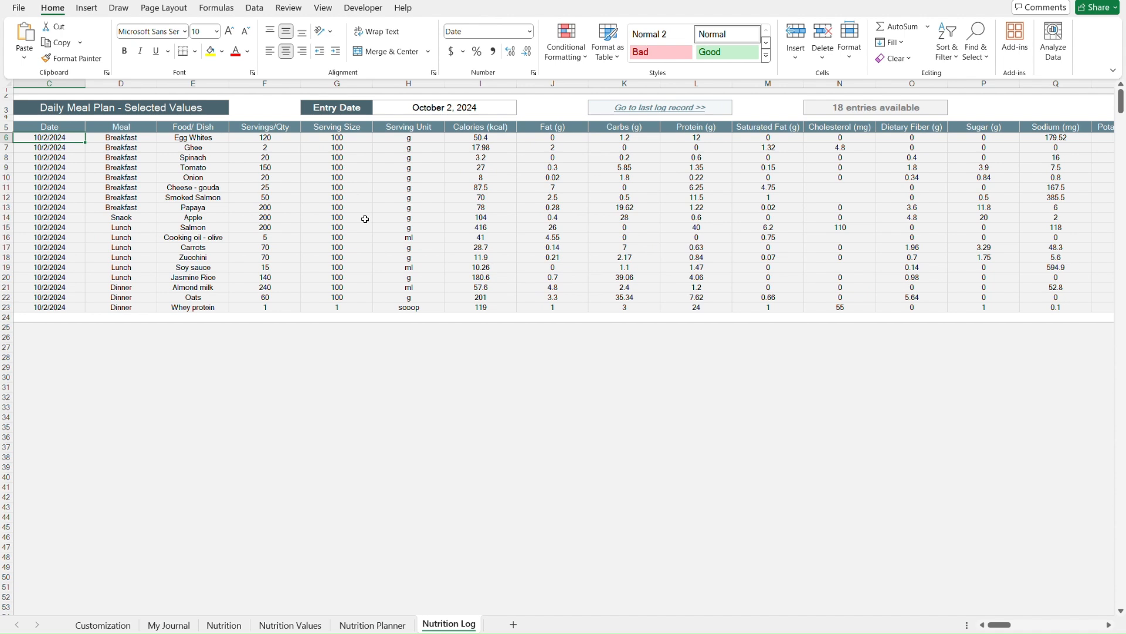
# - Copy the selected daily meal values table, from the last date row through all columns
pyautogui.hscroll(-1, 370, 221)
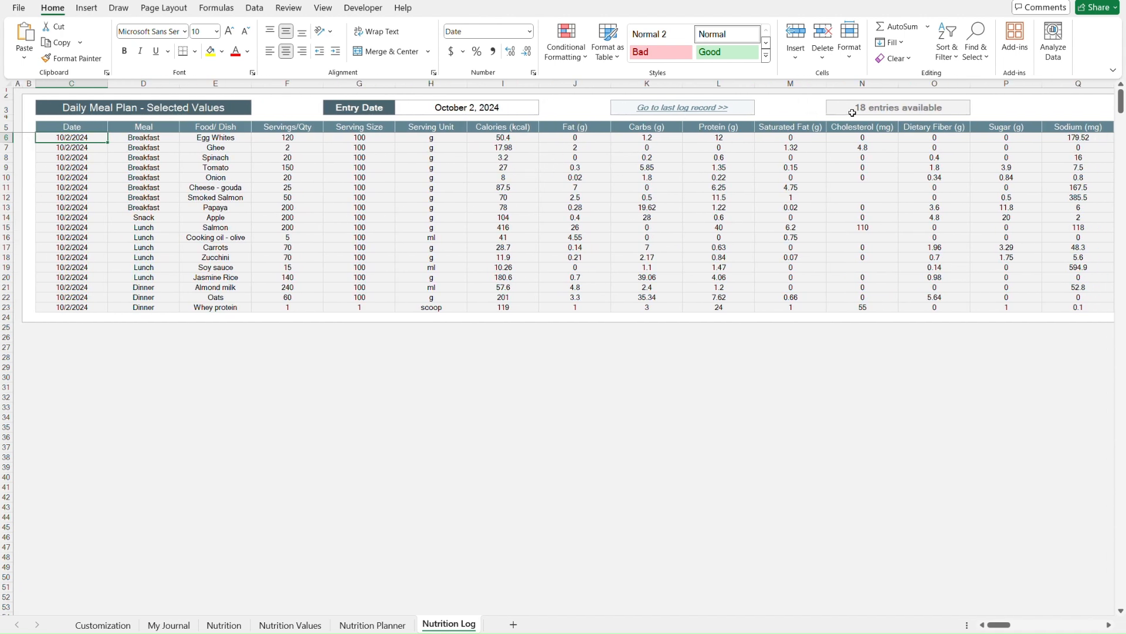
pyautogui.hotkey('ctrl', 'Home')
pyautogui.click(98, 308)
pyautogui.hotkey('ctrl', 'shift', 'Up')
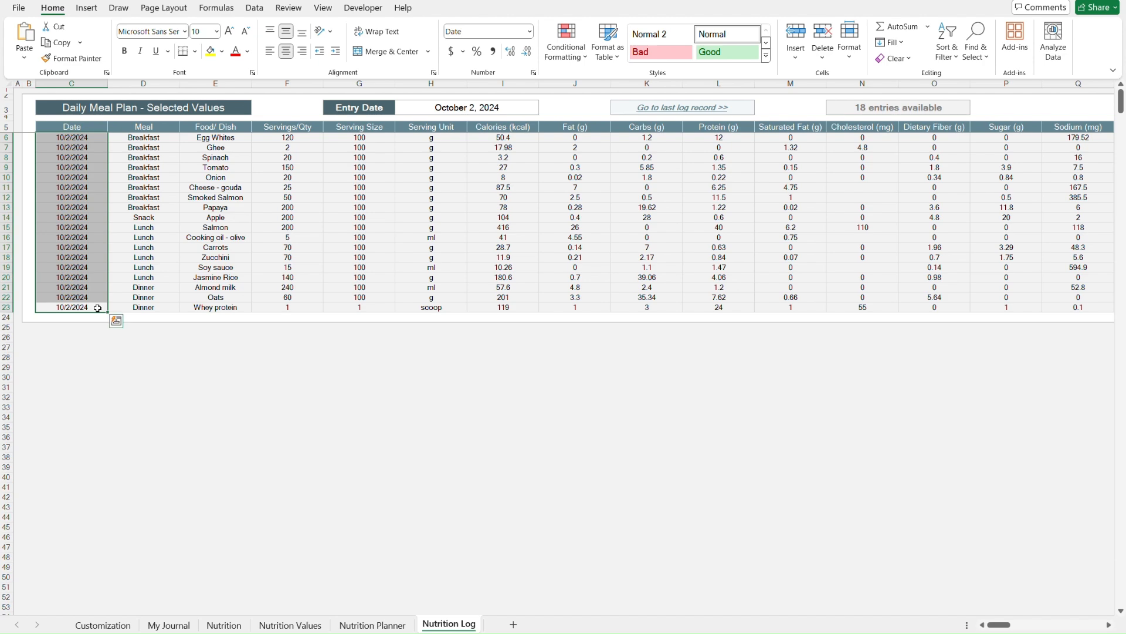
pyautogui.hotkey('ctrl', 'shift', 'Right')
pyautogui.hotkey('ctrl', 'c')
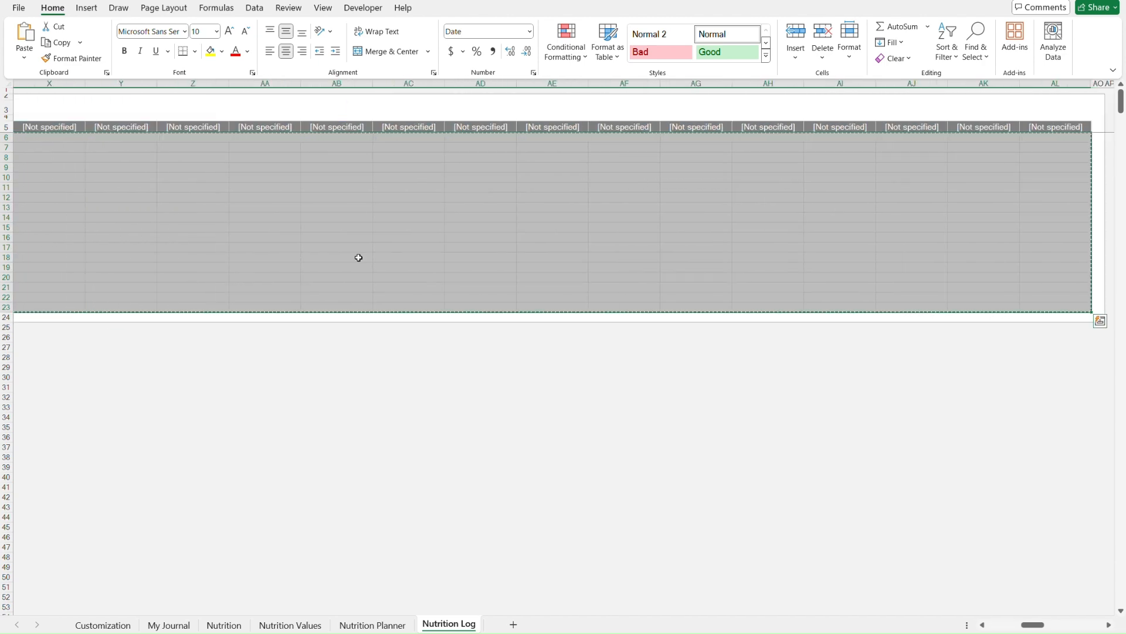
# - Jump to the log table and paste the copied rows as values into the Nutrition Log
pyautogui.hotkey('ctrl', 'Home')
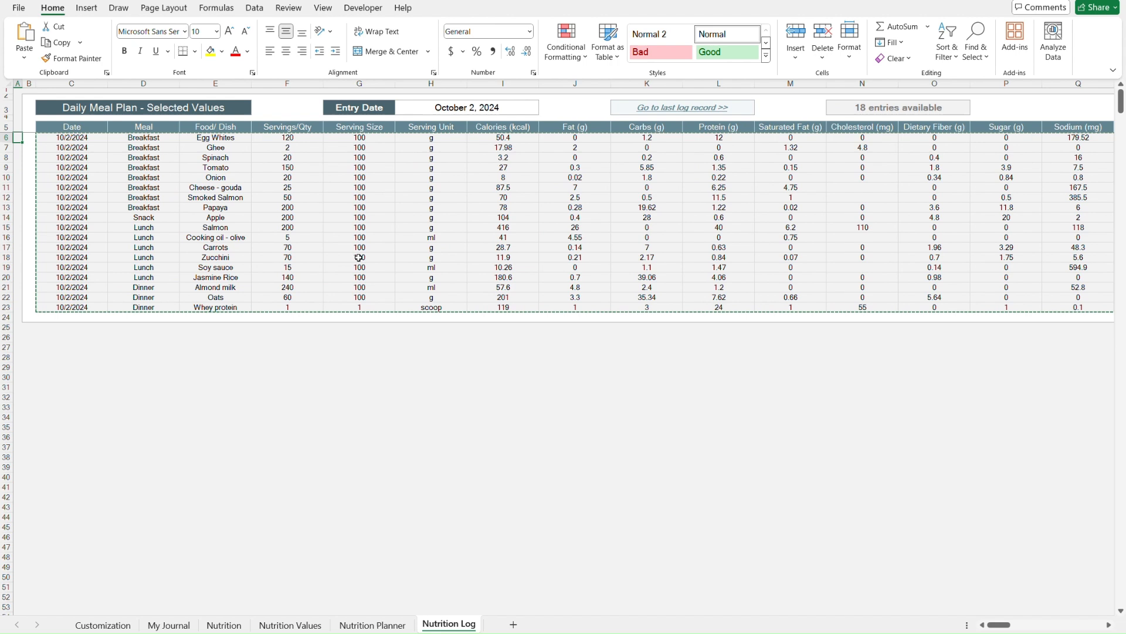
pyautogui.click(693, 112)
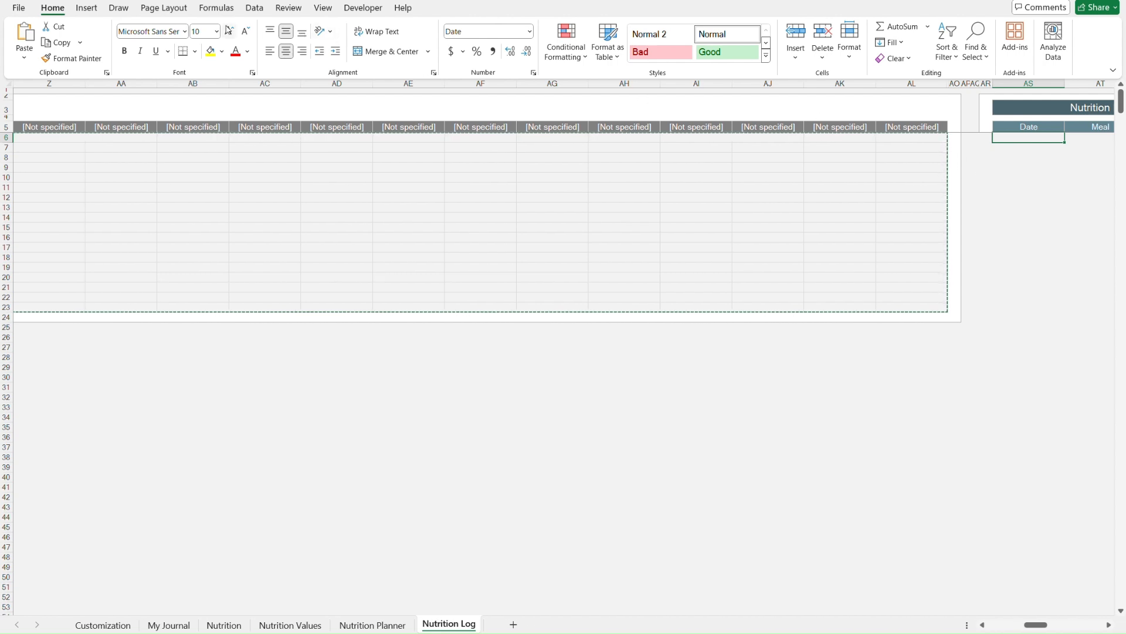
pyautogui.click(25, 57)
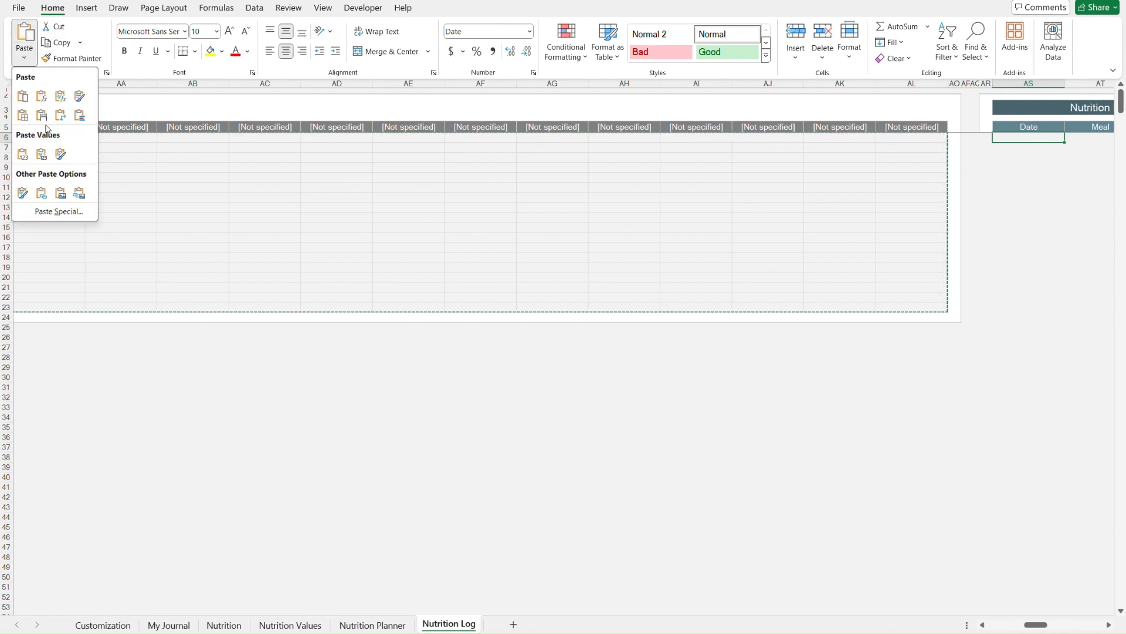
pyautogui.click(23, 154)
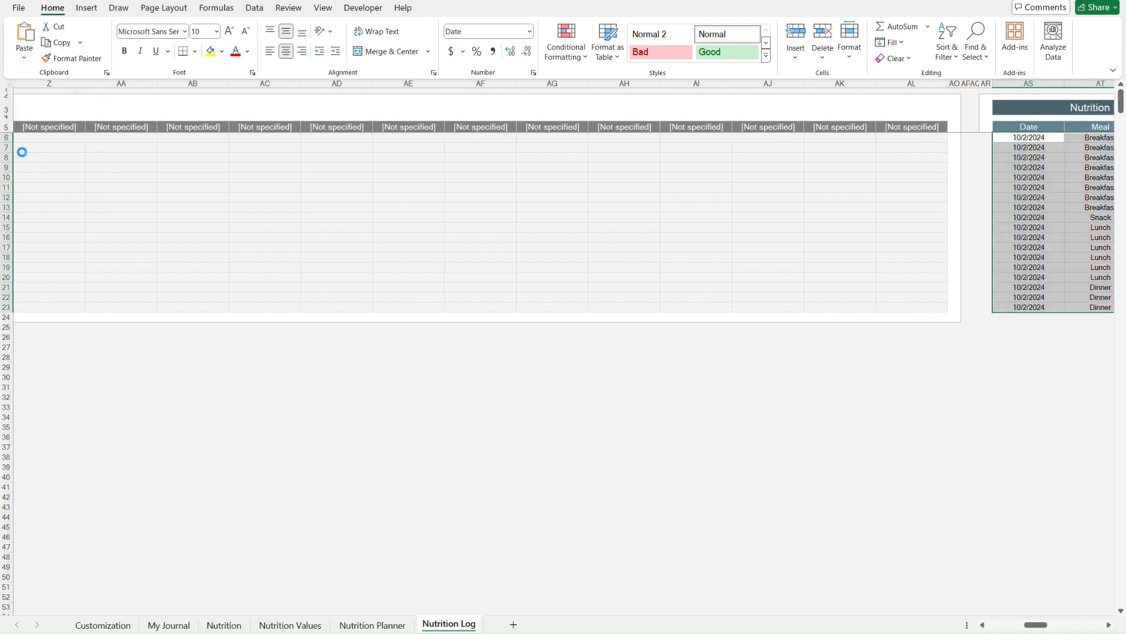
pyautogui.press('Up')
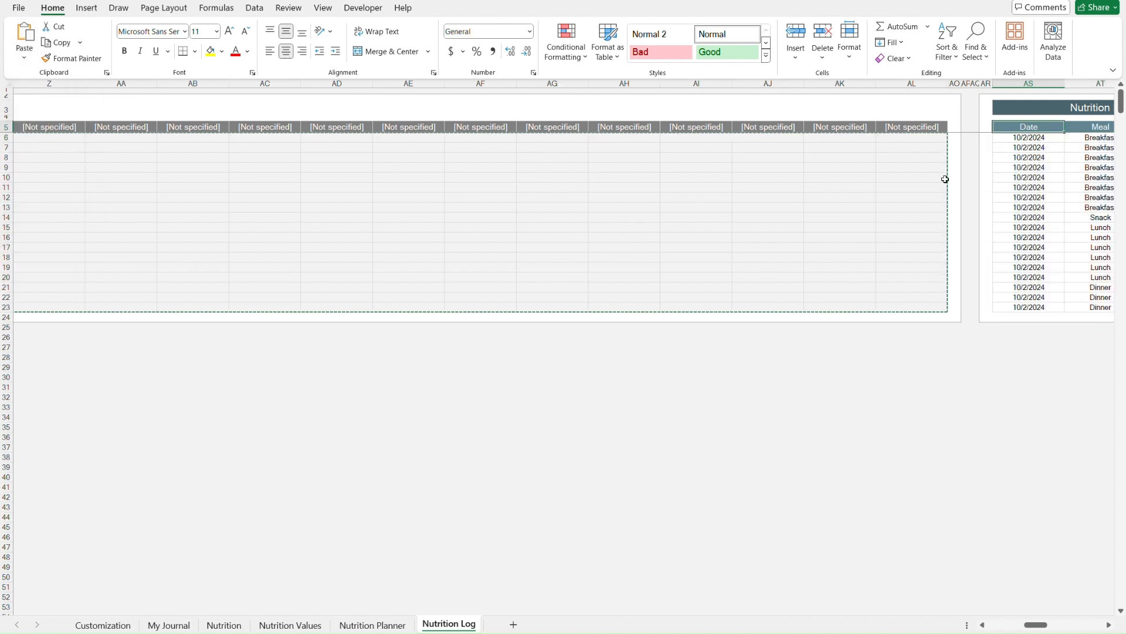
# - Review the pasted log entries across the nutrient columns
pyautogui.hscroll(5, 977, 191)
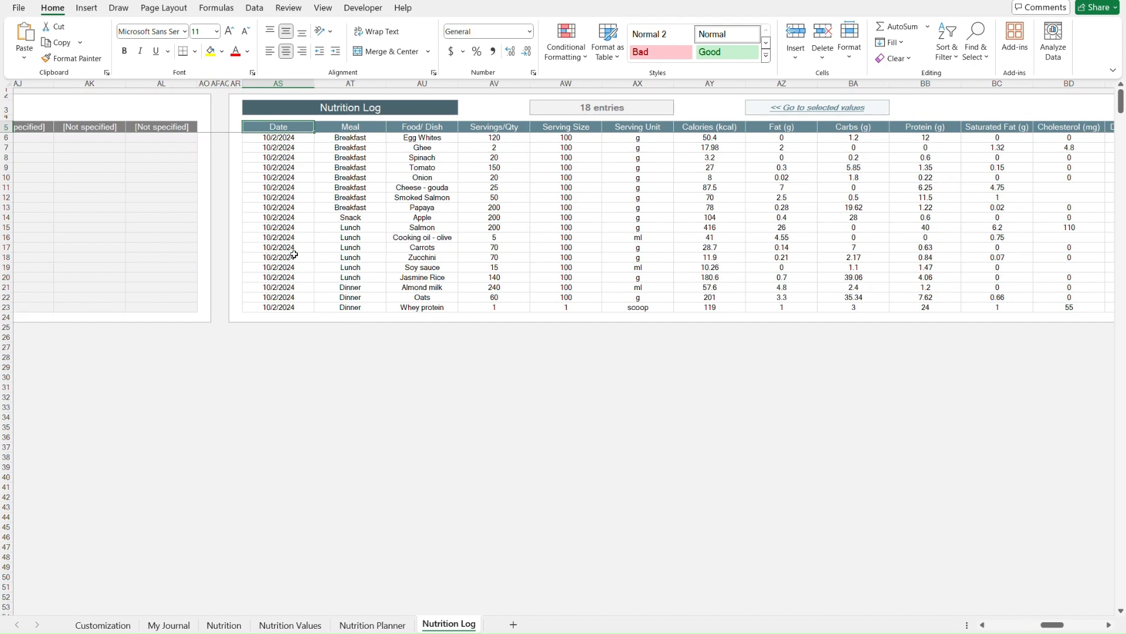
pyautogui.press('Down')
pyautogui.press('Right')
pyautogui.press('Right')
pyautogui.press('Right')
pyautogui.press('Right')
pyautogui.press('Right')
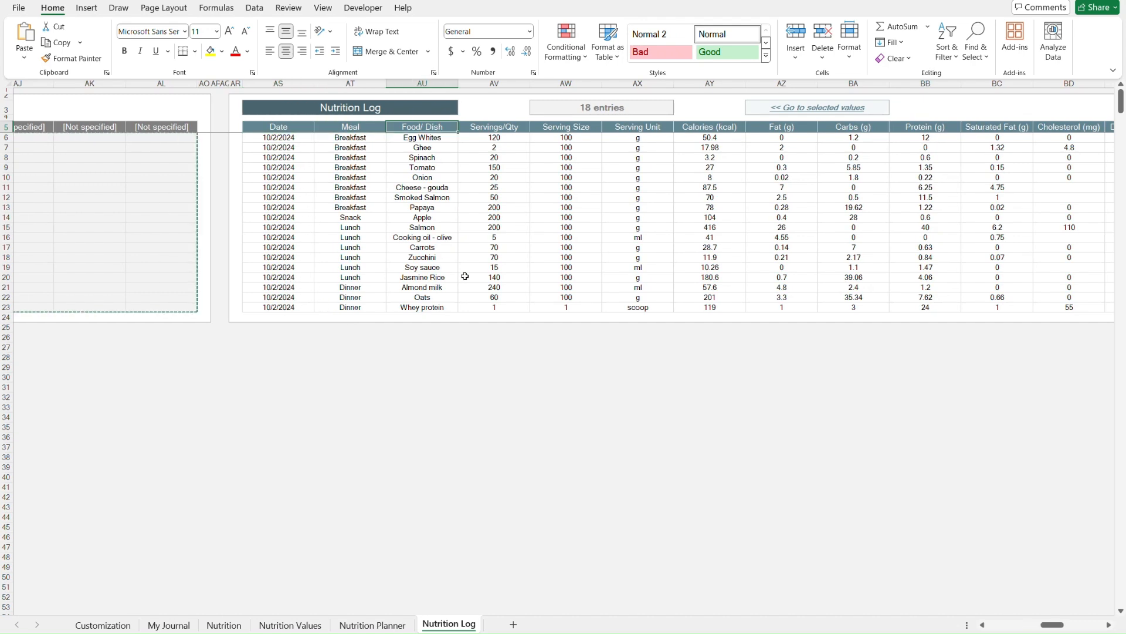
pyautogui.press('Right')
pyautogui.press('Right')
pyautogui.press('Right')
pyautogui.press('Right')
pyautogui.press('Right')
pyautogui.press('Right')
pyautogui.press('Right')
pyautogui.press('Right')
pyautogui.press('Right')
pyautogui.press('Right')
pyautogui.press('Right')
pyautogui.press('Right')
pyautogui.press('Right')
pyautogui.press('Right')
pyautogui.press('Right')
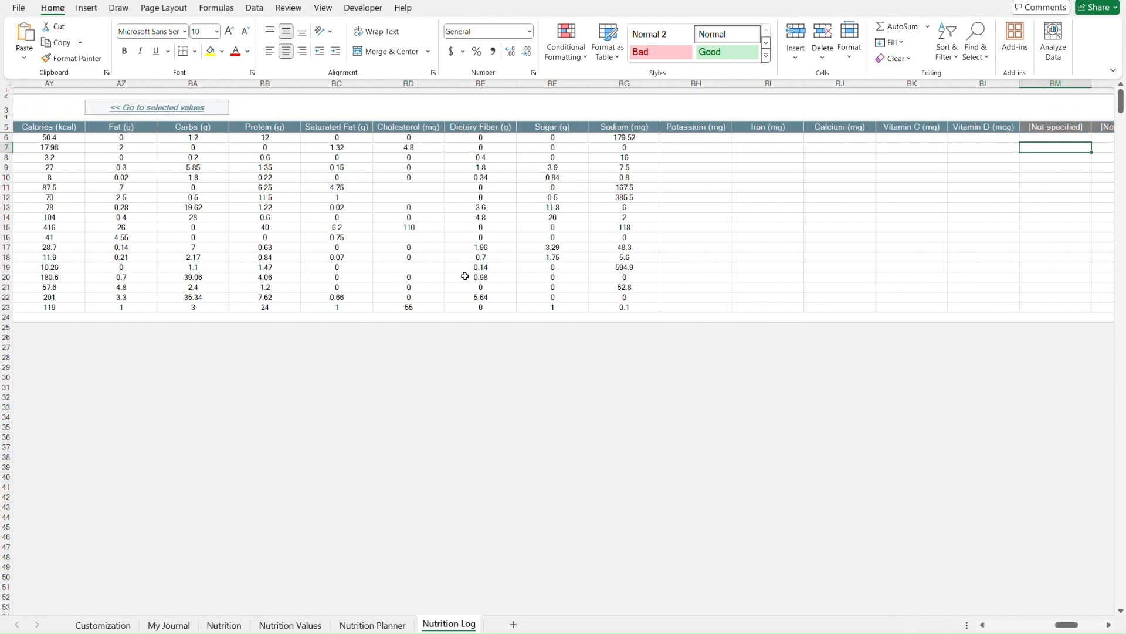
# - Return to the top of the Nutrition Log and move back through the sheets to My Journal
pyautogui.hotkey('ctrl', 'Home')
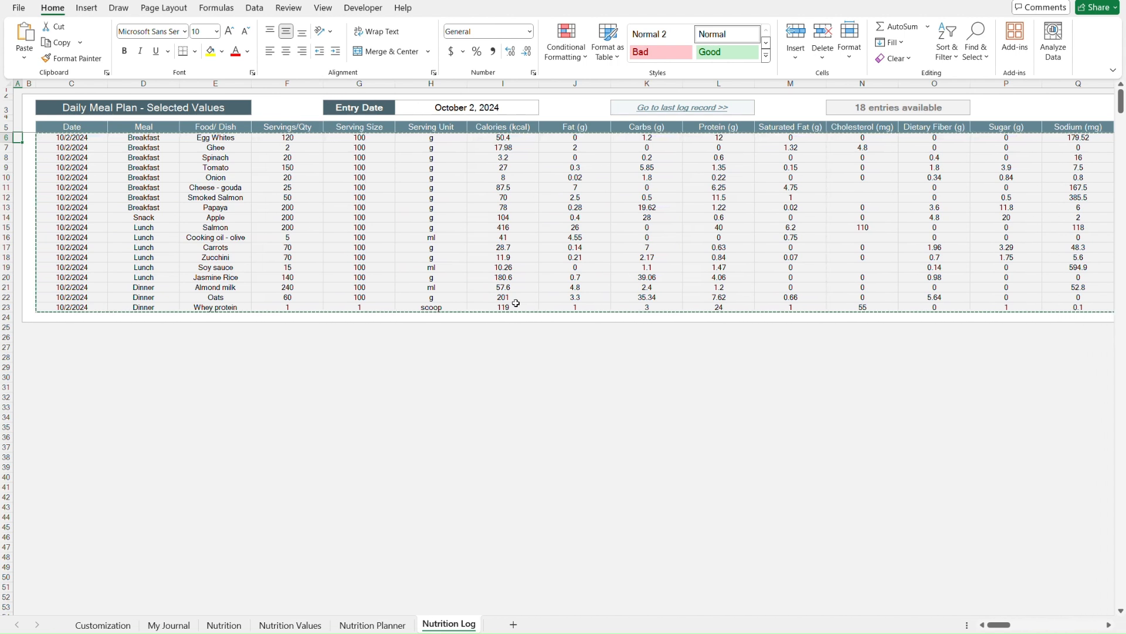
pyautogui.press('Escape')
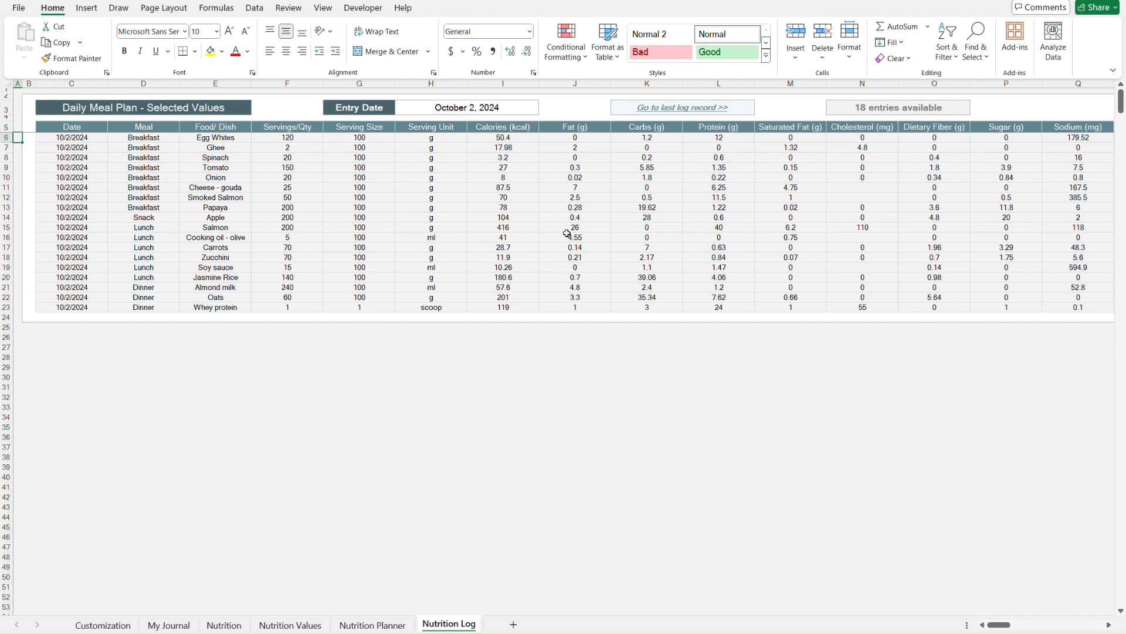
pyautogui.press('Right')
pyautogui.press('Right')
pyautogui.press('Up')
pyautogui.click(668, 111)
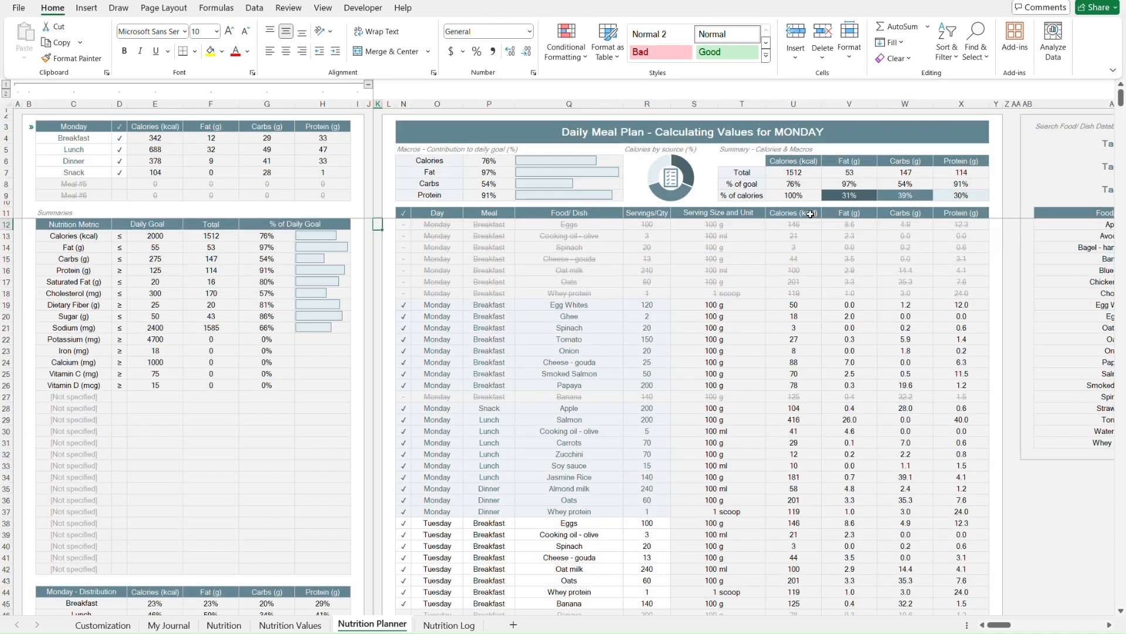
pyautogui.hotkey('ctrl', 'pageup')
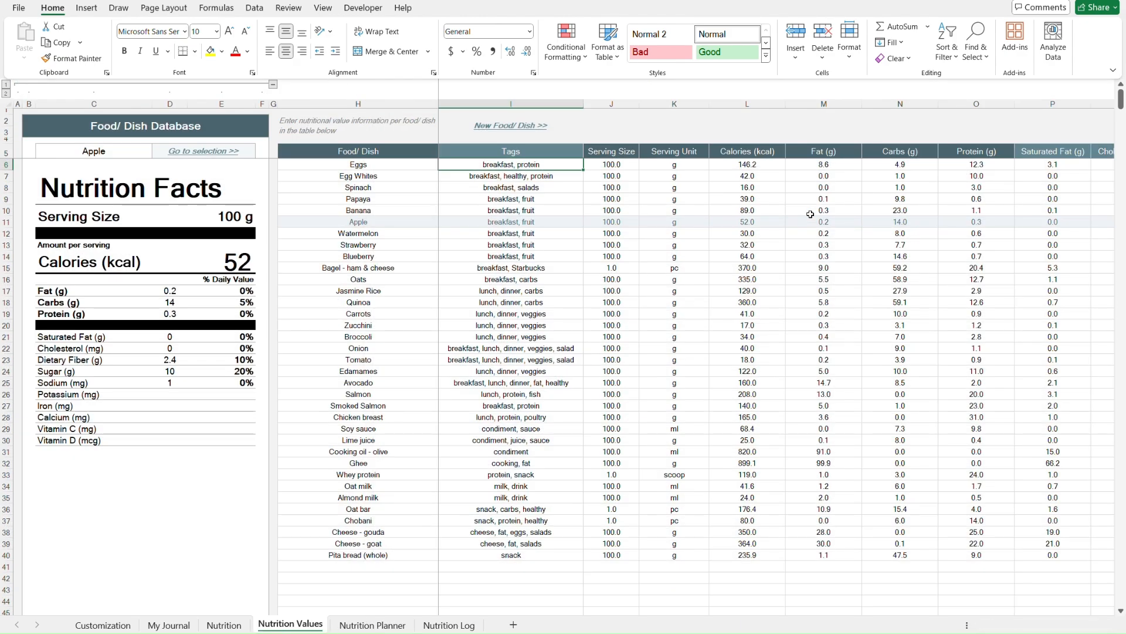
pyautogui.hotkey('ctrl', 'pageup')
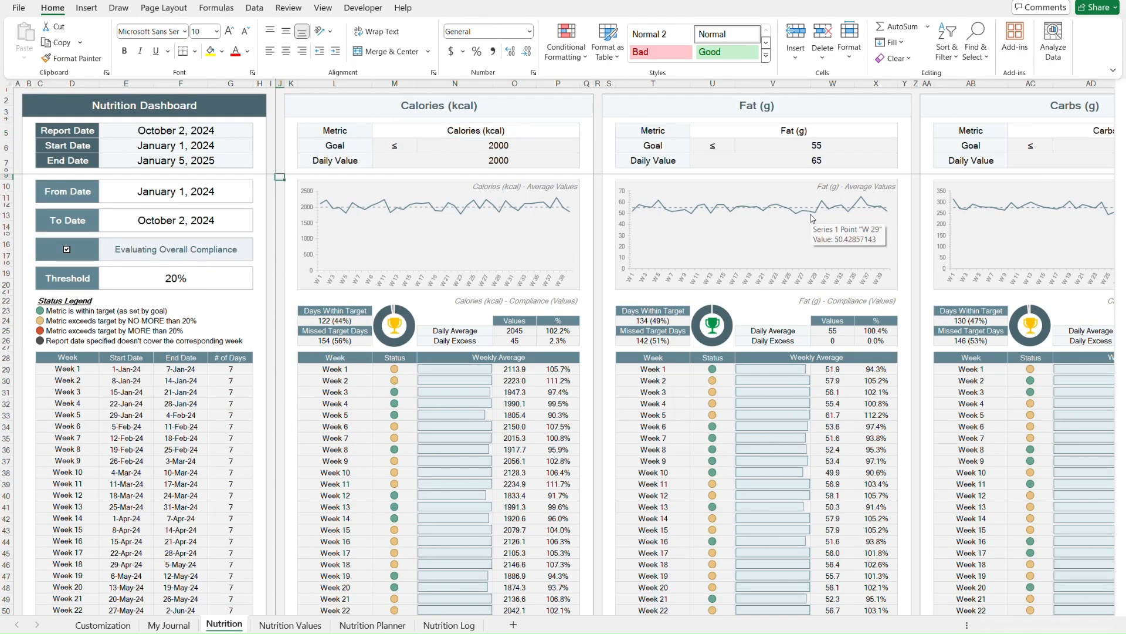
pyautogui.hotkey('ctrl', 'pageup')
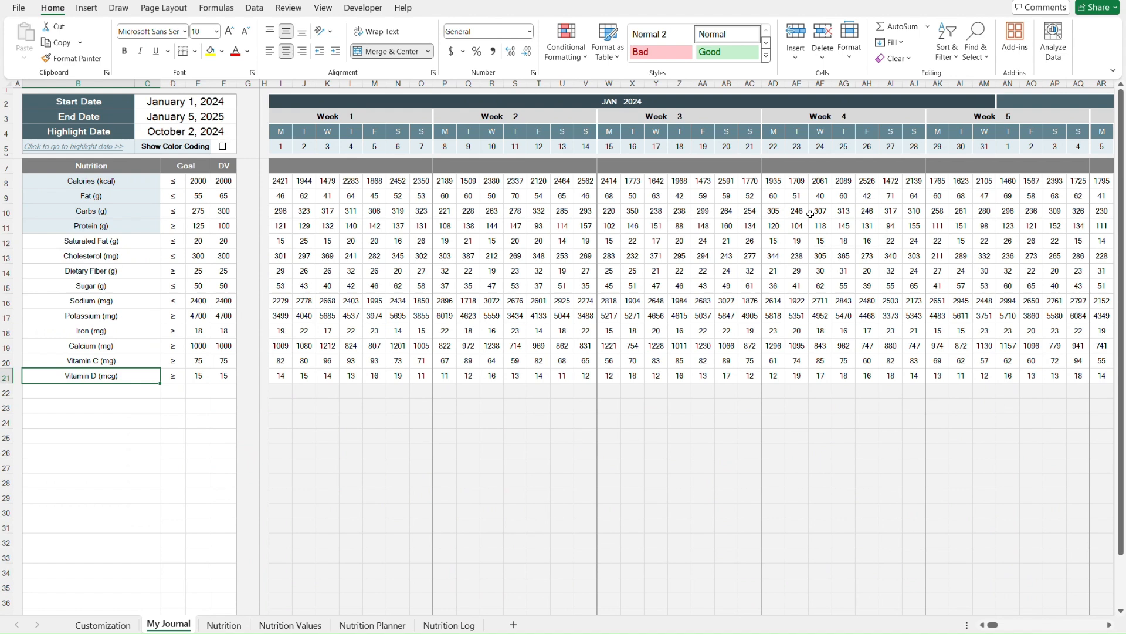
# - Examine the My Journal layout by selecting its full range of daily nutrient values
pyautogui.hotkey('ctrl', 'Home')
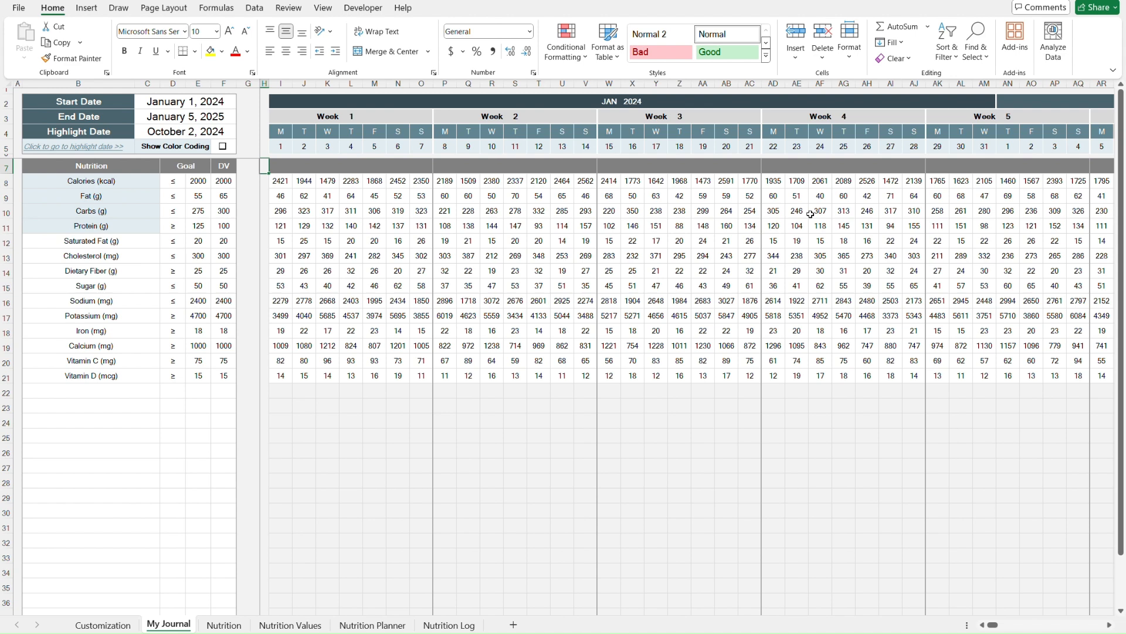
pyautogui.click(130, 166)
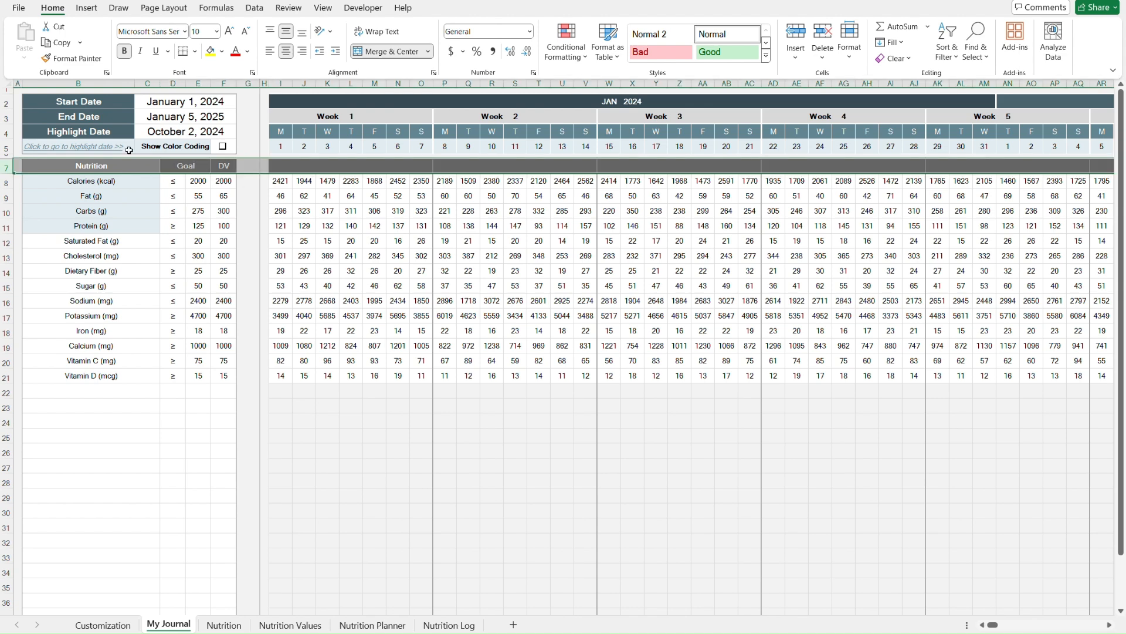
pyautogui.click(123, 101)
pyautogui.moveTo(123, 101); pyautogui.dragTo(117, 147)
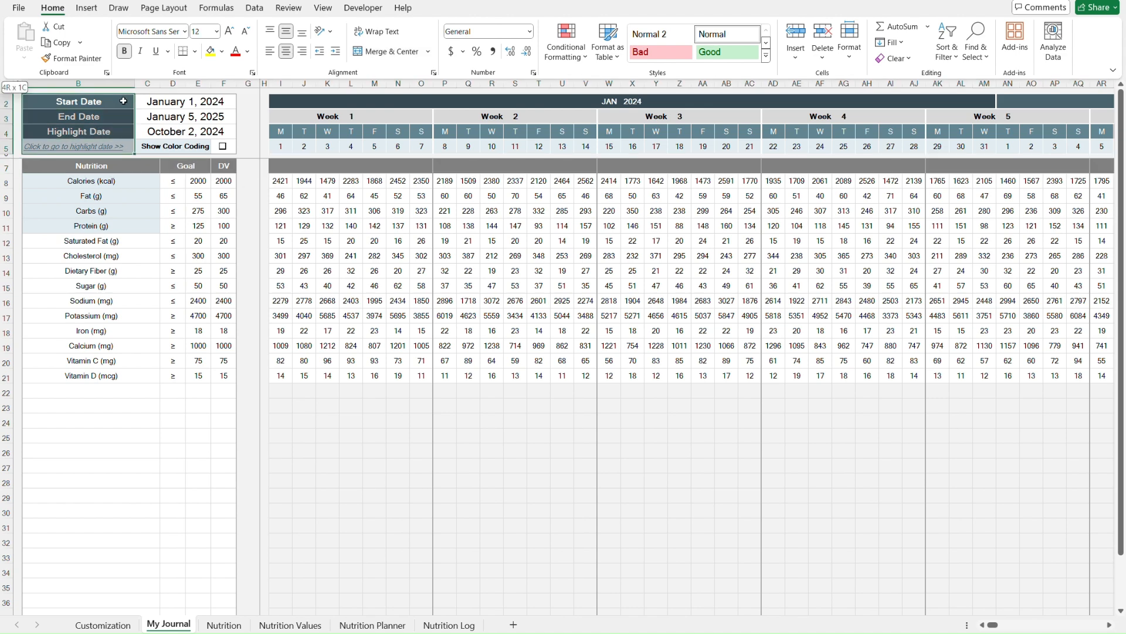
pyautogui.click(281, 102)
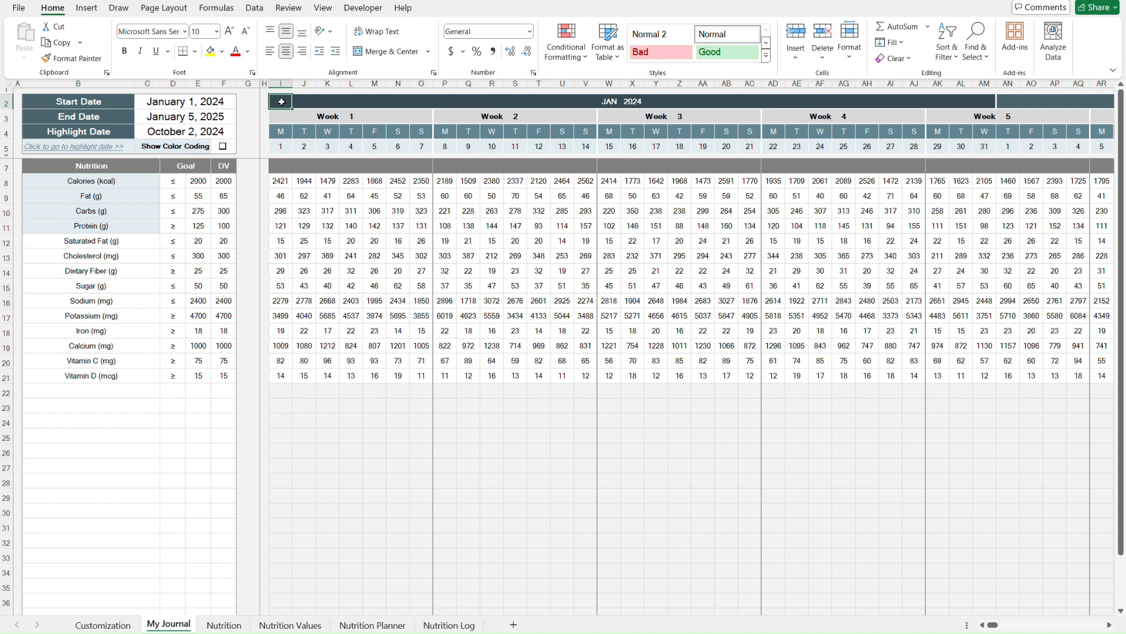
pyautogui.hotkey('ctrl', 'shift', 'Down')
pyautogui.hotkey('ctrl', 'shift', 'Right')
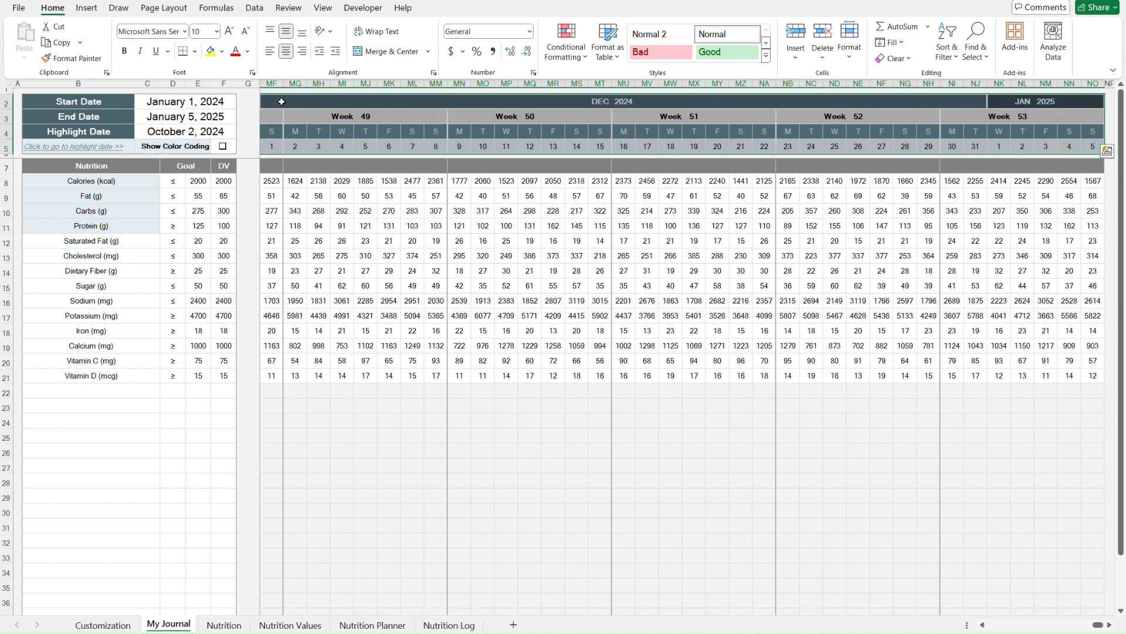
pyautogui.hotkey('ctrl', 'Home')
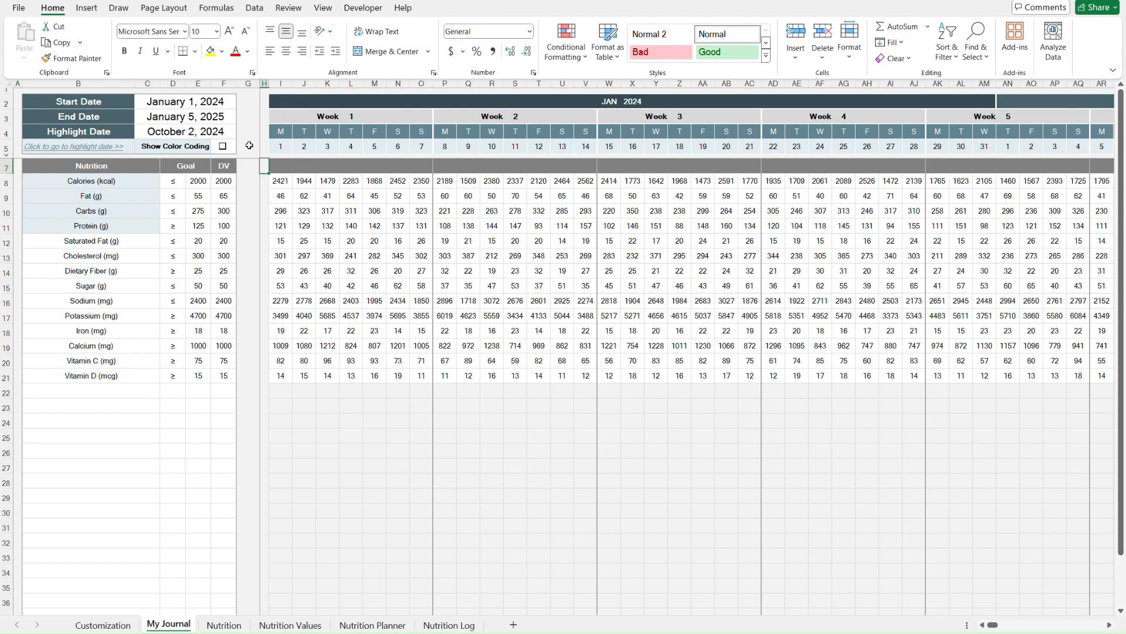
pyautogui.press('Down')
pyautogui.press('Right')
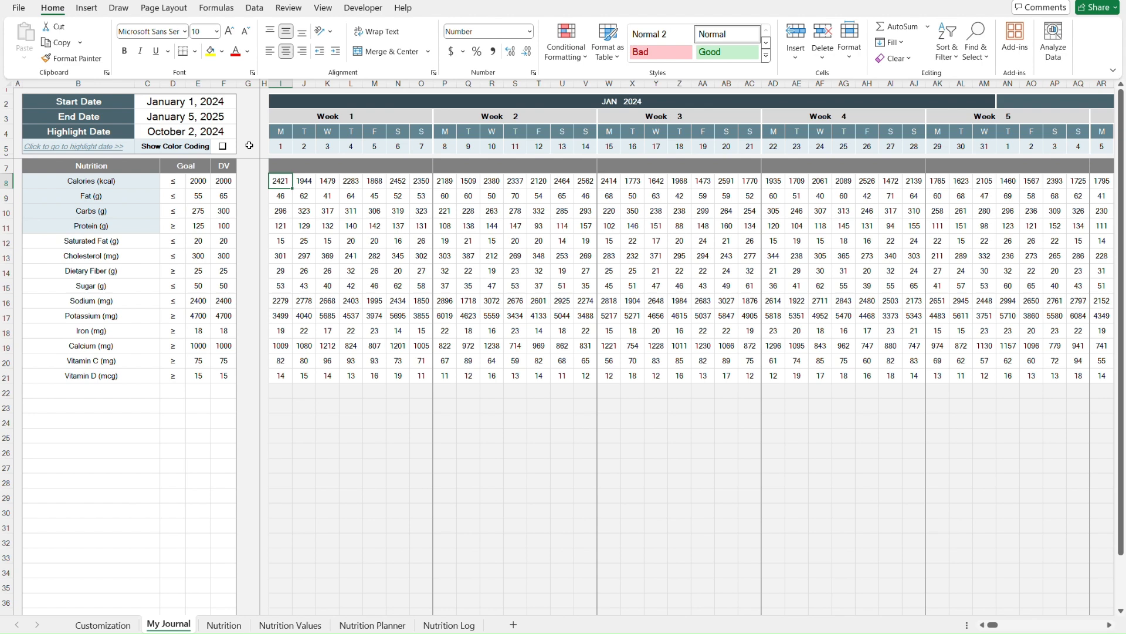
pyautogui.hotkey('ctrl', 'shift', 'Down')
pyautogui.hotkey('ctrl', 'shift', 'Right')
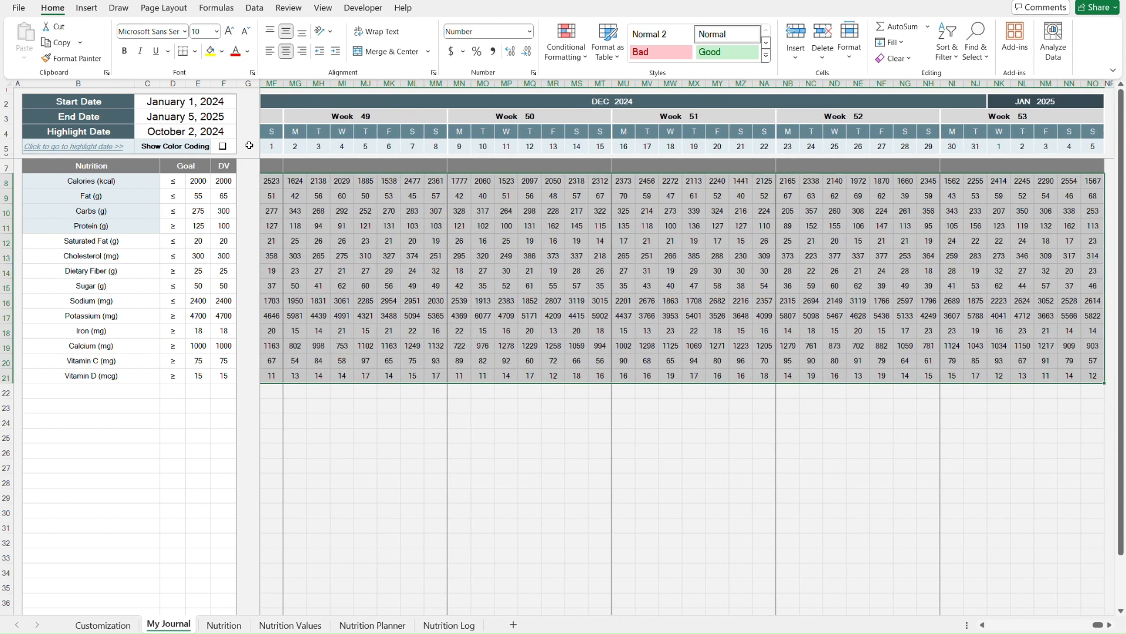
pyautogui.hotkey('ctrl', 'Home')
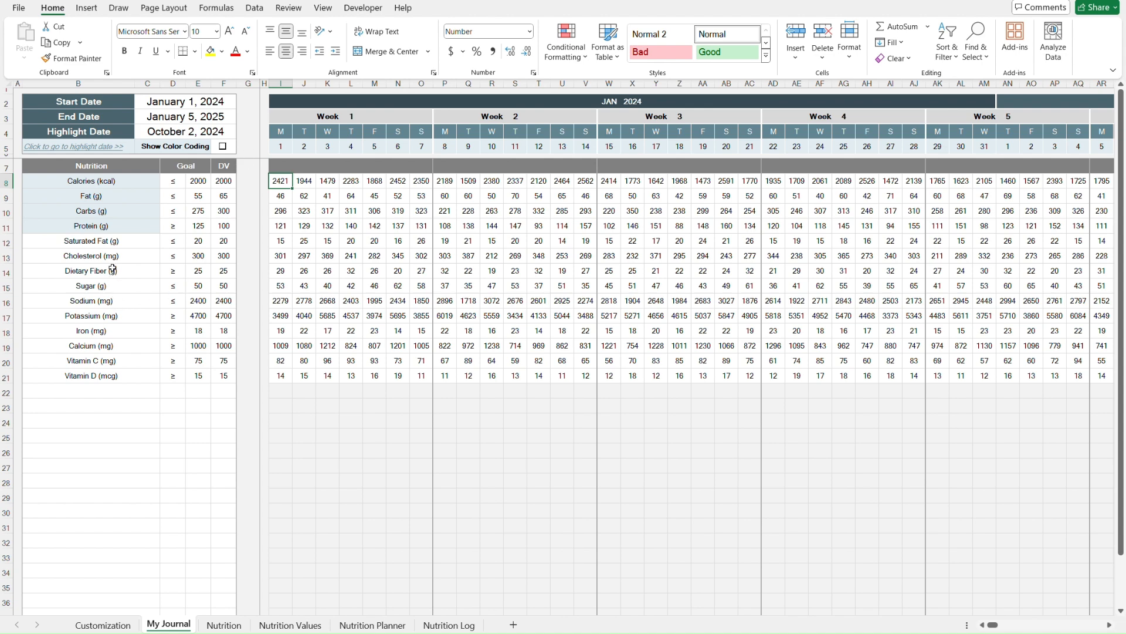
# - Clear the Vitamin D goal and DV cells and undo the clearing
pyautogui.click(137, 242)
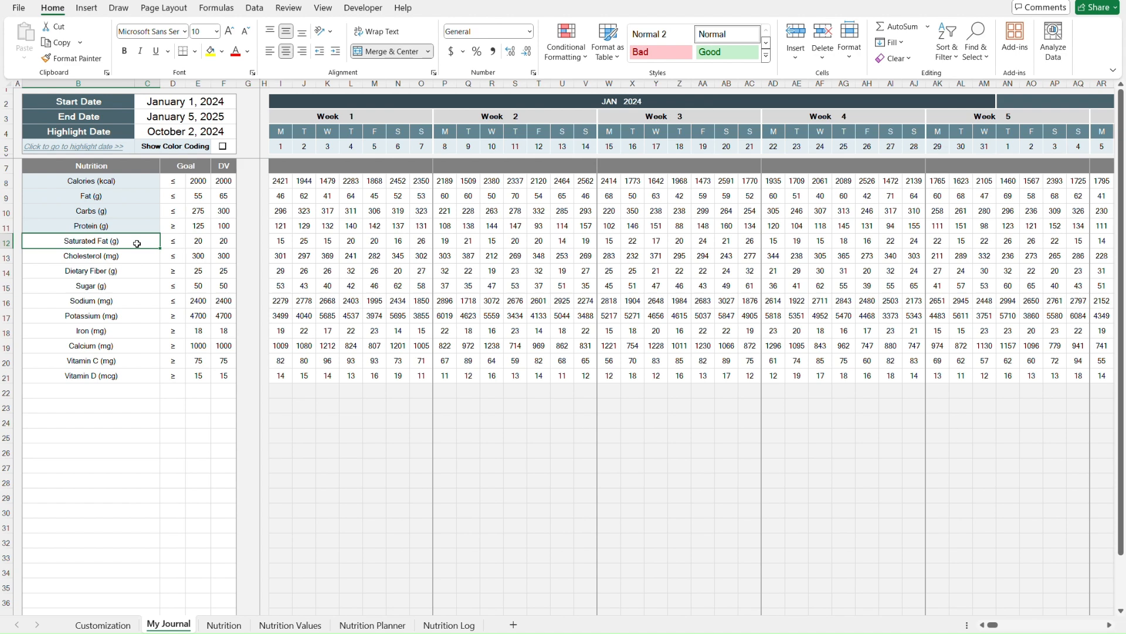
pyautogui.hotkey('ctrl', 'Down')
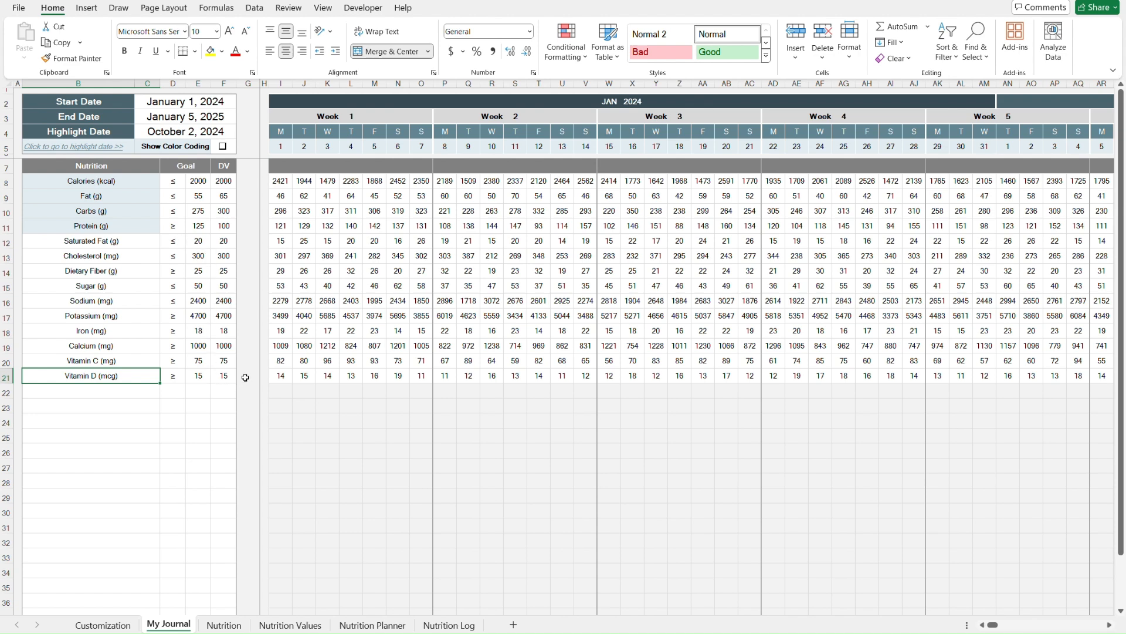
pyautogui.press('Right')
pyautogui.hotkey('ctrl', 'shift', 'Right')
pyautogui.press('Delete')
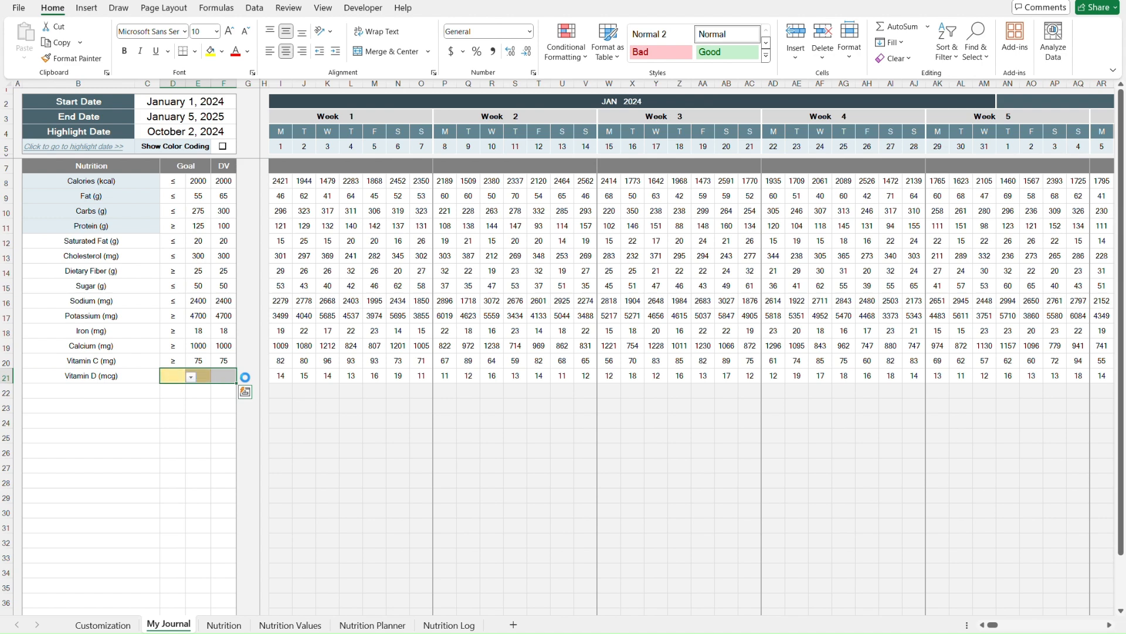
pyautogui.click(249, 358)
pyautogui.press('Left')
pyautogui.press('Left')
pyautogui.press('Left')
pyautogui.press('Down')
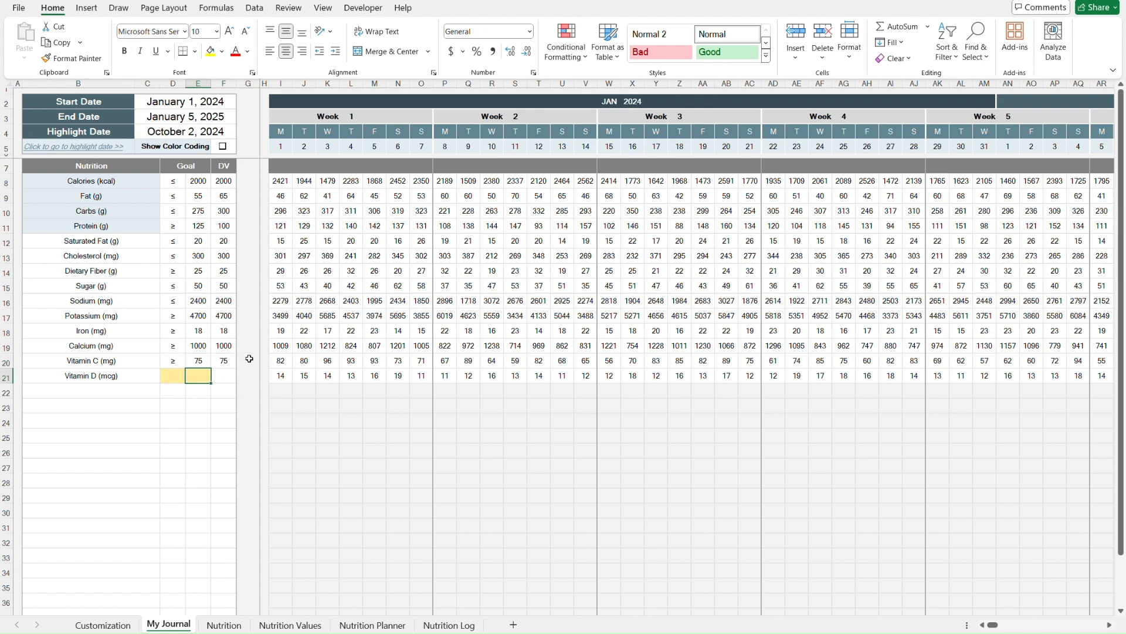
pyautogui.press('Left')
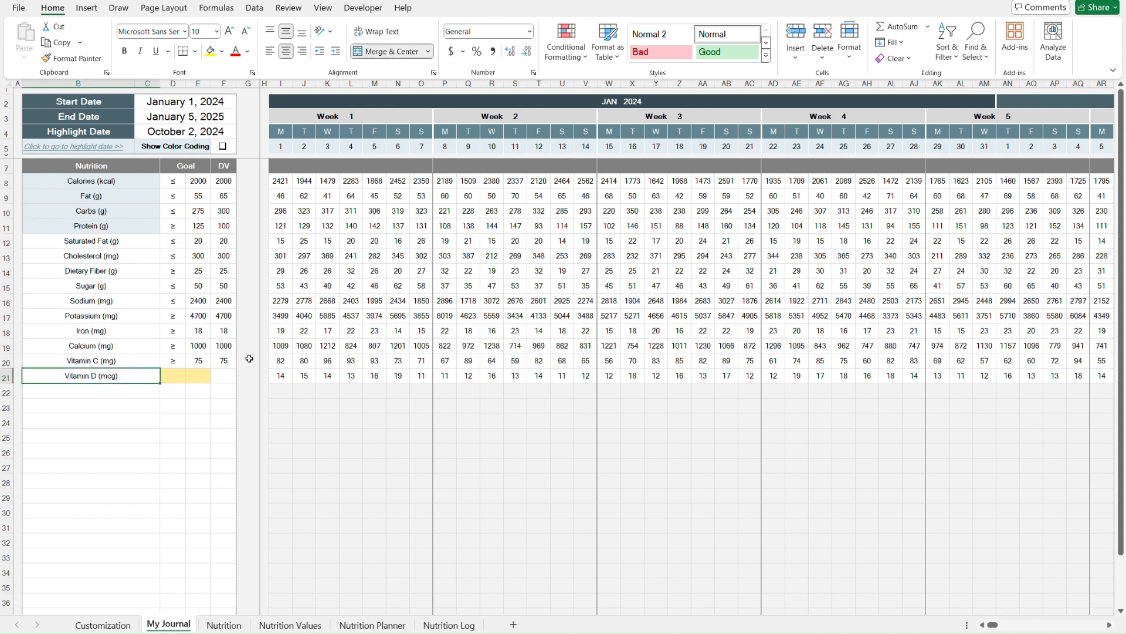
pyautogui.press('Right')
pyautogui.press('Right')
pyautogui.press('Right')
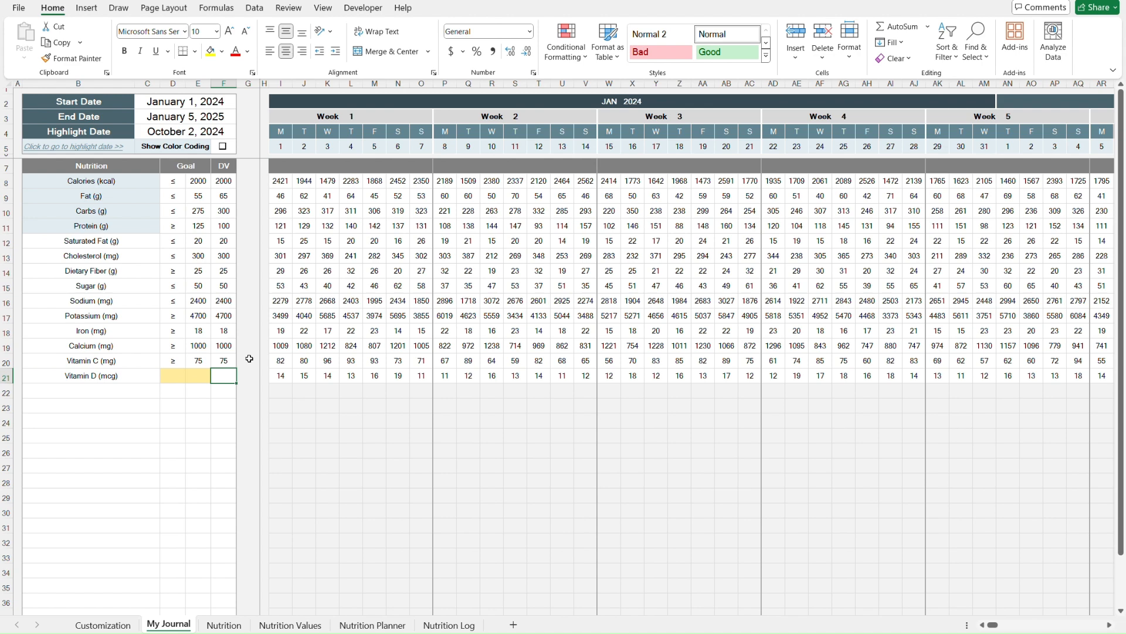
pyautogui.hotkey('ctrl', 'z')
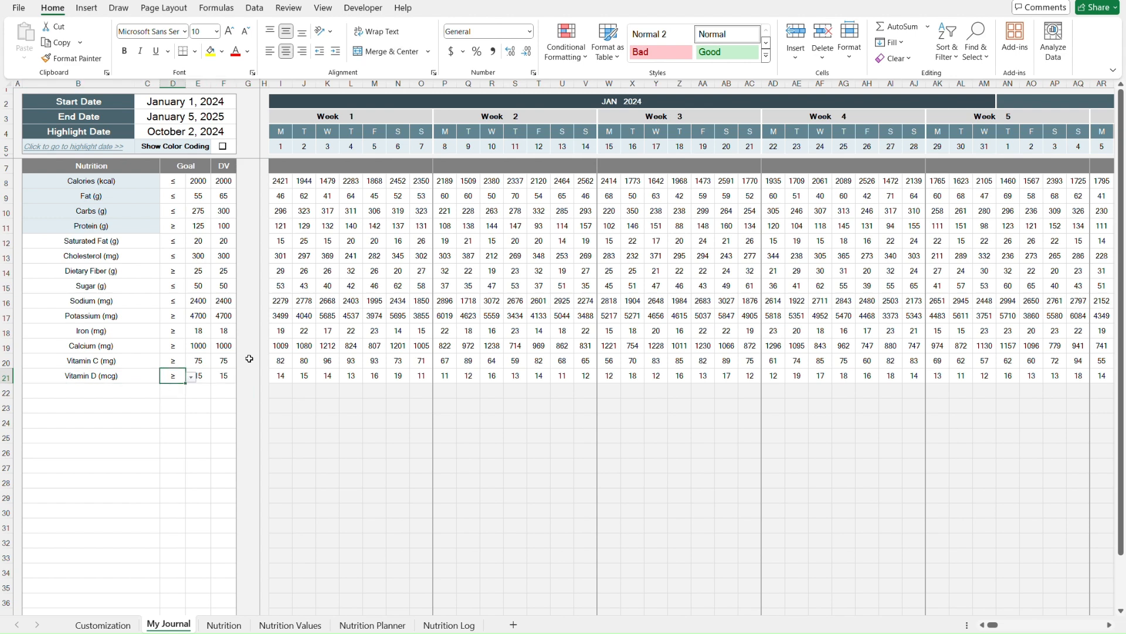
# - Delete the Vitamin D comparison sign and goal value and undo the deletion
pyautogui.click(236, 132)
pyautogui.click(242, 130)
pyautogui.click(242, 130)
pyautogui.click(243, 130)
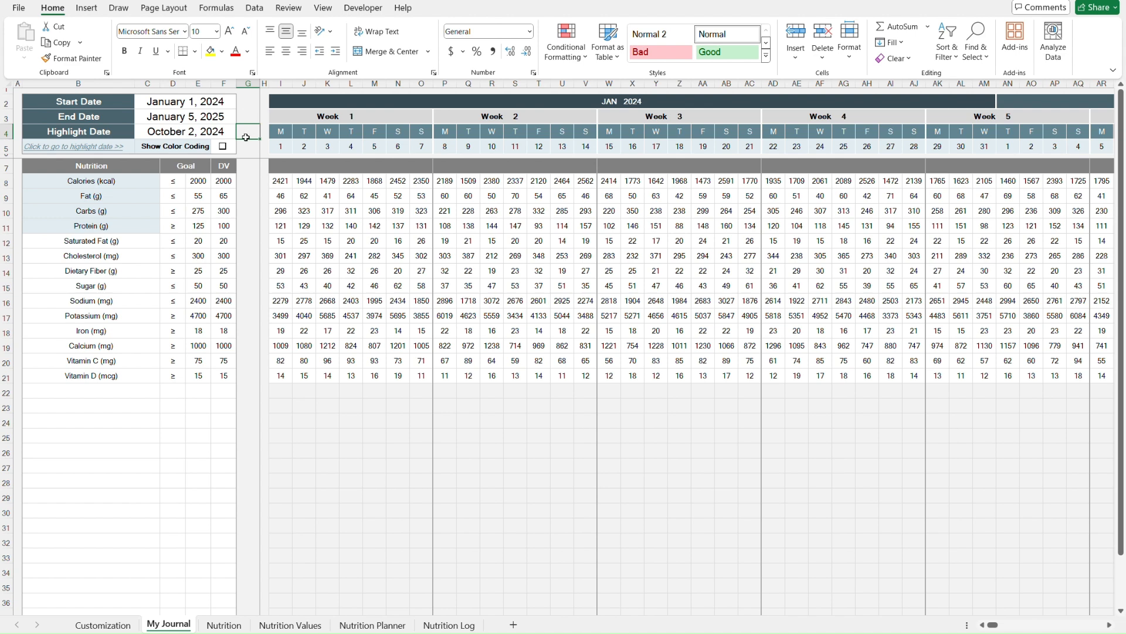
pyautogui.click(249, 170)
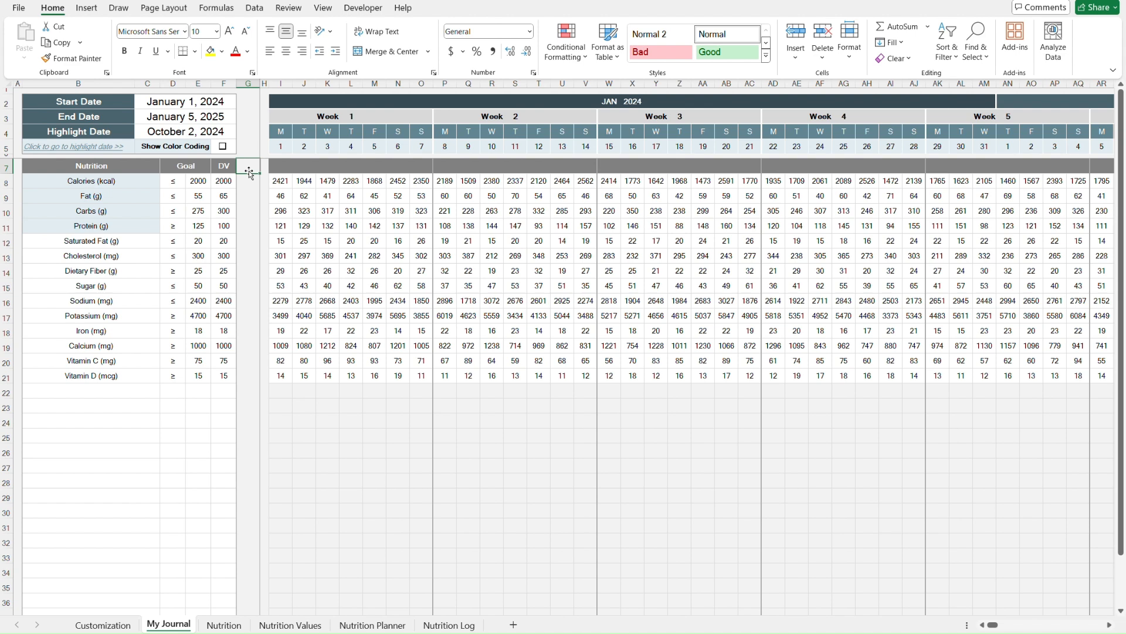
pyautogui.press('Right')
pyautogui.click(173, 372)
pyautogui.moveTo(173, 373); pyautogui.dragTo(198, 376)
pyautogui.press('Delete')
pyautogui.press('Right')
pyautogui.press('Right')
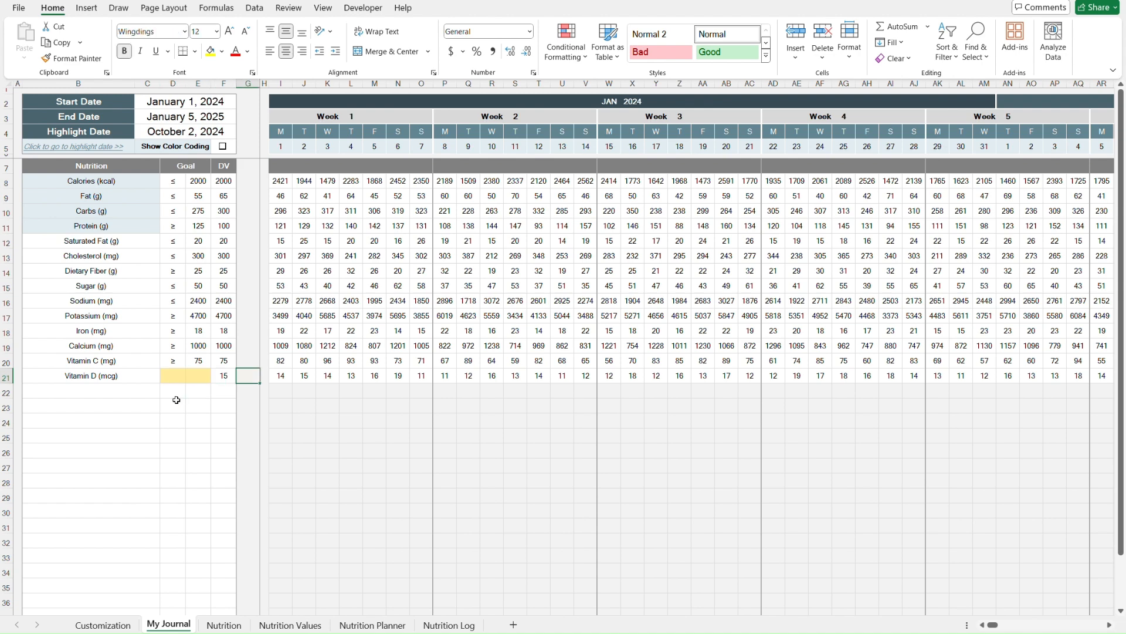
pyautogui.hotkey('ctrl', 'z')
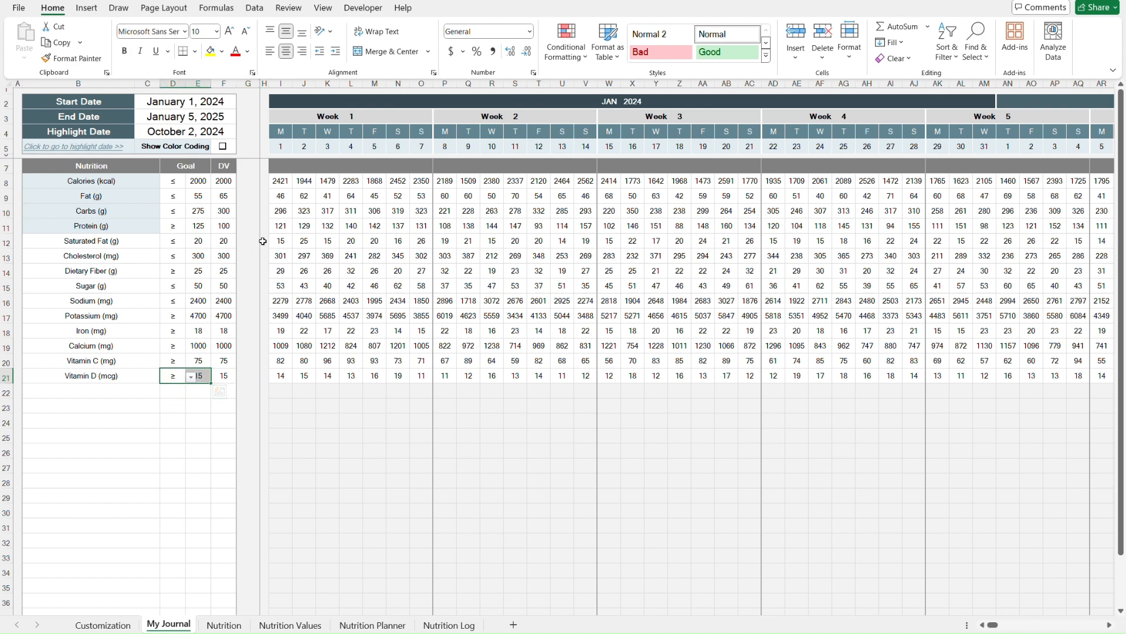
# - Follow the journal's link to the highlight date column and return to the top of the sheet
pyautogui.hotkey('ctrl', 'Home')
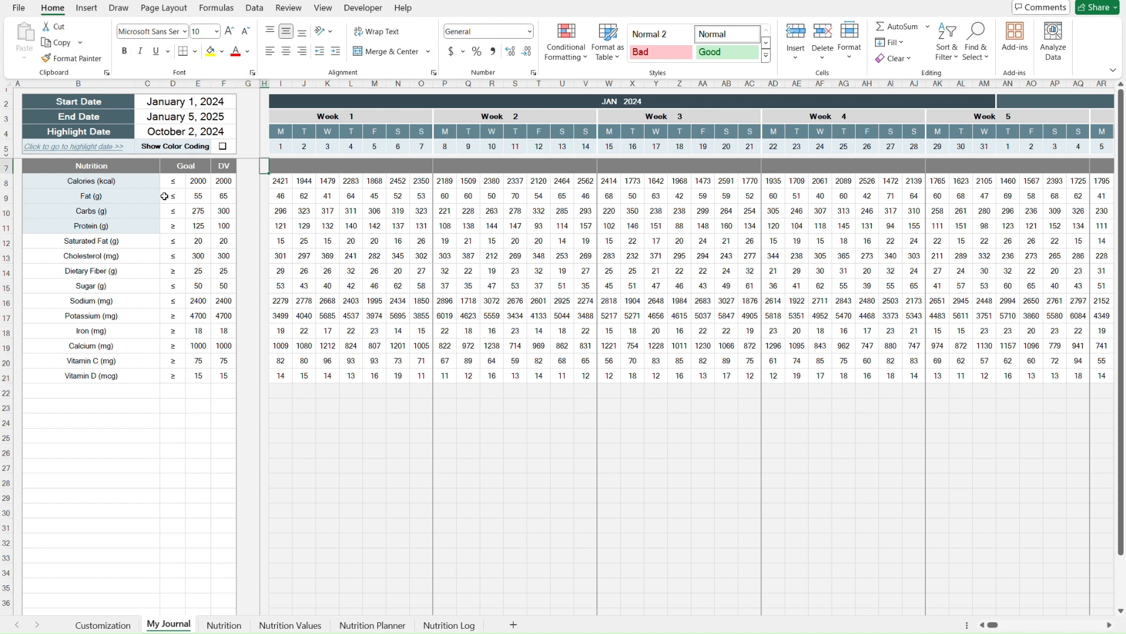
pyautogui.click(84, 147)
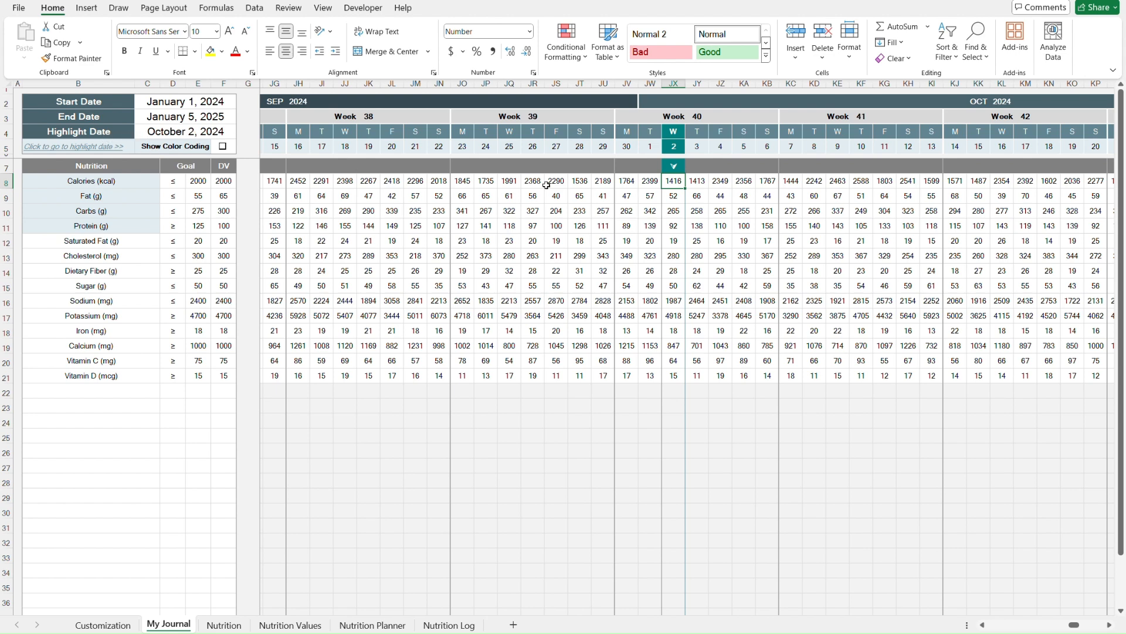
pyautogui.hotkey('ctrl', 'Home')
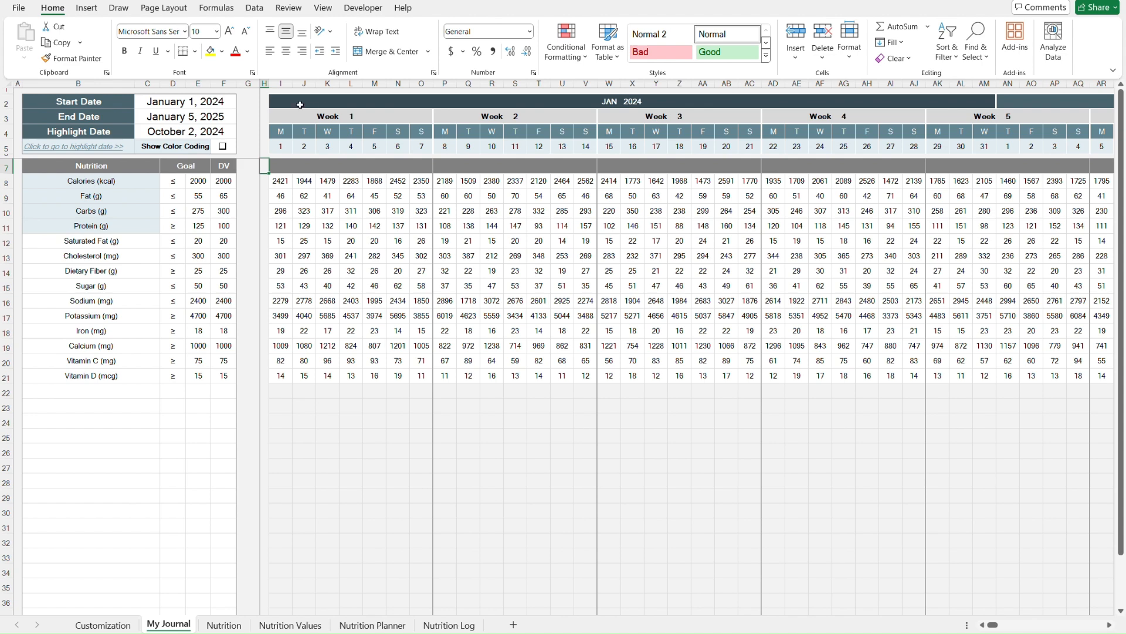
pyautogui.click(256, 145)
pyautogui.press('Down')
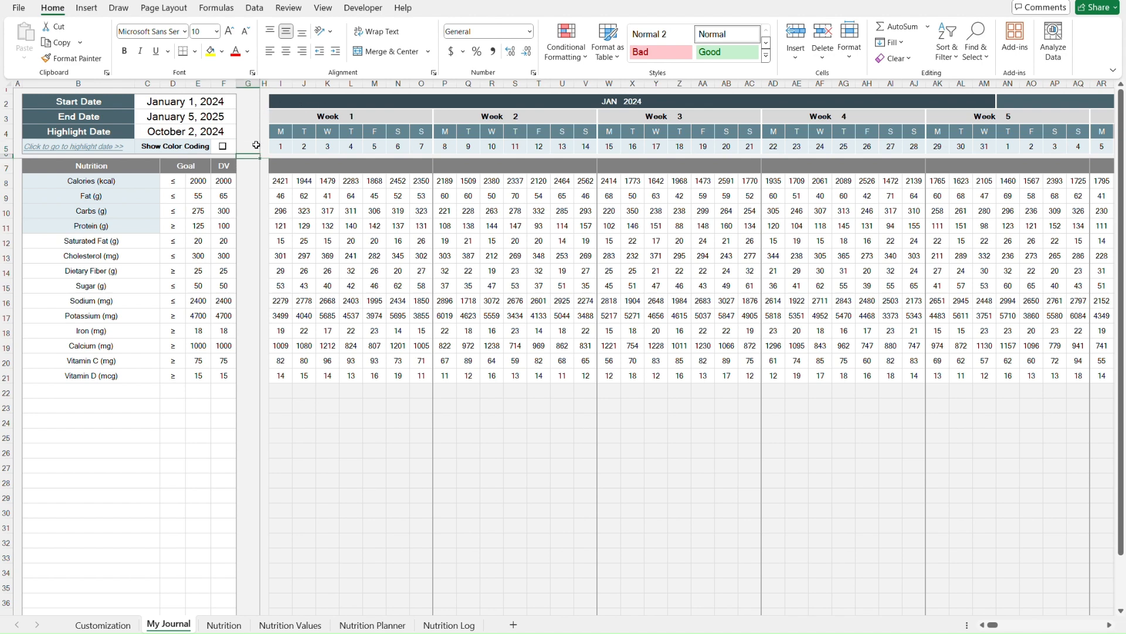
# - Unfreeze the panes on the My Journal sheet
pyautogui.scroll(-3, 349, 292)
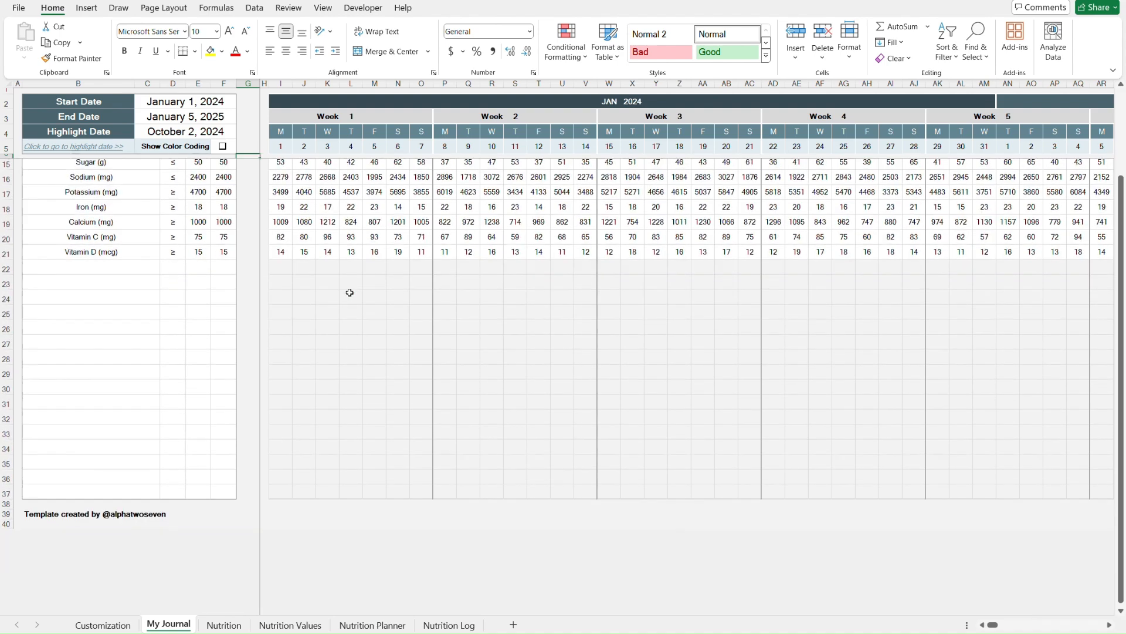
pyautogui.scroll(2, 350, 292)
pyautogui.hscroll(5, 349, 292)
pyautogui.hscroll(-3, 349, 293)
pyautogui.hscroll(-2, 350, 292)
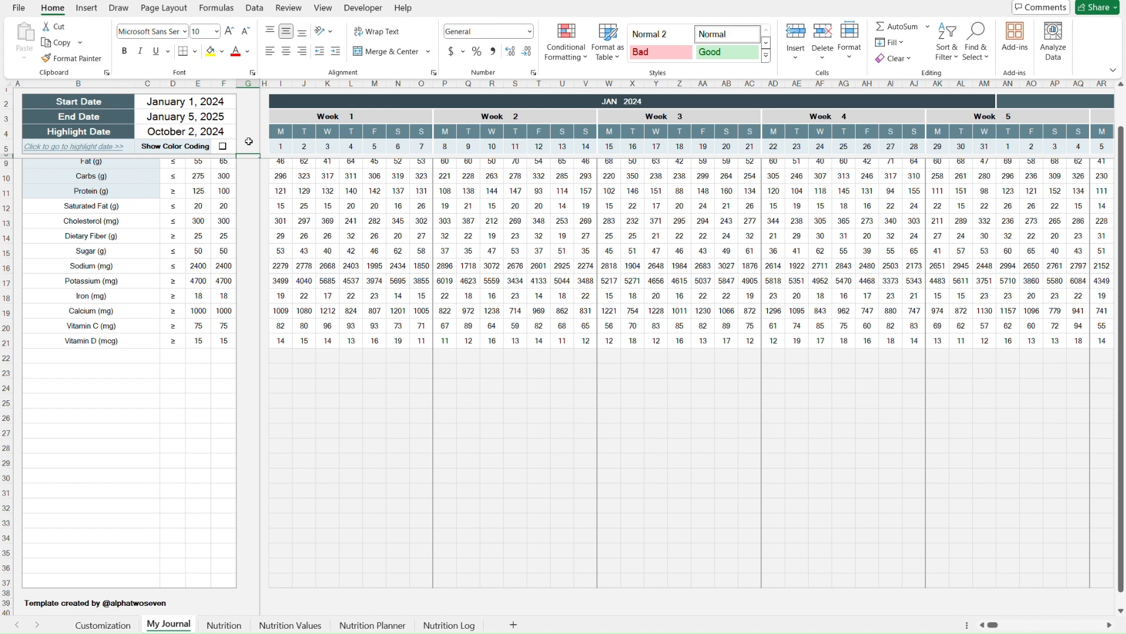
pyautogui.scroll(1, 249, 141)
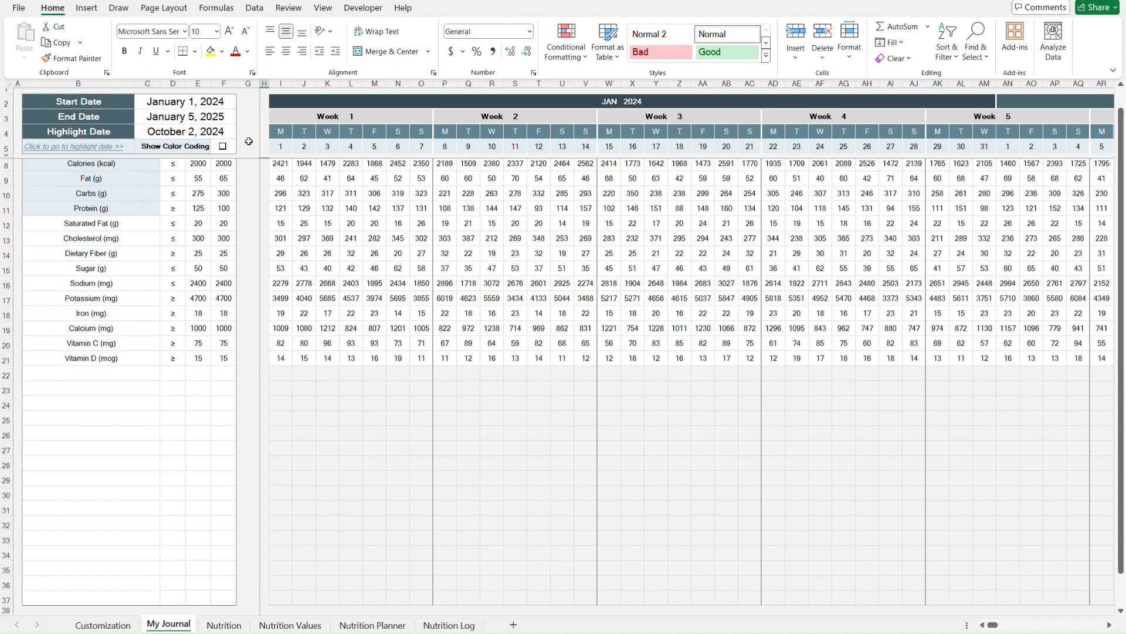
pyautogui.click(331, 8)
pyautogui.click(638, 56)
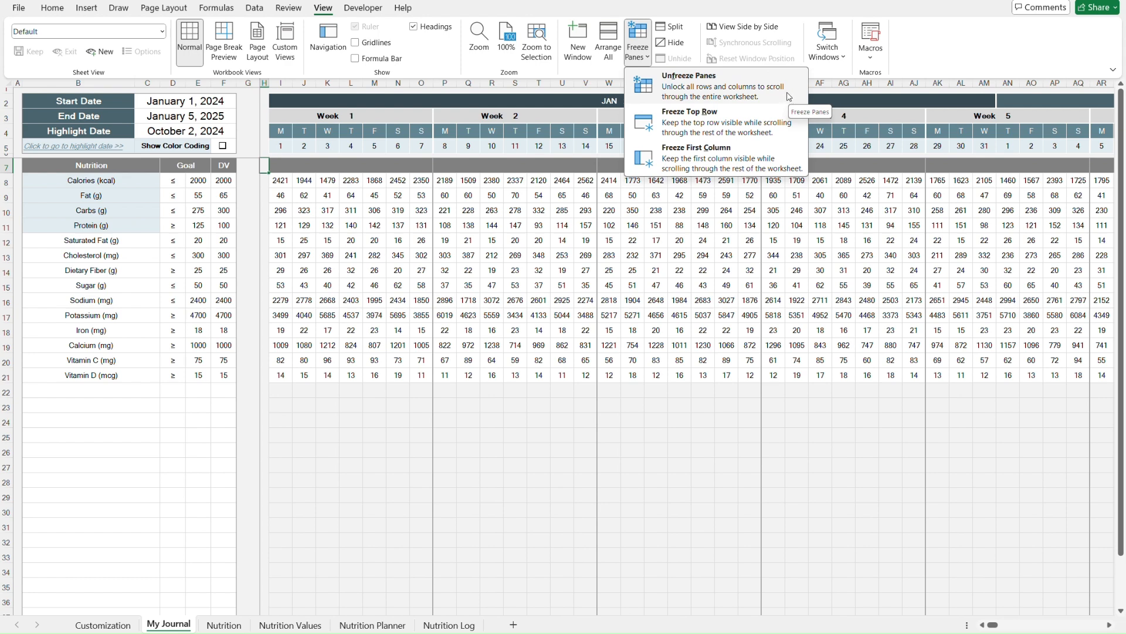
pyautogui.click(789, 97)
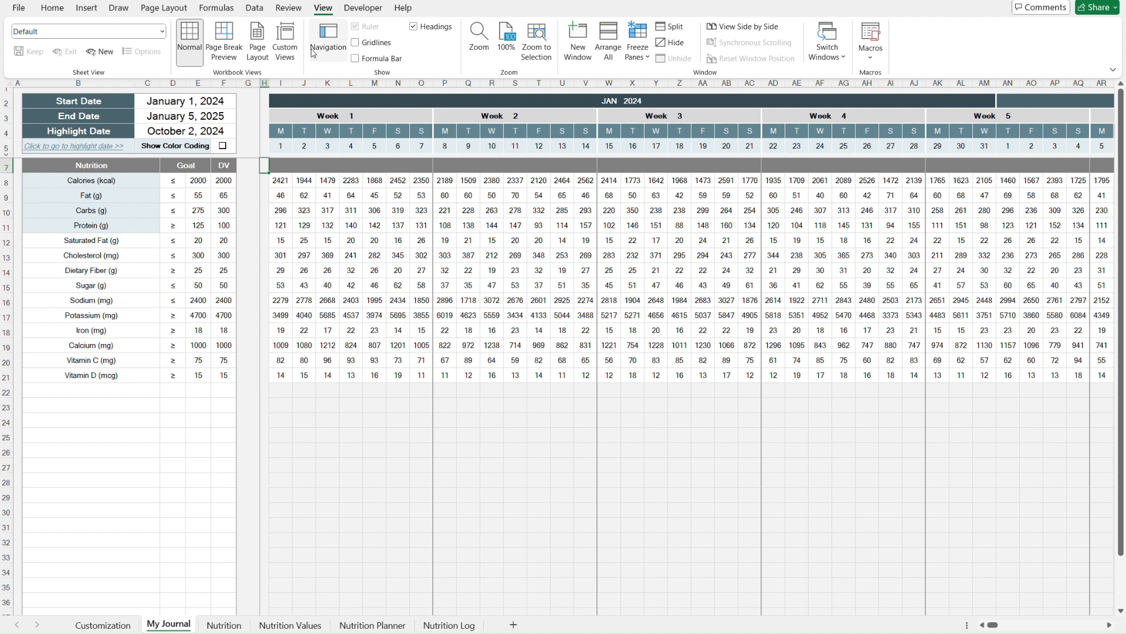
# - Browse the Customization sheet's Journal, Nutrition Dashboard and Values/Planner/Log label sections
pyautogui.click(53, 9)
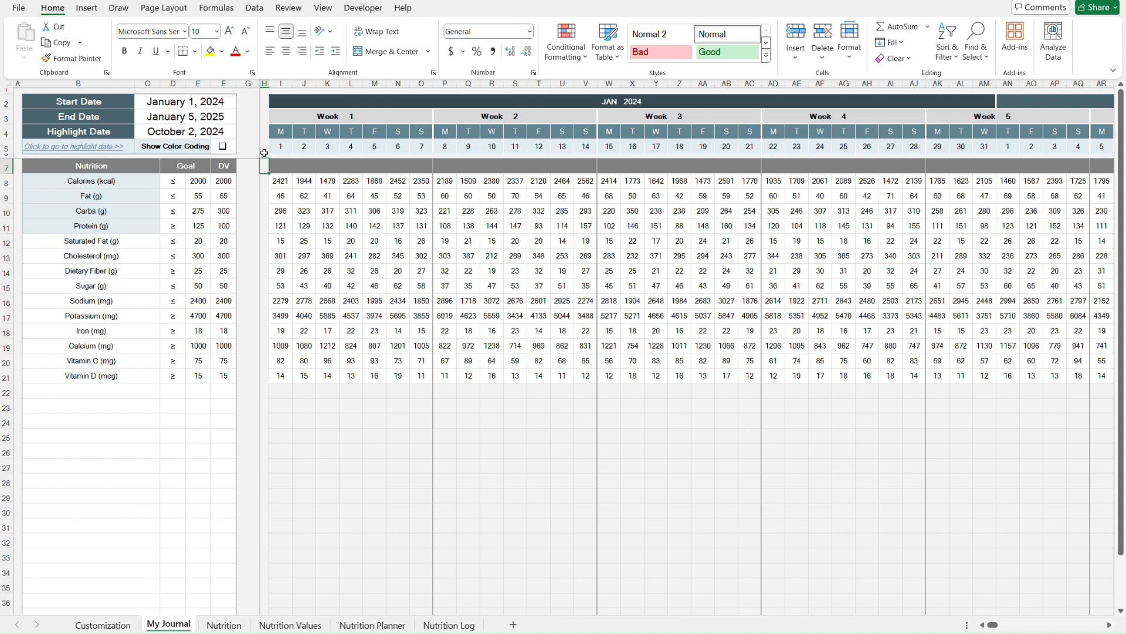
pyautogui.hotkey('ctrl', 'pageup')
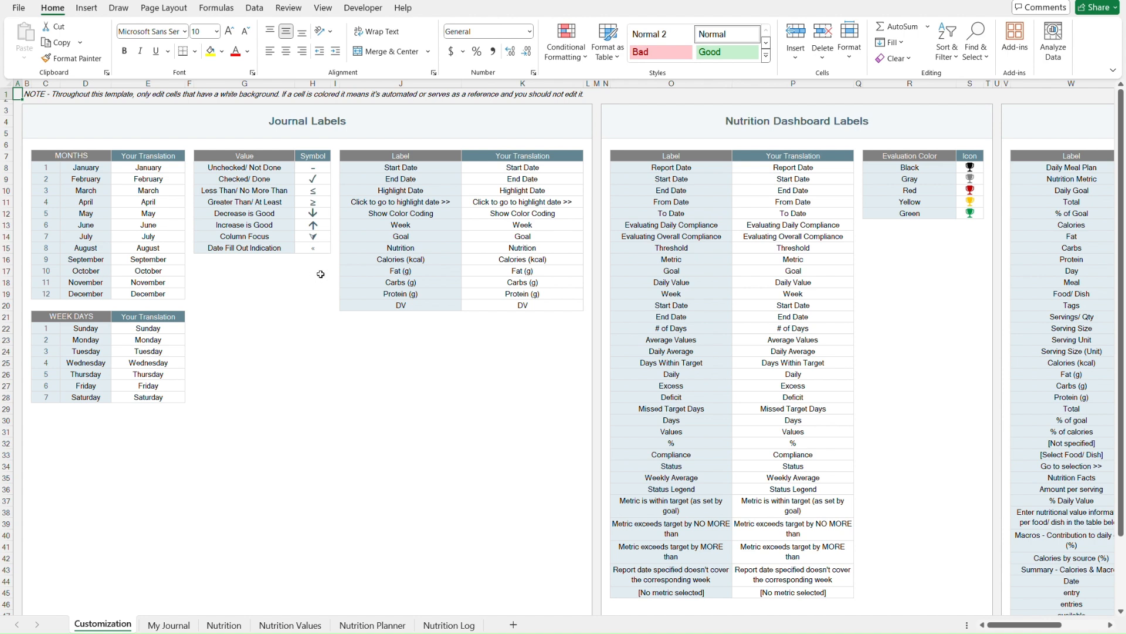
pyautogui.click(498, 125)
pyautogui.press('Right')
pyautogui.press('Right')
pyautogui.press('Right')
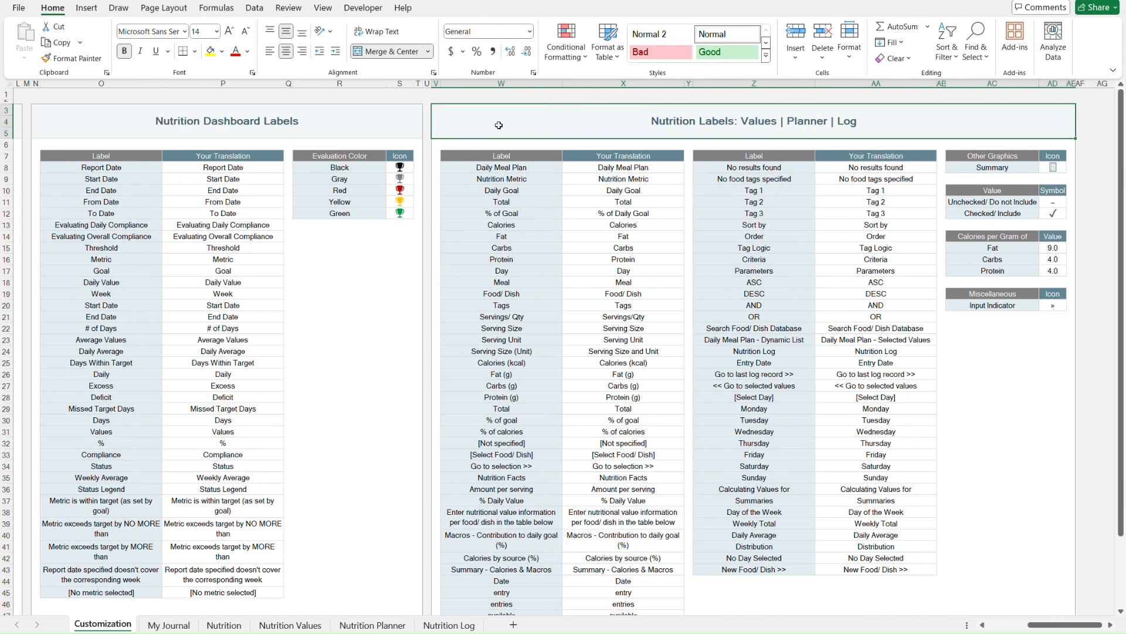
pyautogui.hscroll(-5, 499, 125)
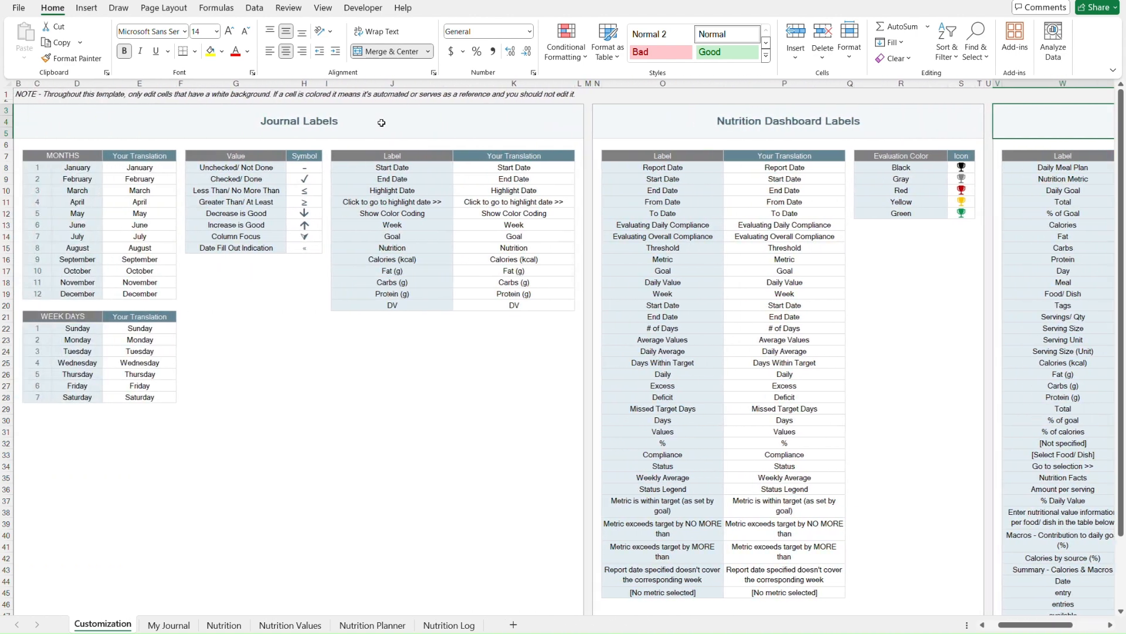
pyautogui.hscroll(-1, 381, 122)
pyautogui.click(411, 125)
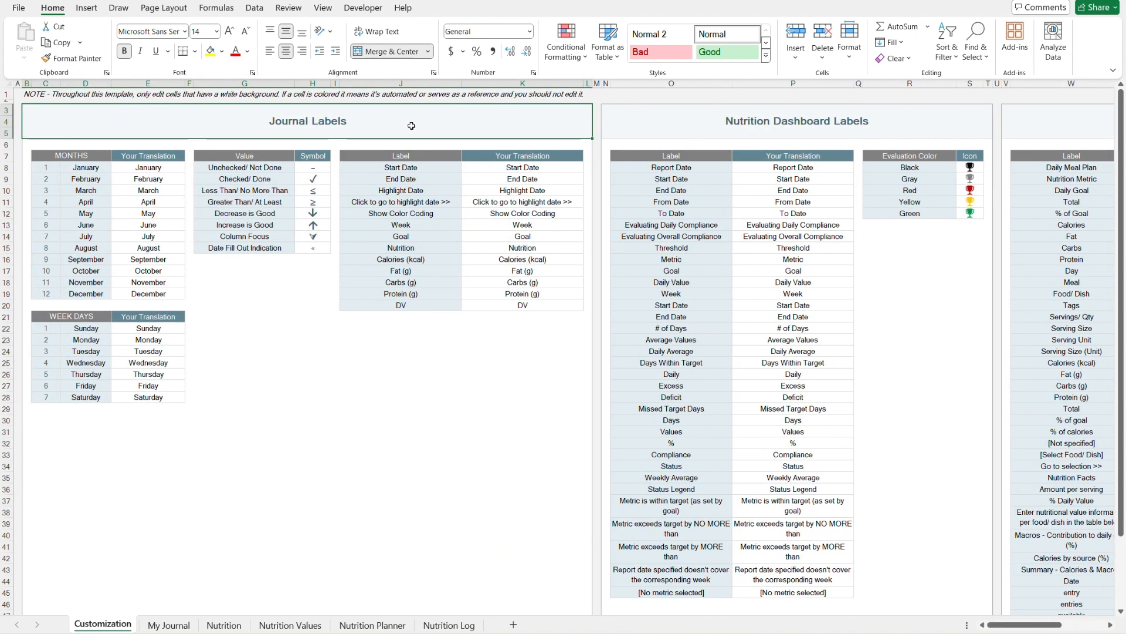
pyautogui.click(685, 120)
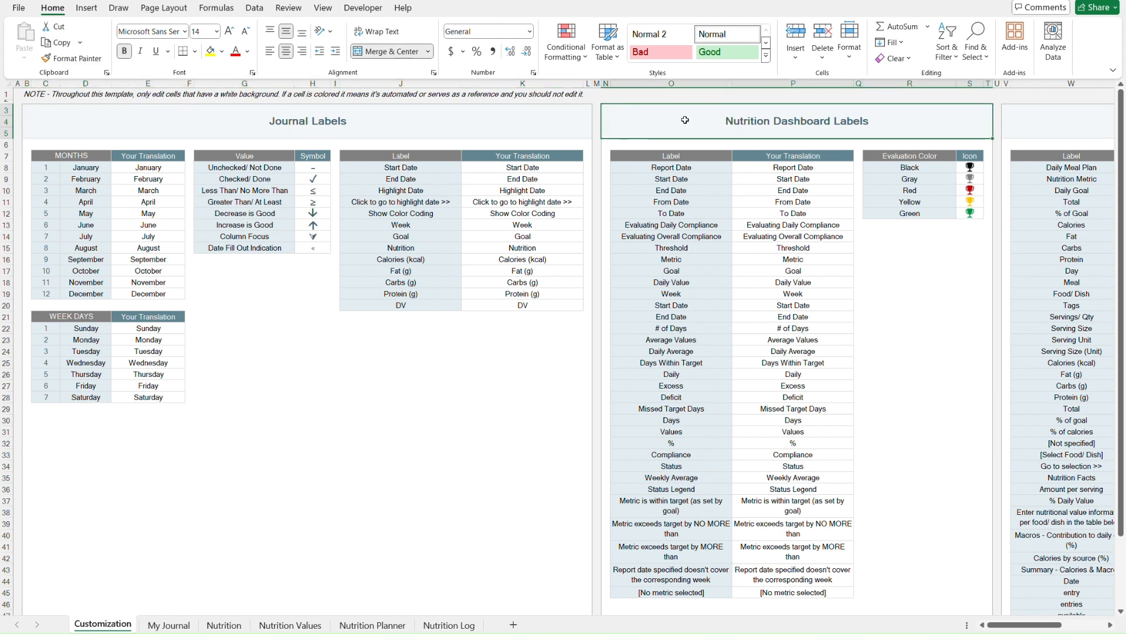
pyautogui.hscroll(5, 685, 120)
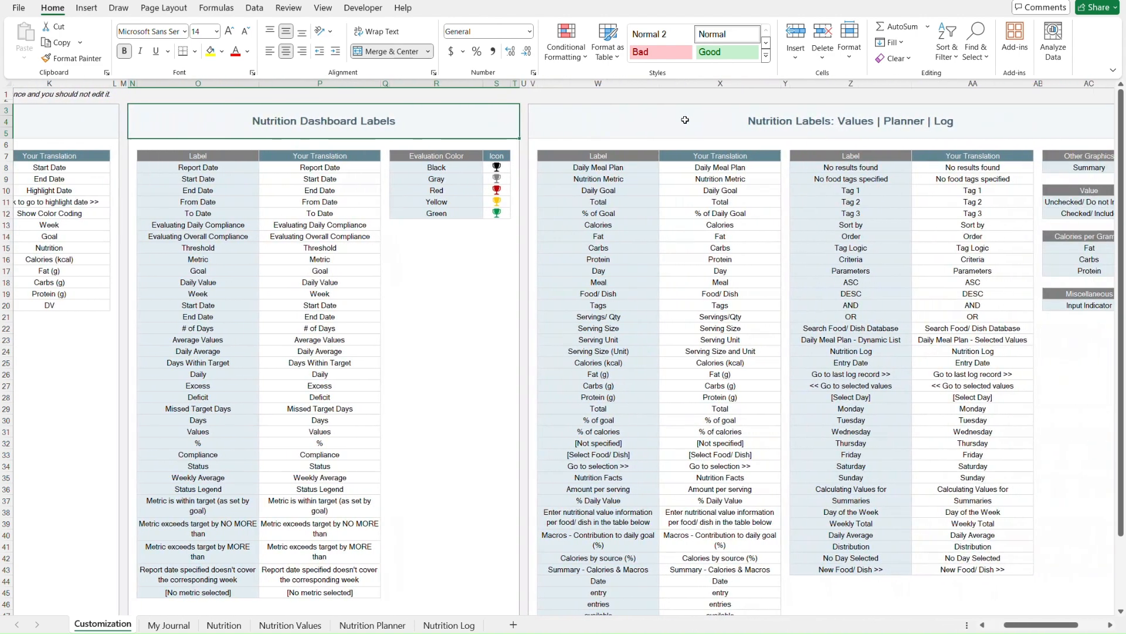
pyautogui.click(680, 120)
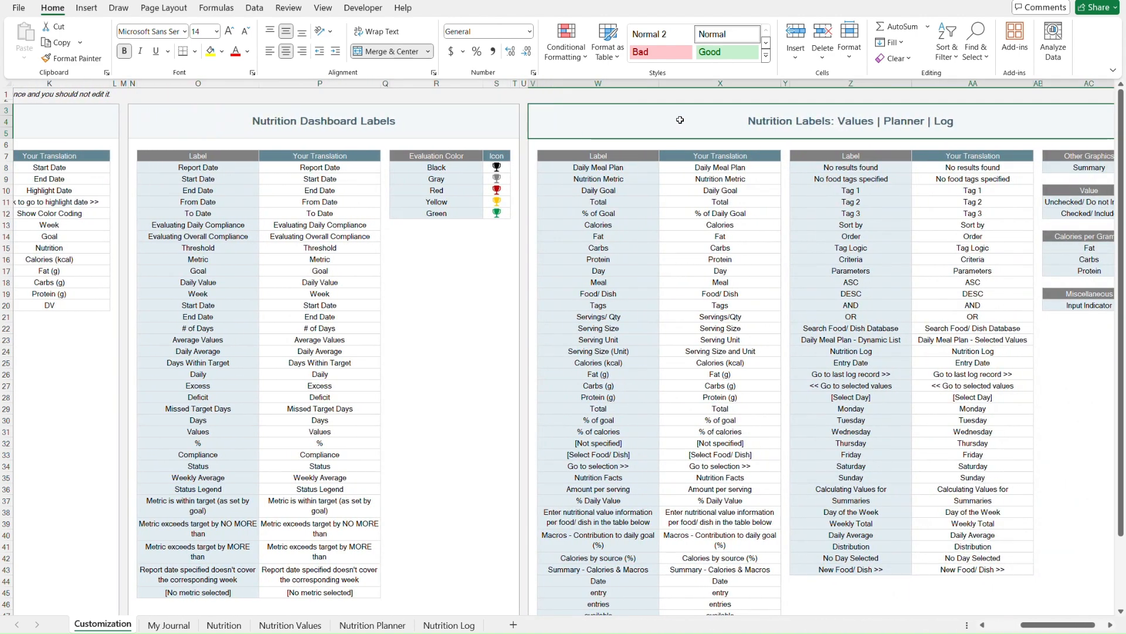
pyautogui.hscroll(2, 680, 120)
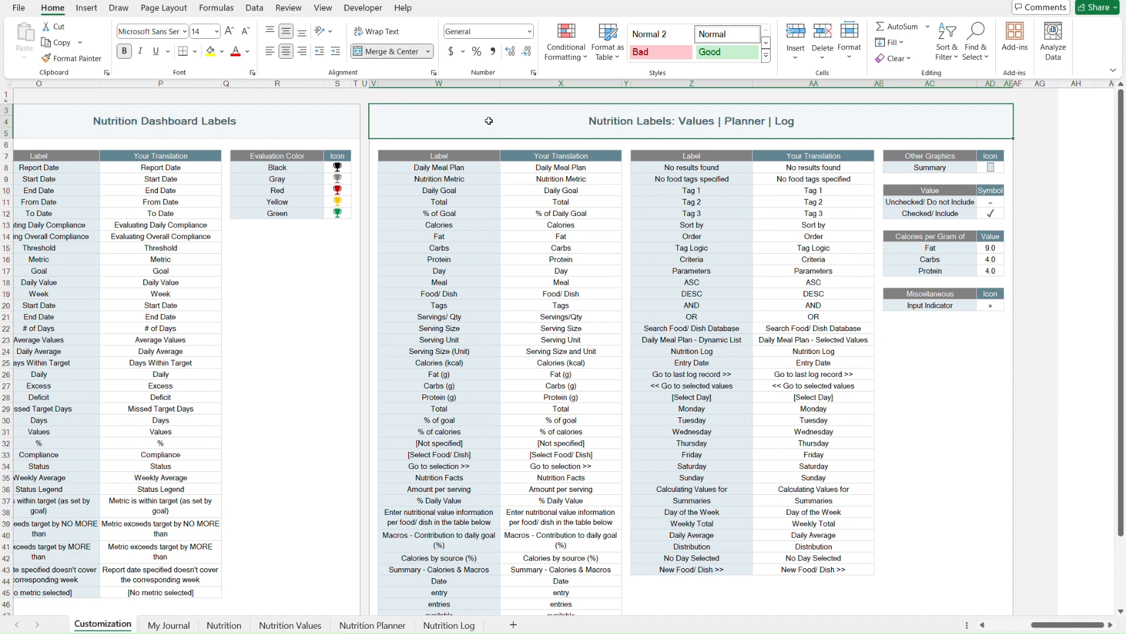
# - Inspect the Values/Planner/Log label table's Label and Your Translation cells, then return to the sheet's top
pyautogui.click(664, 154)
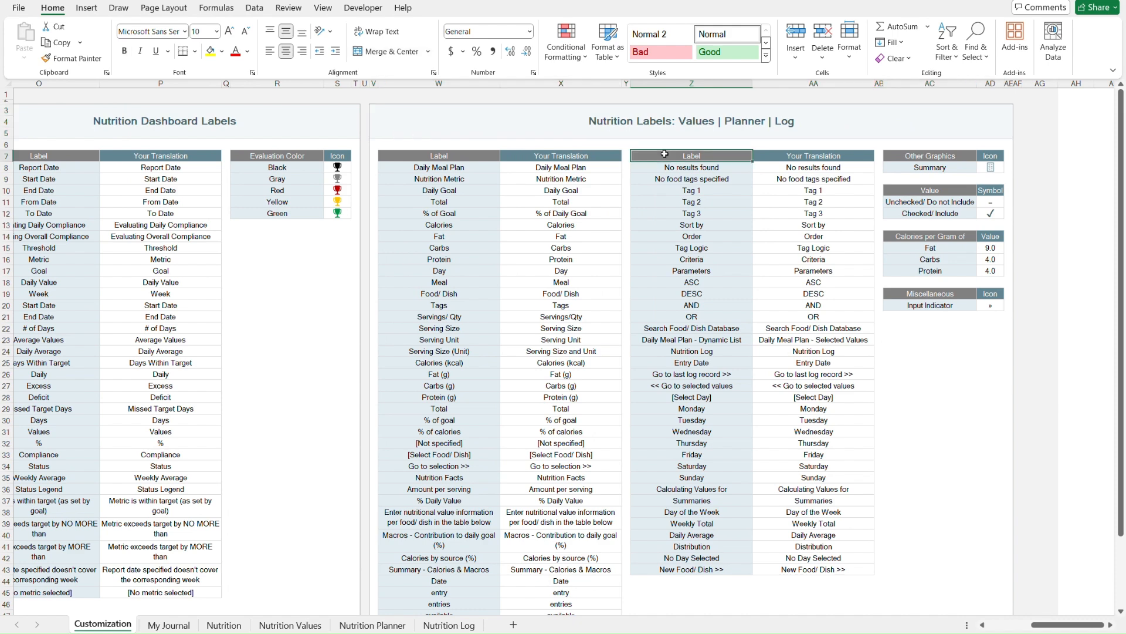
pyautogui.hotkey('ctrl', 'a')
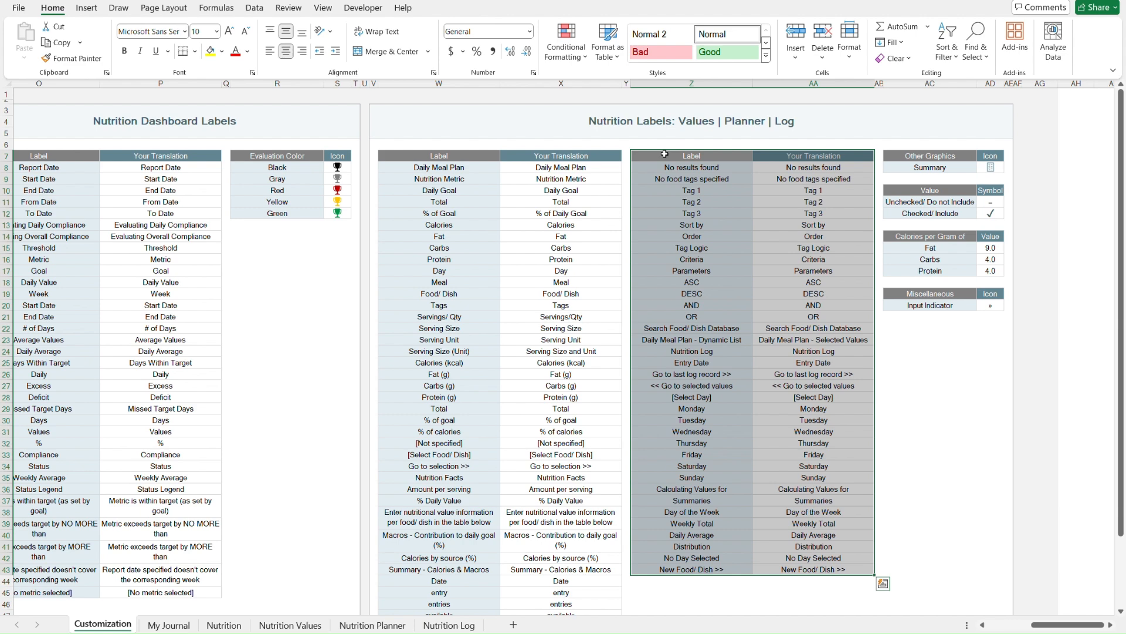
pyautogui.press('Right')
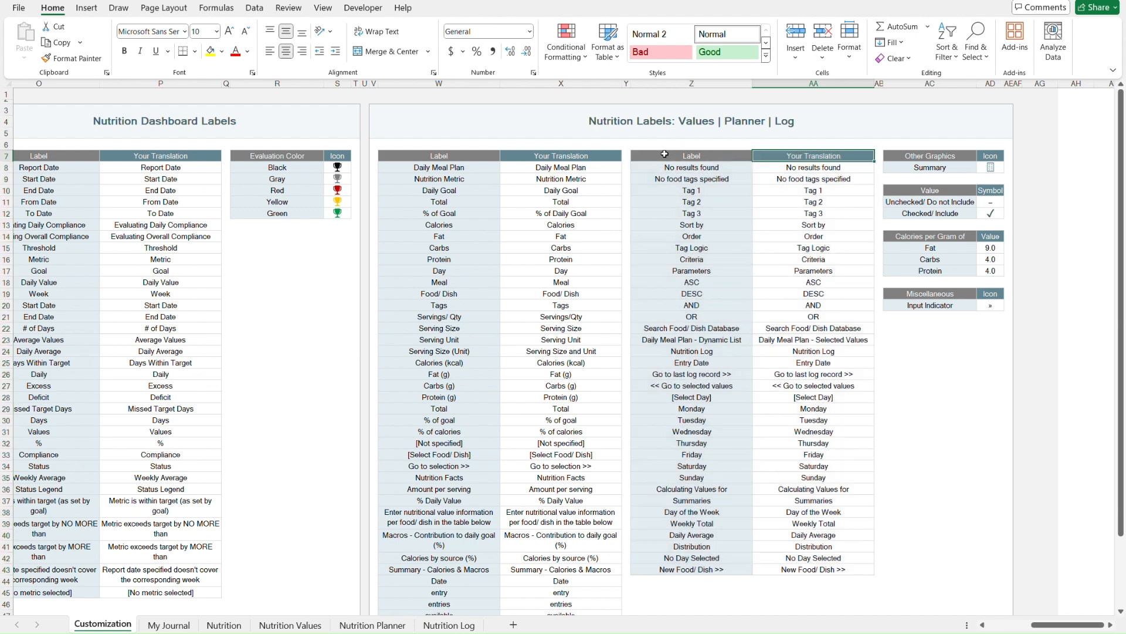
pyautogui.press('Down')
pyautogui.press('Down')
pyautogui.press('Down')
pyautogui.press('Down')
pyautogui.press('Down')
pyautogui.press('Down')
pyautogui.press('Down')
pyautogui.press('Down')
pyautogui.press('Down')
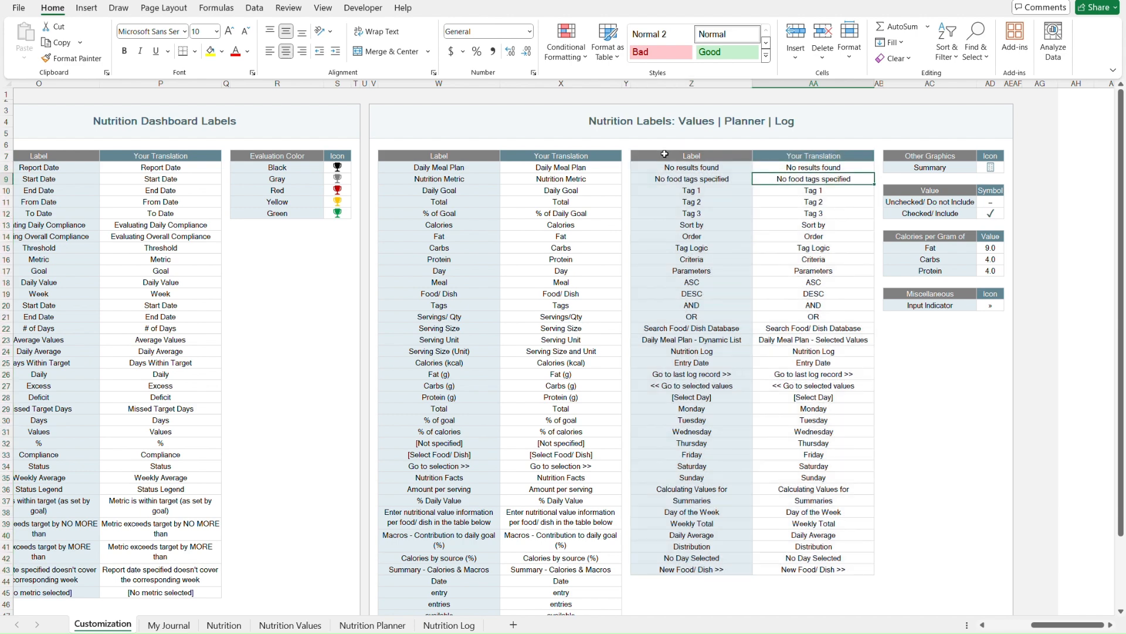
pyautogui.press('Down')
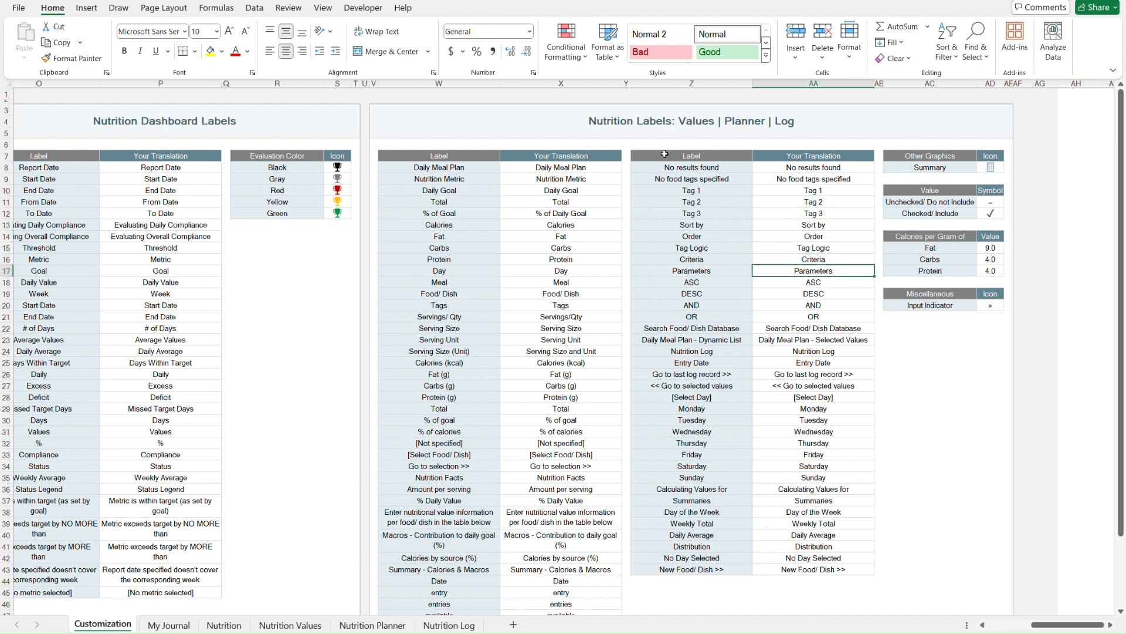
pyautogui.press('Left')
pyautogui.press('Up')
pyautogui.press('Up')
pyautogui.press('Up')
pyautogui.press('Up')
pyautogui.press('Up')
pyautogui.press('Up')
pyautogui.press('Up')
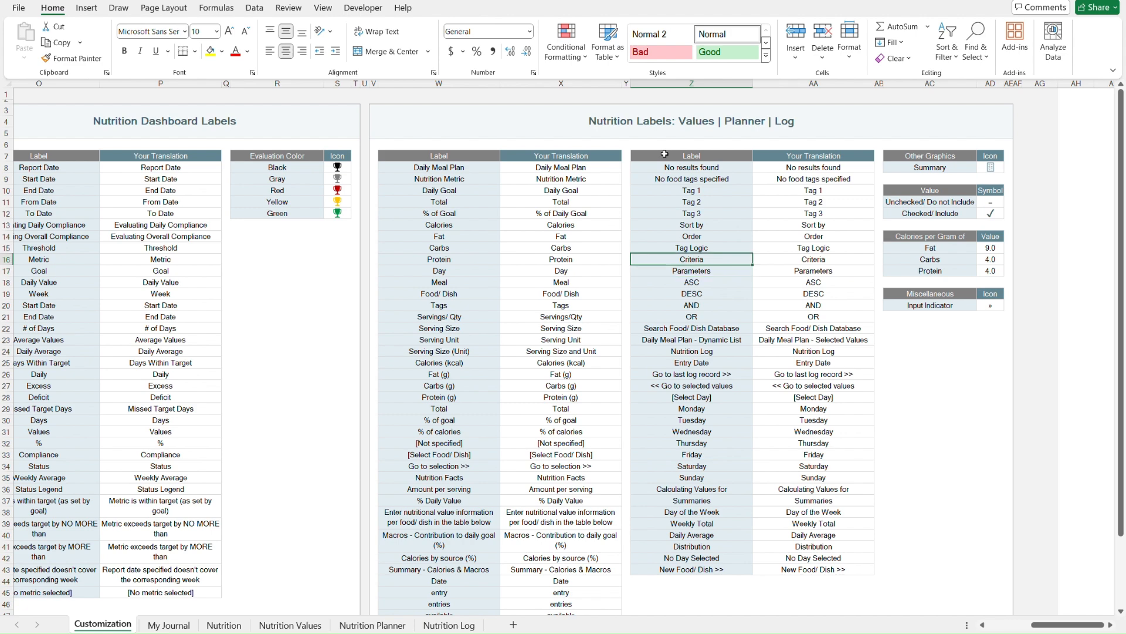
pyautogui.press('Up')
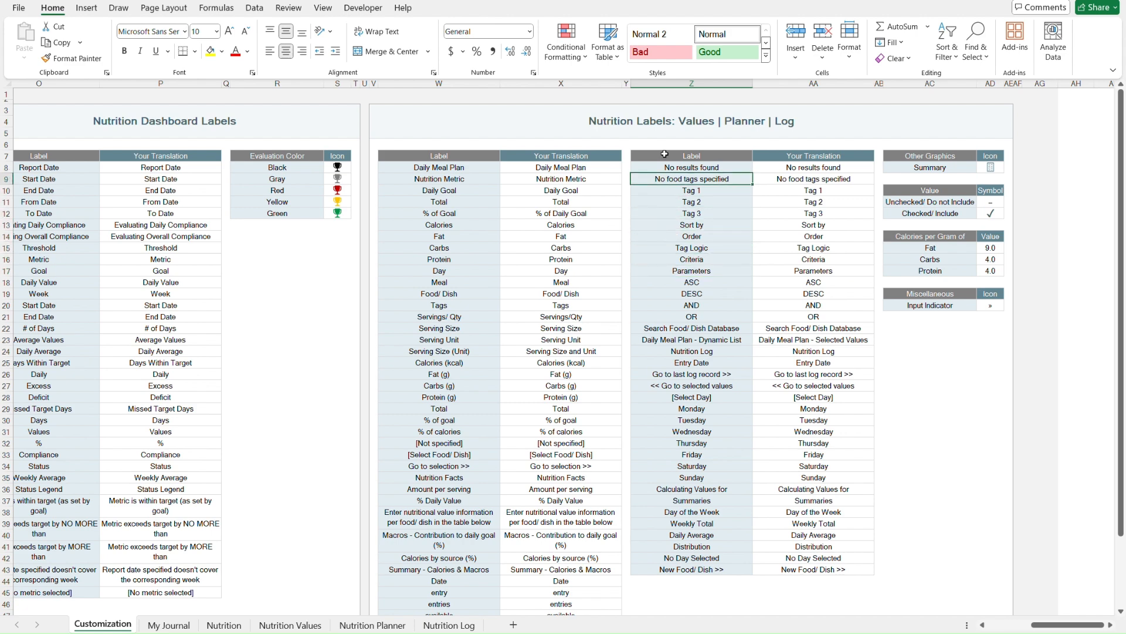
pyautogui.hotkey('ctrl', 'Home')
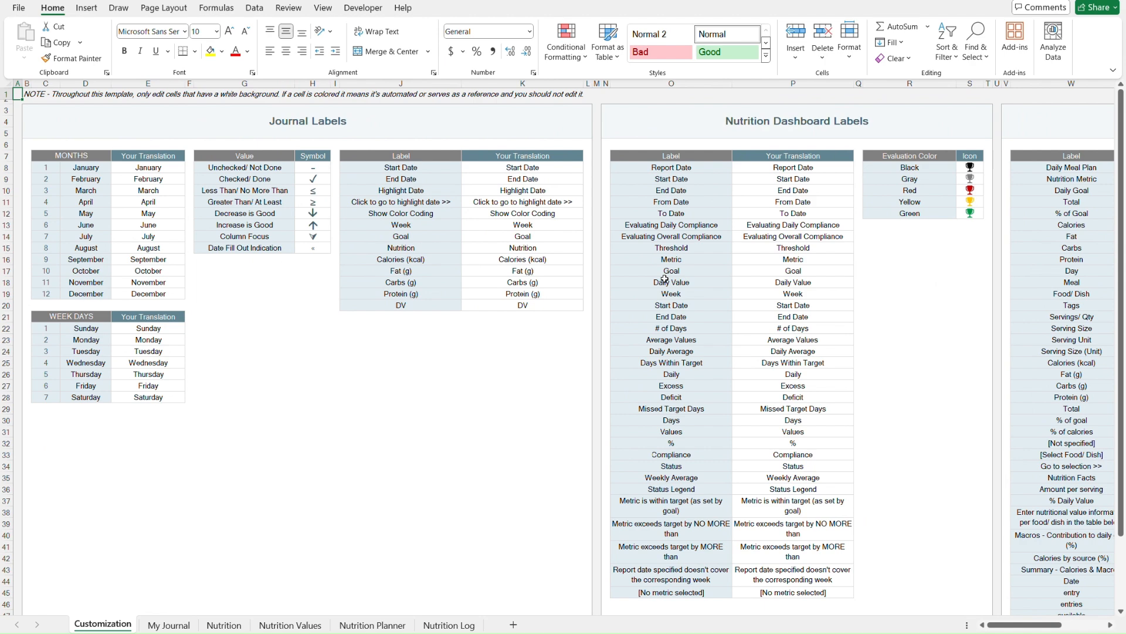
# - Examine the My Journal date fields and the calendar's month, week and day header rows
pyautogui.hotkey('ctrl', 'pagedown')
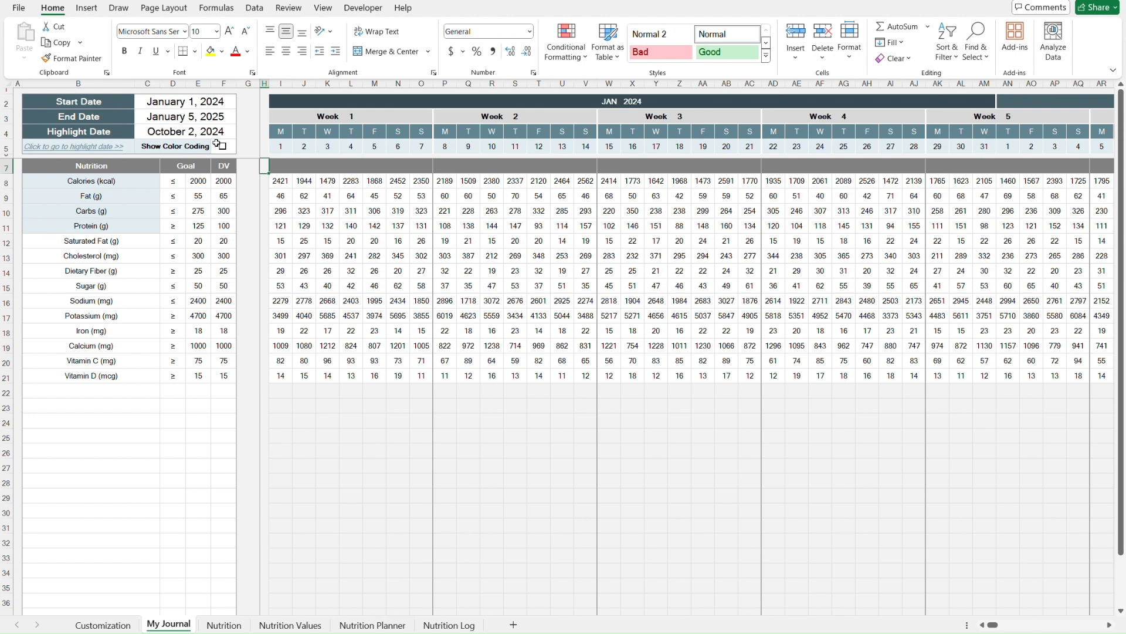
pyautogui.click(110, 101)
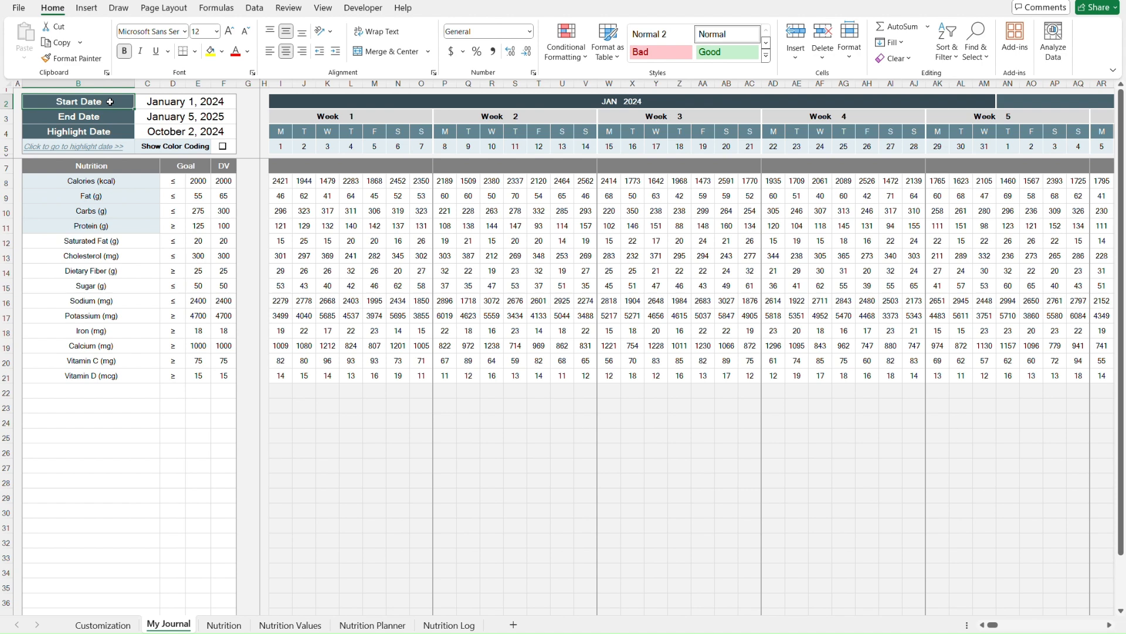
pyautogui.press('Down')
pyautogui.press('Down')
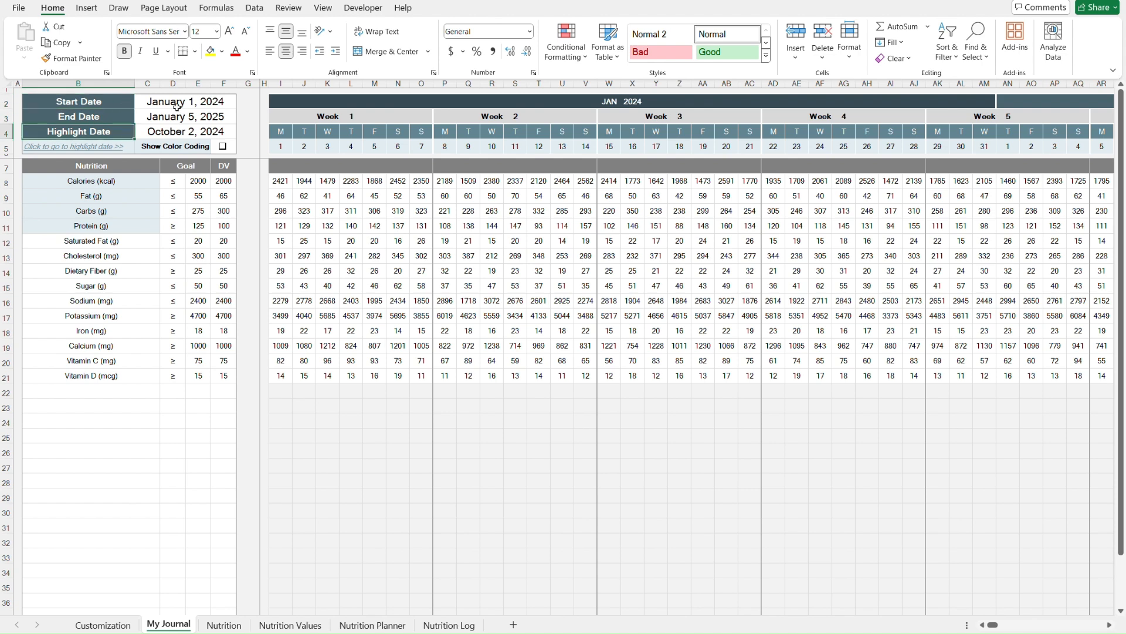
pyautogui.click(276, 101)
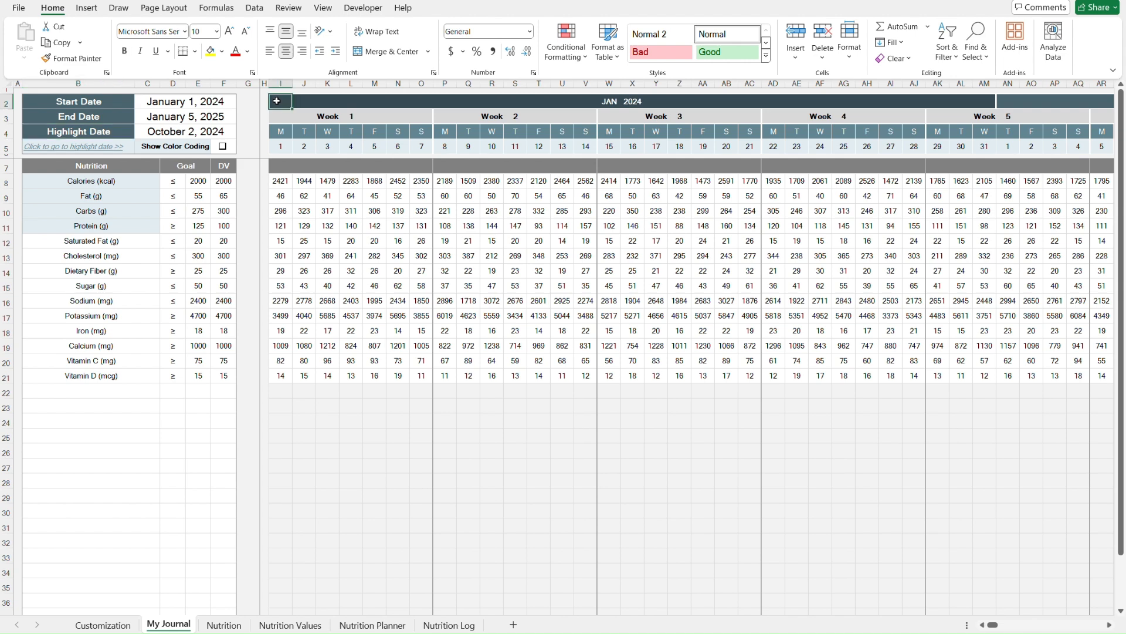
pyautogui.hotkey('shift', 'Down')
pyautogui.hotkey('shift', 'Down')
pyautogui.hotkey('shift', 'Down')
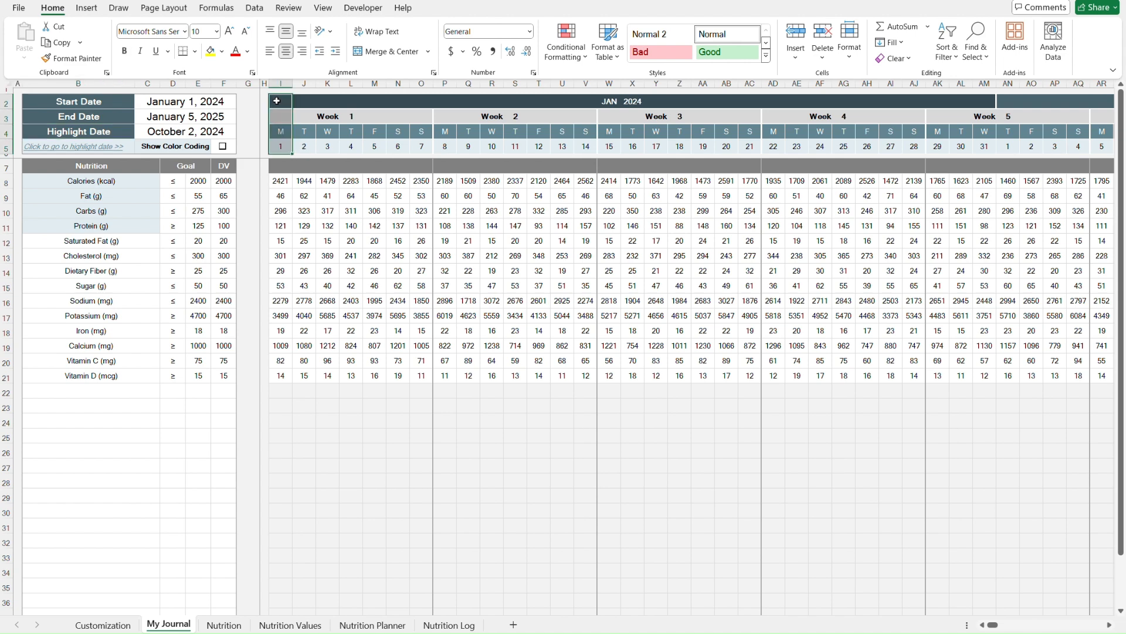
pyautogui.hotkey('ctrl', 'shift', 'Right')
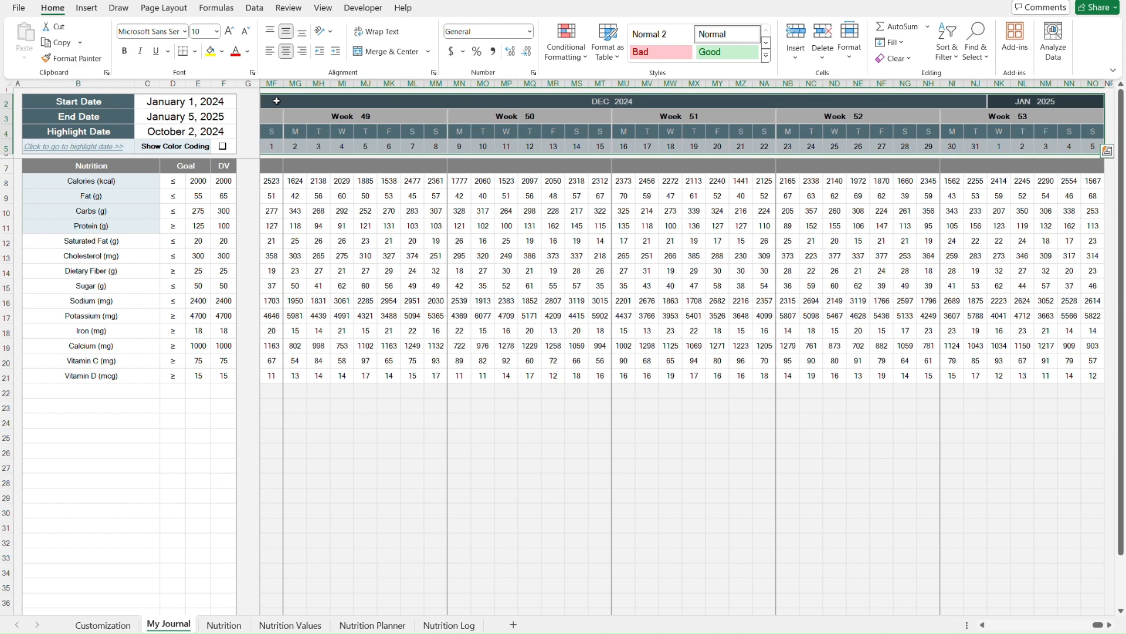
pyautogui.hotkey('ctrl', 'Home')
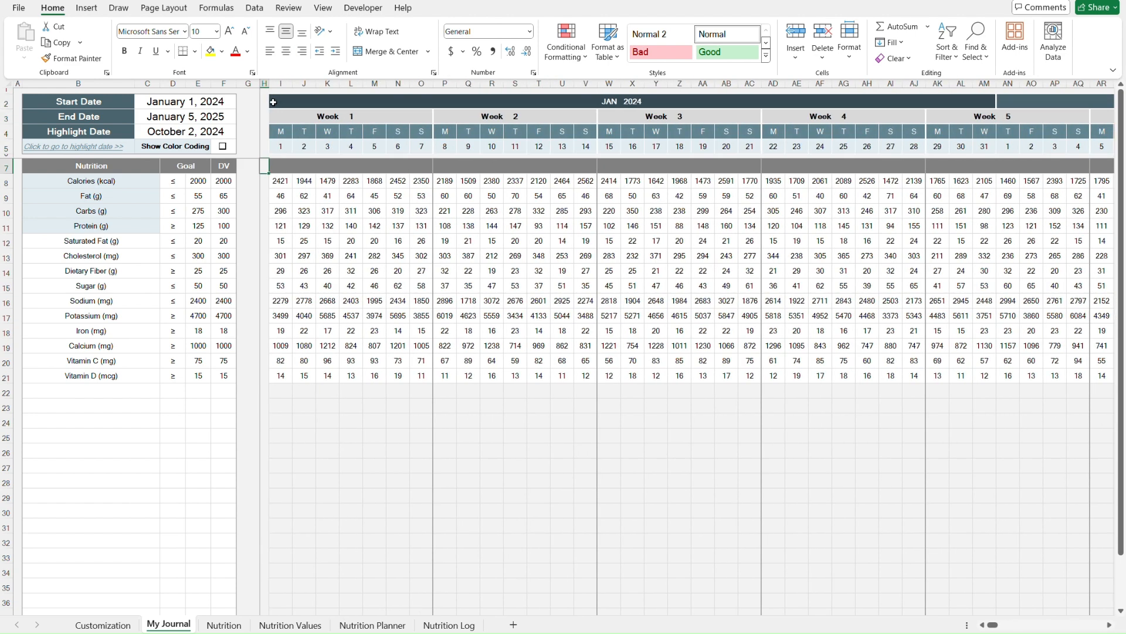
# - Examine the nutrition goals table and the daily value cells in the journal calendar grid
pyautogui.click(142, 167)
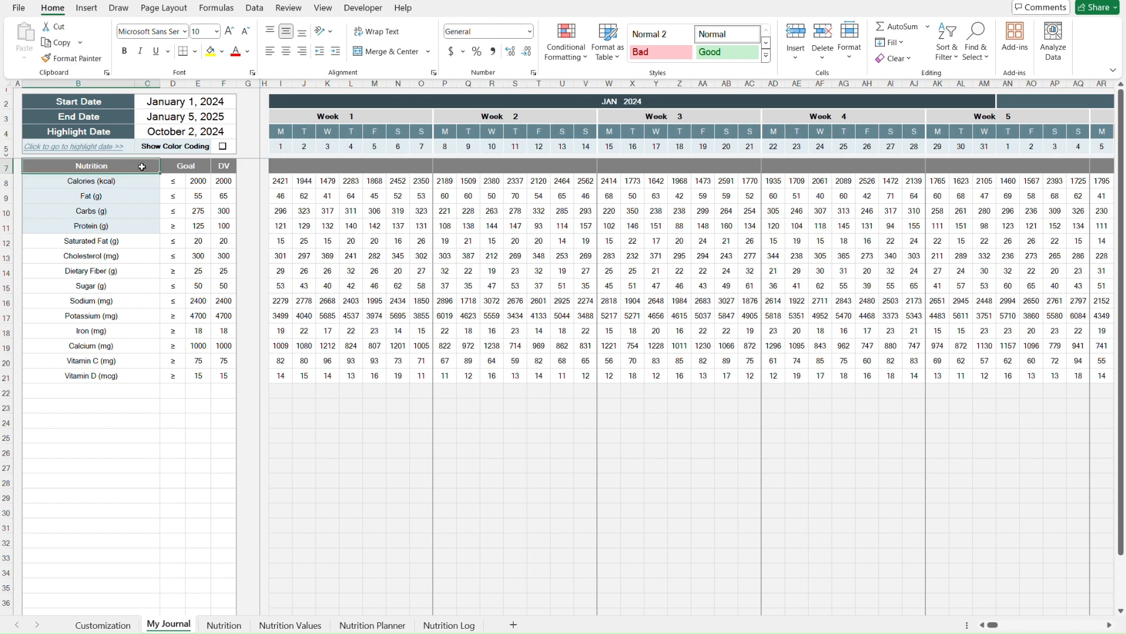
pyautogui.hotkey('shift', 'Right')
pyautogui.hotkey('shift', 'Right')
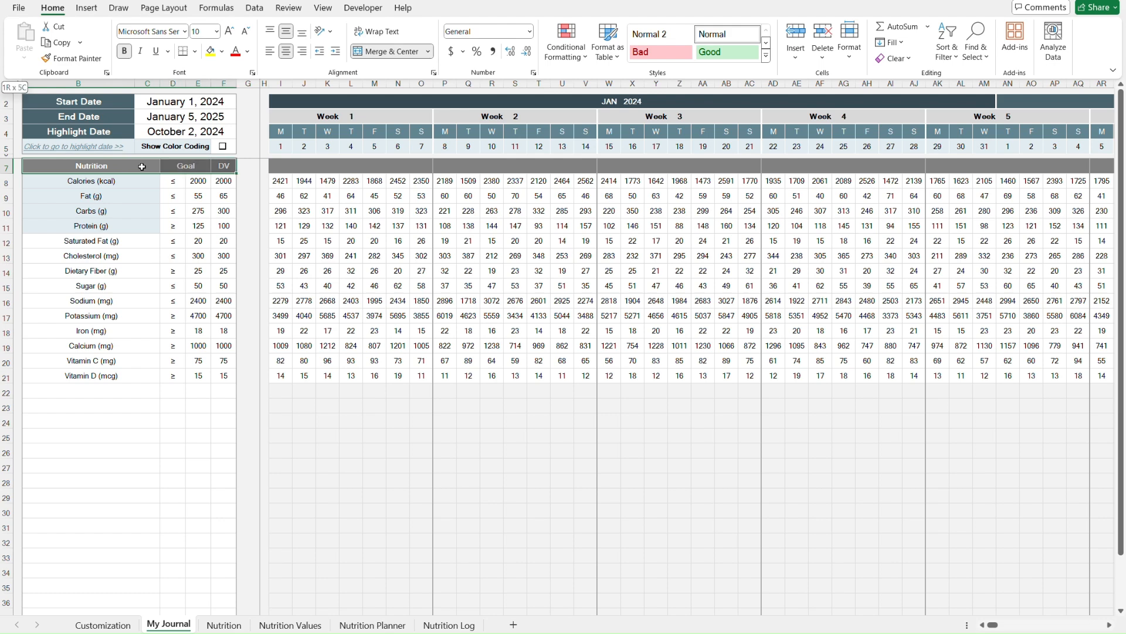
pyautogui.hotkey('ctrl', 'shift', 'Down')
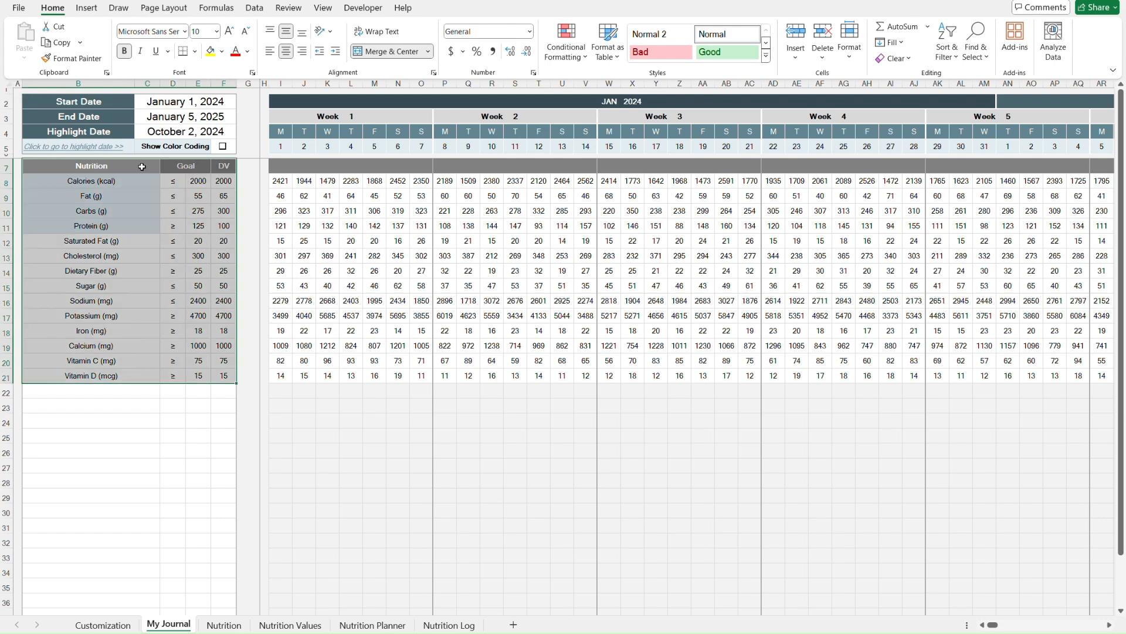
pyautogui.press('Right')
pyautogui.press('Right')
pyautogui.press('Right')
pyautogui.press('Right')
pyautogui.press('Right')
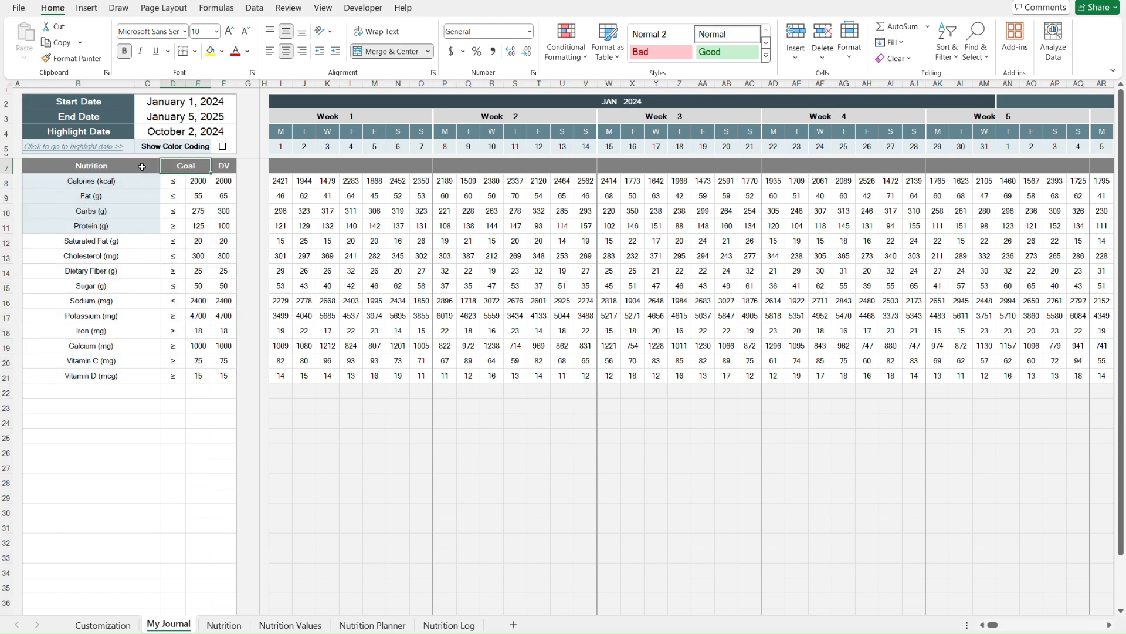
pyautogui.press('Right')
pyautogui.press('Down')
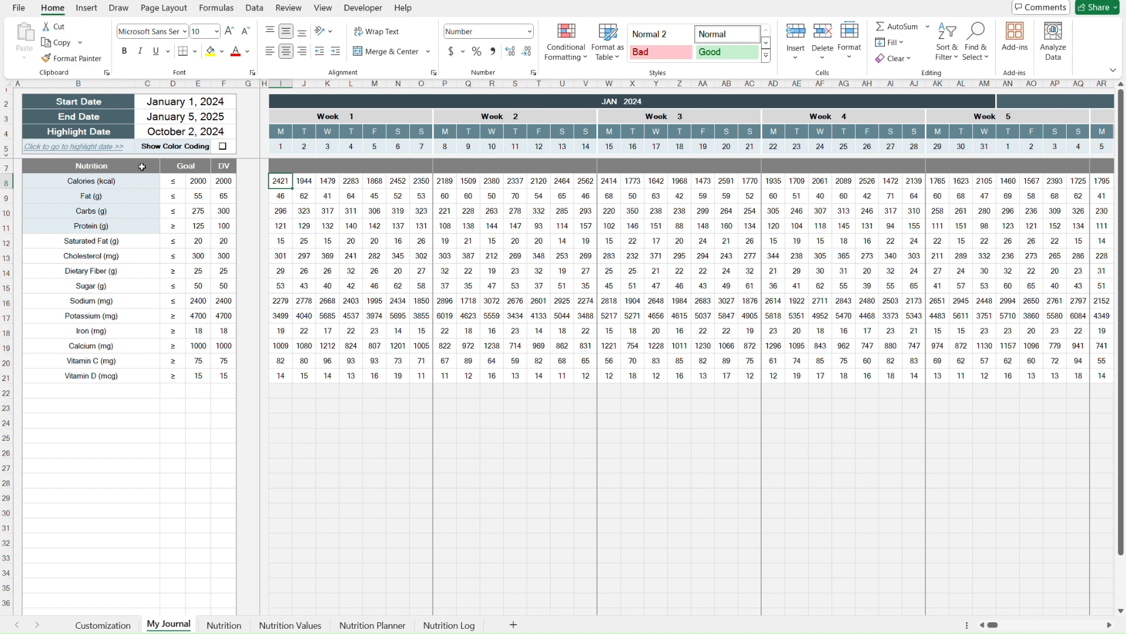
pyautogui.press('Right')
pyautogui.press('Right')
pyautogui.press('Right')
pyautogui.press('Right')
pyautogui.press('Right')
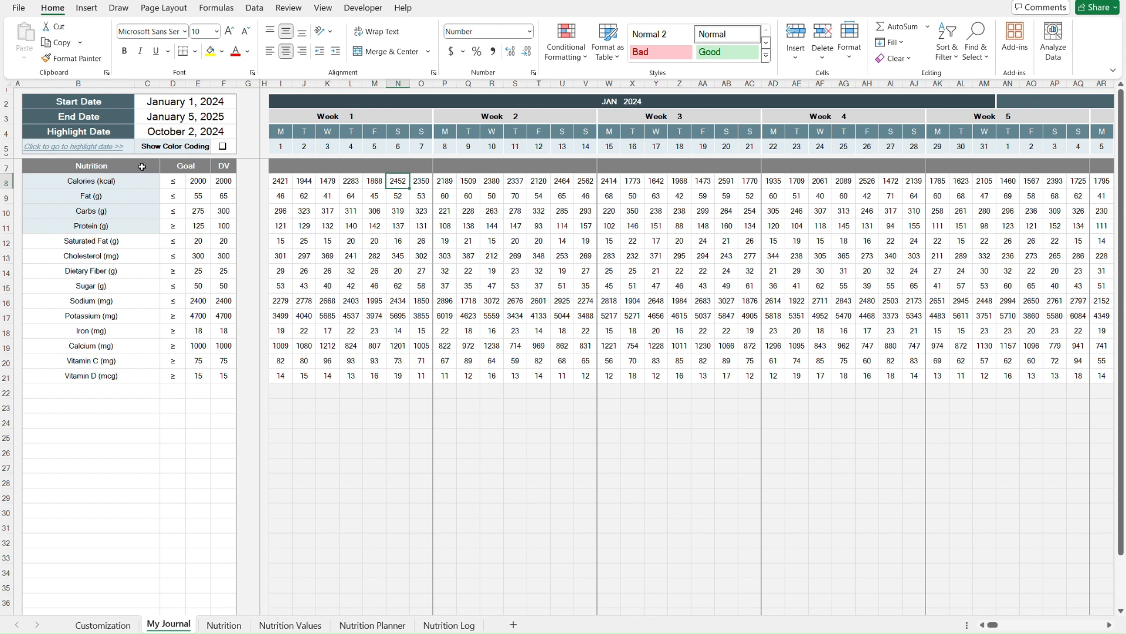
pyautogui.hotkey('ctrl', 'Home')
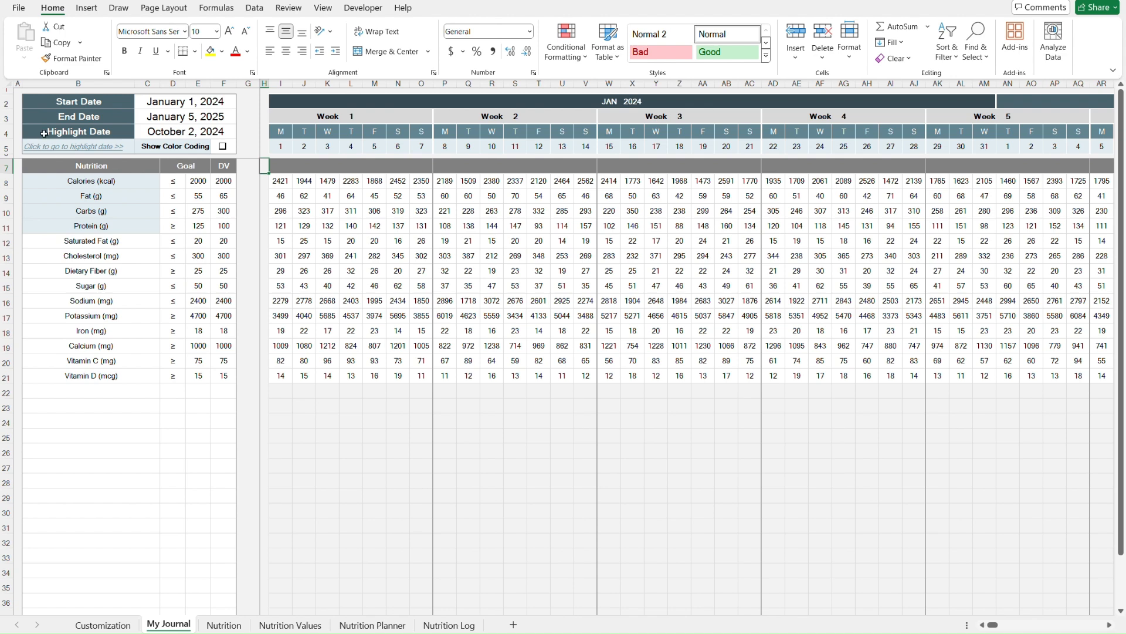
# - Clear the Start Date and End Date cells on the My Journal sheet
pyautogui.click(143, 102)
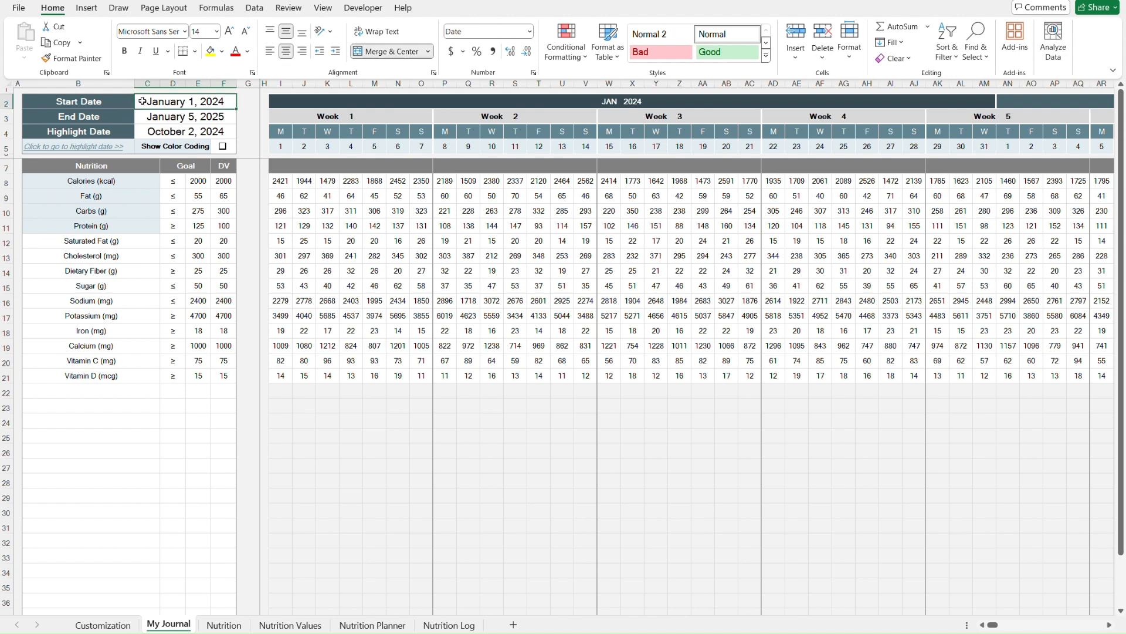
pyautogui.hotkey('shift', 'Down')
pyautogui.press('Delete')
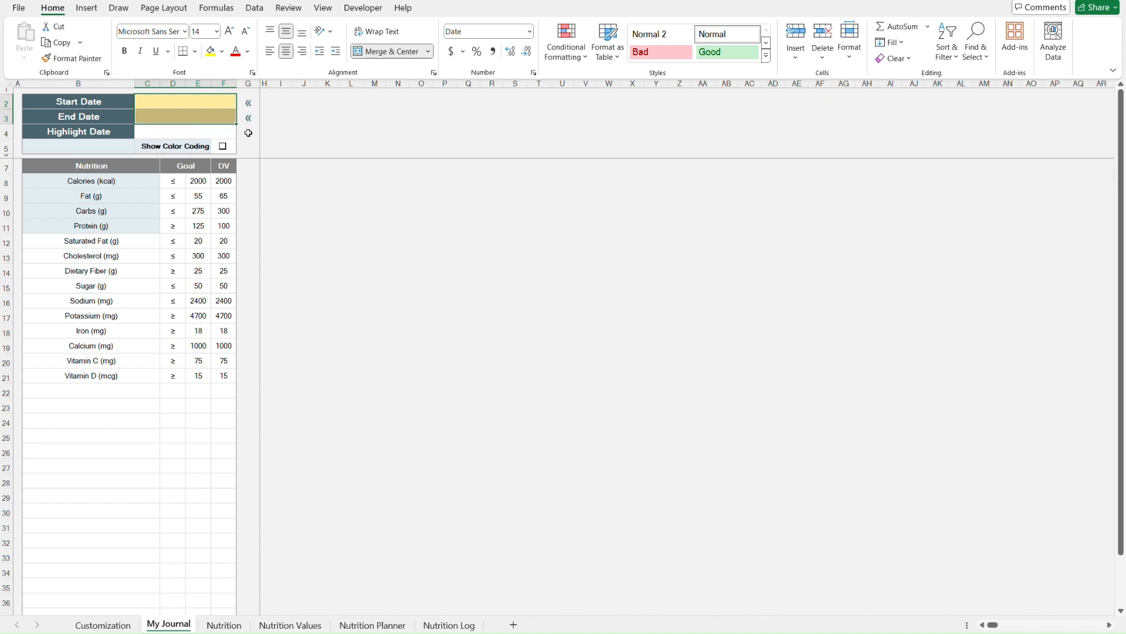
pyautogui.click(248, 133)
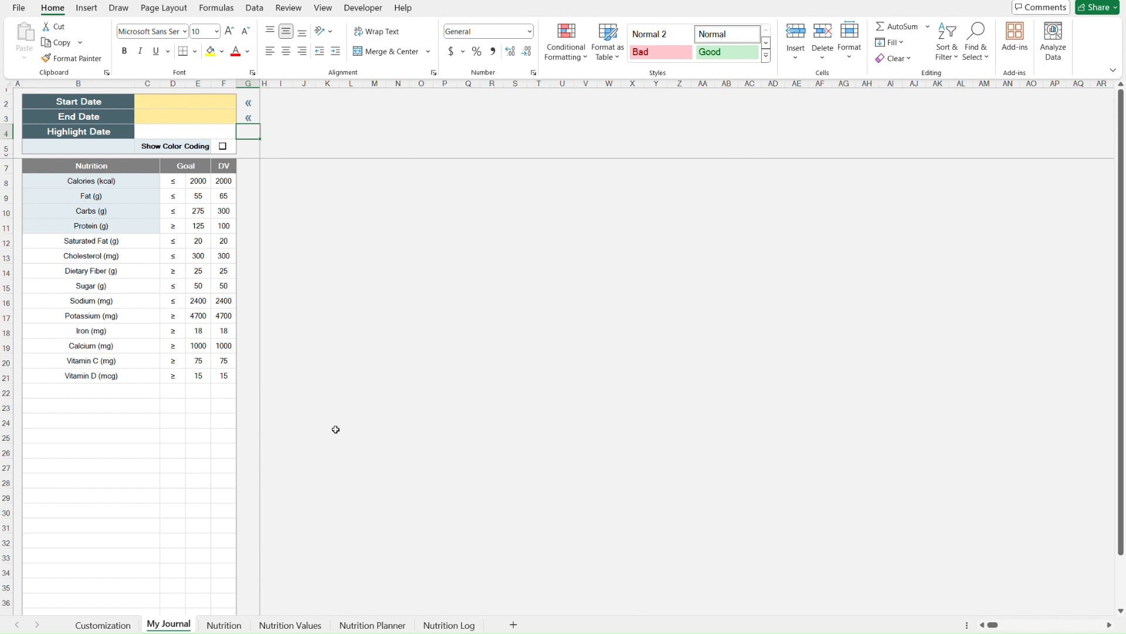
# - Enter 1/1/24 as the journal's Start Date
pyautogui.click(148, 103)
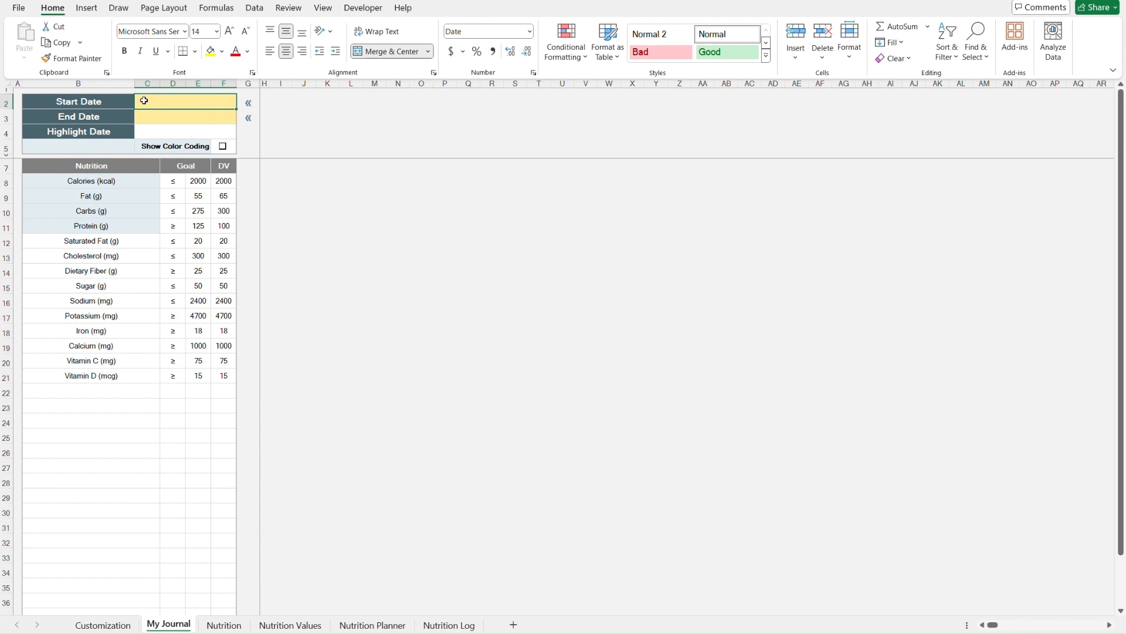
pyautogui.write('1/1/24')
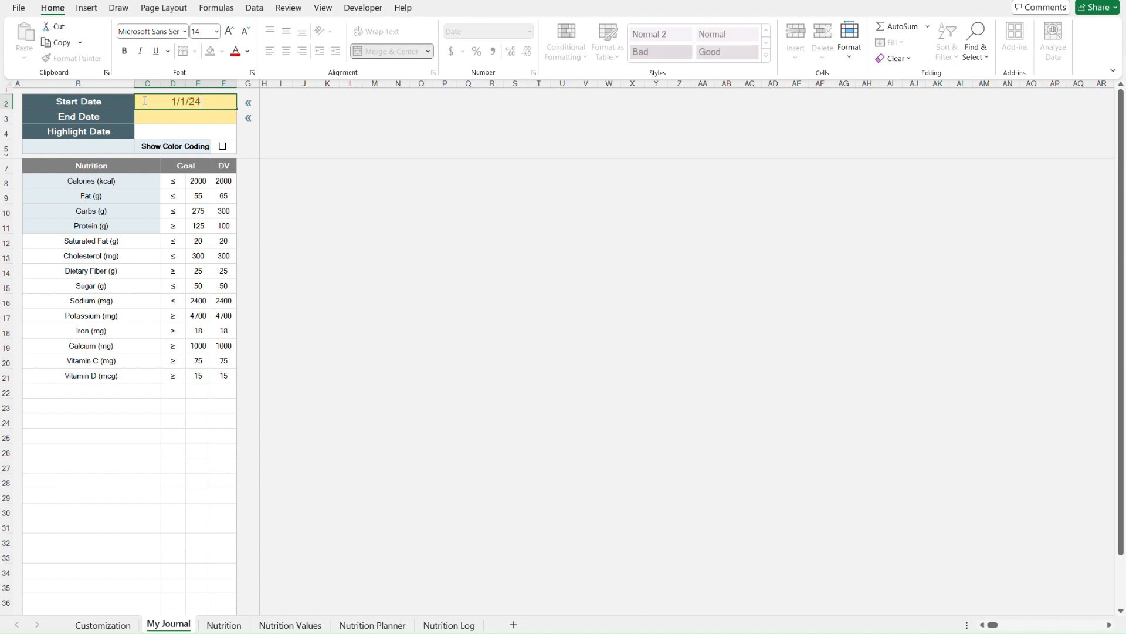
pyautogui.press('Return')
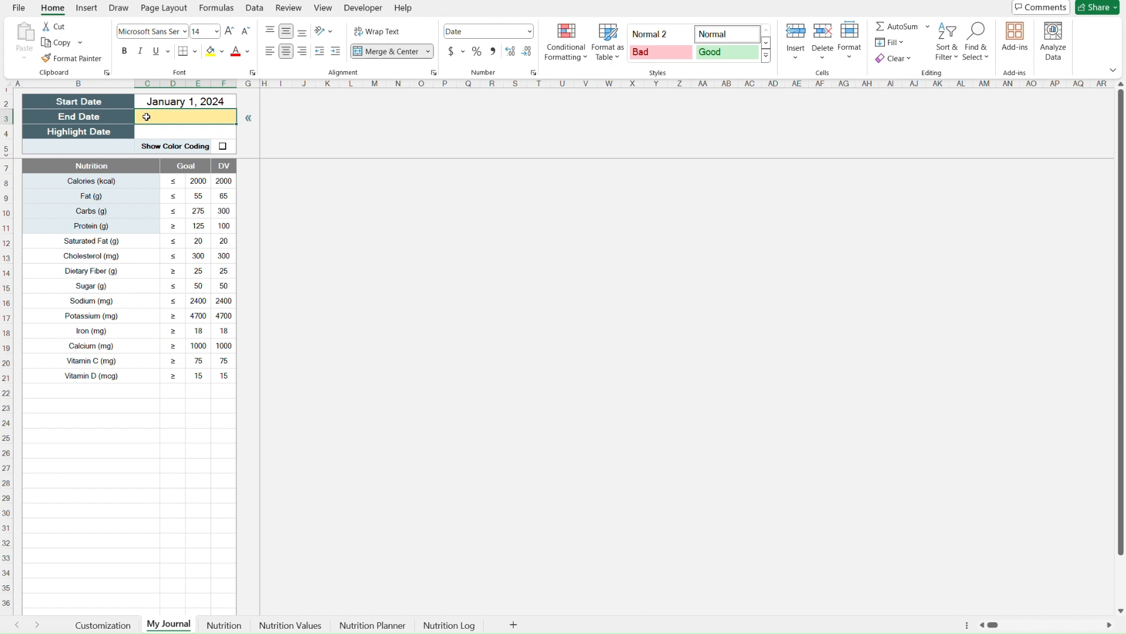
# - Enter 12/31/24 as the journal's End Date
pyautogui.write('12/31/24')
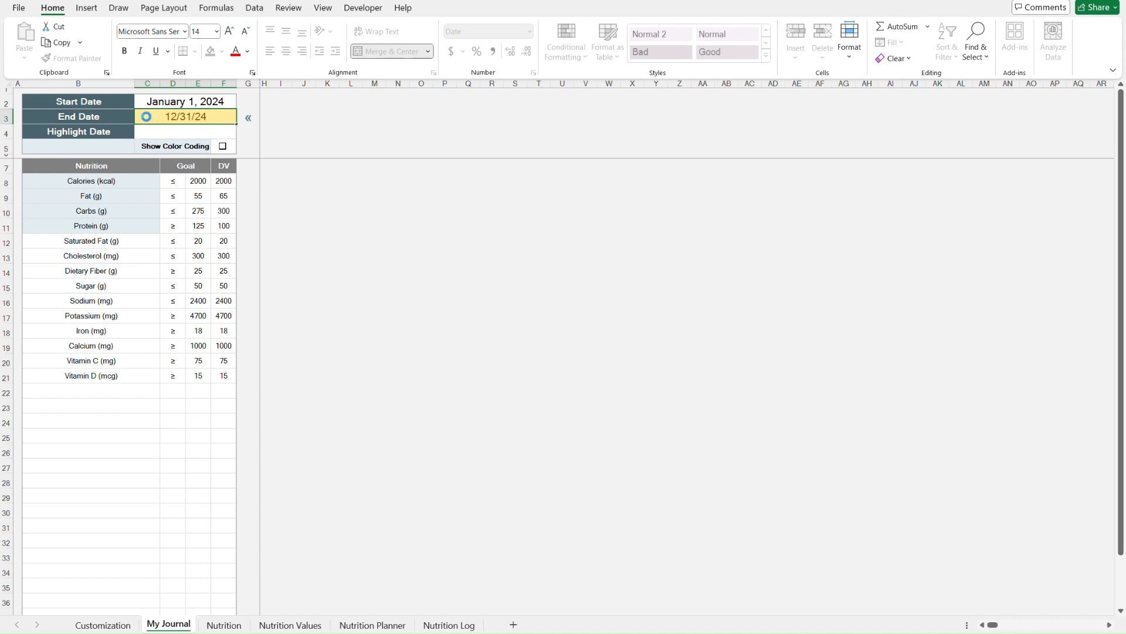
pyautogui.press('Return')
pyautogui.click(246, 114)
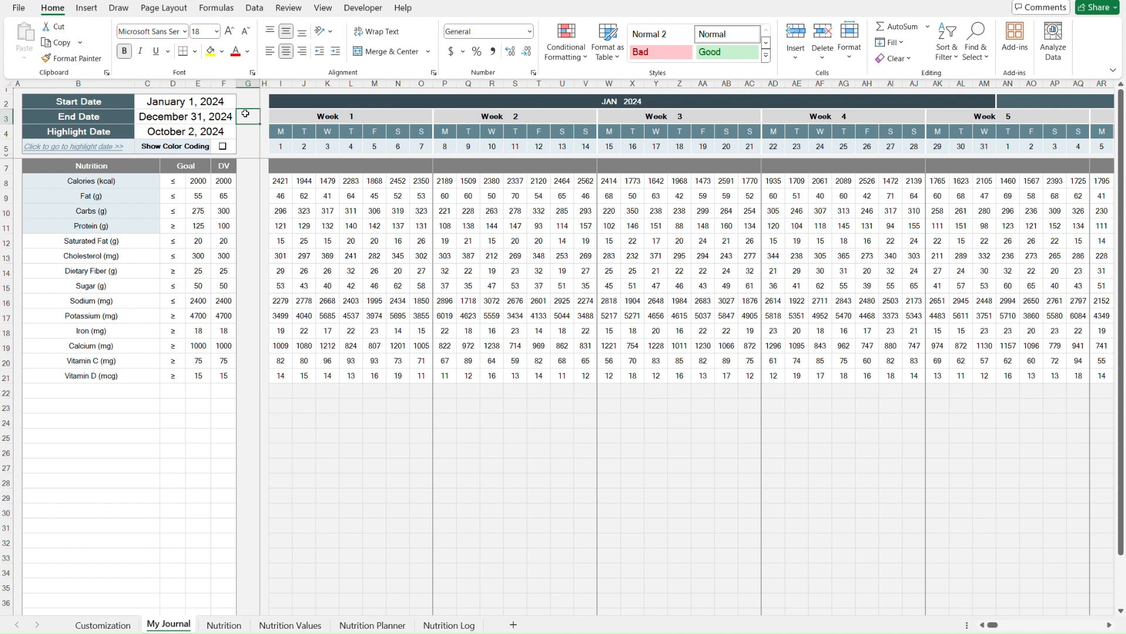
# - Follow the link to go to the highlight date in the journal calendar and scroll around it
pyautogui.press('Left')
pyautogui.press('Down')
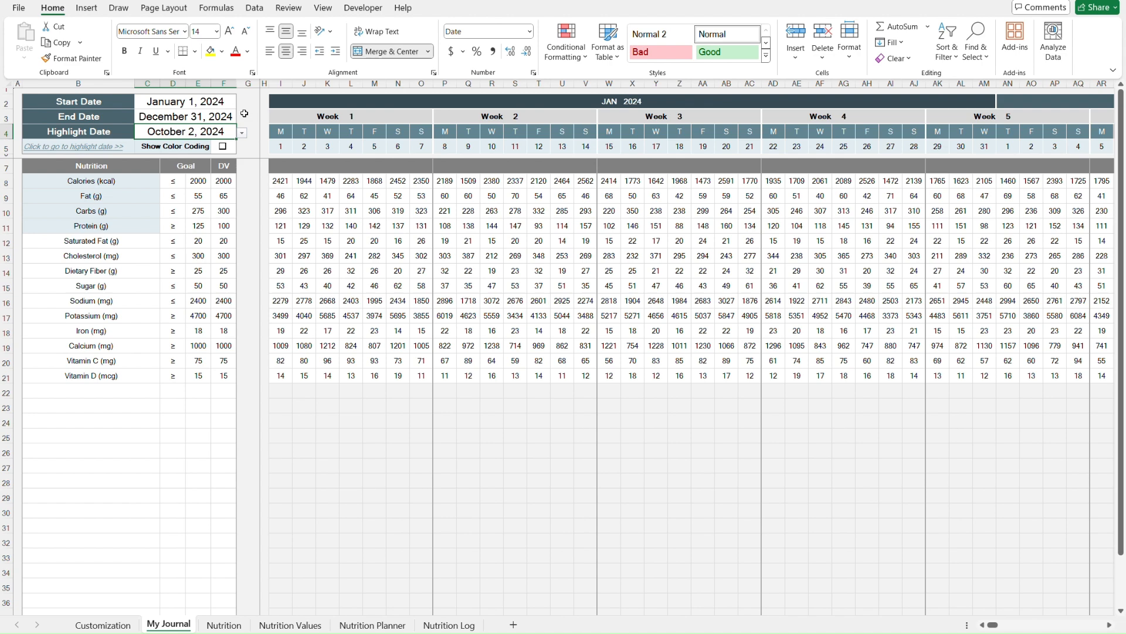
pyautogui.click(93, 147)
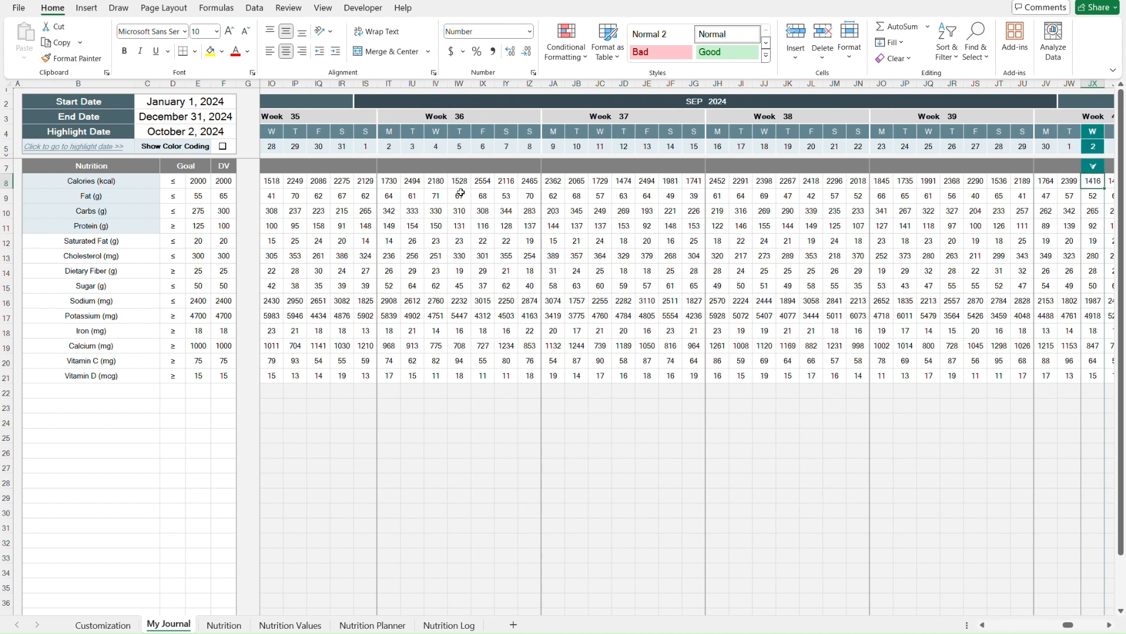
pyautogui.hscroll(5, 669, 210)
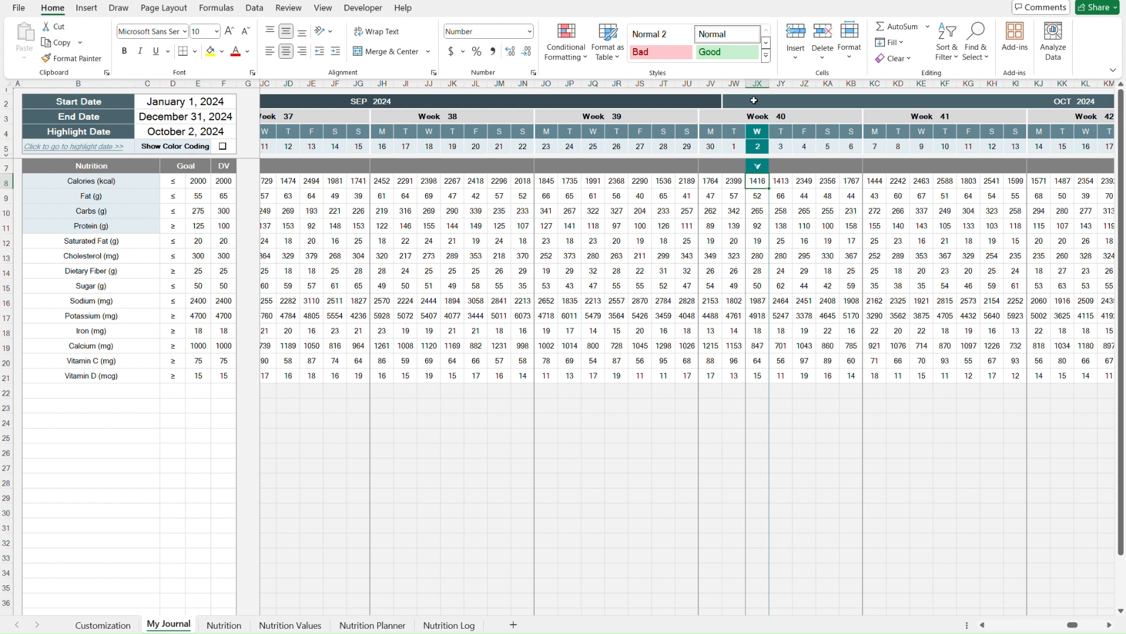
pyautogui.hscroll(3, 877, 120)
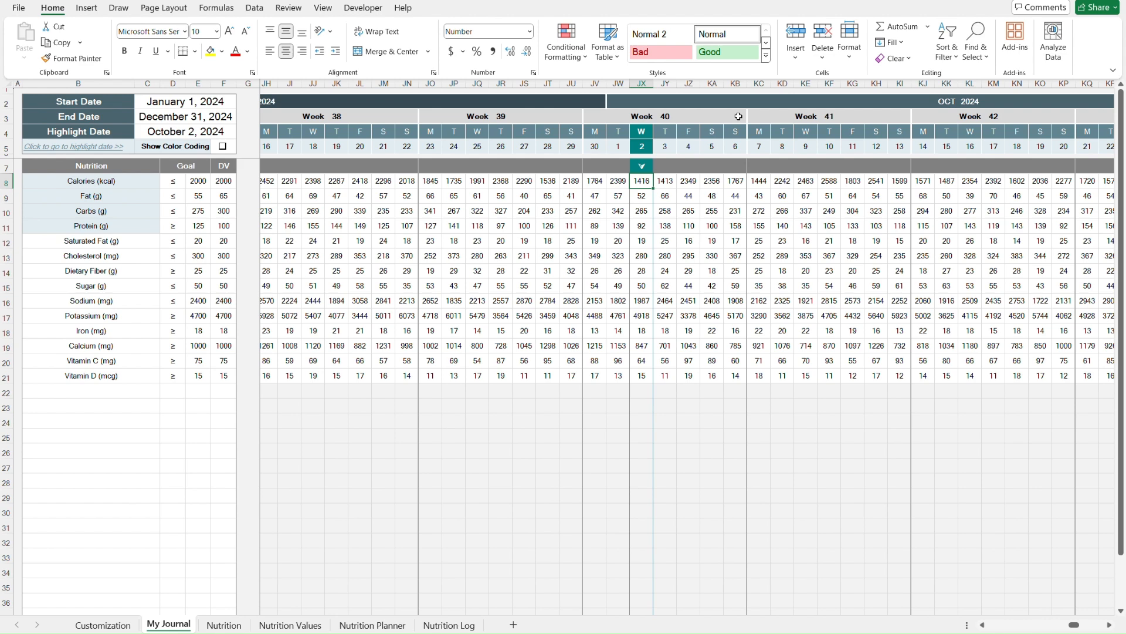
# - Navigate to the end of the journal calendar to examine the last weeks and days
pyautogui.hotkey('ctrl', 'Home')
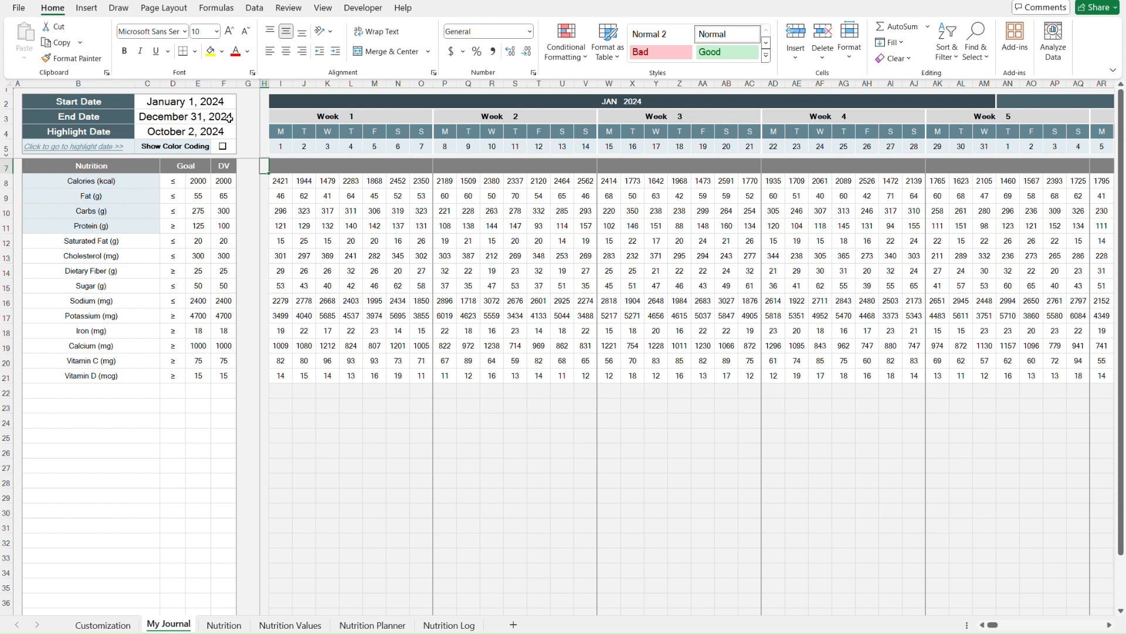
pyautogui.press('Down')
pyautogui.press('Right')
pyautogui.press('Up')
pyautogui.hotkey('ctrl', 'Right')
pyautogui.hscroll(3, 702, 194)
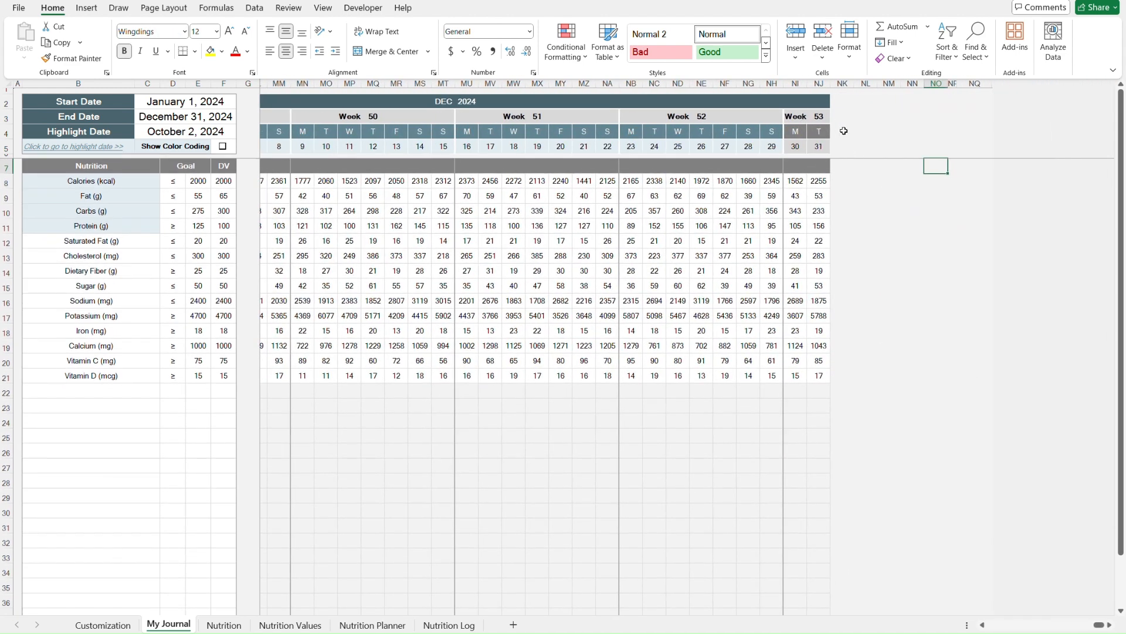
pyautogui.press('Up')
pyautogui.press('Left')
pyautogui.press('Left')
pyautogui.press('Left')
pyautogui.press('Left')
pyautogui.press('Left')
pyautogui.press('Left')
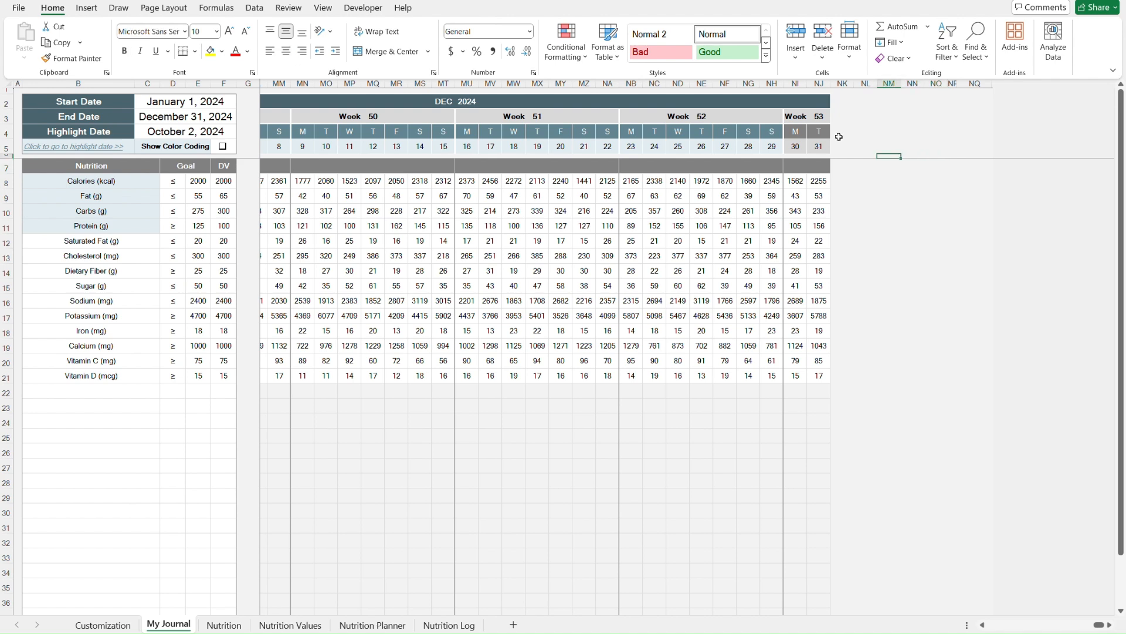
pyautogui.press('Right')
pyautogui.press('Up')
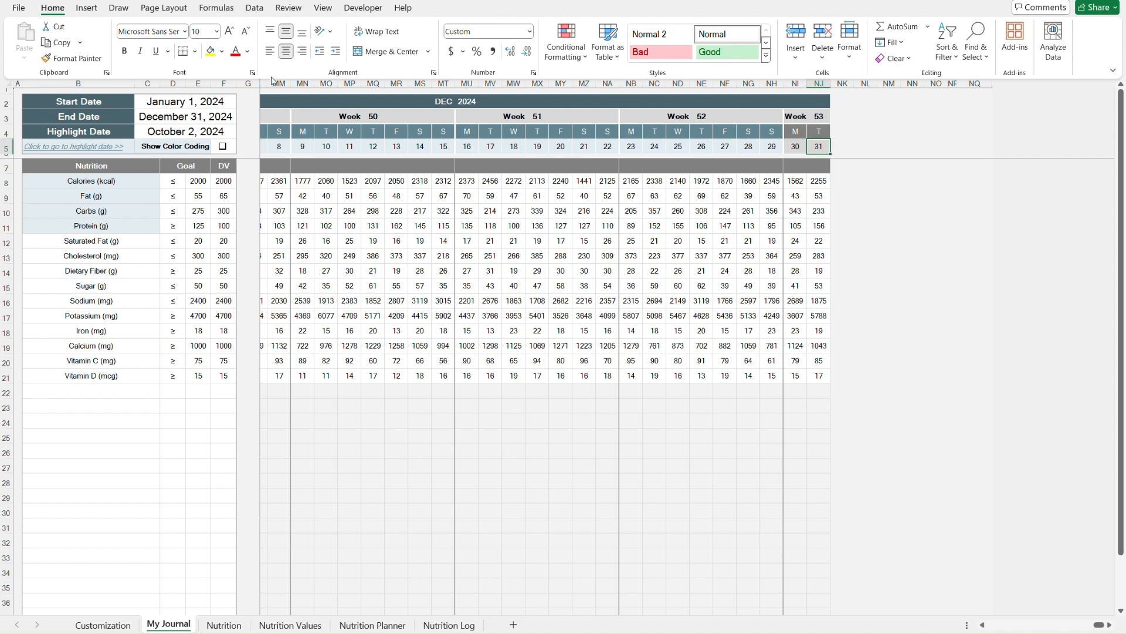
# - Set the End Date to 1/5/25
pyautogui.click(227, 116)
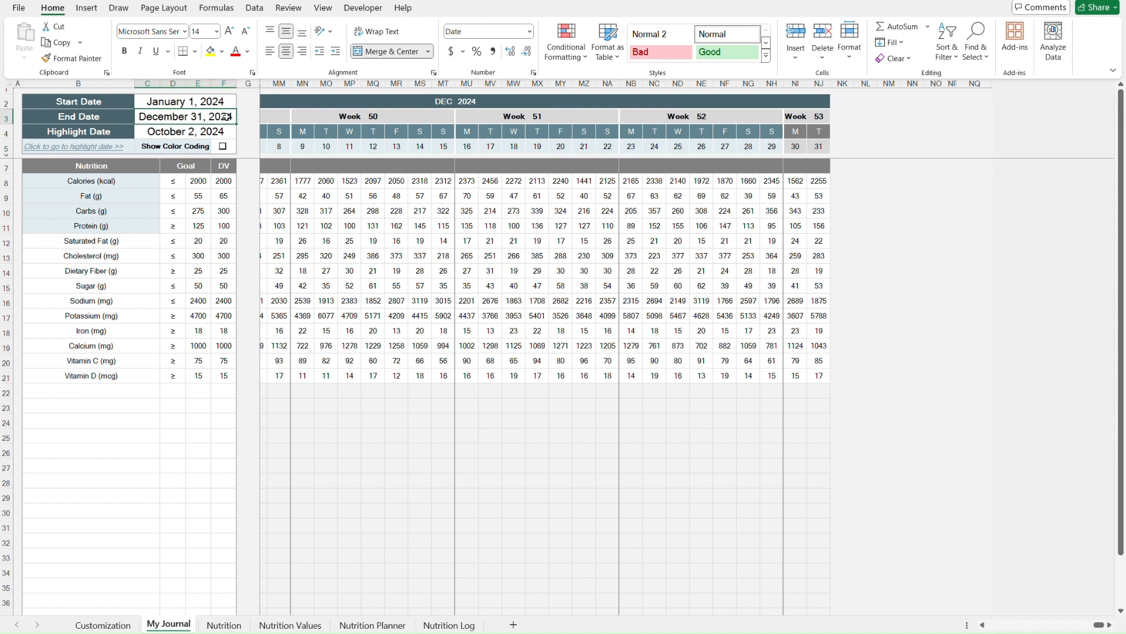
pyautogui.write('1/5/')
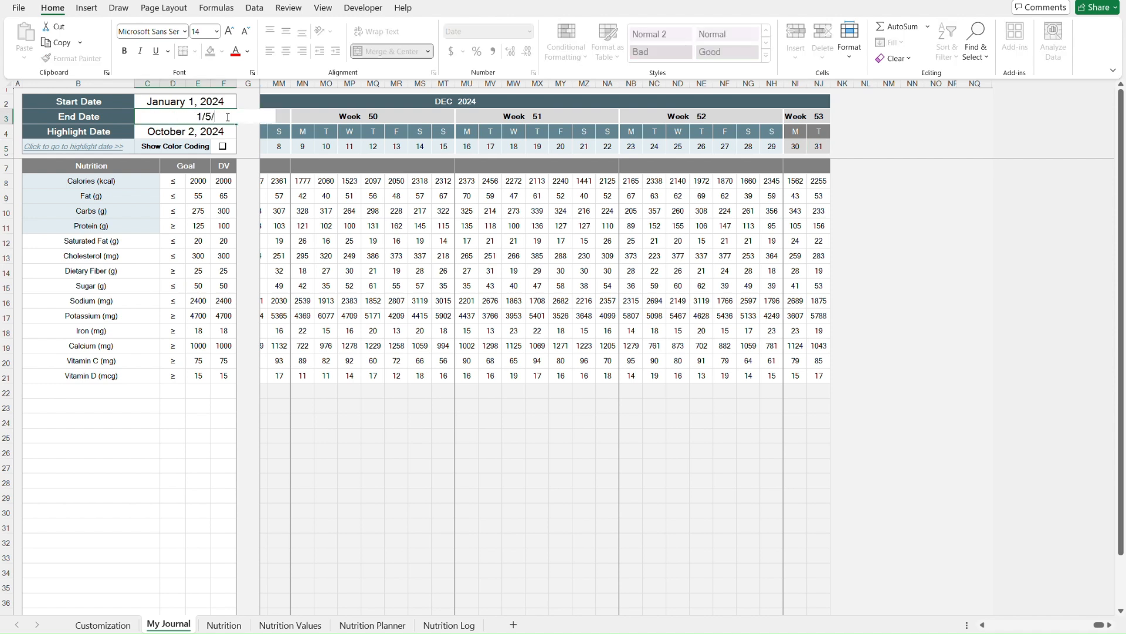
pyautogui.write('25')
pyautogui.press('Return')
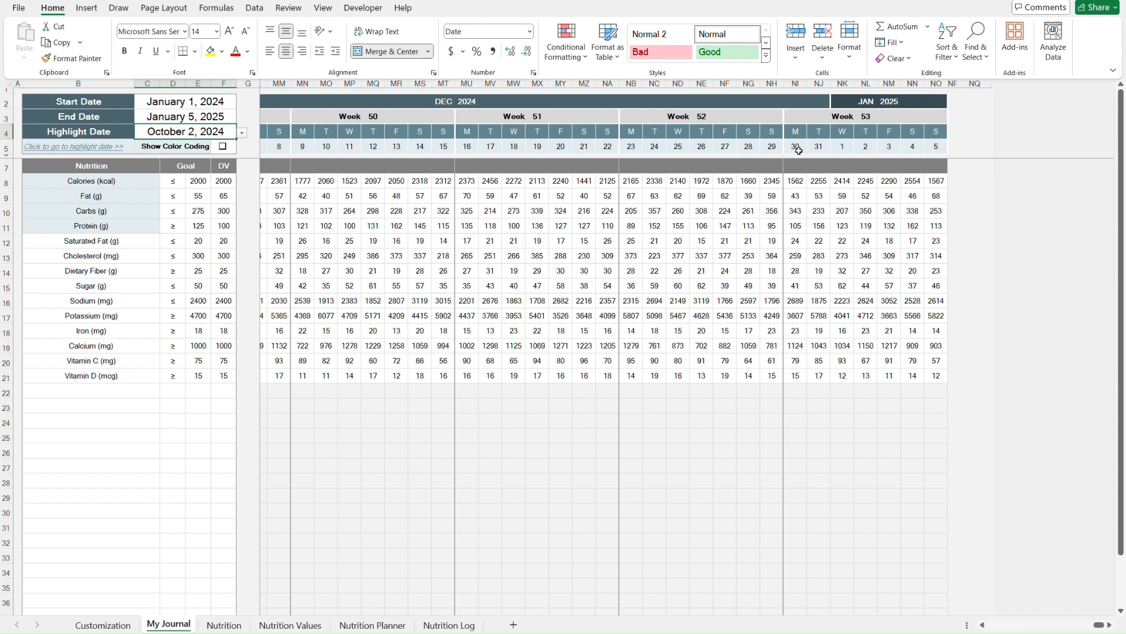
# - Set the End Date to 12/29/24 and return to the start of the sheet
pyautogui.click(228, 117)
pyautogui.write('12/')
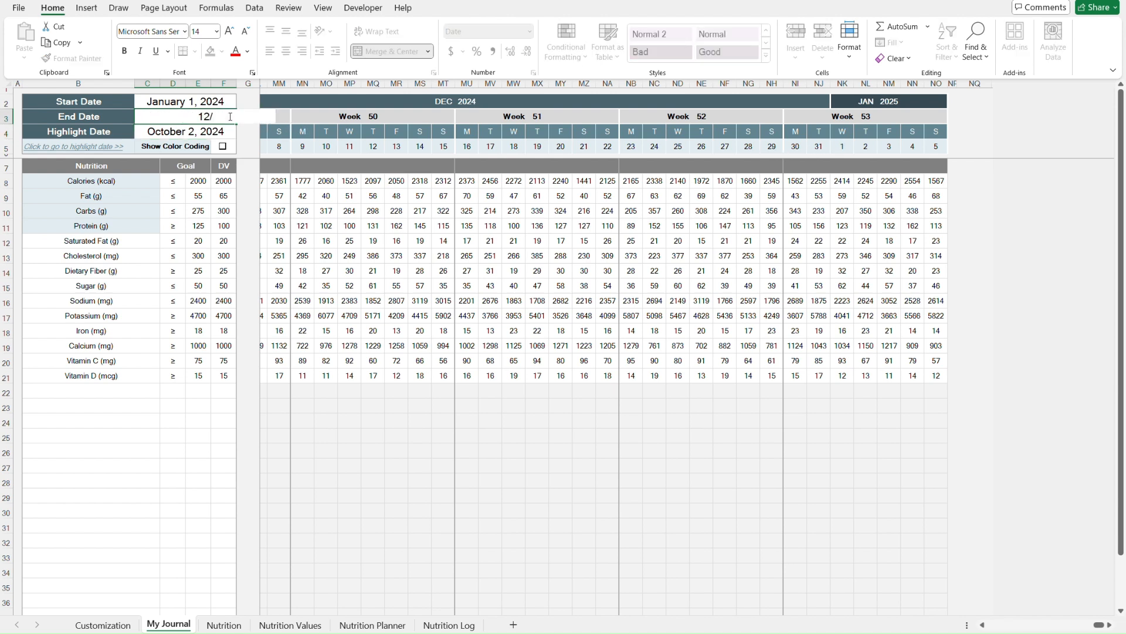
pyautogui.write('29/24')
pyautogui.press('Return')
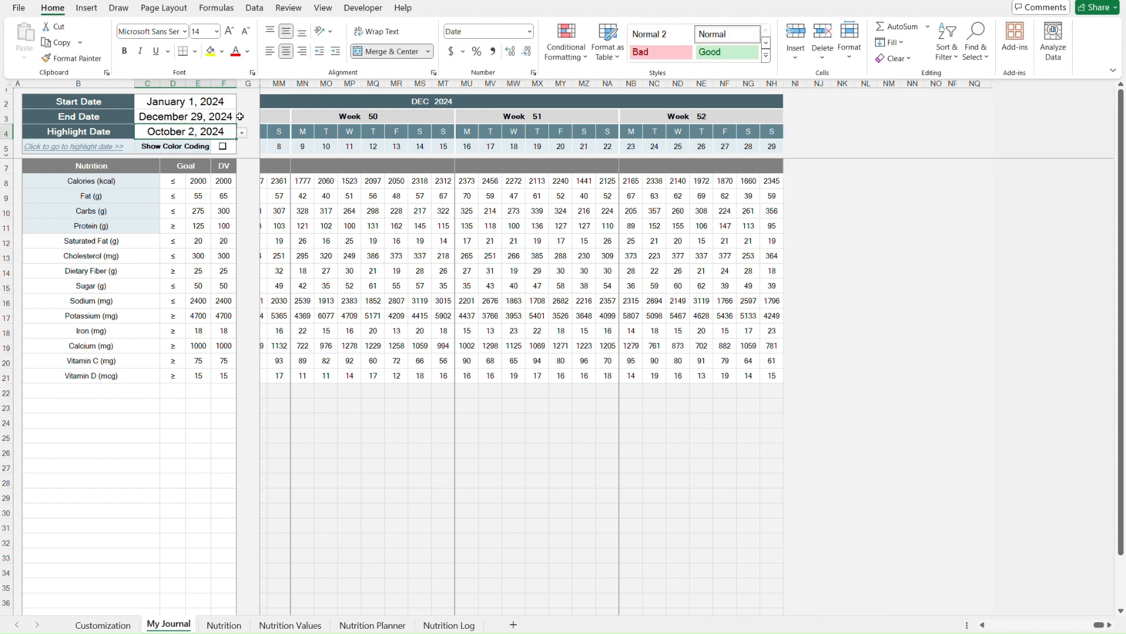
pyautogui.click(793, 124)
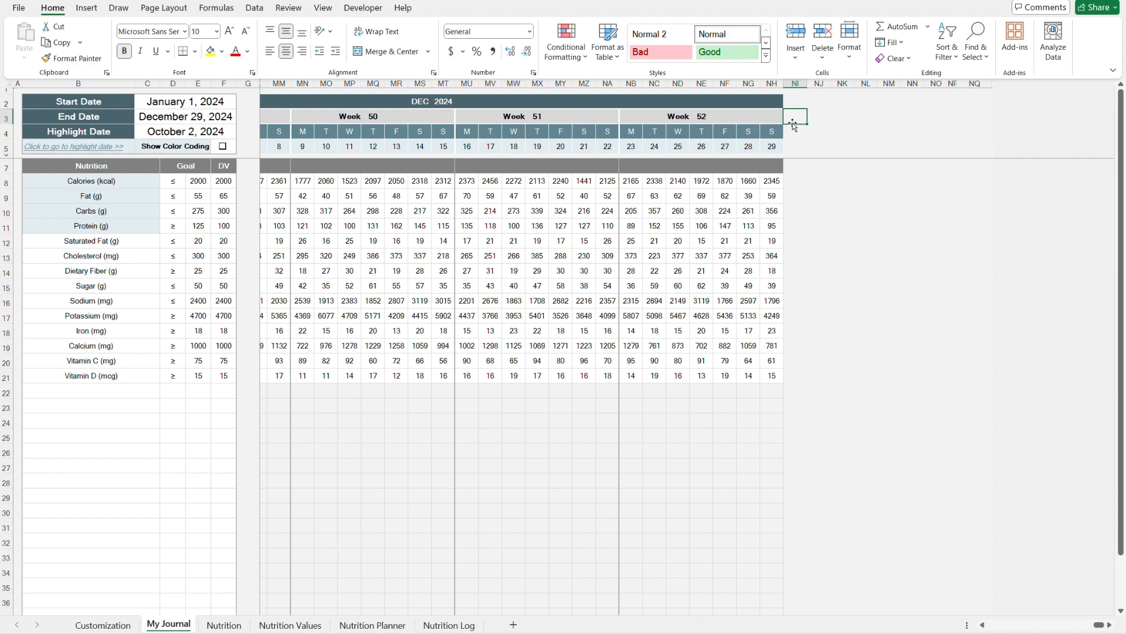
pyautogui.hotkey('ctrl', 'Home')
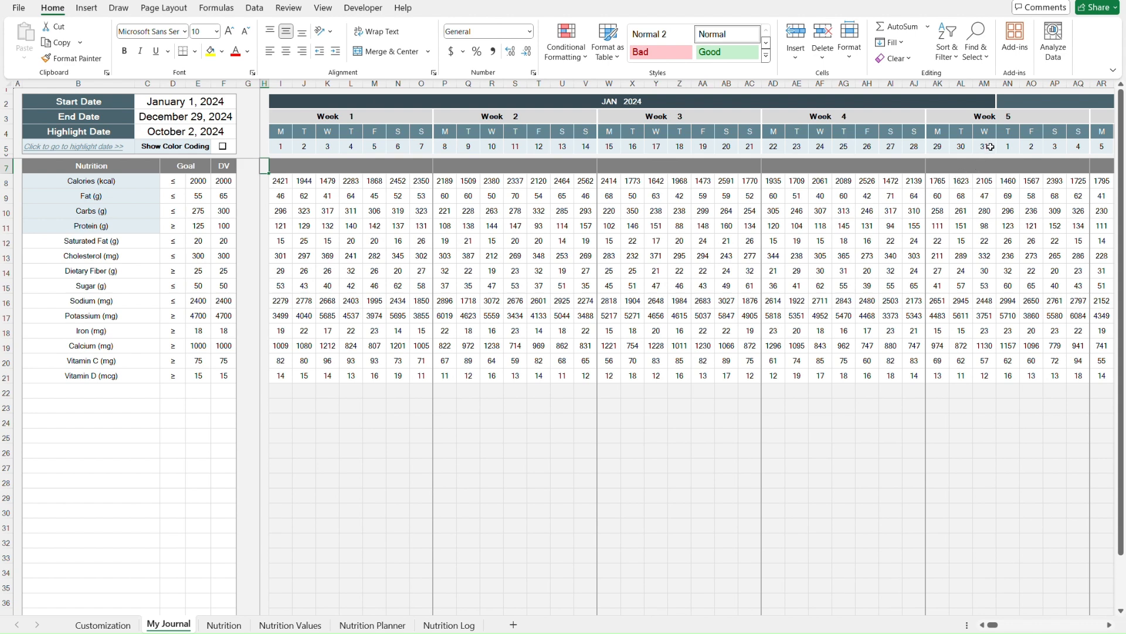
# - Try setting the End Date to 1/31/24, then undo the entry
pyautogui.click(169, 118)
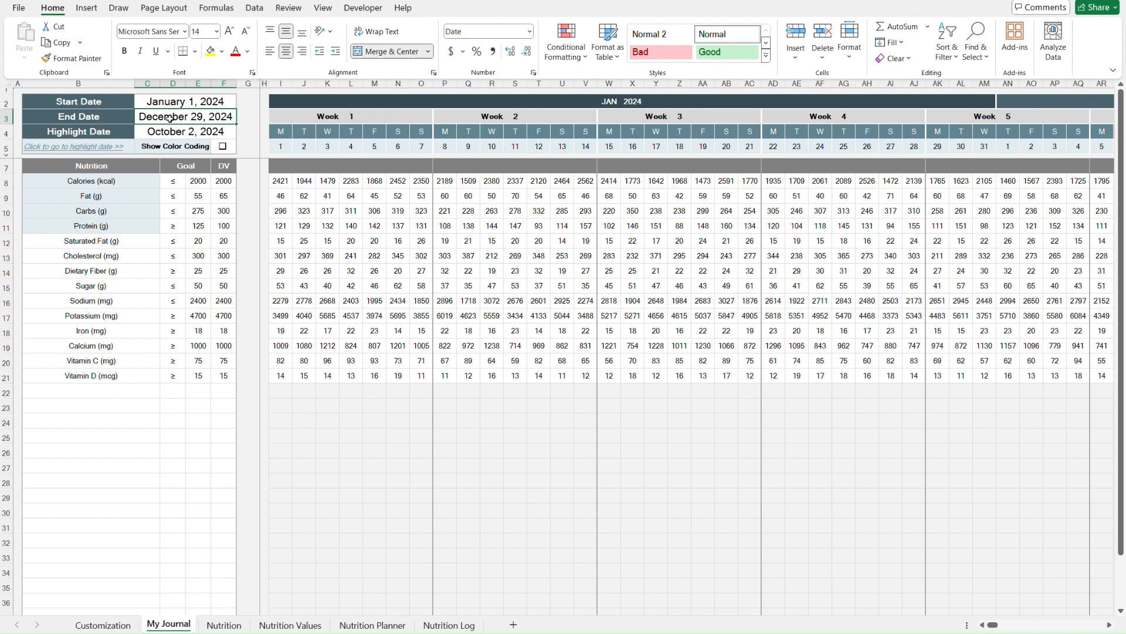
pyautogui.write('1/3')
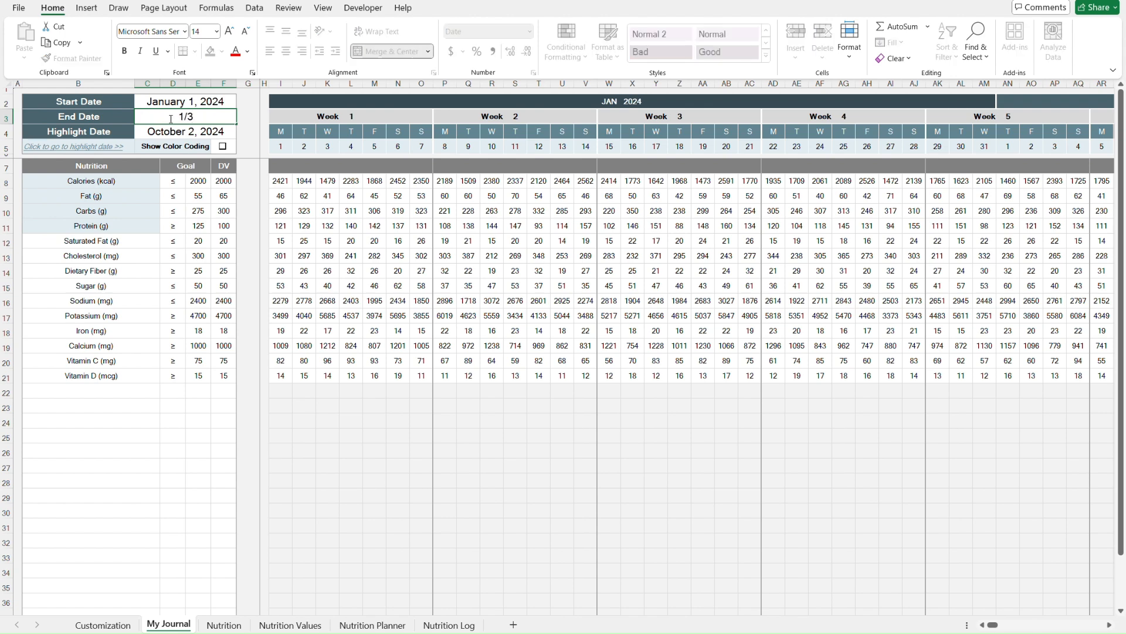
pyautogui.write('1/24')
pyautogui.press('Return')
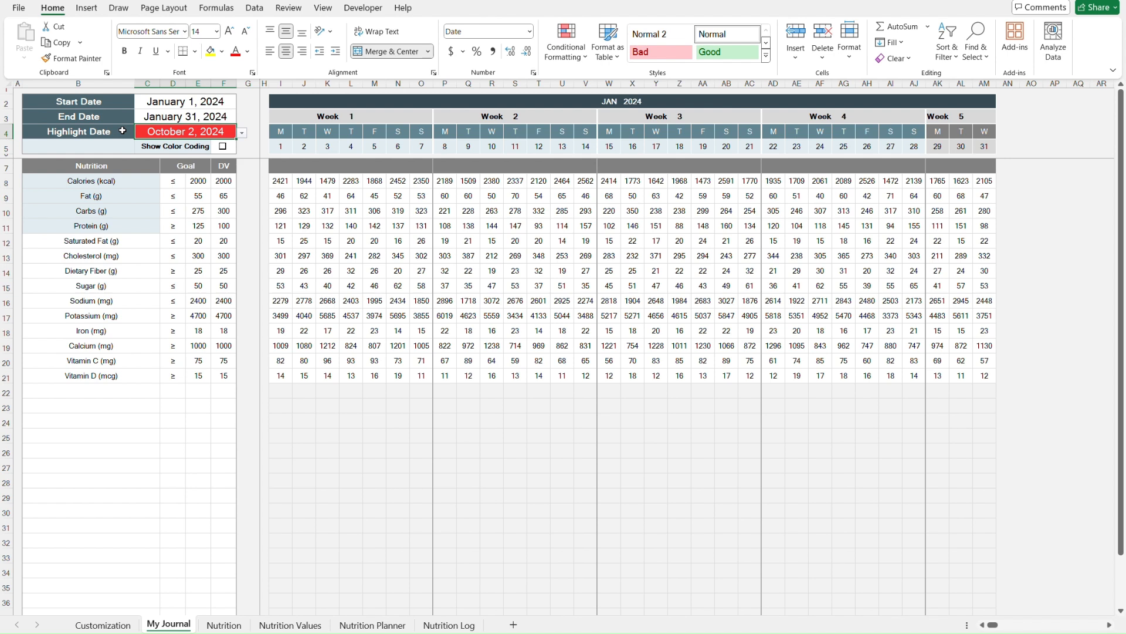
pyautogui.hotkey('ctrl', 'z')
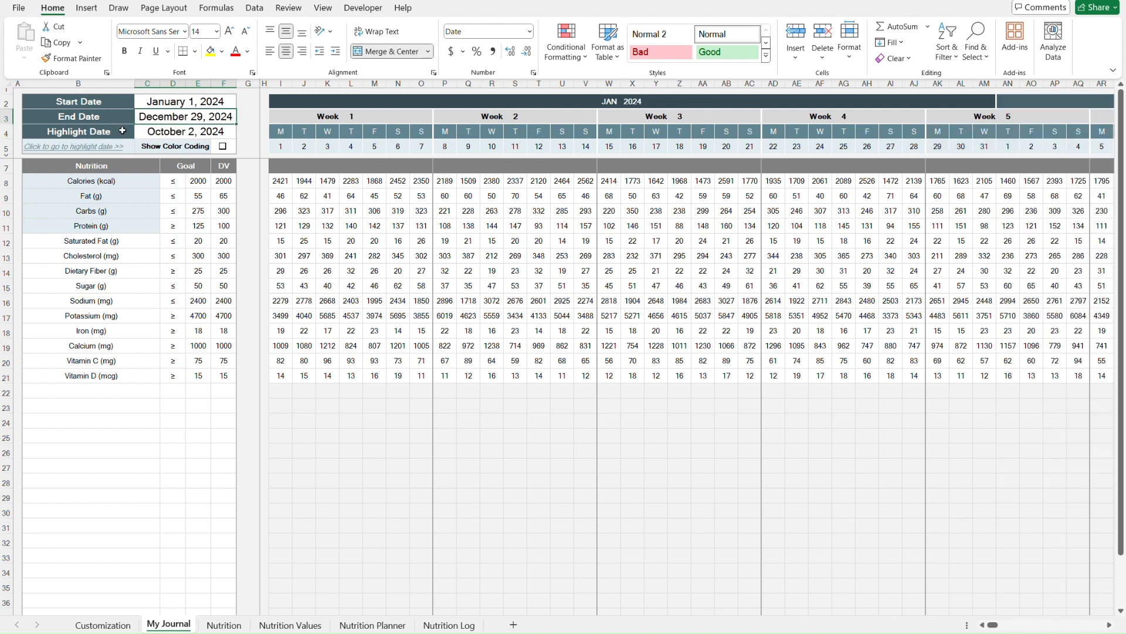
# - Step through the nutrient label cells in the goals table
pyautogui.press('Down')
pyautogui.press('Down')
pyautogui.press('Down')
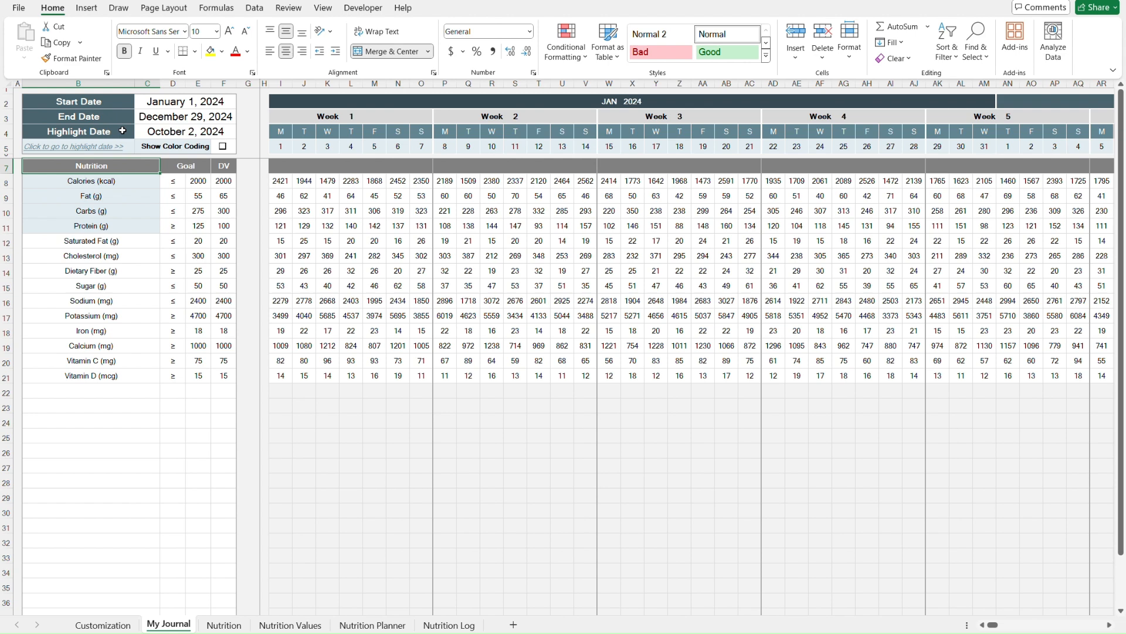
pyautogui.press('Return')
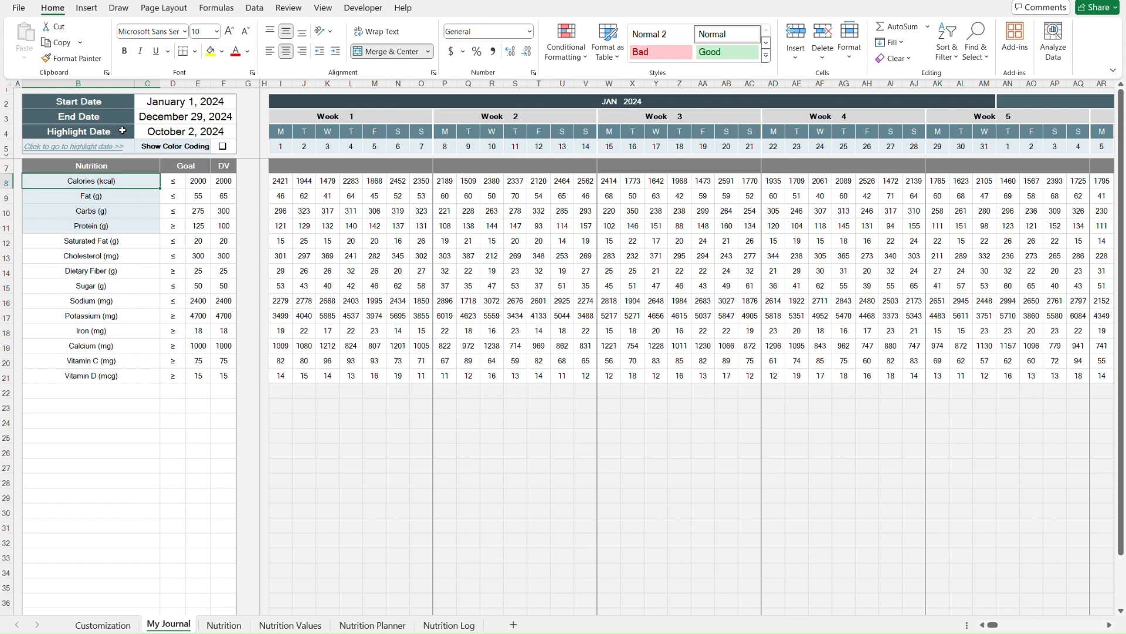
pyautogui.press('Return')
pyautogui.press('Return')
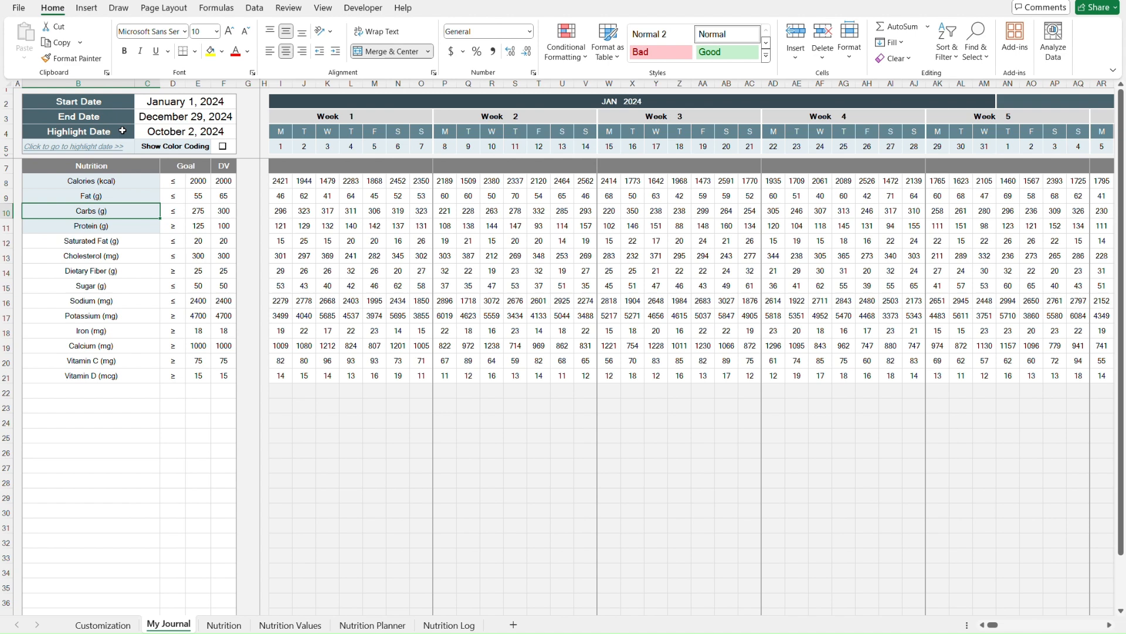
pyautogui.press('Return')
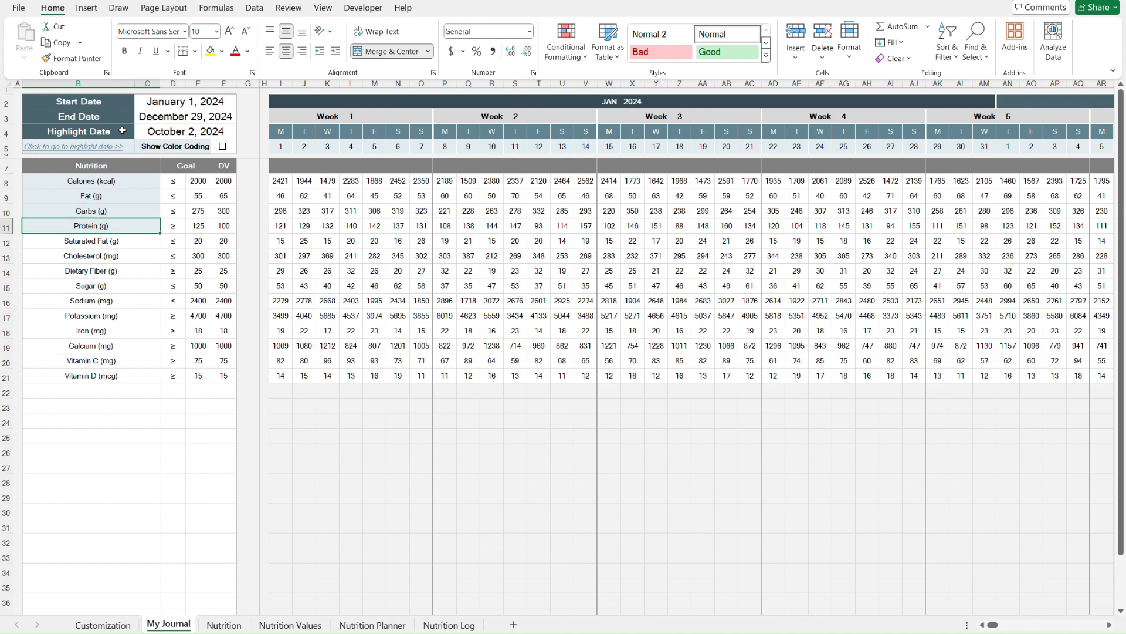
pyautogui.hotkey('shift', 'Return')
pyautogui.hotkey('shift', 'Return')
pyautogui.hotkey('shift', 'Return')
pyautogui.press('Return')
pyautogui.press('Return')
pyautogui.press('Return')
pyautogui.click(132, 373)
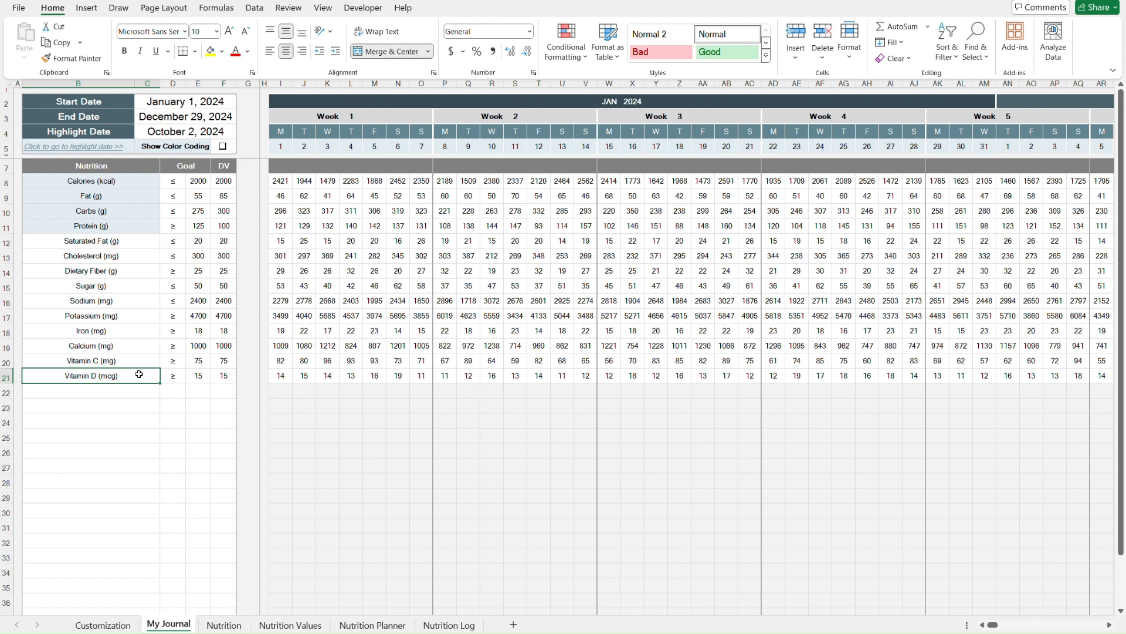
# - Examine the comparison and goal cells for Vitamin D and Cholesterol, then select the Cholesterol row
pyautogui.press('Right')
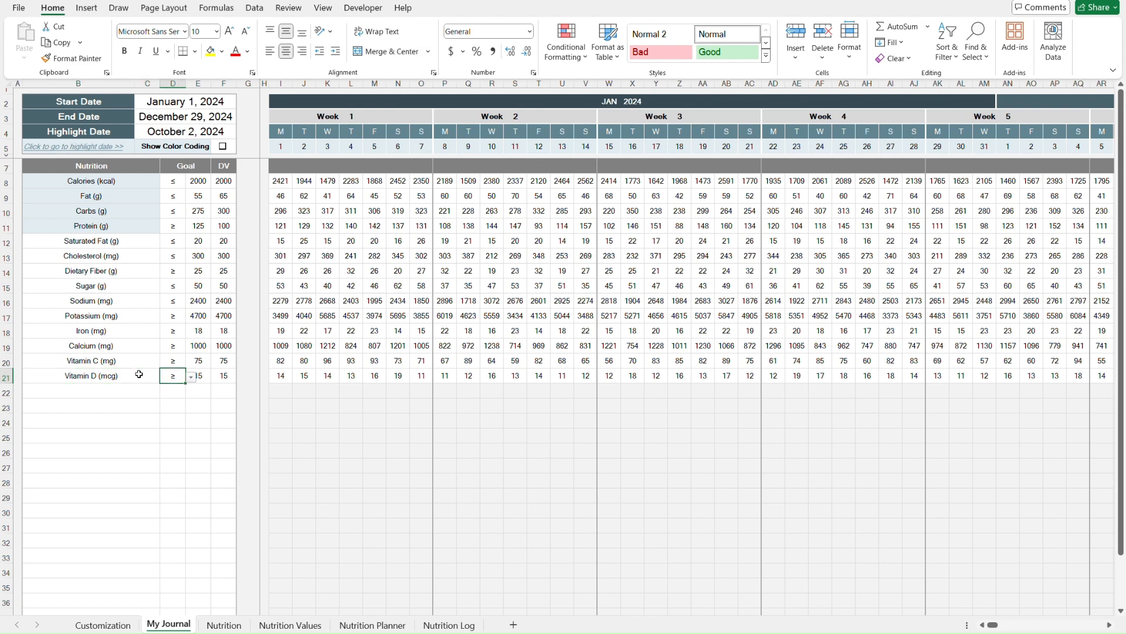
pyautogui.press('Right')
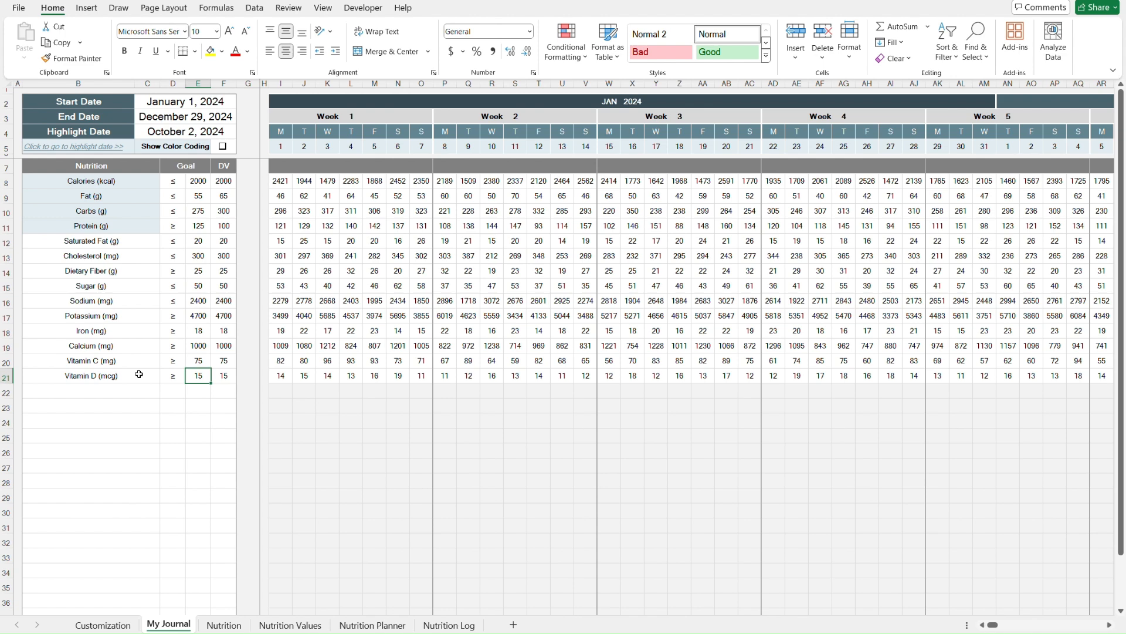
pyautogui.press('Left')
pyautogui.press('Left')
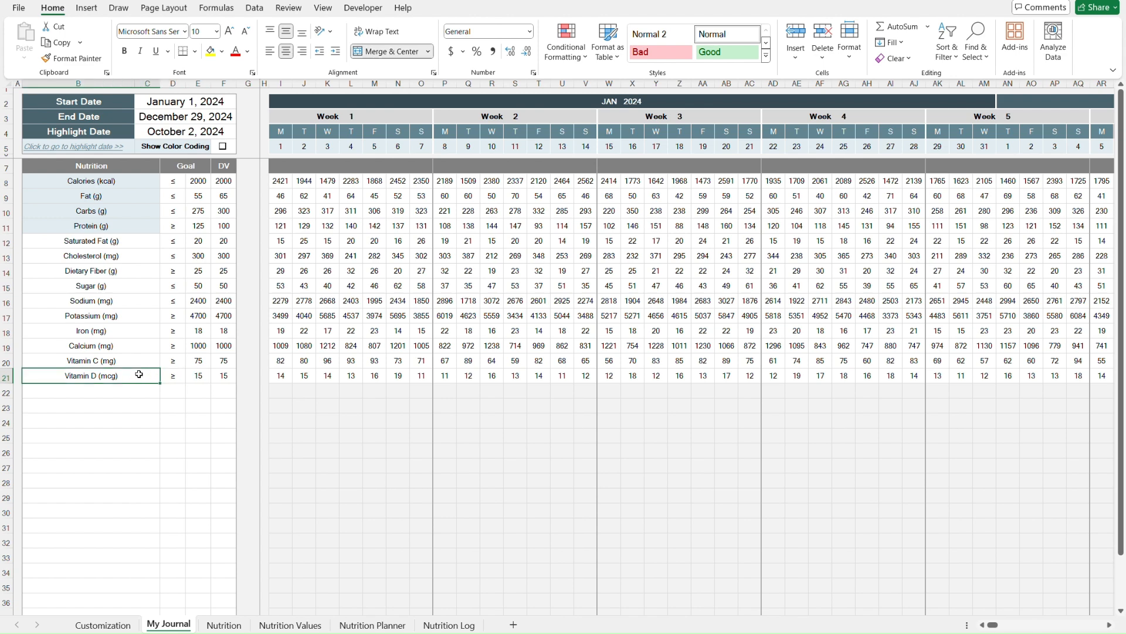
pyautogui.press('Right')
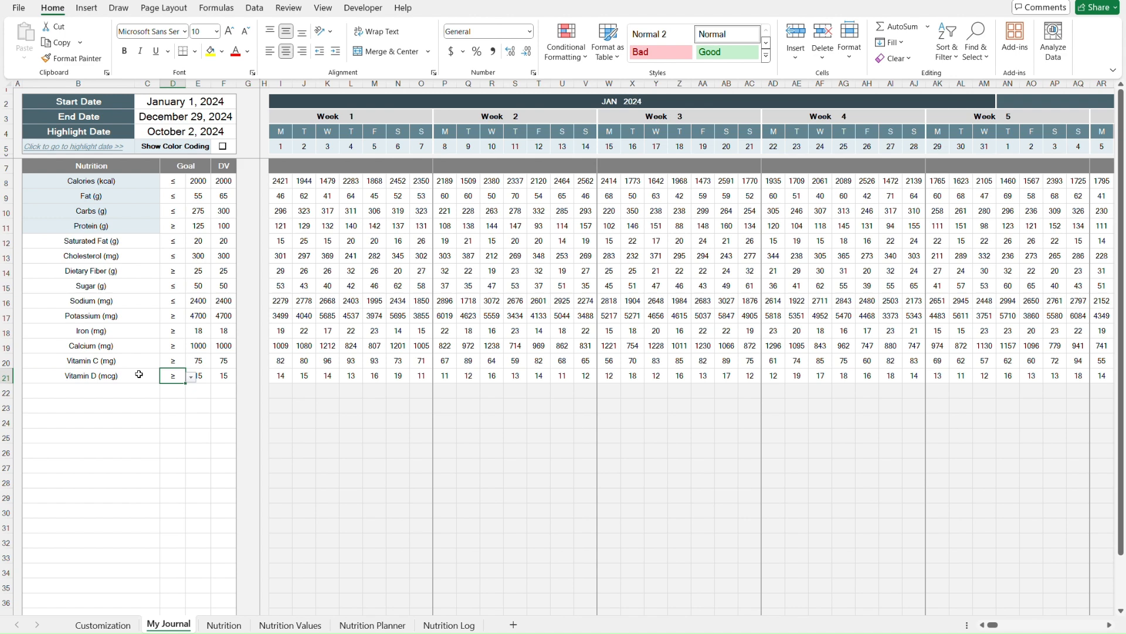
pyautogui.press('Right')
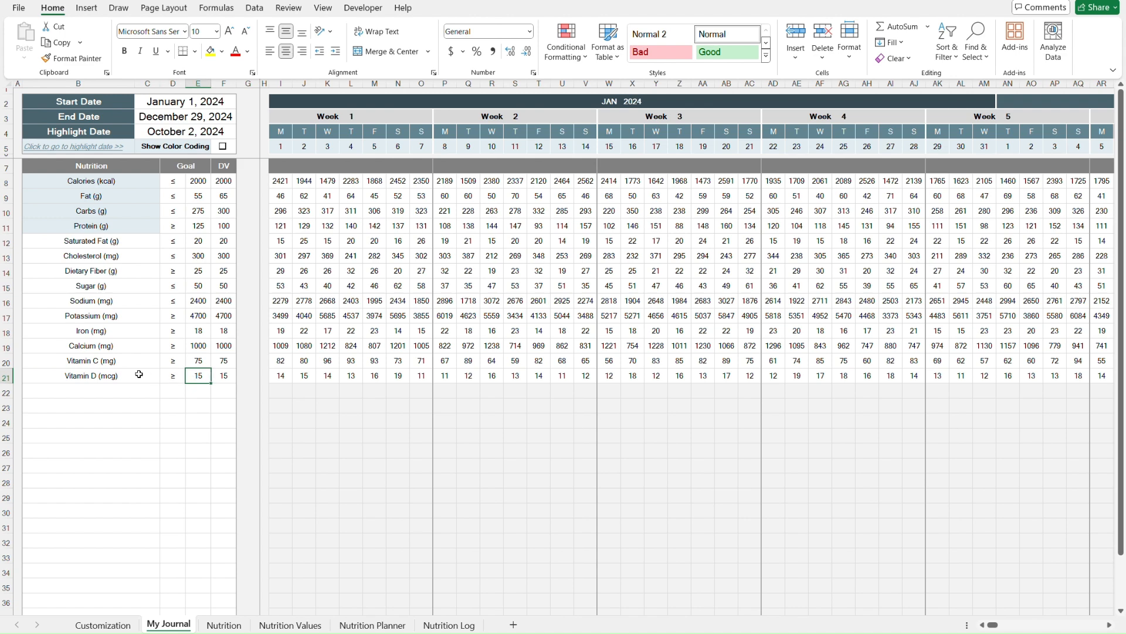
pyautogui.press('Left')
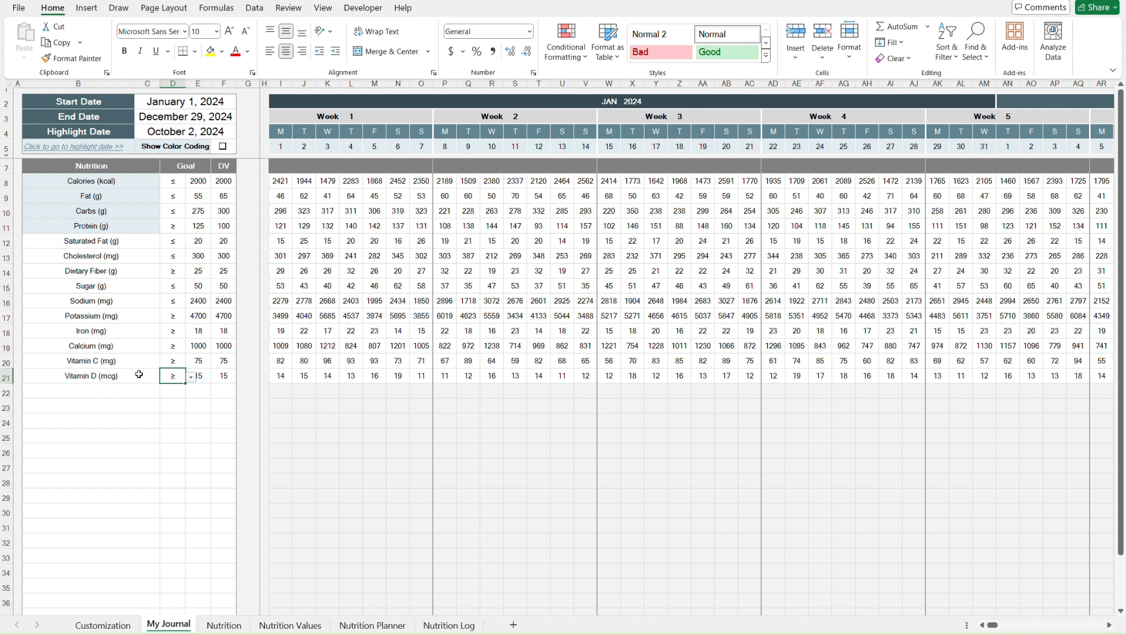
pyautogui.press('Up')
pyautogui.press('Up')
pyautogui.press('Up')
pyautogui.press('Up')
pyautogui.press('Up')
pyautogui.press('Up')
pyautogui.press('Up')
pyautogui.press('Up')
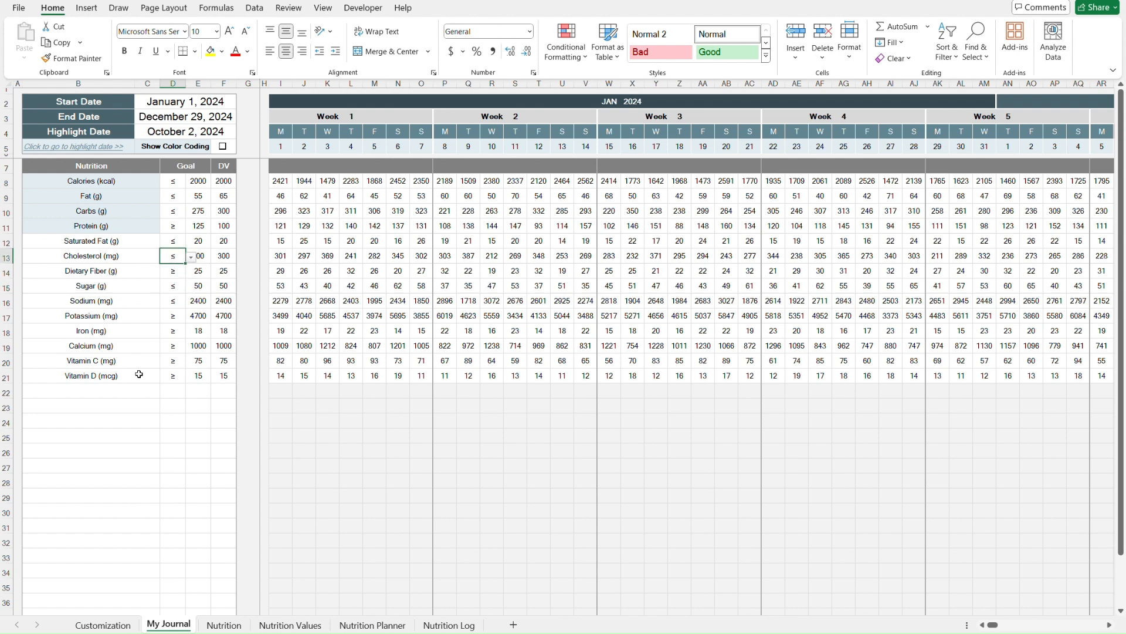
pyautogui.press('Right')
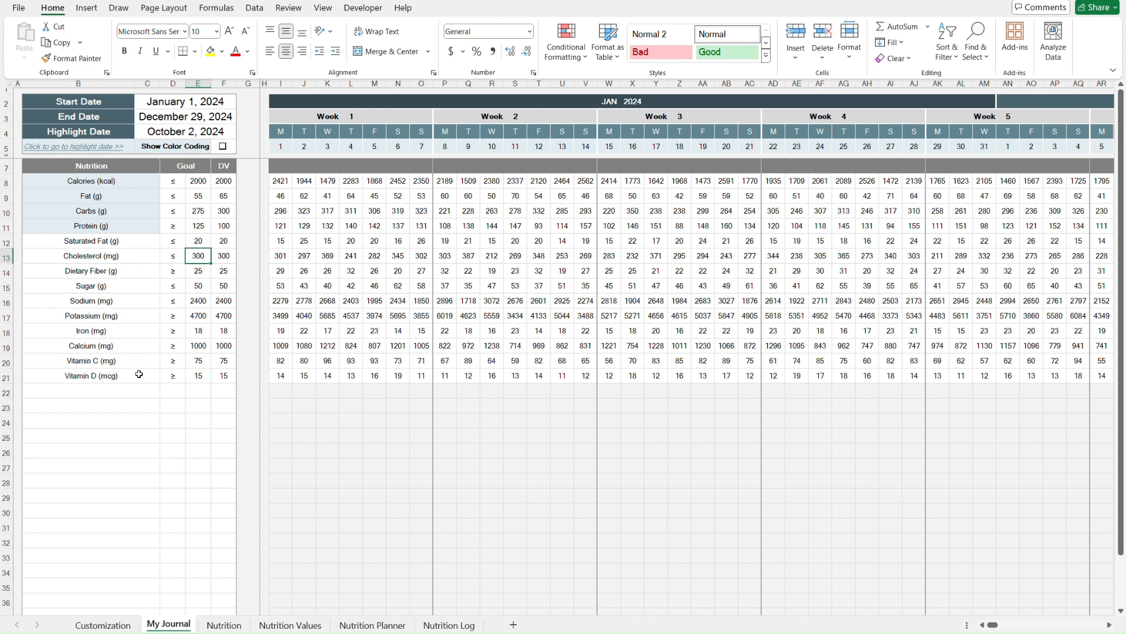
pyautogui.hotkey('shift', 'space')
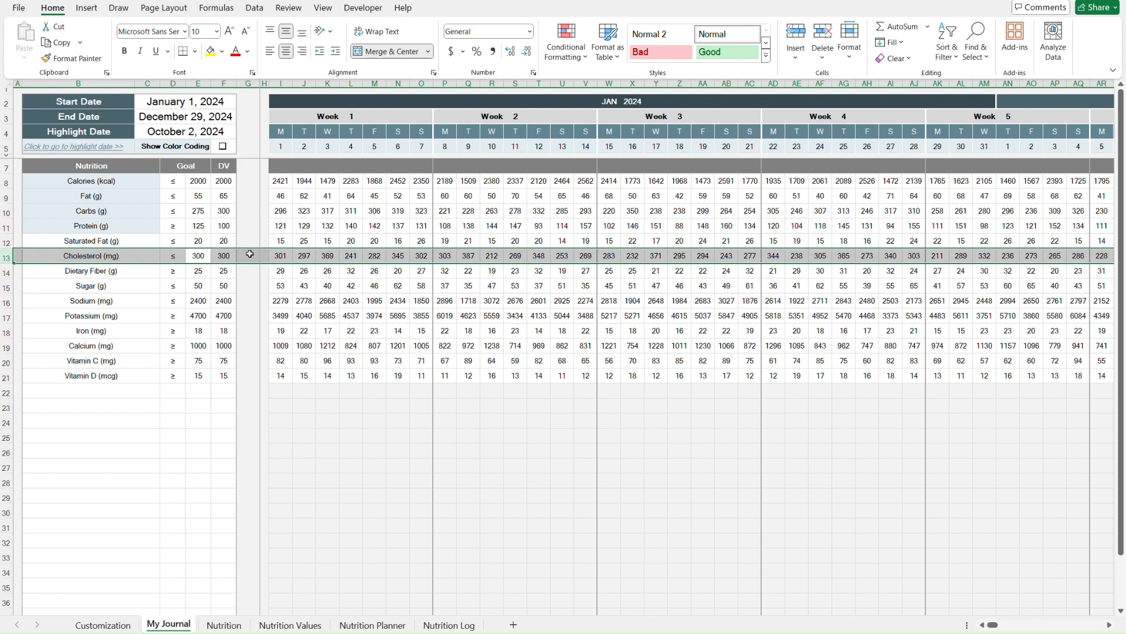
# - Select the Vitamin D row in the goals table and step across to its Goal and DV cells
pyautogui.press('Down')
pyautogui.press('Down')
pyautogui.press('Down')
pyautogui.press('Down')
pyautogui.press('Down')
pyautogui.press('Down')
pyautogui.press('Down')
pyautogui.press('Down')
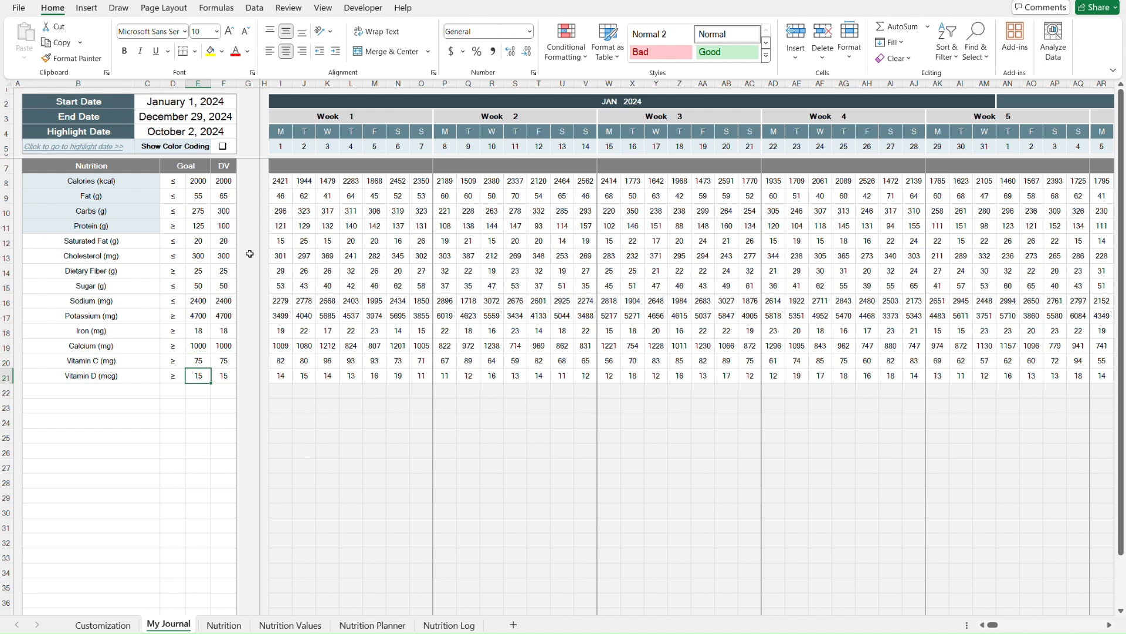
pyautogui.hotkey('shift', 'space')
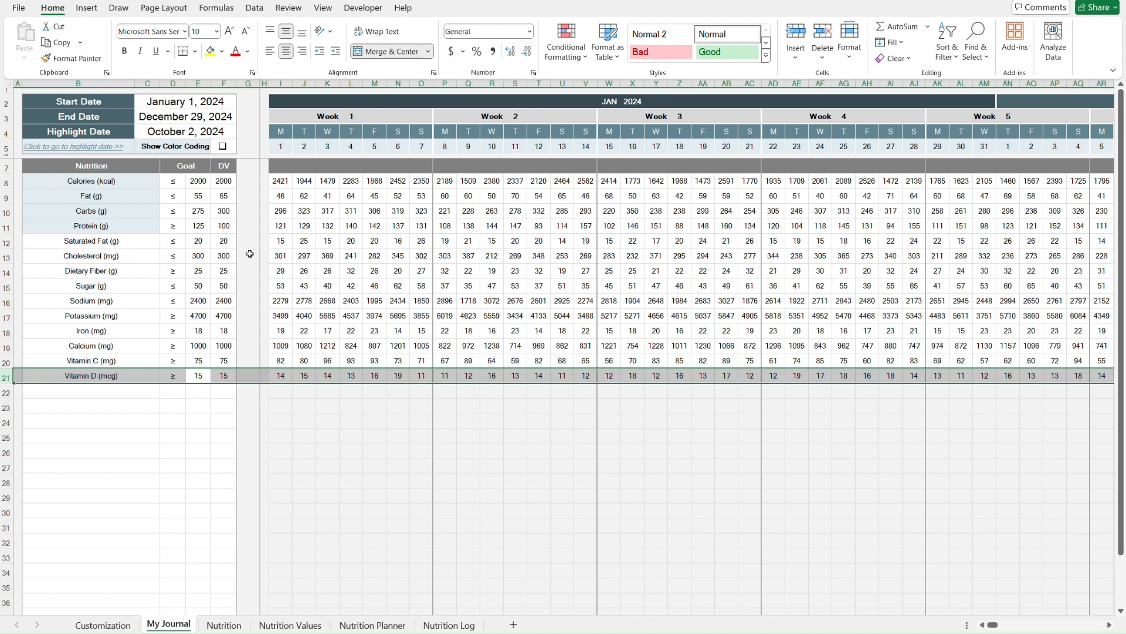
pyautogui.press('Left')
pyautogui.press('Right')
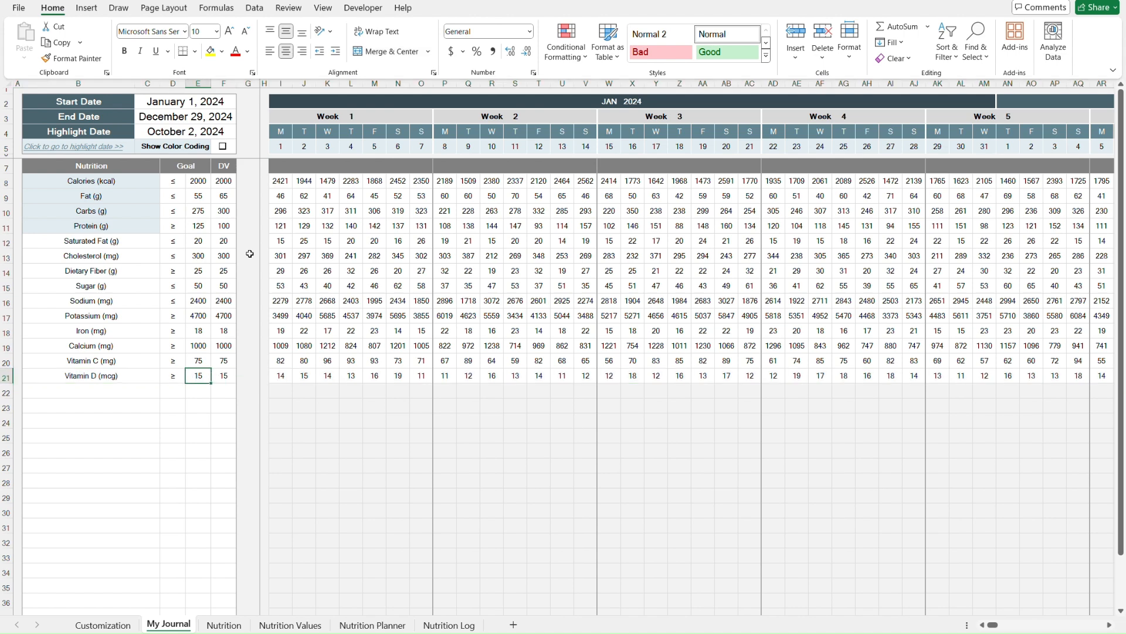
pyautogui.press('Right')
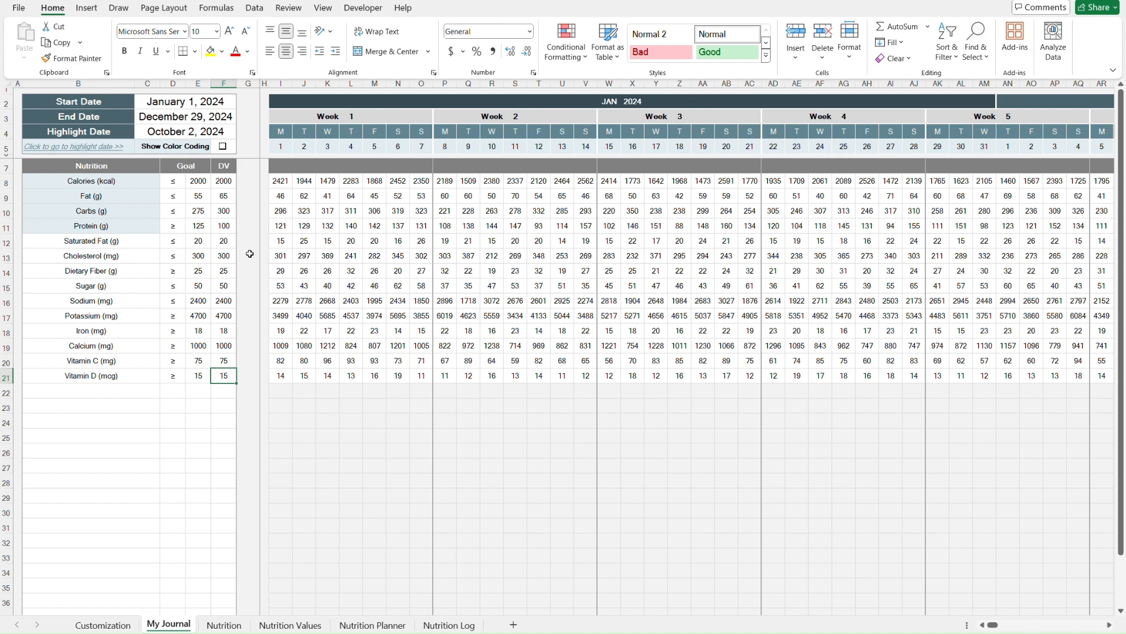
# - Visit the Nutrition Values sheet, then return to My Journal and step through the Vitamin D daily values
pyautogui.click(300, 627)
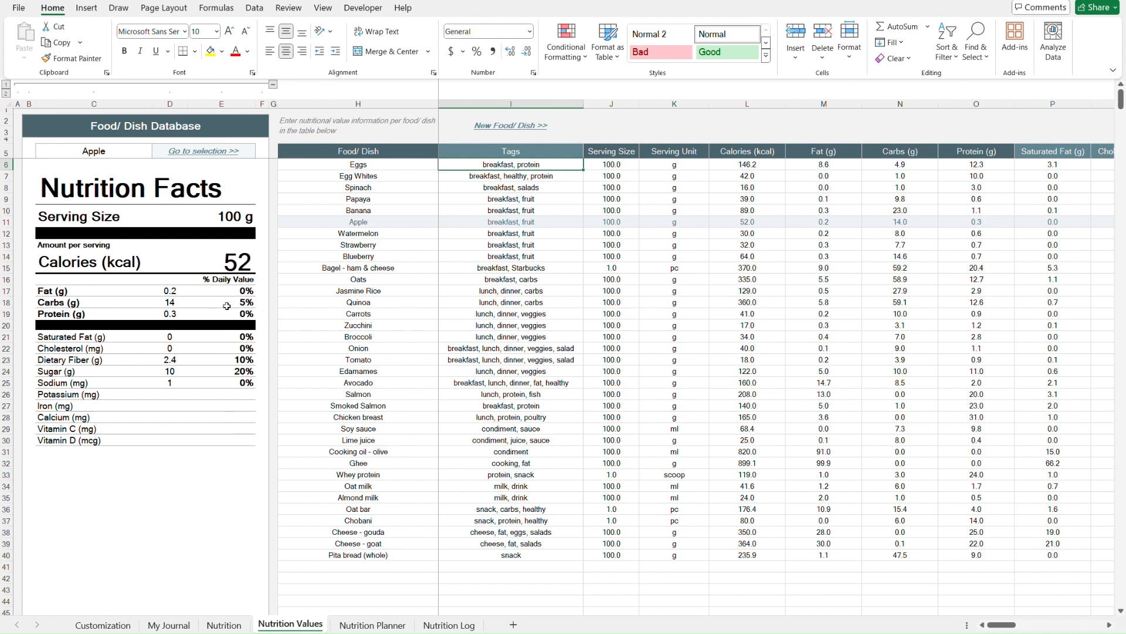
pyautogui.click(182, 626)
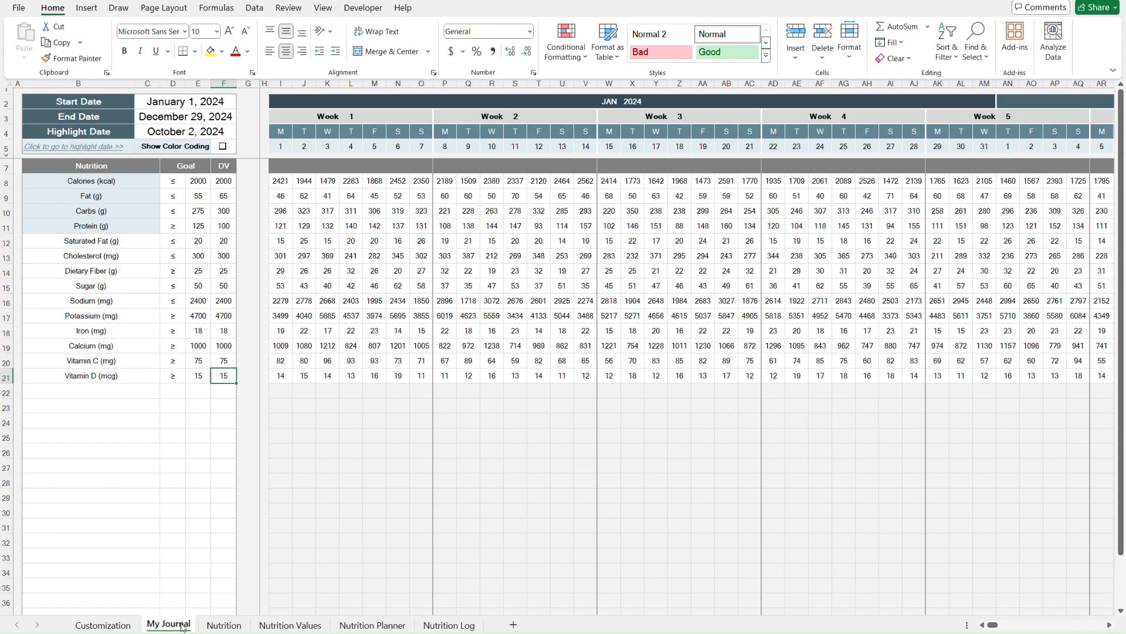
pyautogui.click(254, 377)
pyautogui.press('Right')
pyautogui.press('Right')
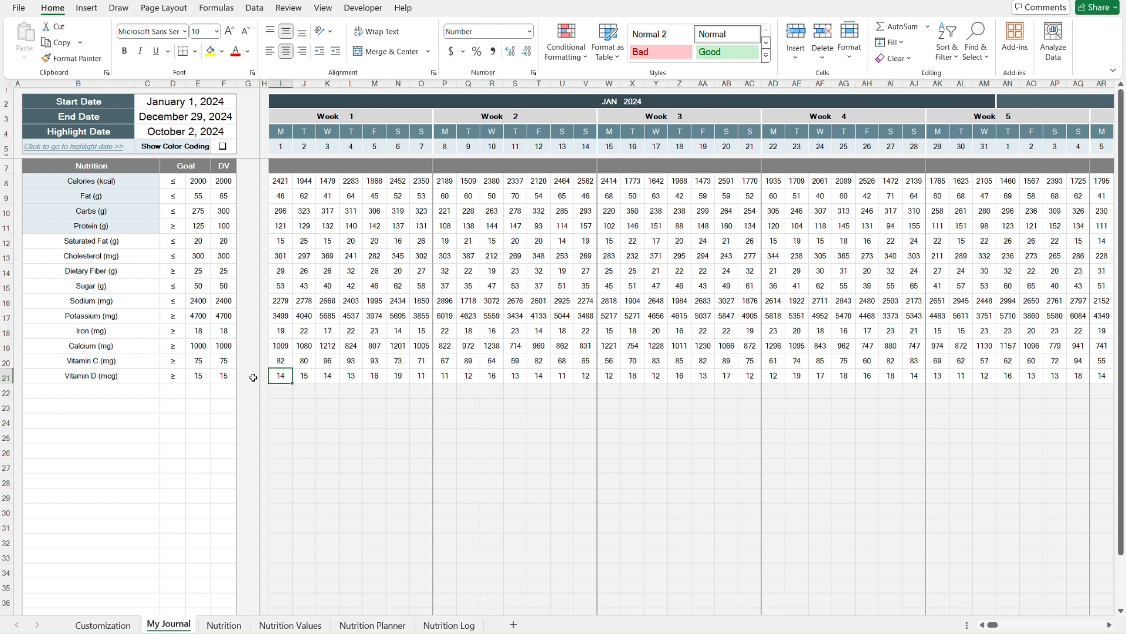
pyautogui.press('Right')
pyautogui.press('Right')
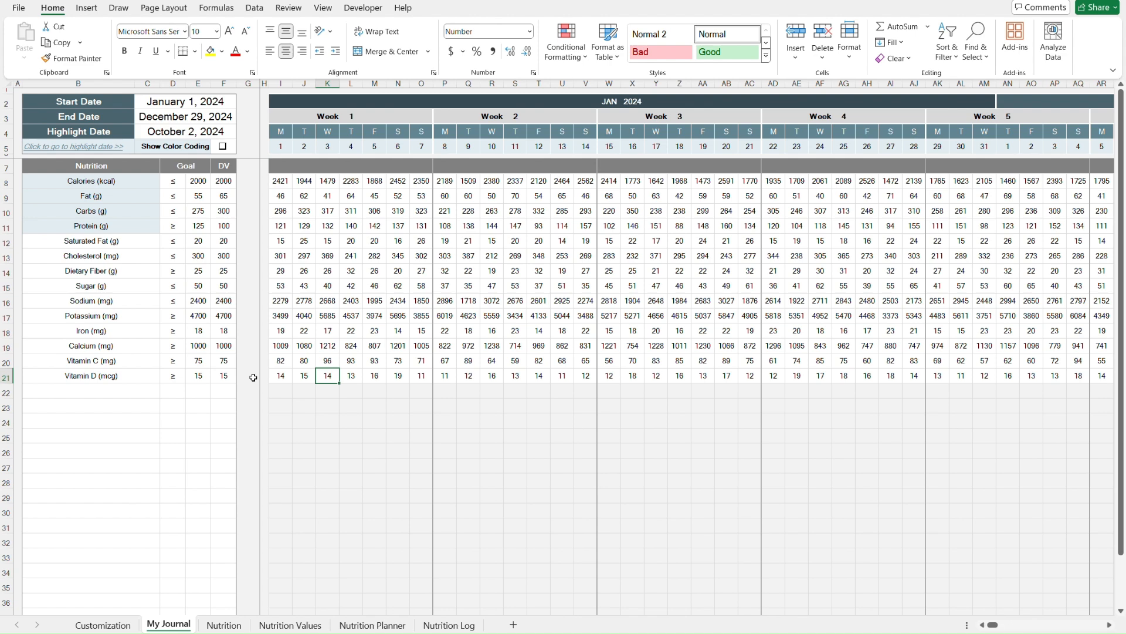
# - Open the Nutrition Planner sheet and examine its Nutrition Metric summary, selecting the Total column
pyautogui.click(373, 625)
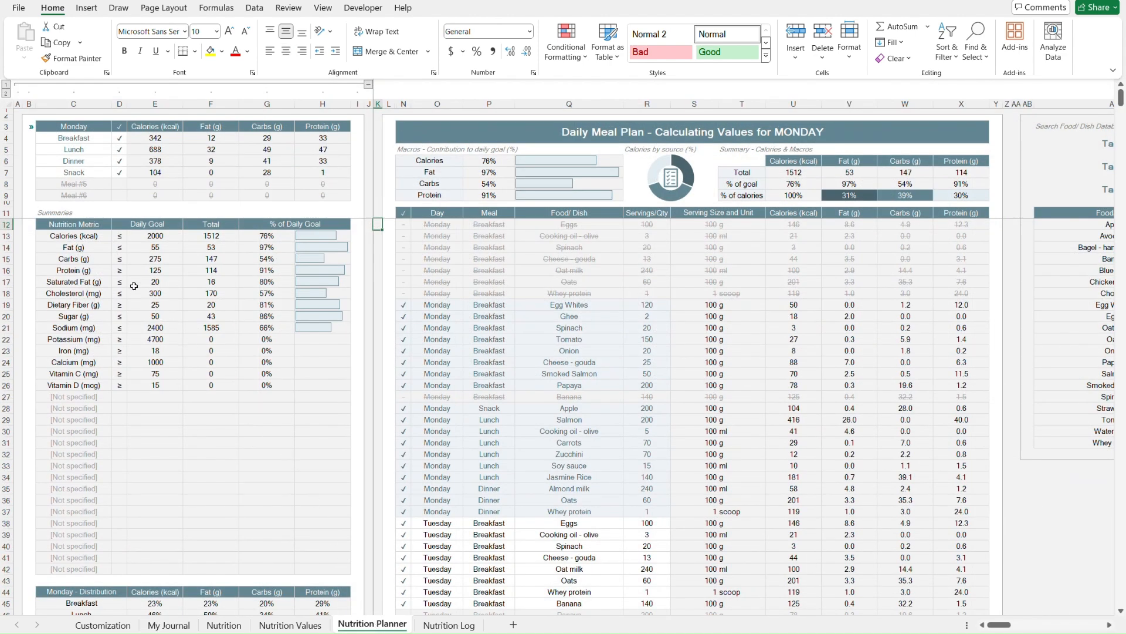
pyautogui.click(43, 224)
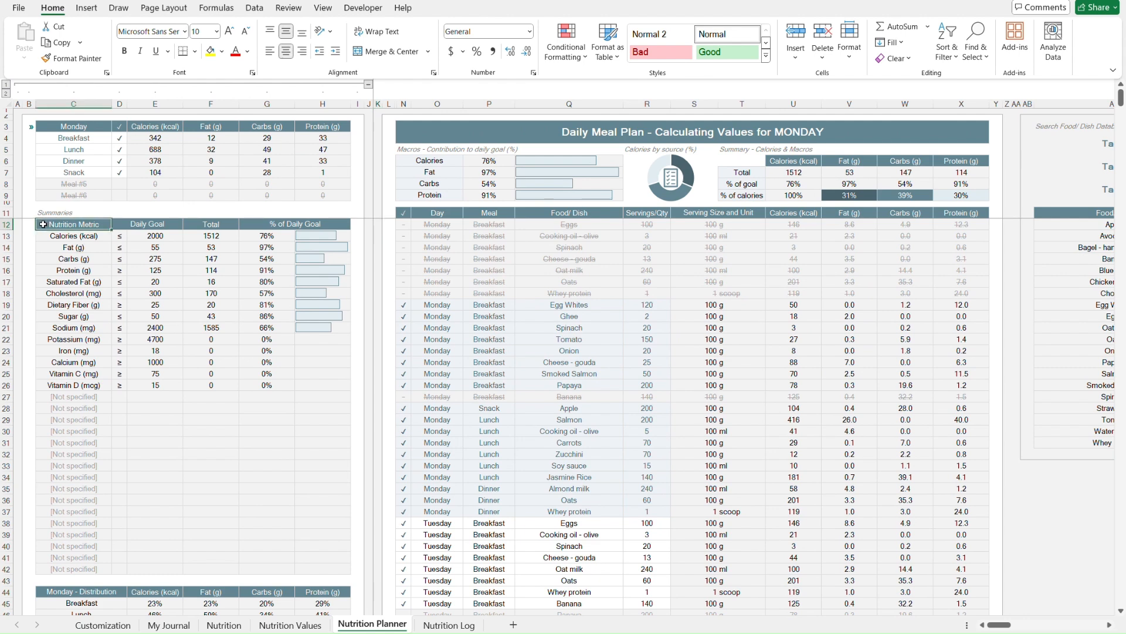
pyautogui.press('Right')
pyautogui.press('Right')
pyautogui.press('Right')
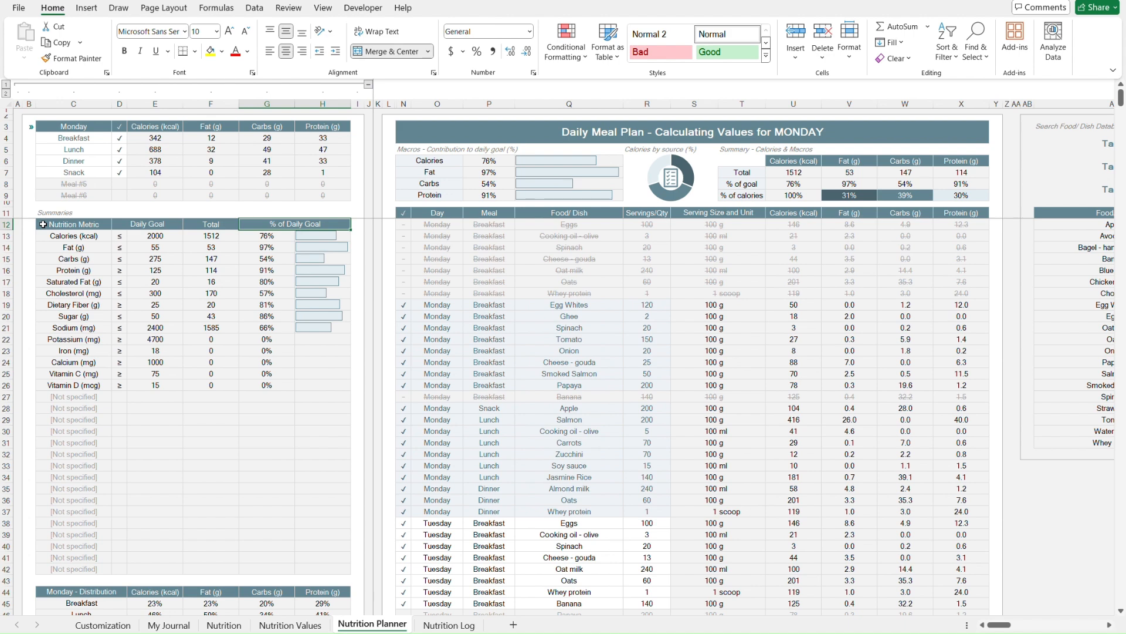
pyautogui.press('Left')
pyautogui.press('Down')
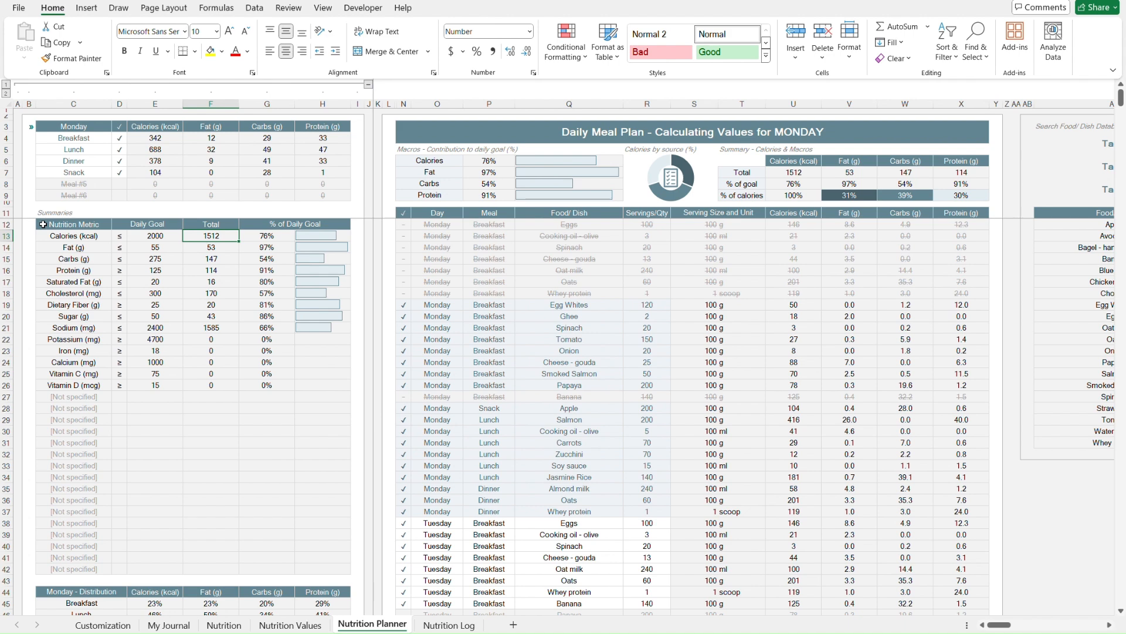
pyautogui.hotkey('shift', 'Down')
pyautogui.hotkey('ctrl', 'shift', 'Down')
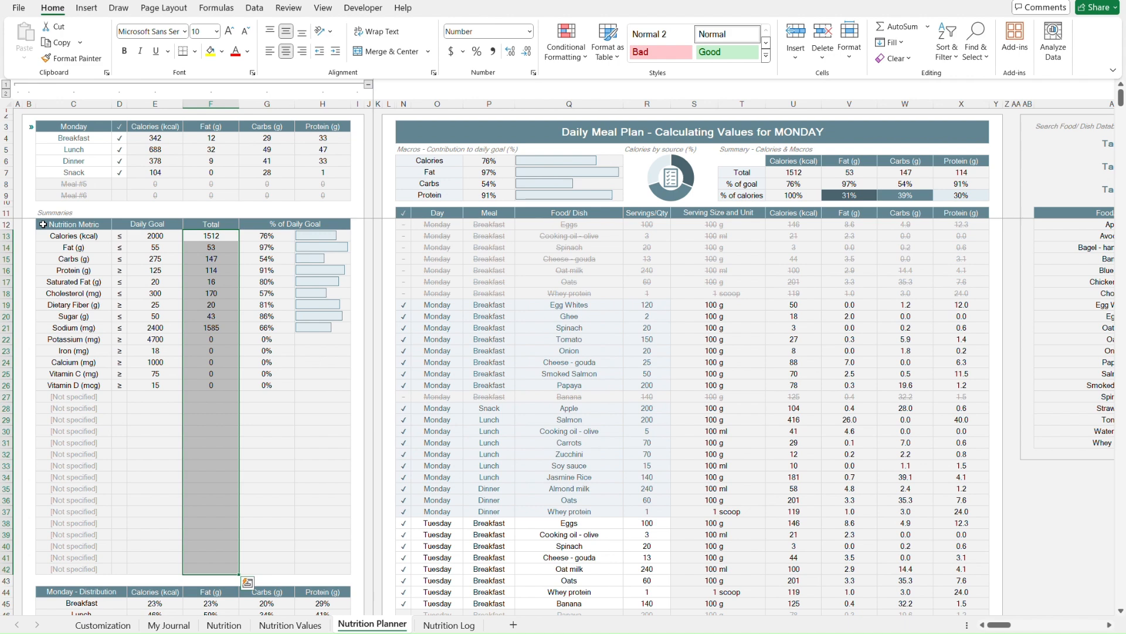
# - Return to My Journal, jump to the highlight date in the daily grid, then go back to the start
pyautogui.click(168, 625)
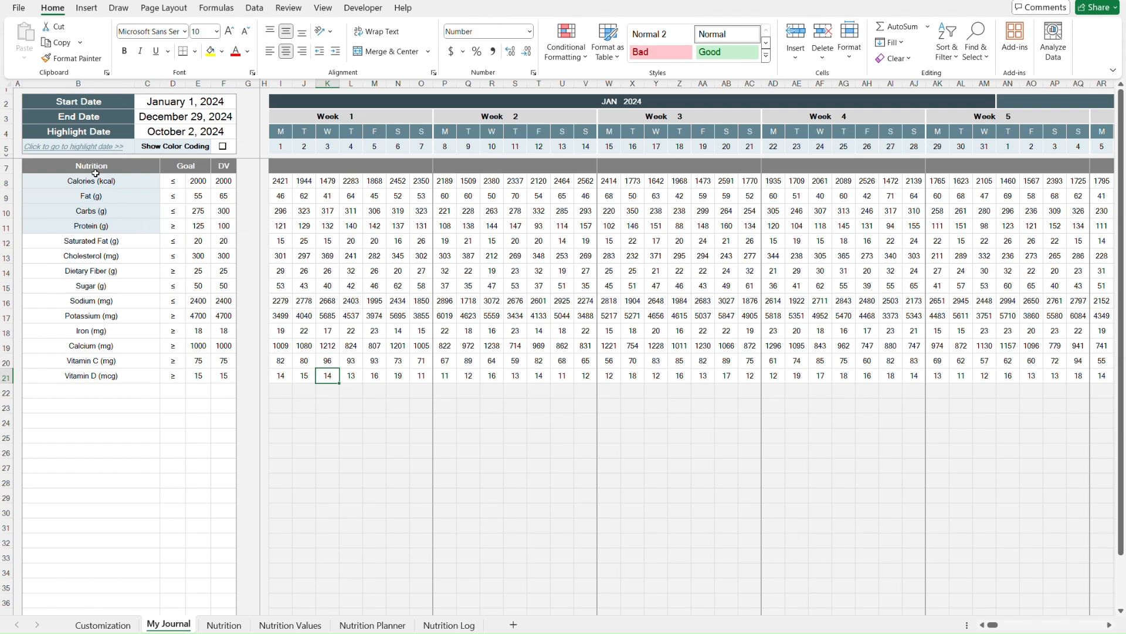
pyautogui.click(85, 146)
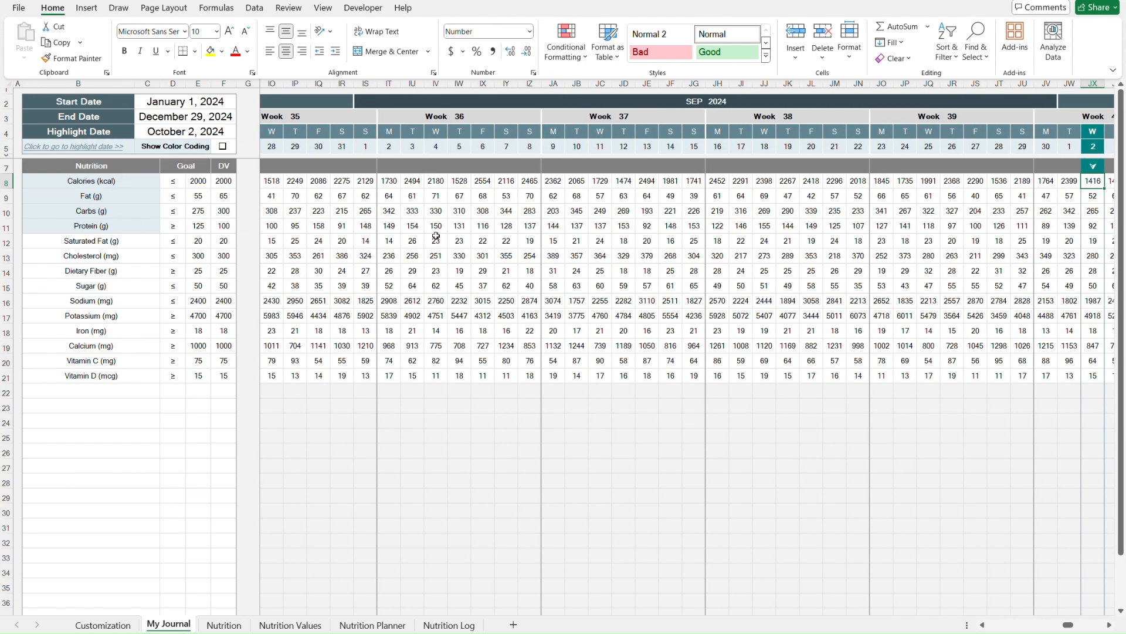
pyautogui.hscroll(5, 608, 260)
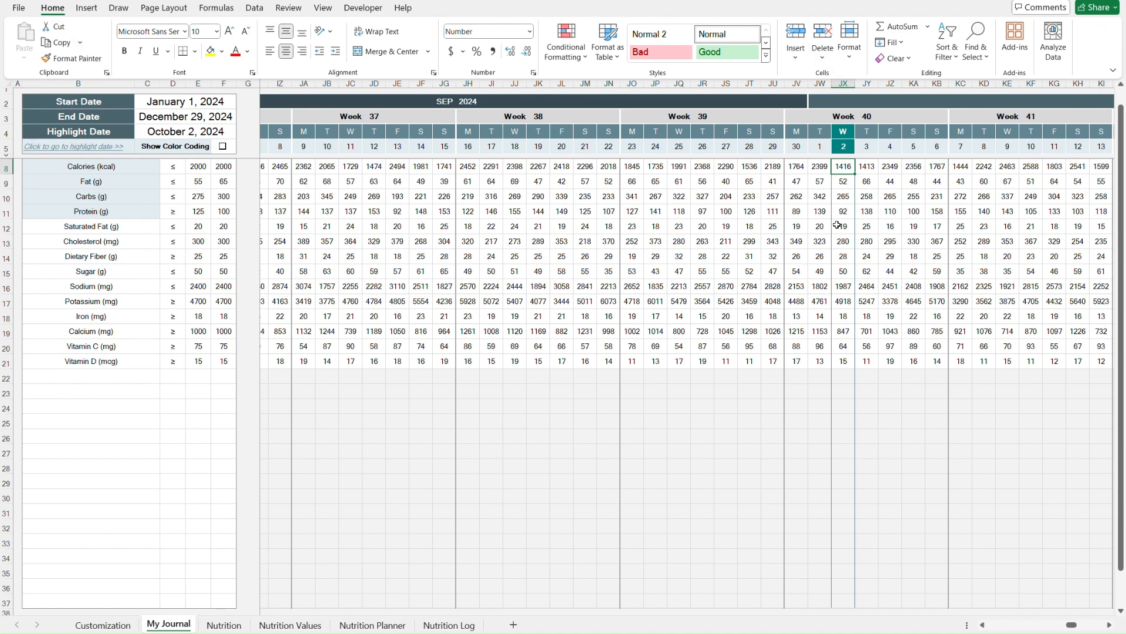
pyautogui.scroll(1, 778, 228)
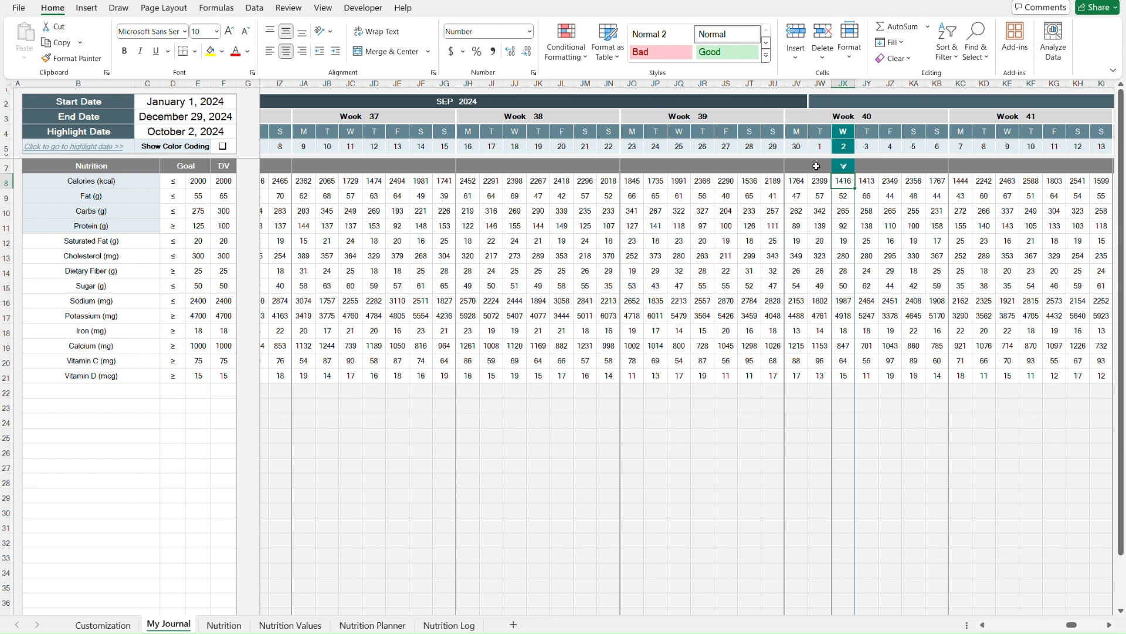
pyautogui.press('Home')
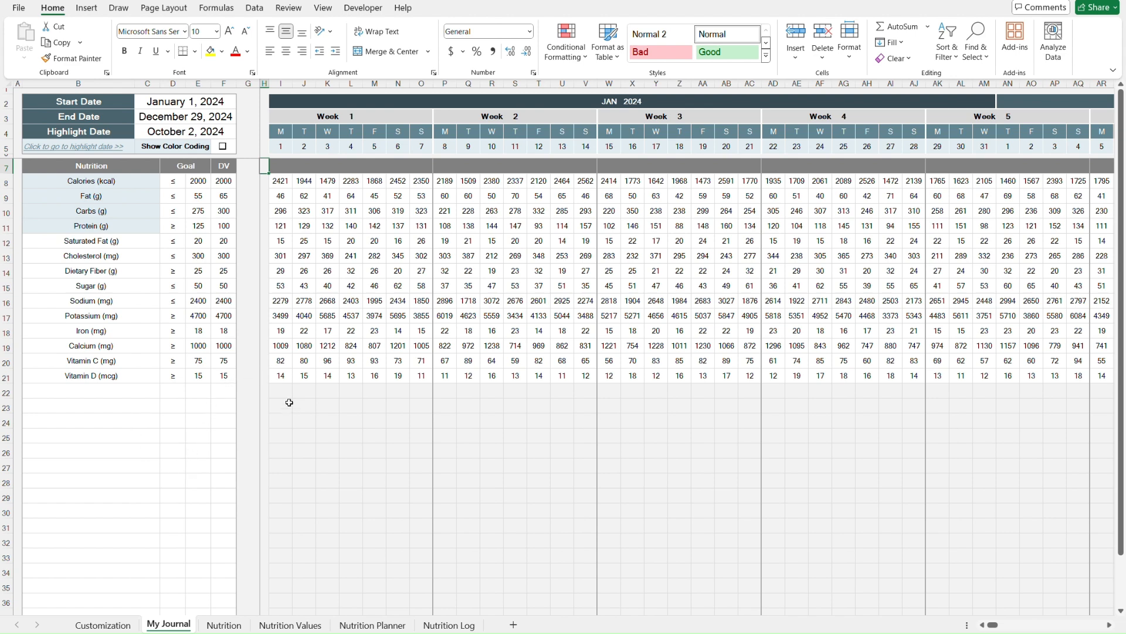
# - Delete the Vitamin D (mcg) label from the nutrients table
pyautogui.click(248, 372)
pyautogui.press('Down')
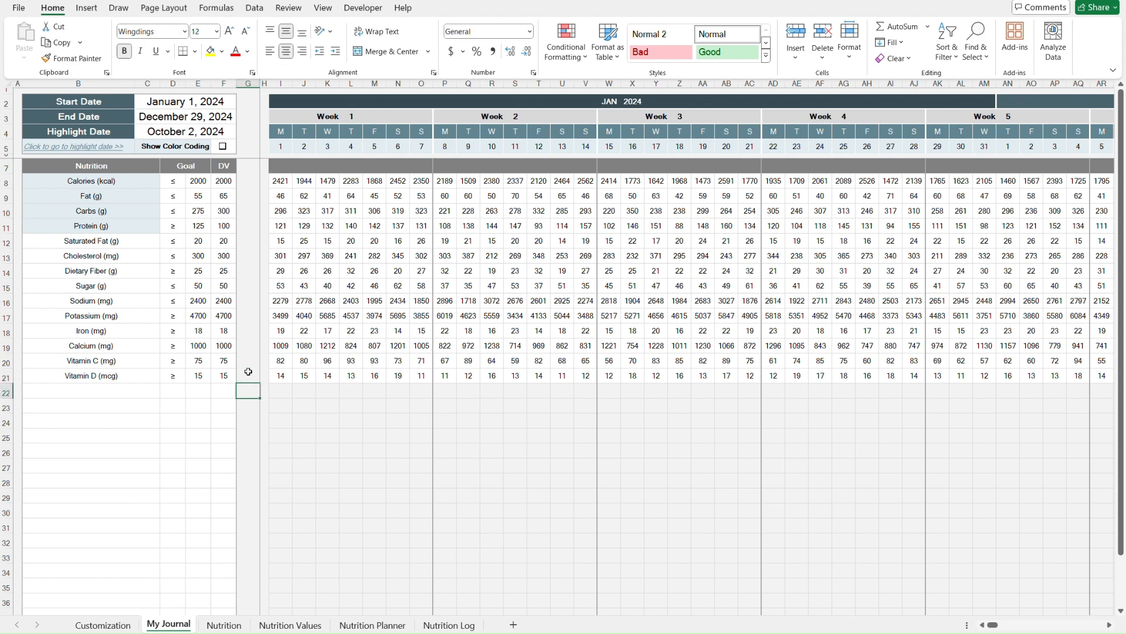
pyautogui.press('Left')
pyautogui.press('Left')
pyautogui.press('Left')
pyautogui.press('Left')
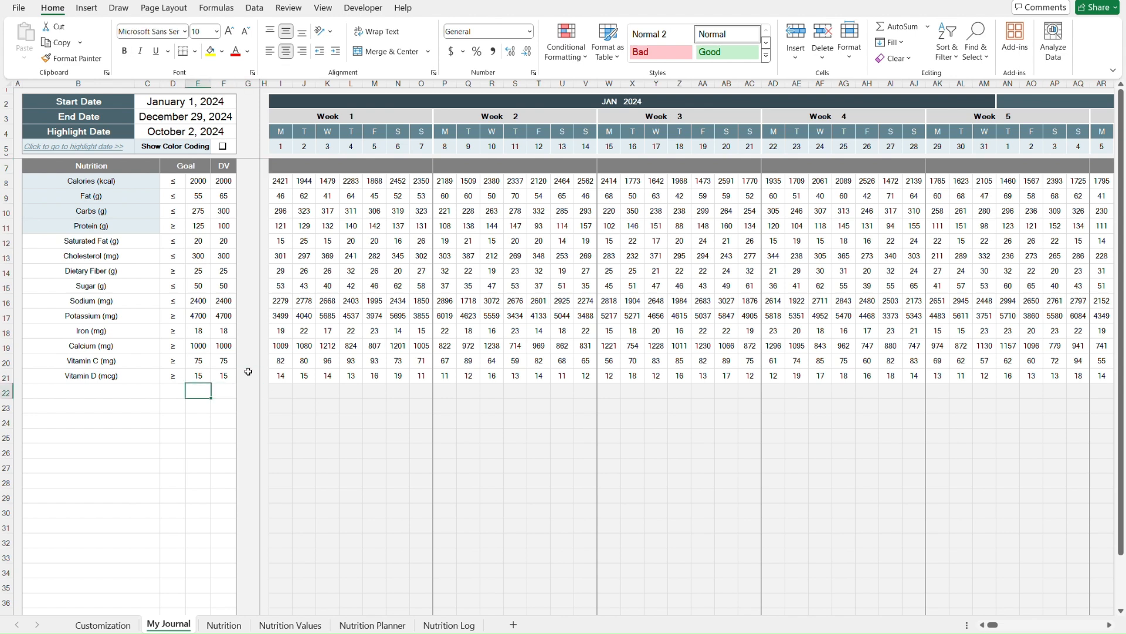
pyautogui.press('Up')
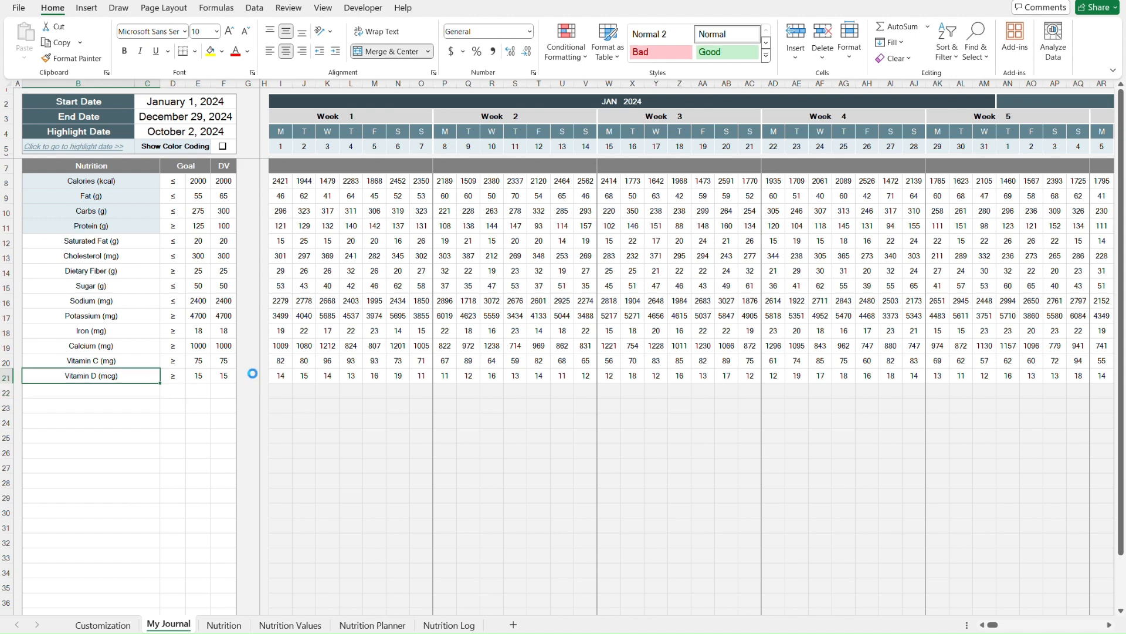
pyautogui.press('Delete')
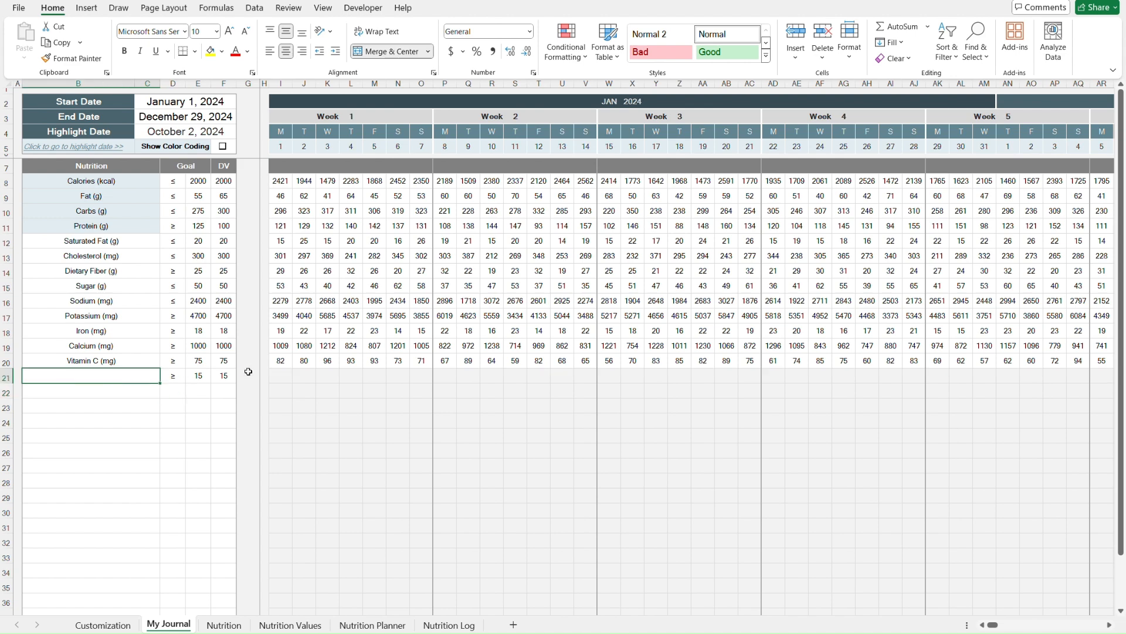
# - Step across the emptied Vitamin D row, then paste the Vitamin D (mcg) label back into its cell
pyautogui.press('Right')
pyautogui.press('Right')
pyautogui.press('Right')
pyautogui.press('Right')
pyautogui.press('Right')
pyautogui.press('Right')
pyautogui.press('Right')
pyautogui.press('Right')
pyautogui.press('Right')
pyautogui.press('Right')
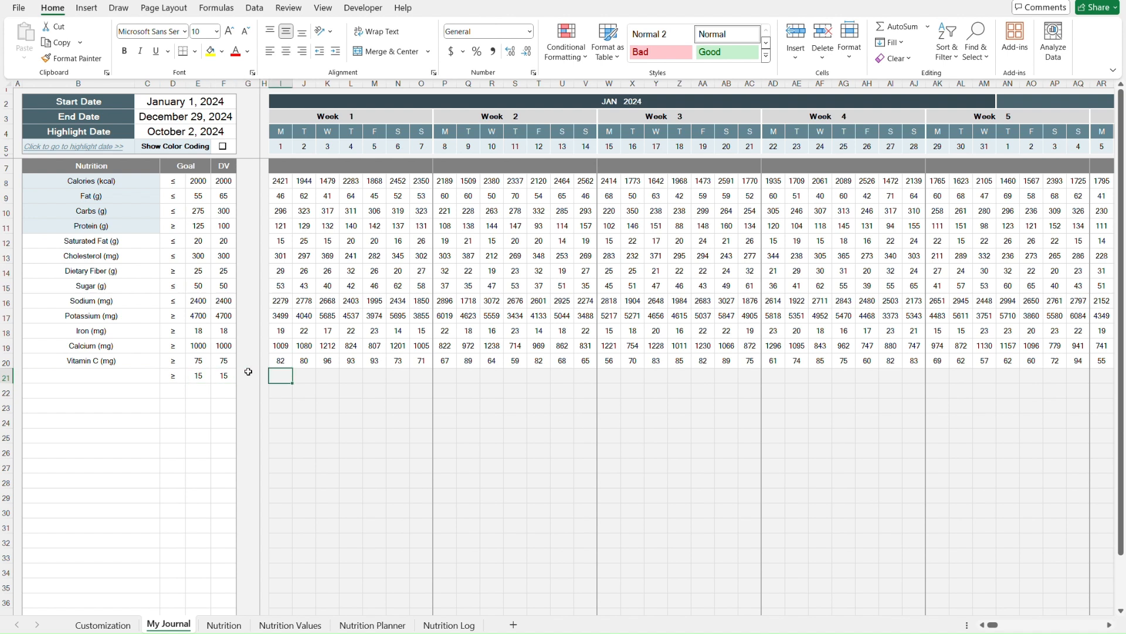
pyautogui.press('Right')
pyautogui.press('Right')
pyautogui.press('Right')
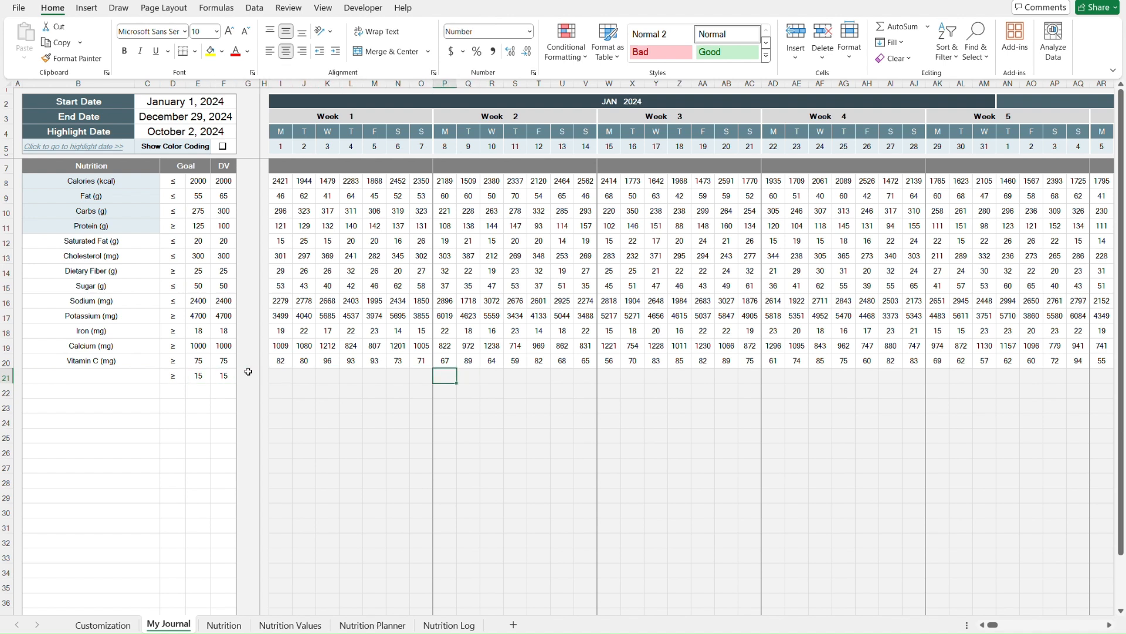
pyautogui.press('Left')
pyautogui.press('Left')
pyautogui.press('Left')
pyautogui.press('Left')
pyautogui.press('Left')
pyautogui.press('Left')
pyautogui.press('Left')
pyautogui.press('Left')
pyautogui.press('Left')
pyautogui.press('Left')
pyautogui.press('Left')
pyautogui.press('Left')
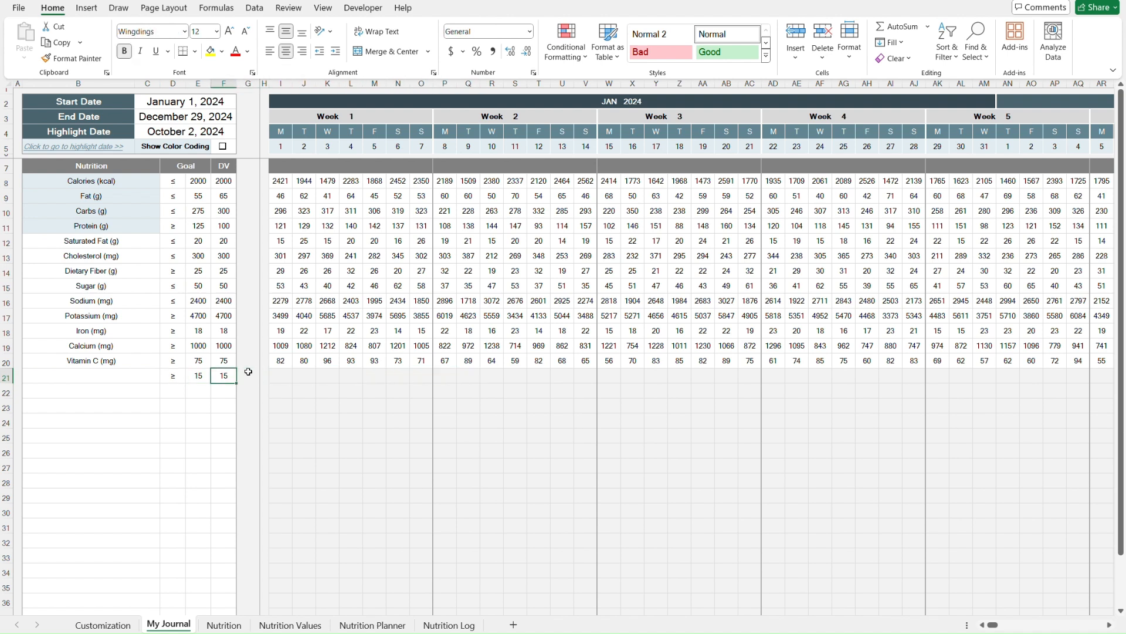
pyautogui.press('Left')
pyautogui.write('Vitamin D (mcg)')
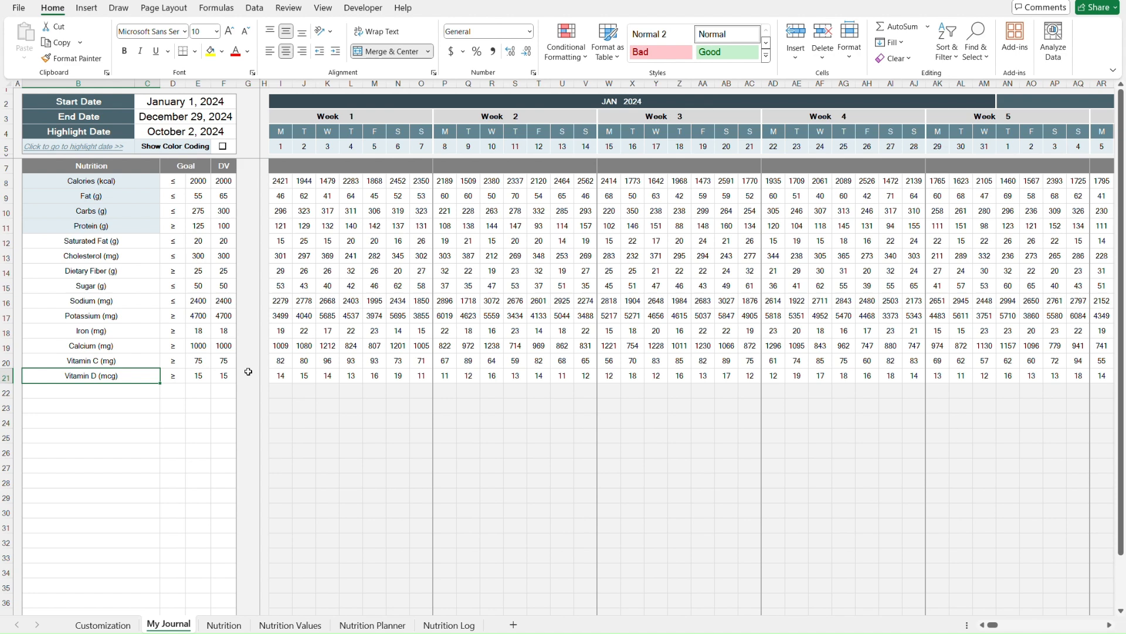
# - Step through the Vitamin D goal cells and return to the top of the sheet
pyautogui.press('Right')
pyautogui.press('Right')
pyautogui.press('Left')
pyautogui.press('Right')
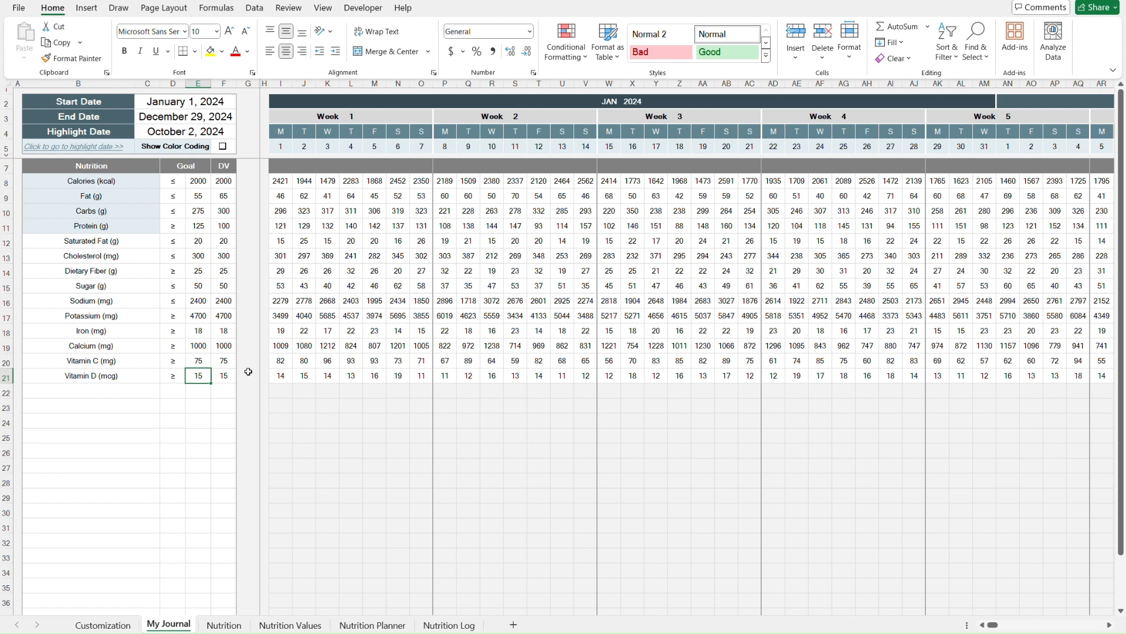
pyautogui.hotkey('ctrl', 'Home')
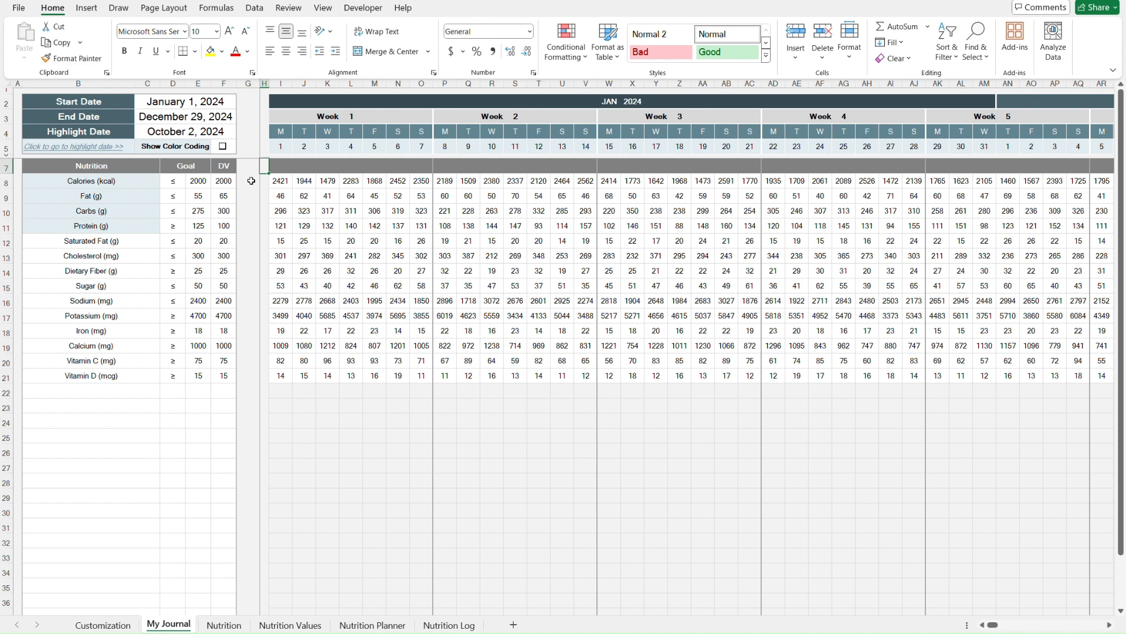
# - Turn on Show Color Coding for the My Journal grid
pyautogui.click(248, 149)
pyautogui.click(224, 146)
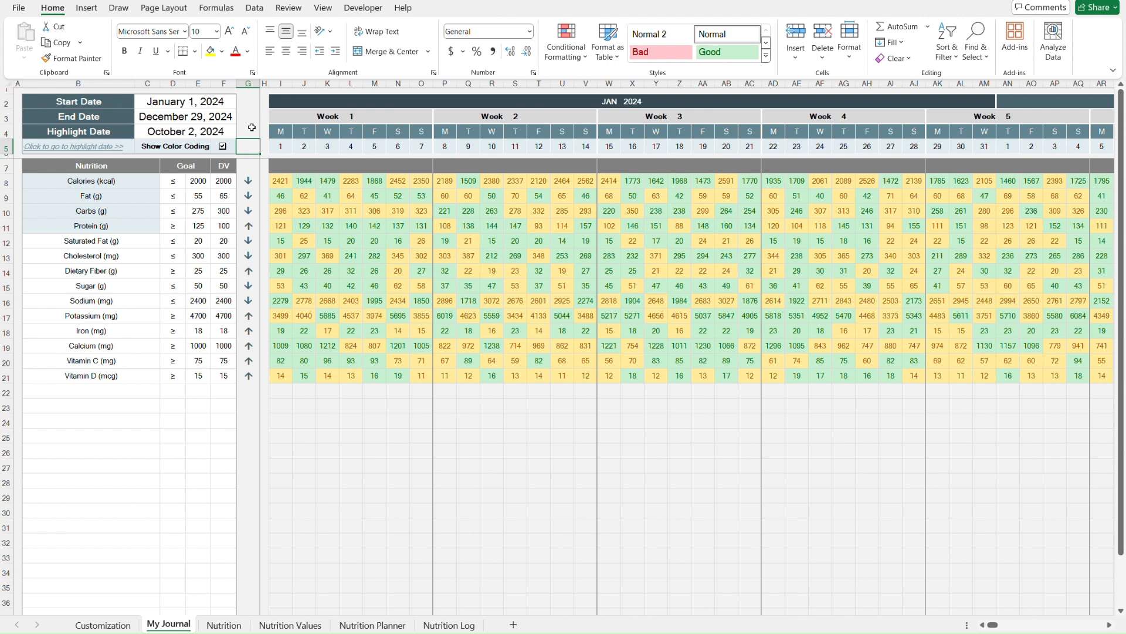
# - Step through the goal direction arrows beside the nutrient goals
pyautogui.press('Down')
pyautogui.press('Down')
pyautogui.press('Down')
pyautogui.press('Down')
pyautogui.press('Down')
pyautogui.press('Down')
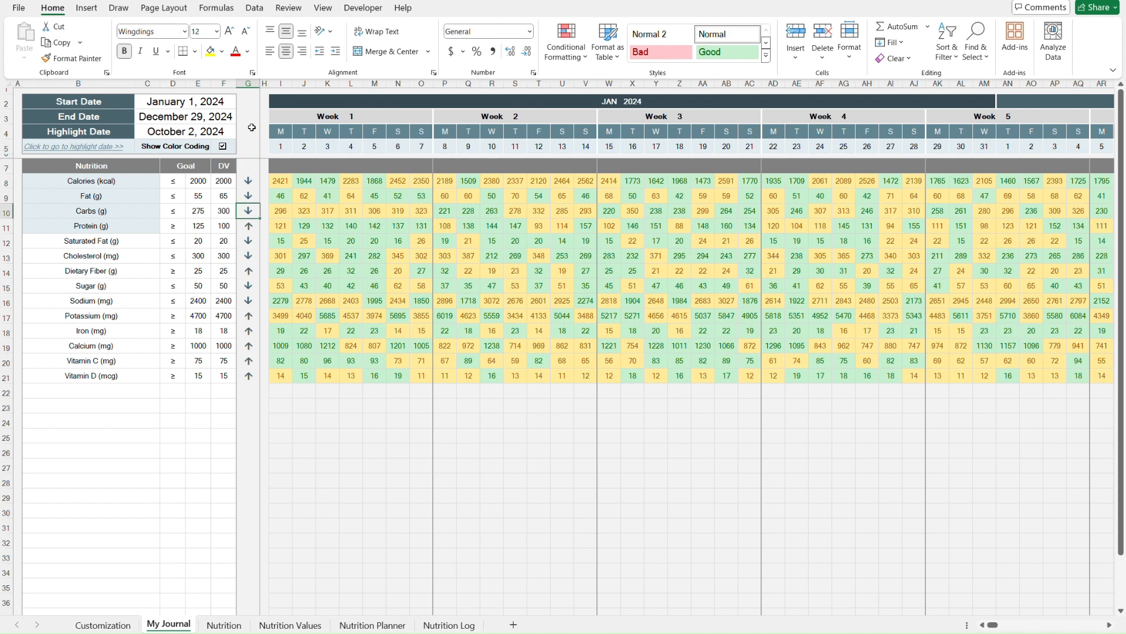
pyautogui.press('Down')
pyautogui.press('Down')
pyautogui.press('Down')
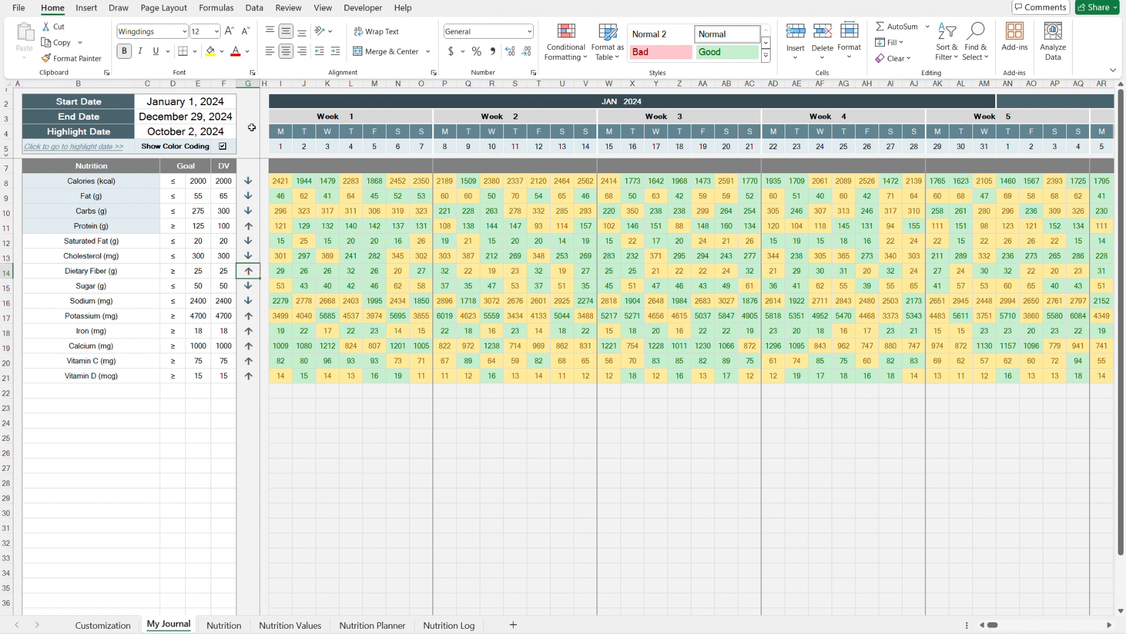
pyautogui.press('Up')
pyautogui.press('Up')
pyautogui.press('Up')
pyautogui.press('Up')
pyautogui.press('Up')
pyautogui.press('Up')
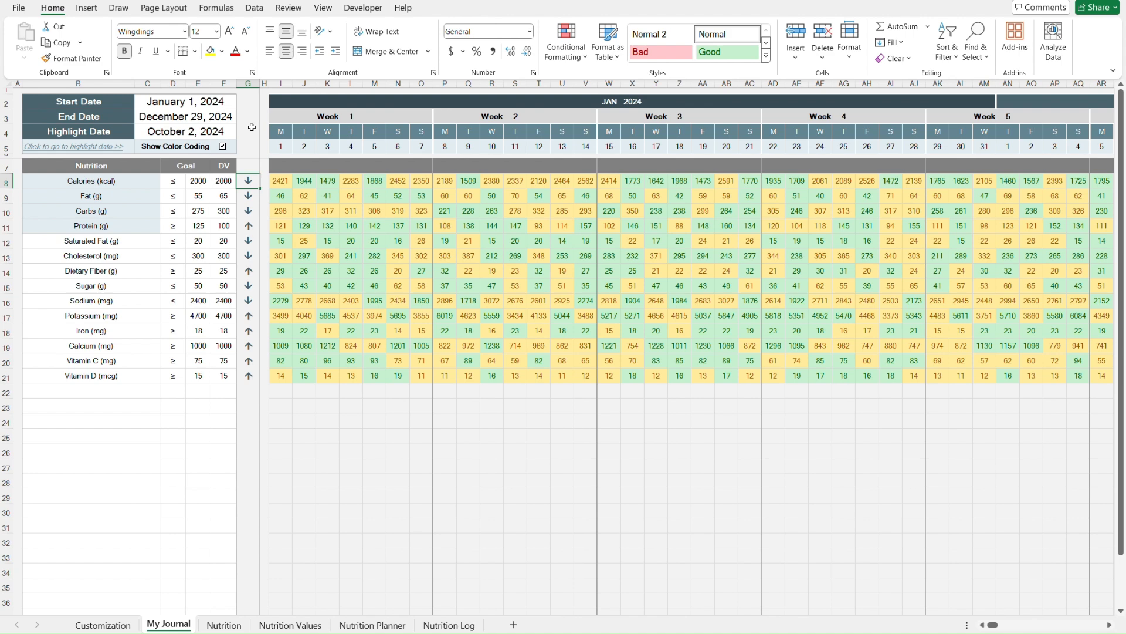
# - Step through the Goal and DV cells and the first day's values for the nutrients
pyautogui.press('Left')
pyautogui.press('Left')
pyautogui.press('Left')
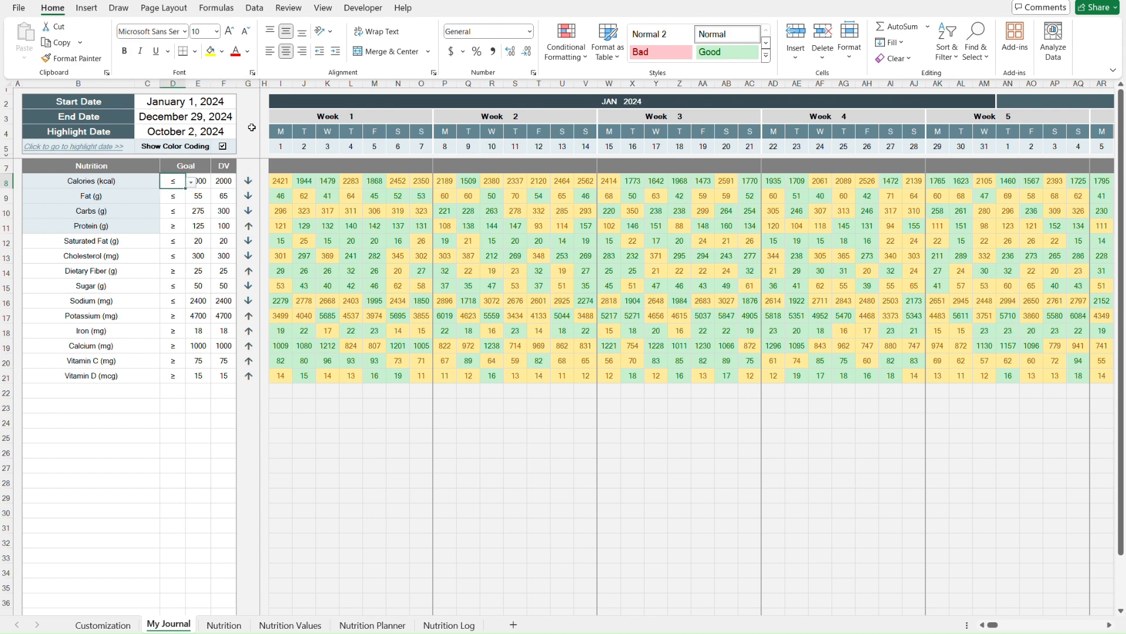
pyautogui.press('Right')
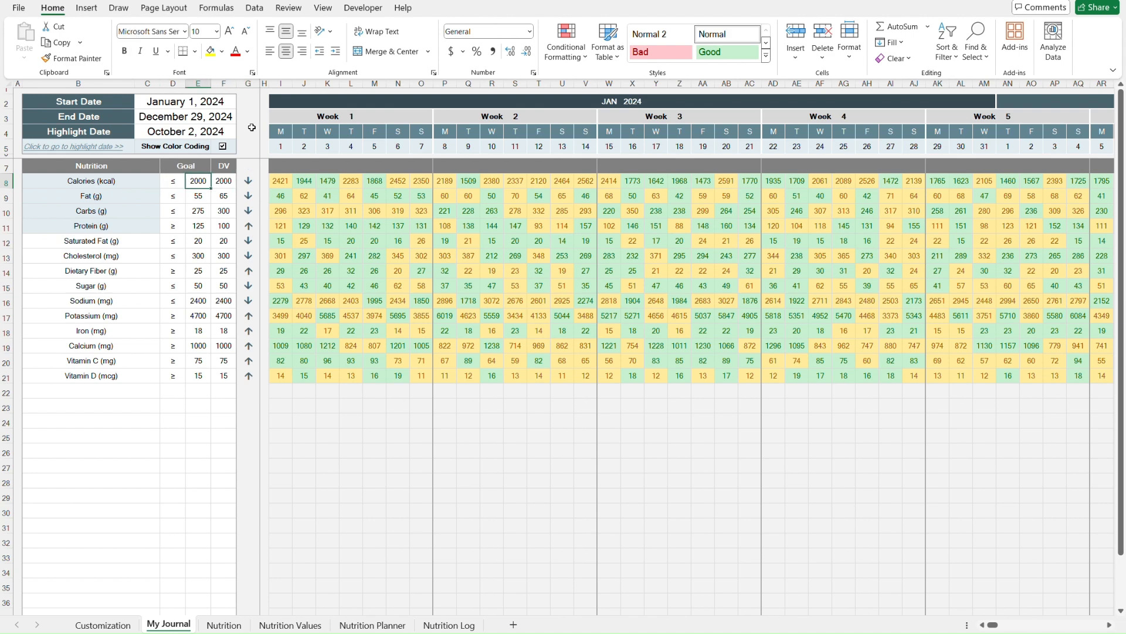
pyautogui.press('Right')
pyautogui.press('Right')
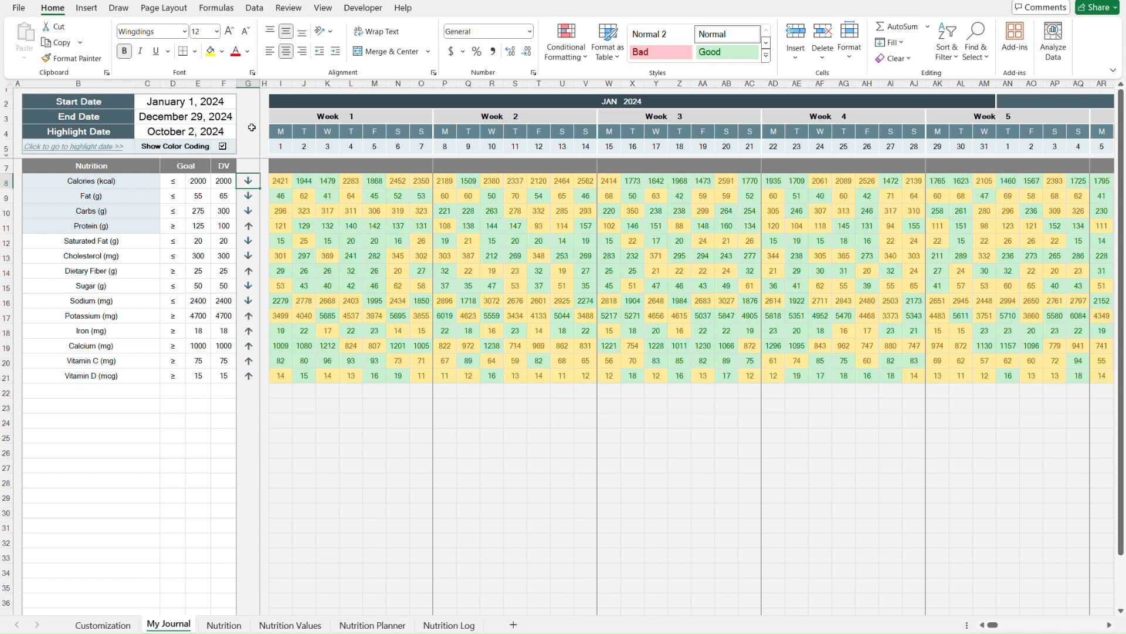
pyautogui.press('Down')
pyautogui.press('Down')
pyautogui.press('Down')
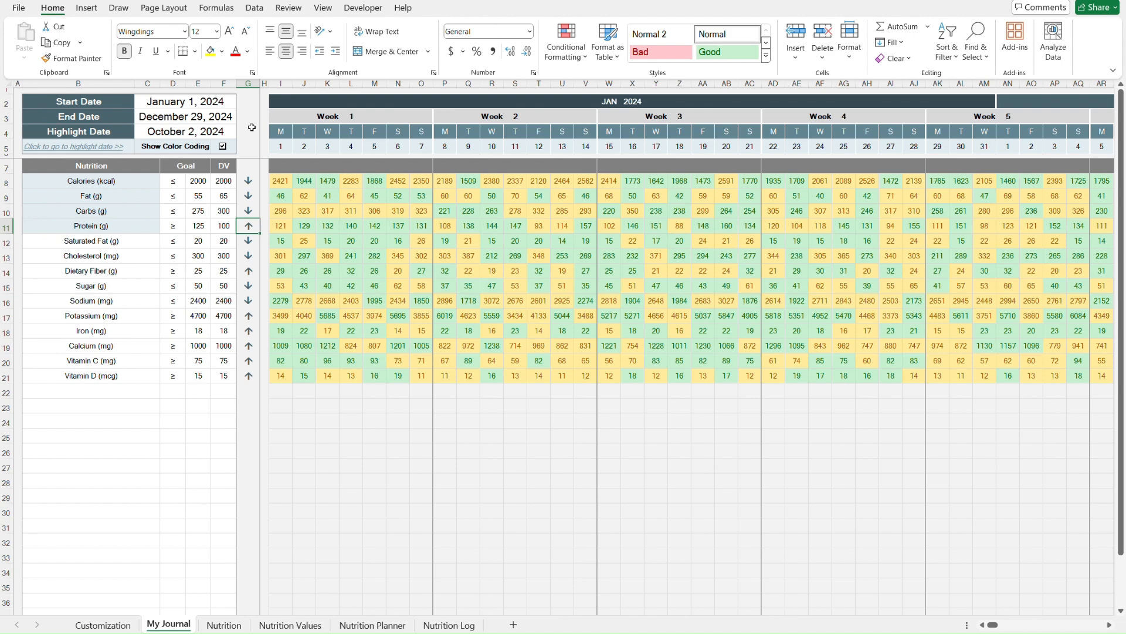
pyautogui.press('Left')
pyautogui.press('Left')
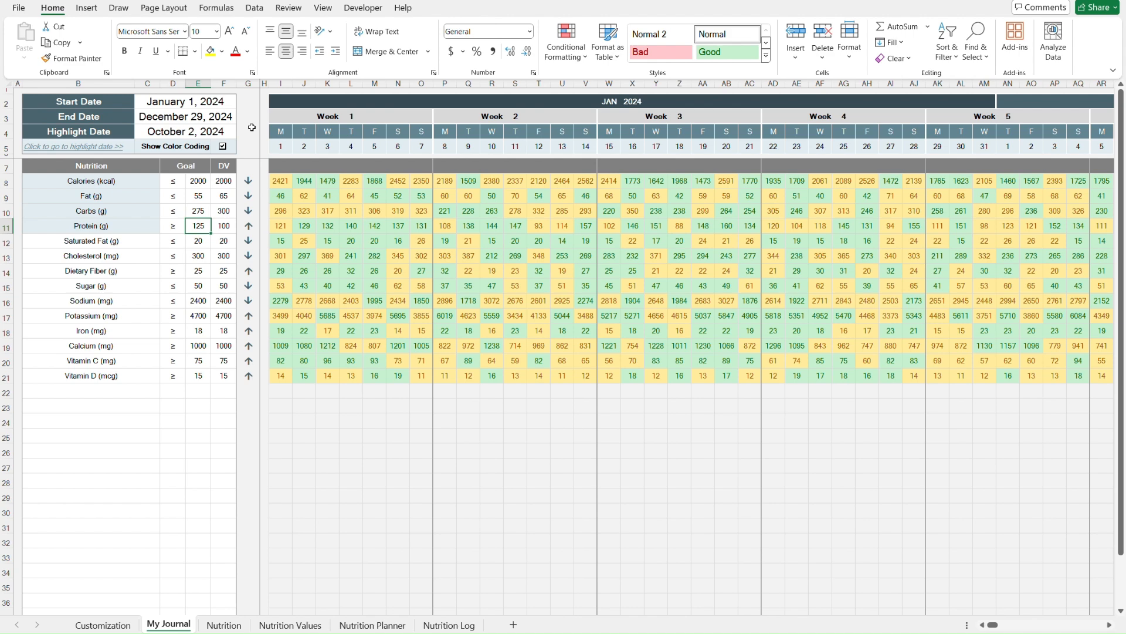
pyautogui.press('Right')
pyautogui.press('Right')
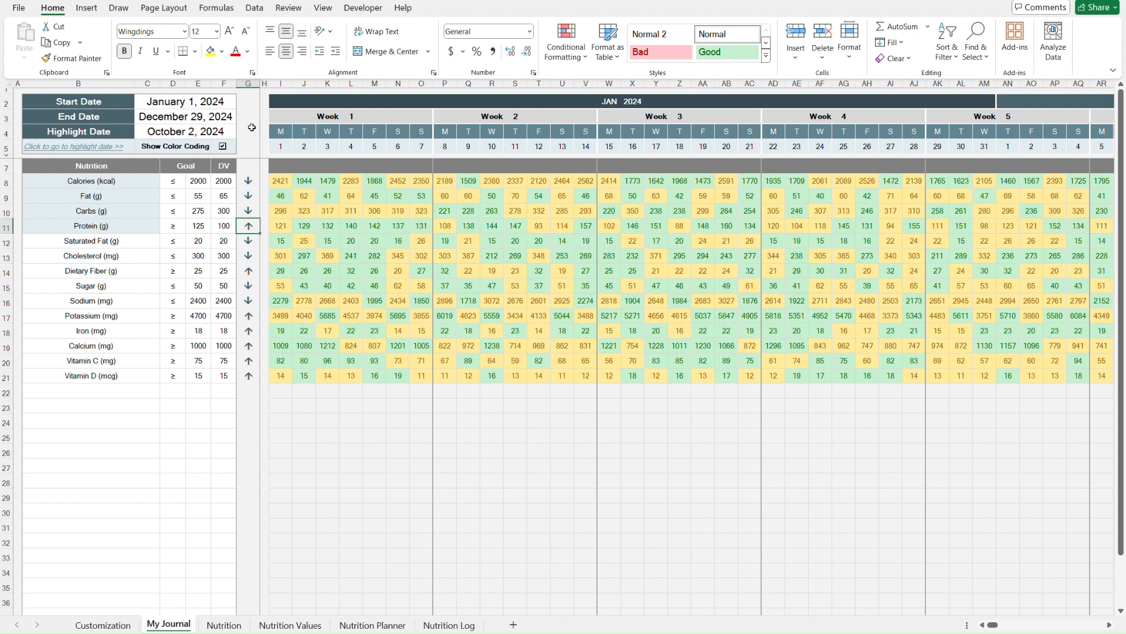
pyautogui.press('Right')
pyautogui.press('Right')
pyautogui.press('Right')
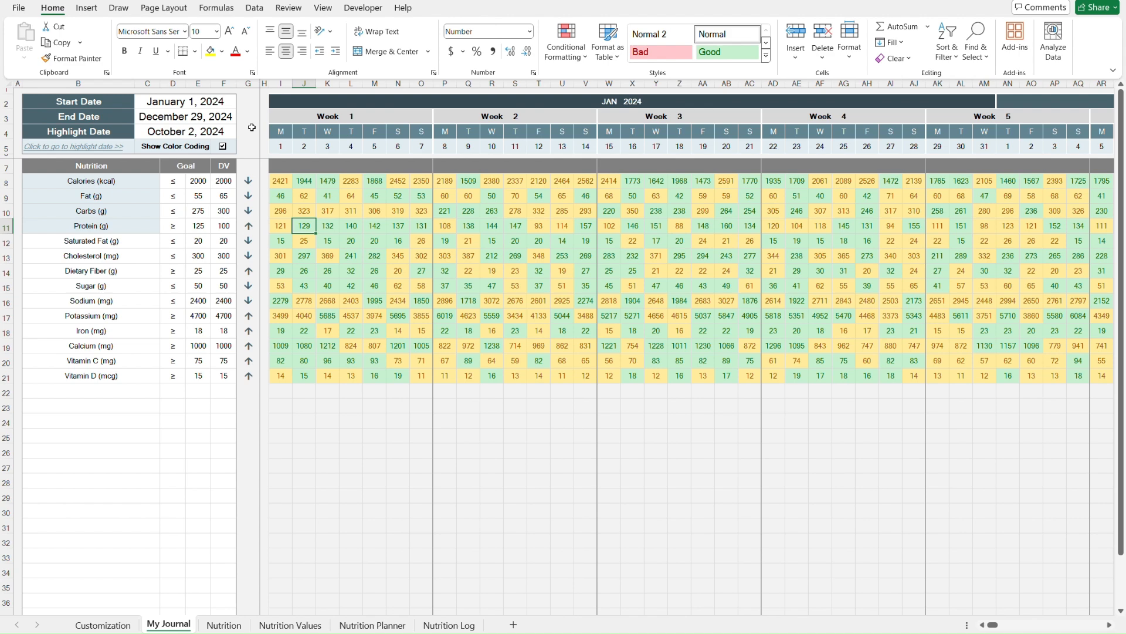
pyautogui.press('Left')
# - Turn off Show Color Coding, then open and close the Highlight Date list of dates
pyautogui.click(223, 146)
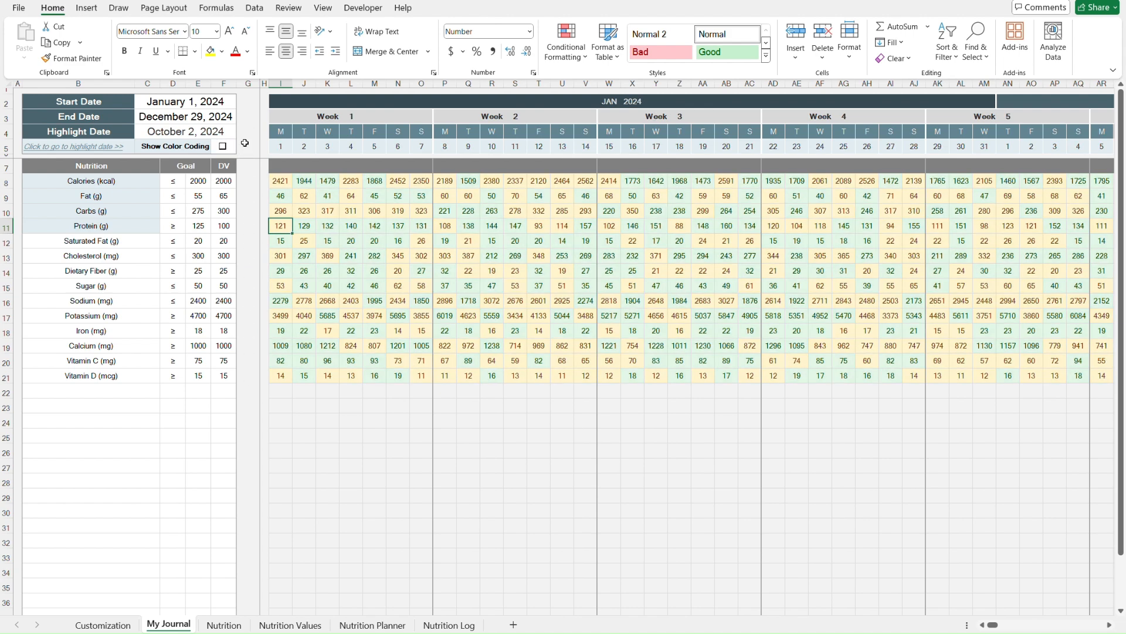
pyautogui.click(248, 131)
pyautogui.press('Left')
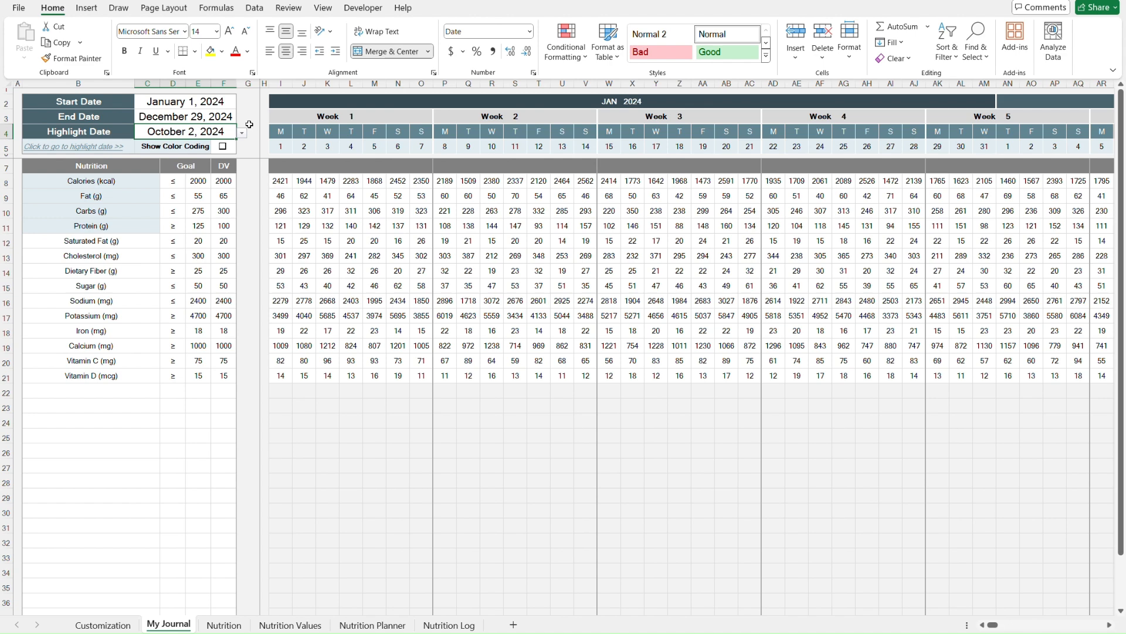
pyautogui.hotkey('alt', 'Down')
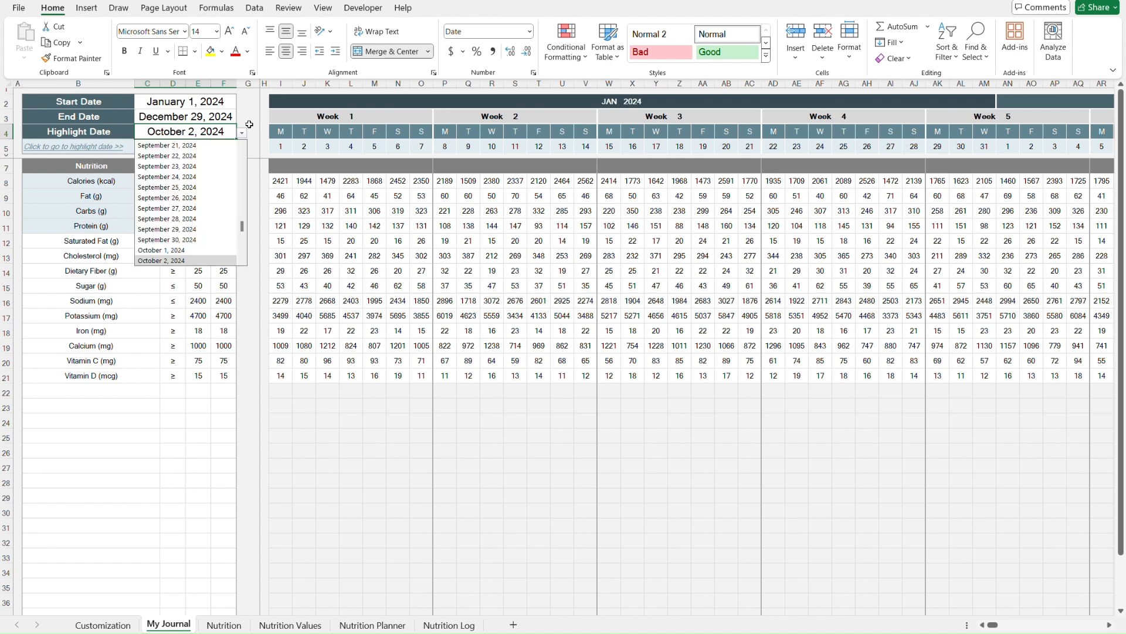
pyautogui.press('Escape')
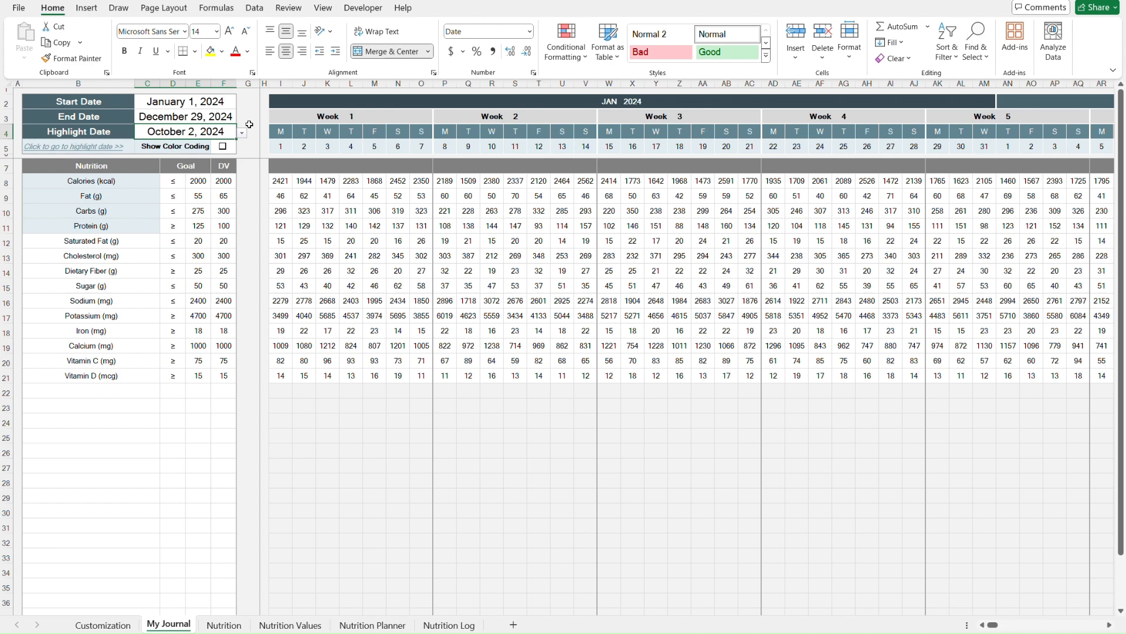
# - Follow the go-to-highlight-date link, then return to the top of the sheet
pyautogui.press('Left')
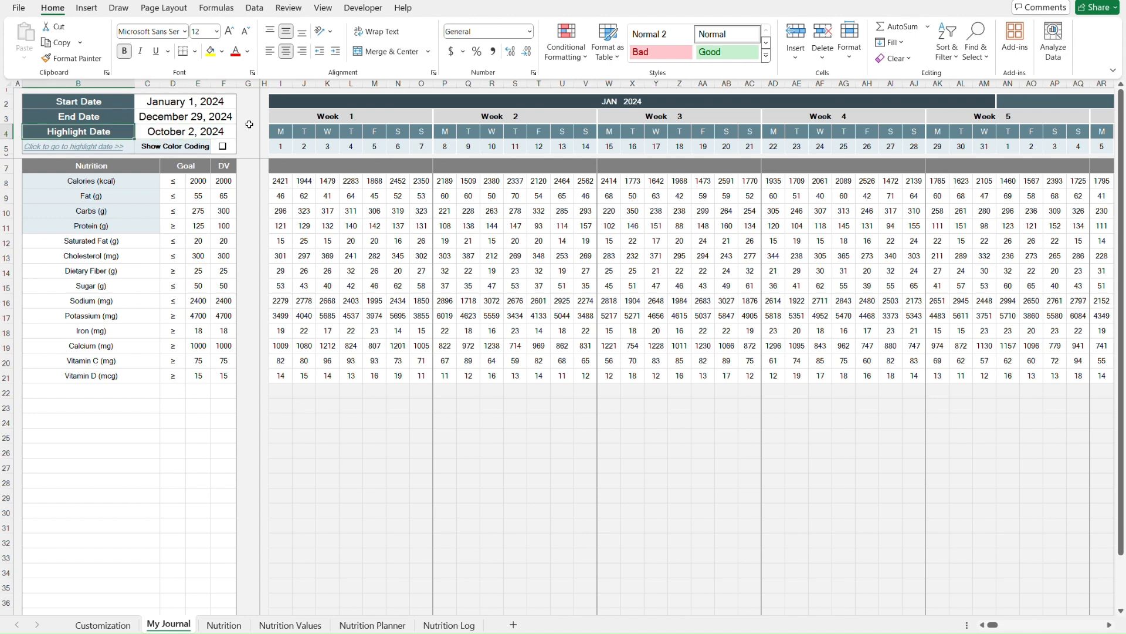
pyautogui.press('Down')
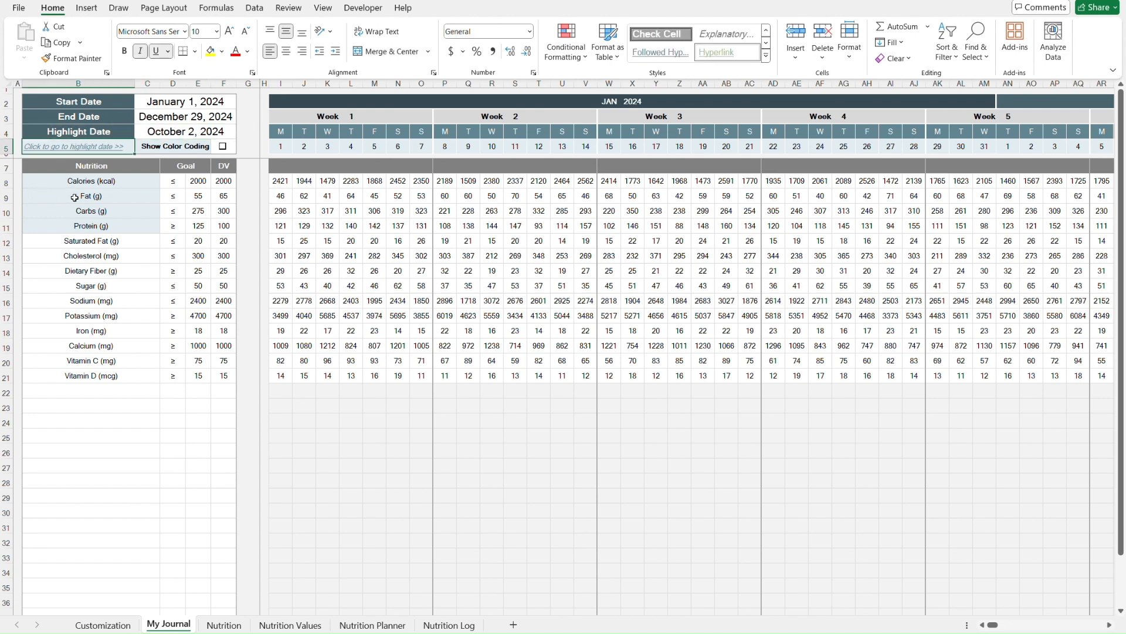
pyautogui.click(92, 150)
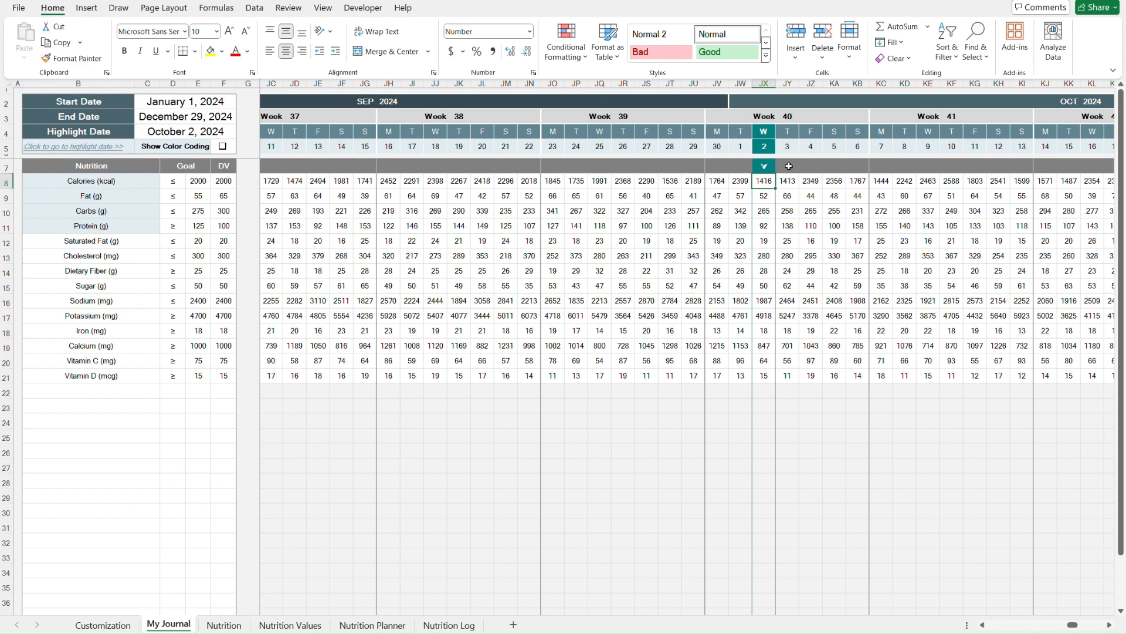
pyautogui.hotkey('ctrl', 'Home')
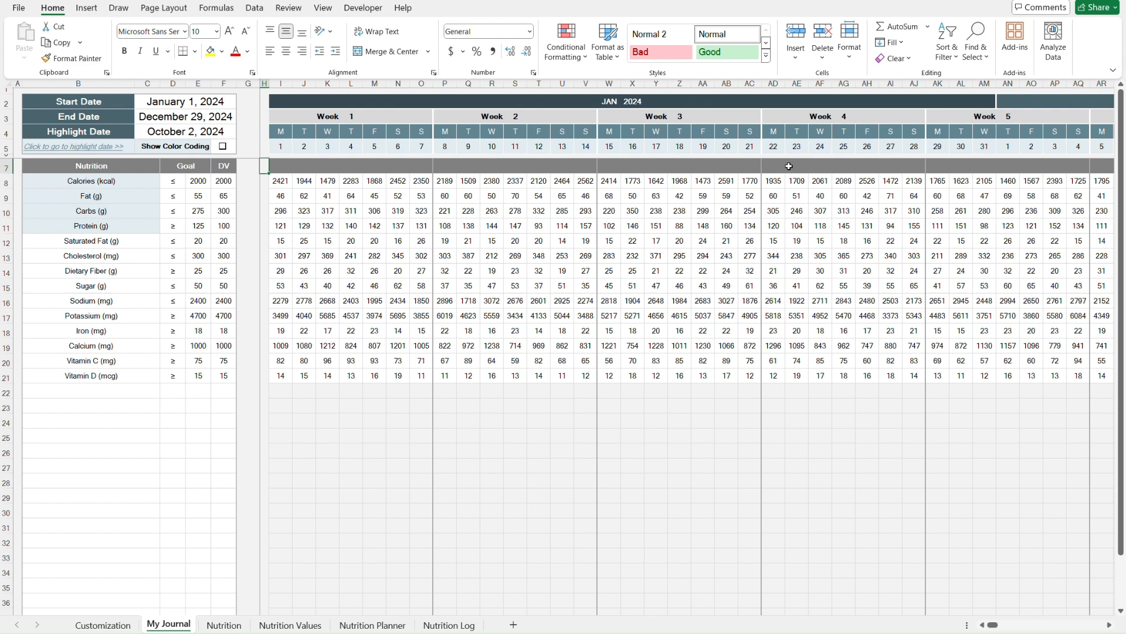
# - On the Nutrition dashboard, open the Calories panel's Metric list and browse its nutrient options
pyautogui.click(224, 625)
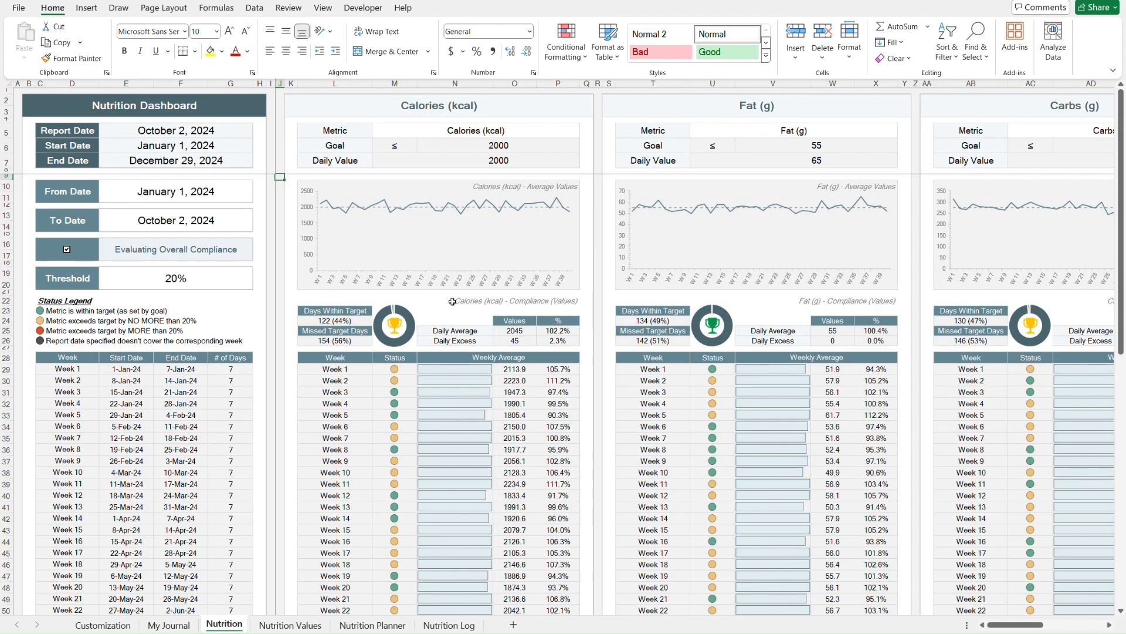
pyautogui.click(574, 130)
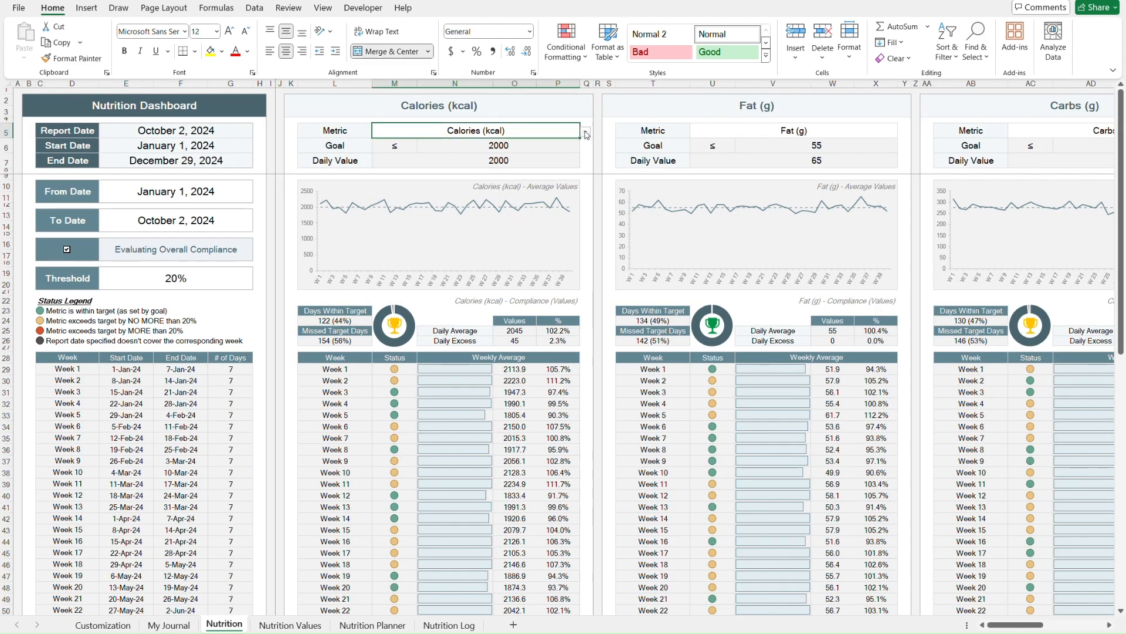
pyautogui.click(586, 132)
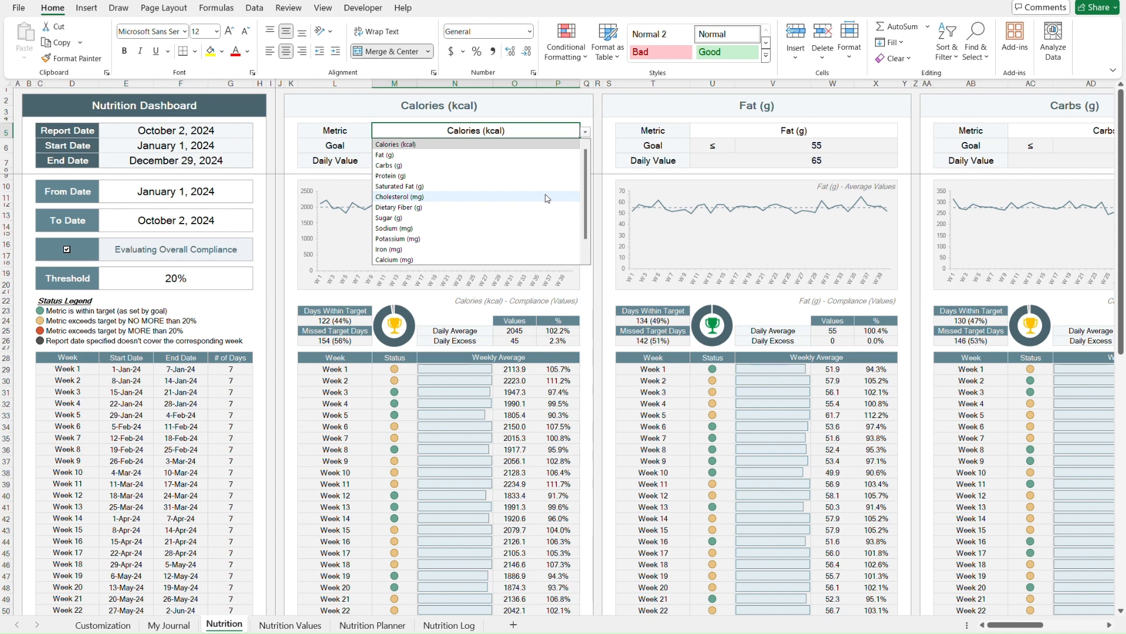
pyautogui.scroll(-1, 547, 198)
pyautogui.scroll(1, 548, 199)
pyautogui.press('Escape')
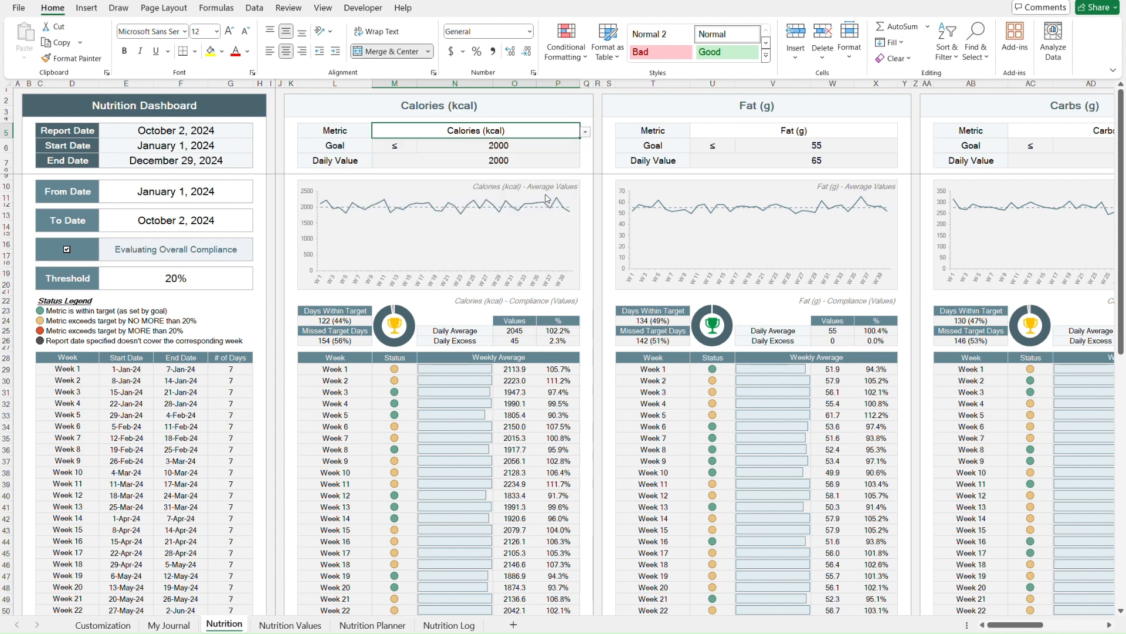
# - Add a new nutrient label EXAMPLE in the row below Vitamin D (mcg) on My Journal
pyautogui.click(169, 625)
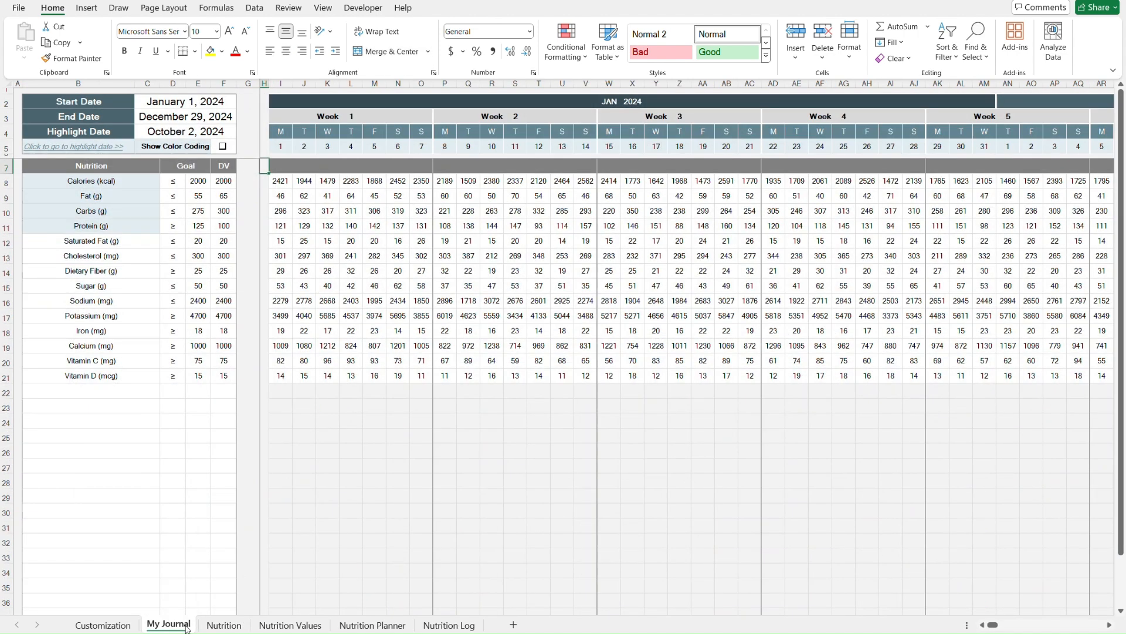
pyautogui.click(114, 392)
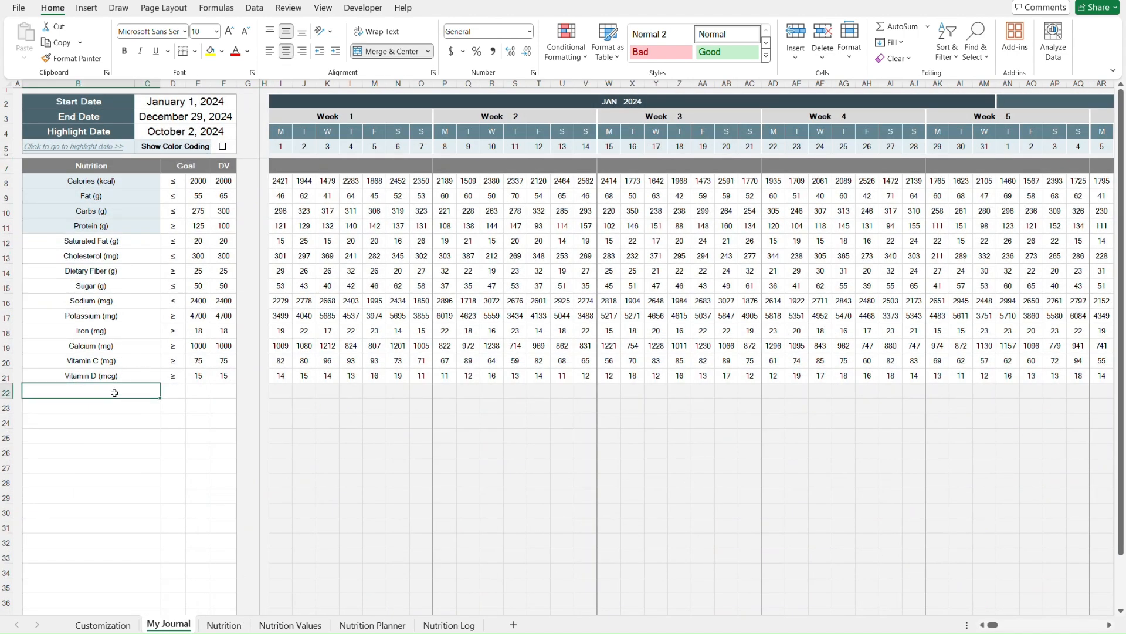
pyautogui.write('EXAMPLE')
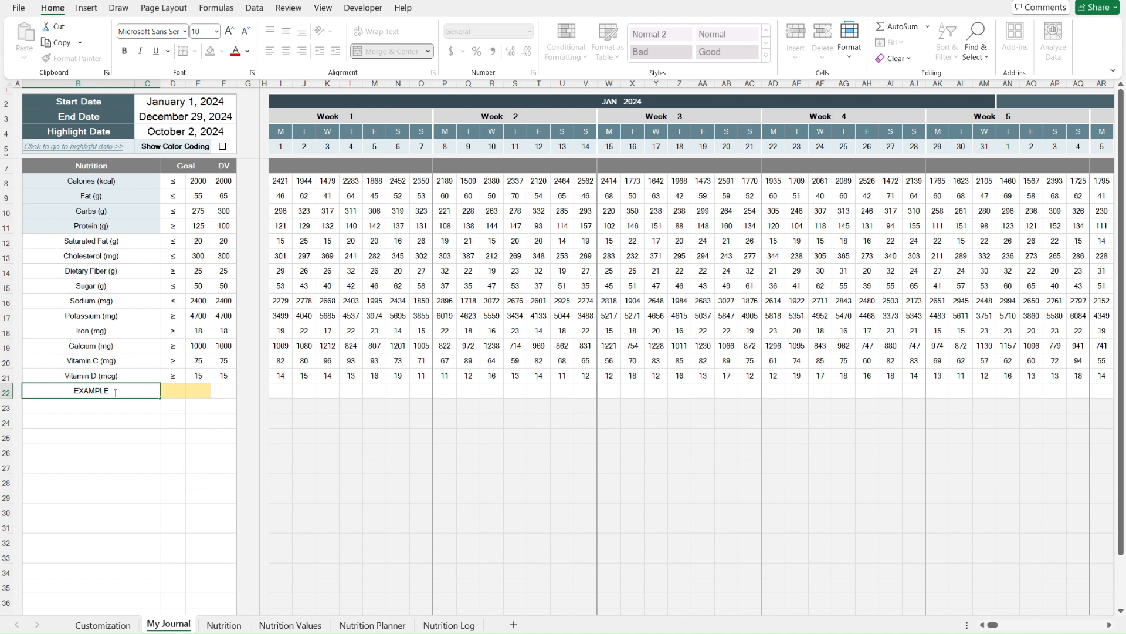
pyautogui.press('Return')
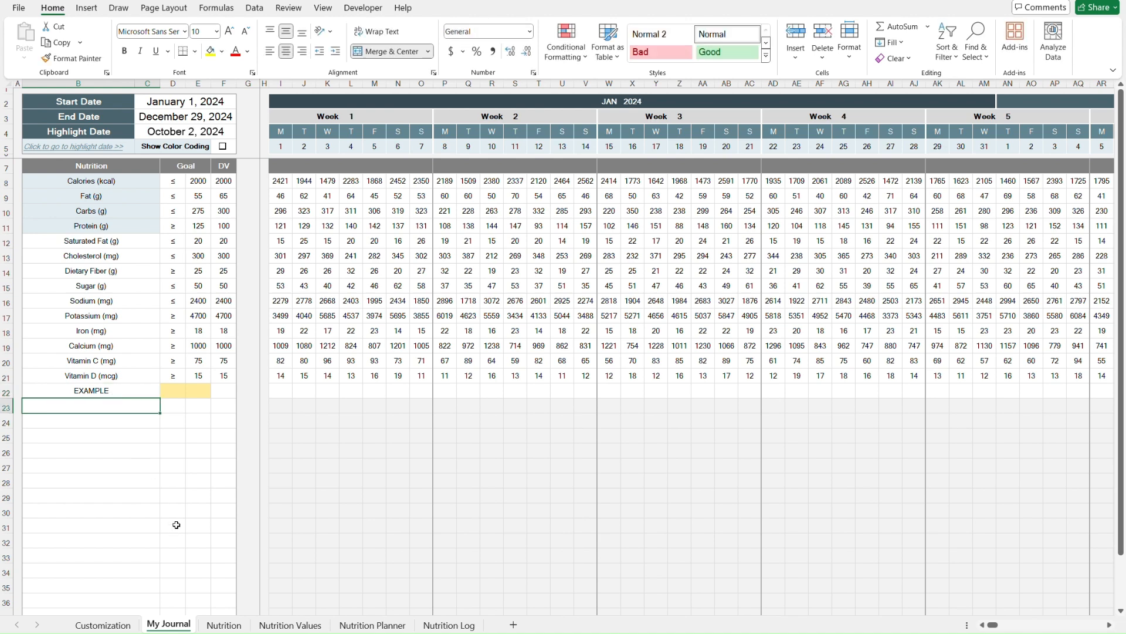
# - Set the first dashboard panel's Metric to EXAMPLE on the Nutrition sheet
pyautogui.click(226, 625)
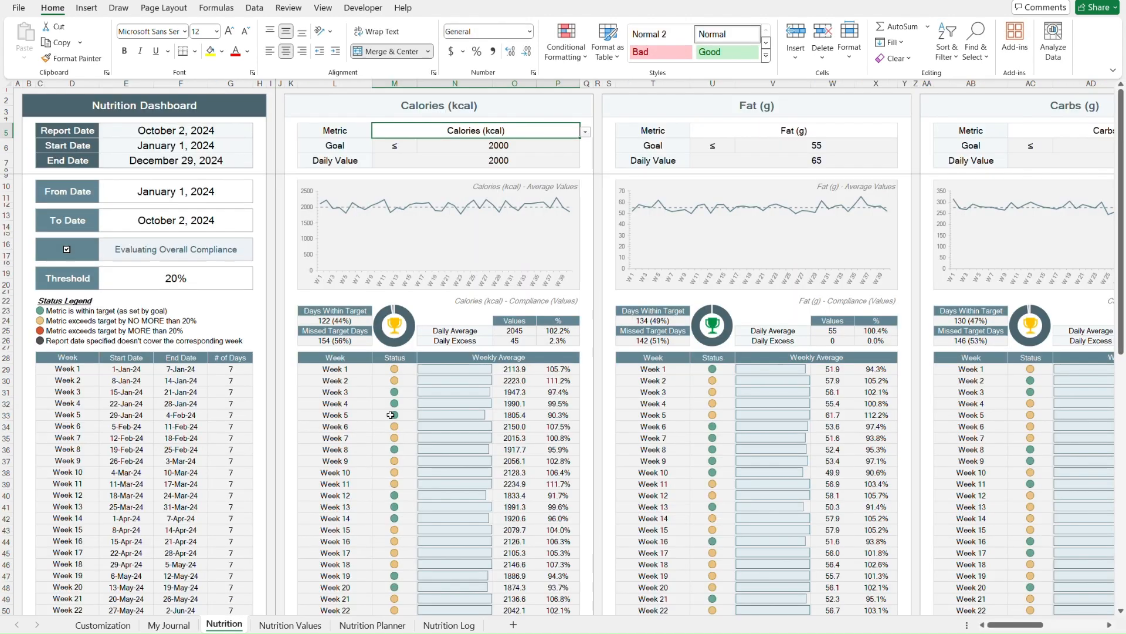
pyautogui.click(586, 133)
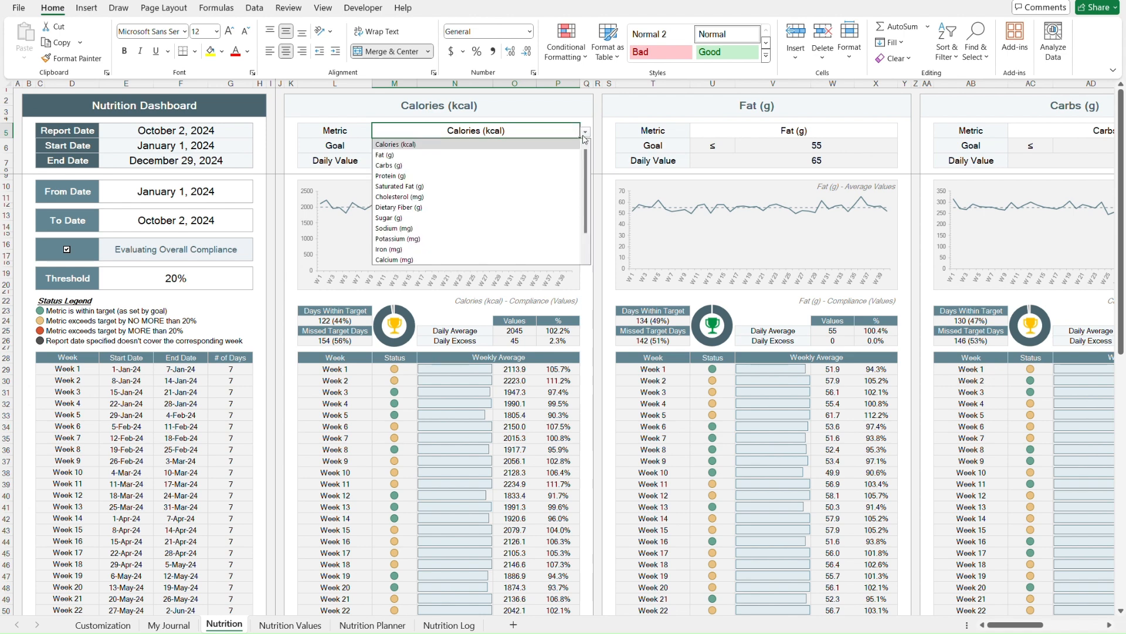
pyautogui.scroll(-1, 521, 221)
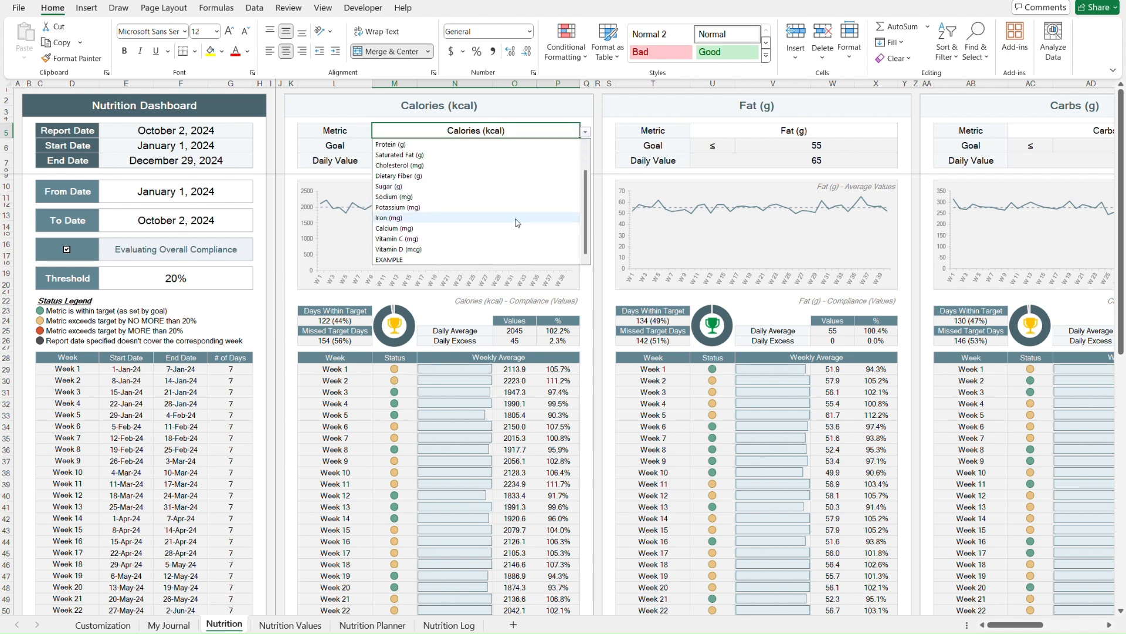
pyautogui.click(439, 260)
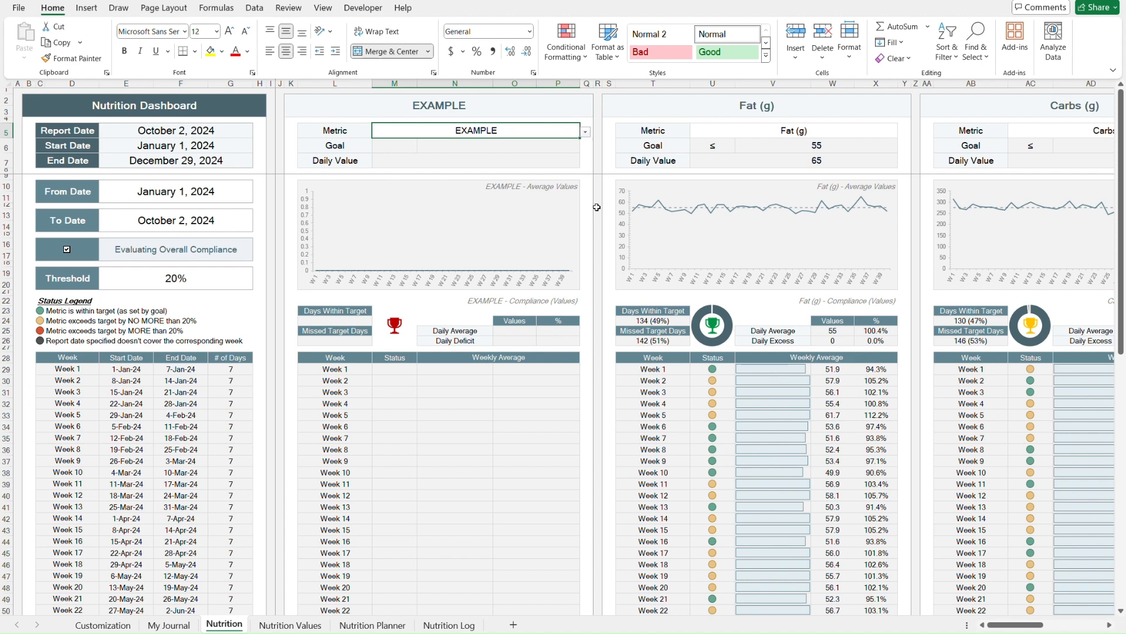
pyautogui.click(585, 133)
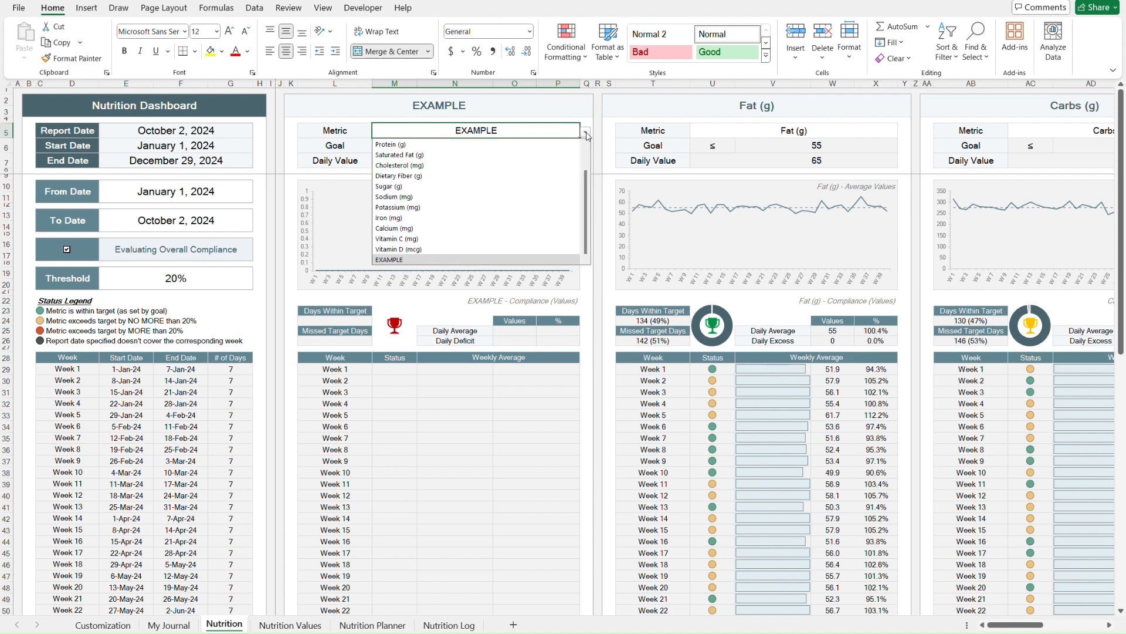
pyautogui.click(413, 260)
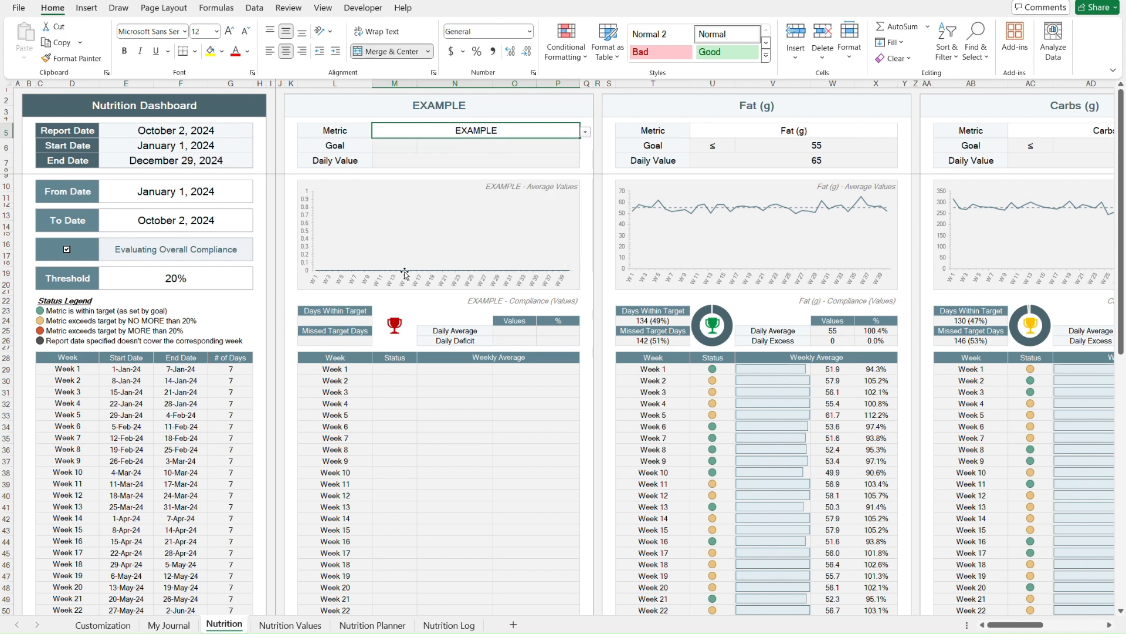
# - Delete the EXAMPLE label from the My Journal nutrients table
pyautogui.click(184, 624)
pyautogui.click(139, 392)
pyautogui.press('Delete')
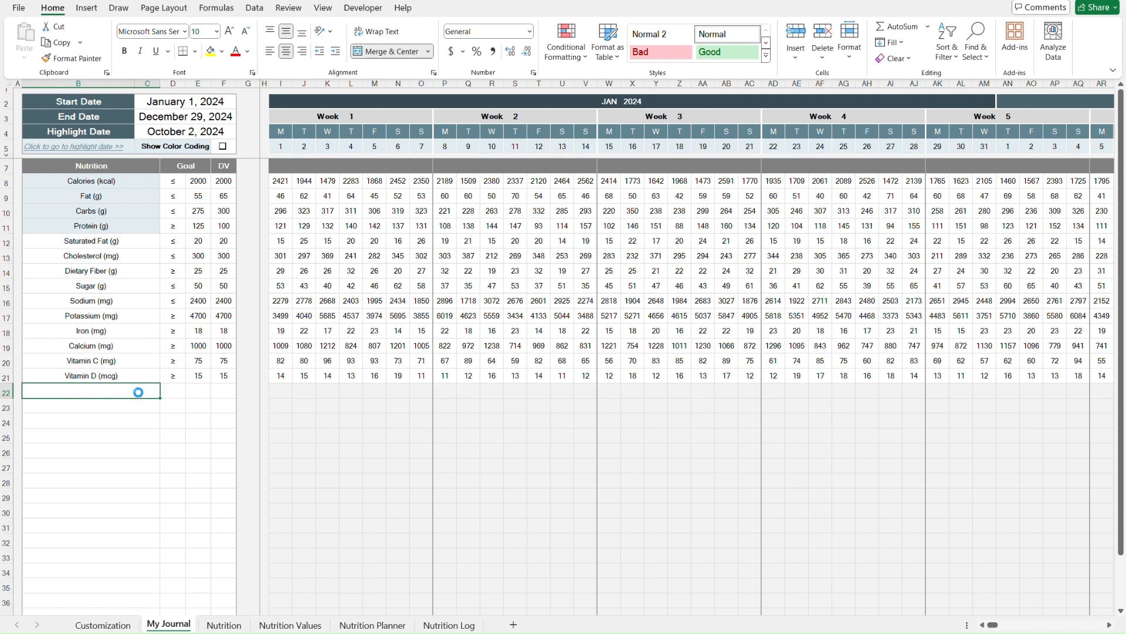
# - On the Nutrition dashboard, open the first panel's Metric list and scroll through its nutrient options
pyautogui.click(222, 625)
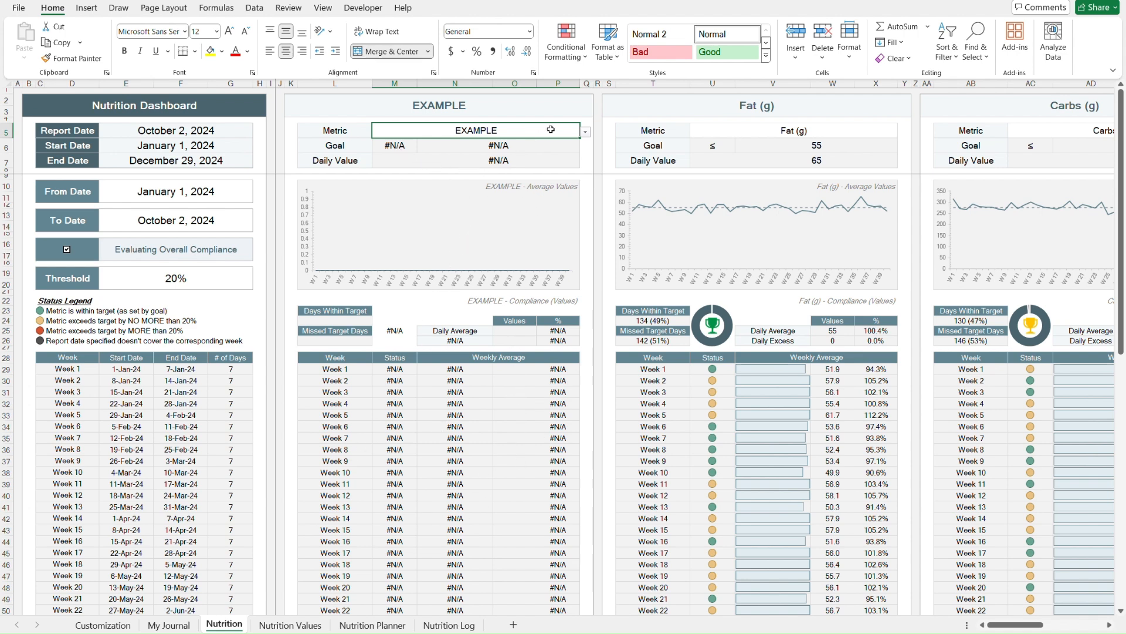
pyautogui.click(585, 136)
pyautogui.moveTo(585, 174); pyautogui.dragTo(587, 224)
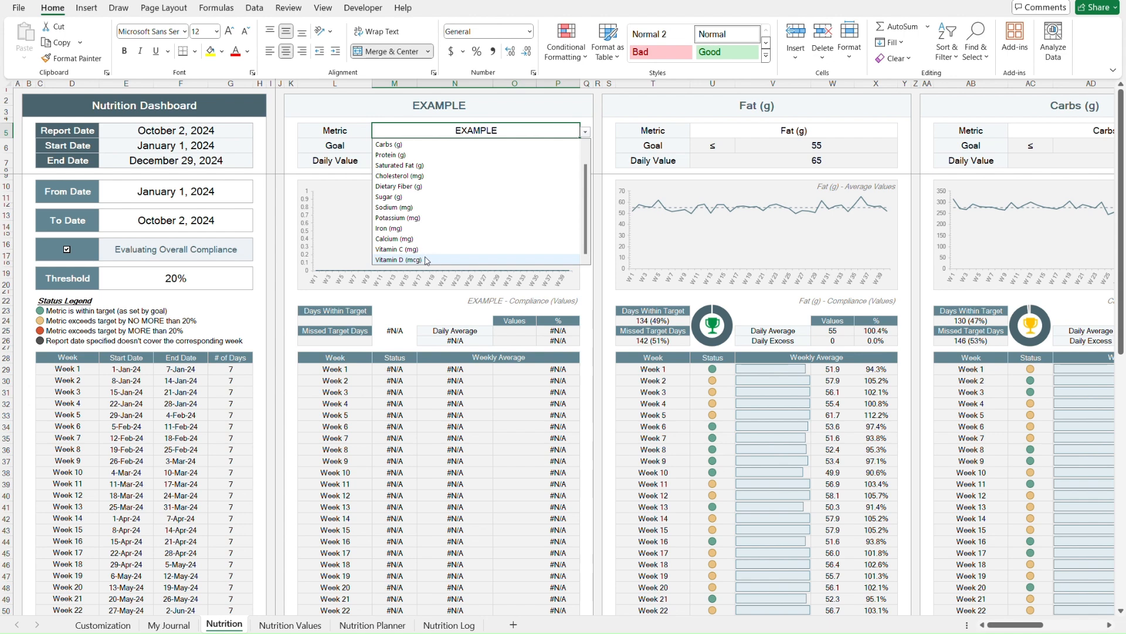
pyautogui.press('Escape')
pyautogui.write('examp')
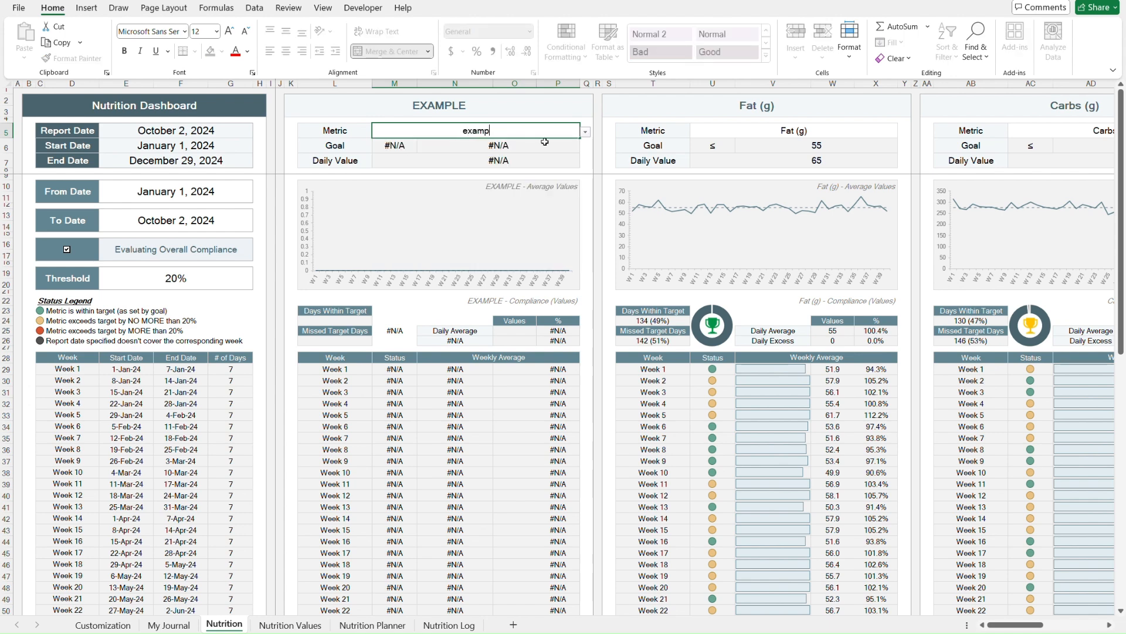
pyautogui.press('Escape')
pyautogui.write('vita')
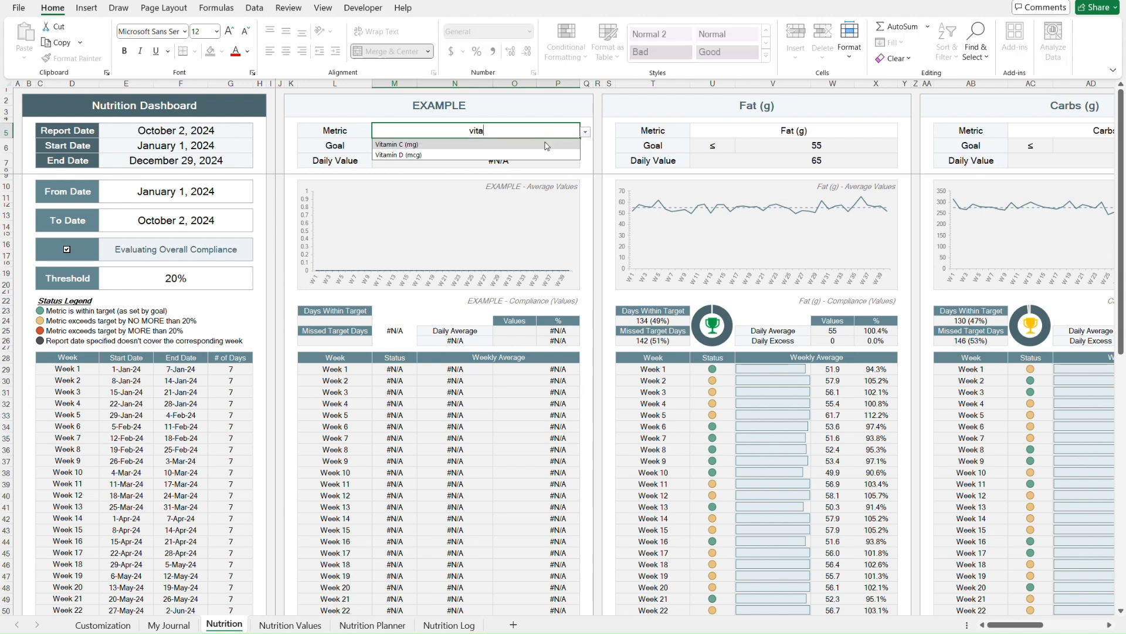
pyautogui.press('Return')
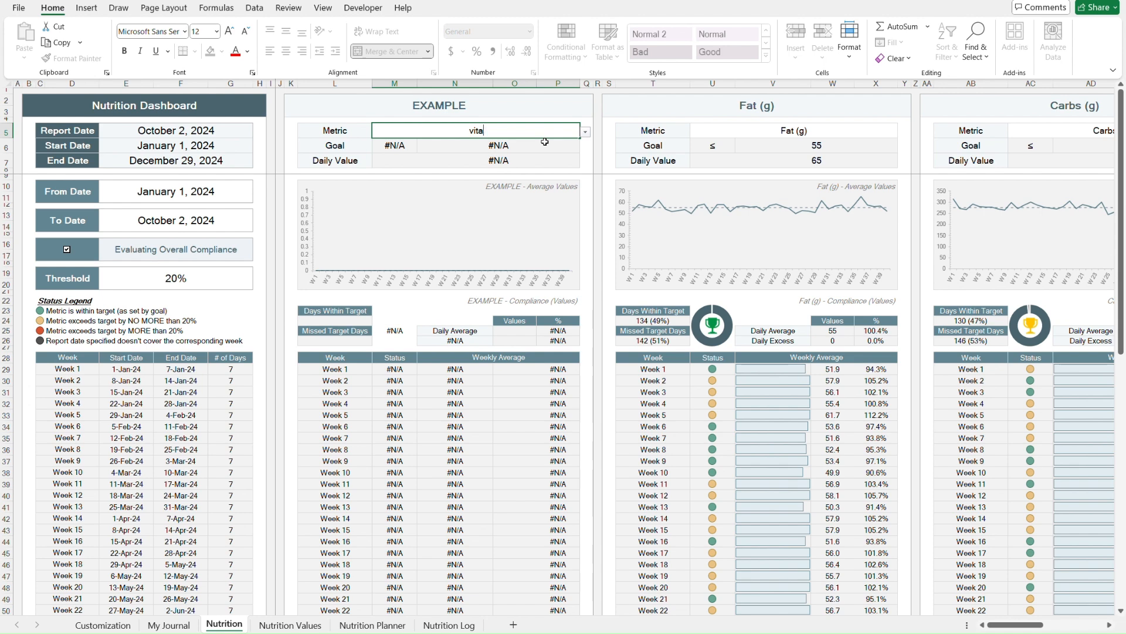
pyautogui.press('Escape')
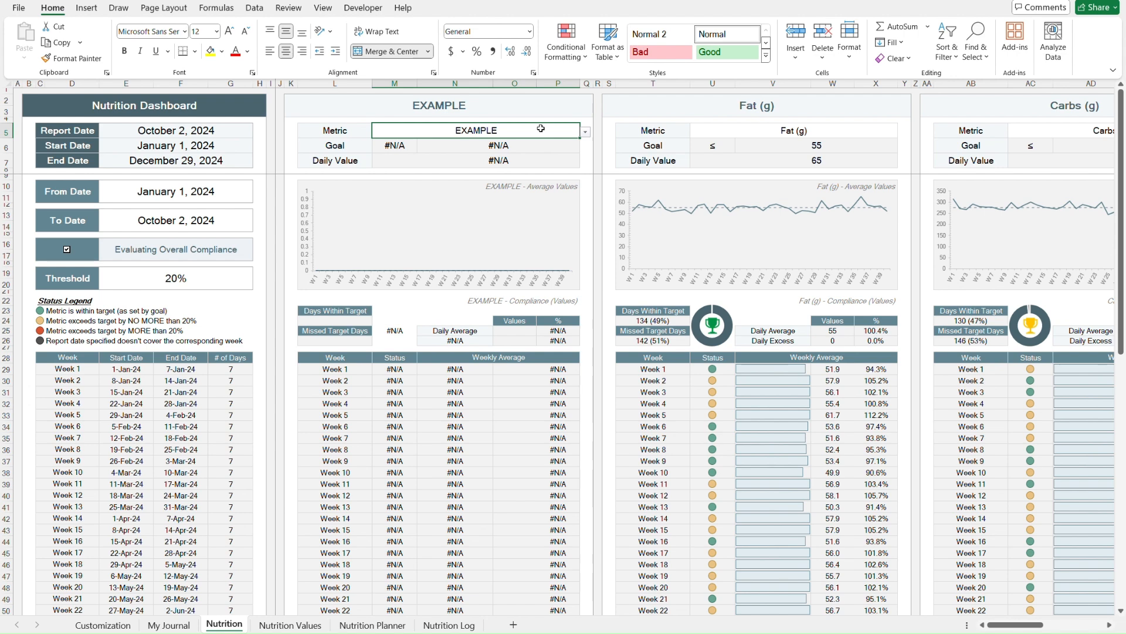
# - Clear the first panel's Metric and set it to Calories (kcal) by entering a partial name
pyautogui.press('Delete')
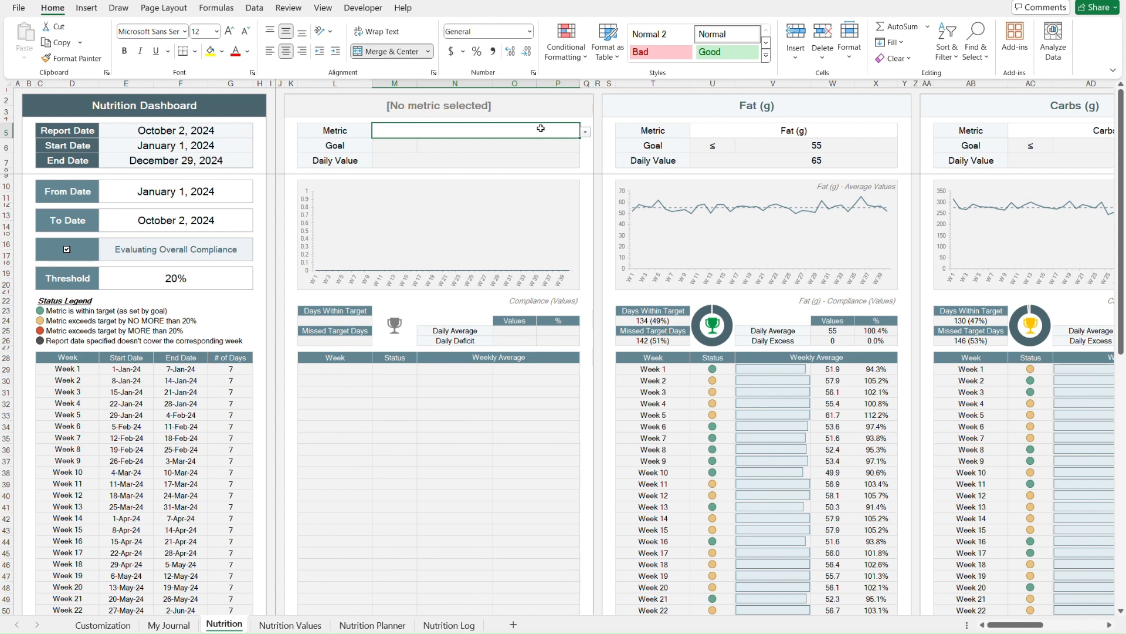
pyautogui.write('calo')
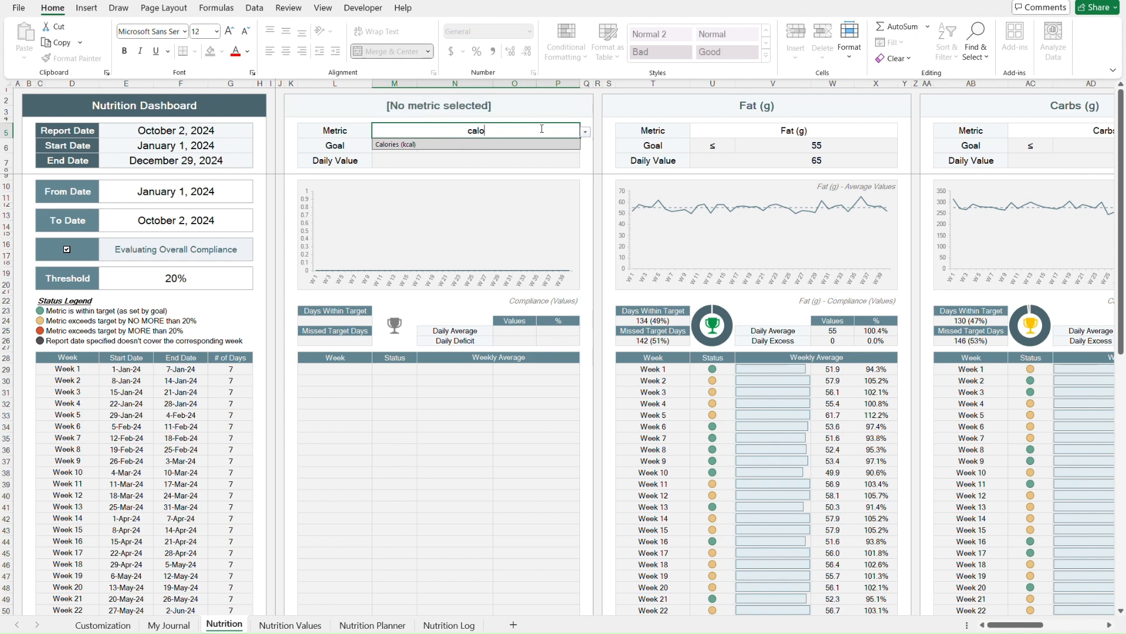
pyautogui.press('Return')
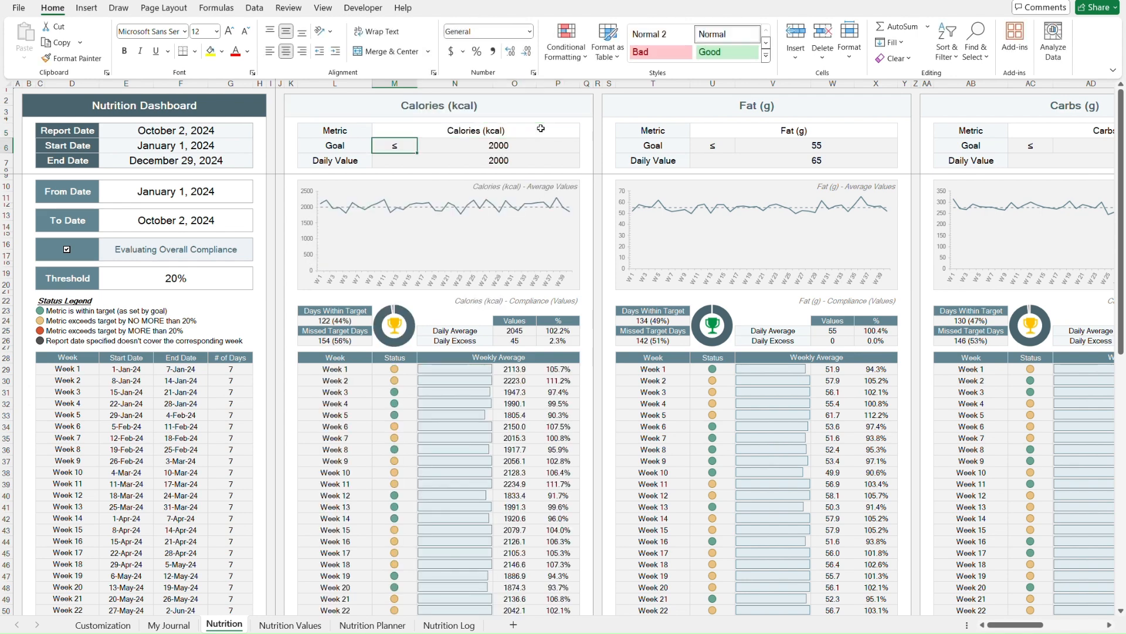
# - On My Journal, set the start date to 1/1/24 and the end date to 1/5/25
pyautogui.hotkey('ctrl', 'pageup')
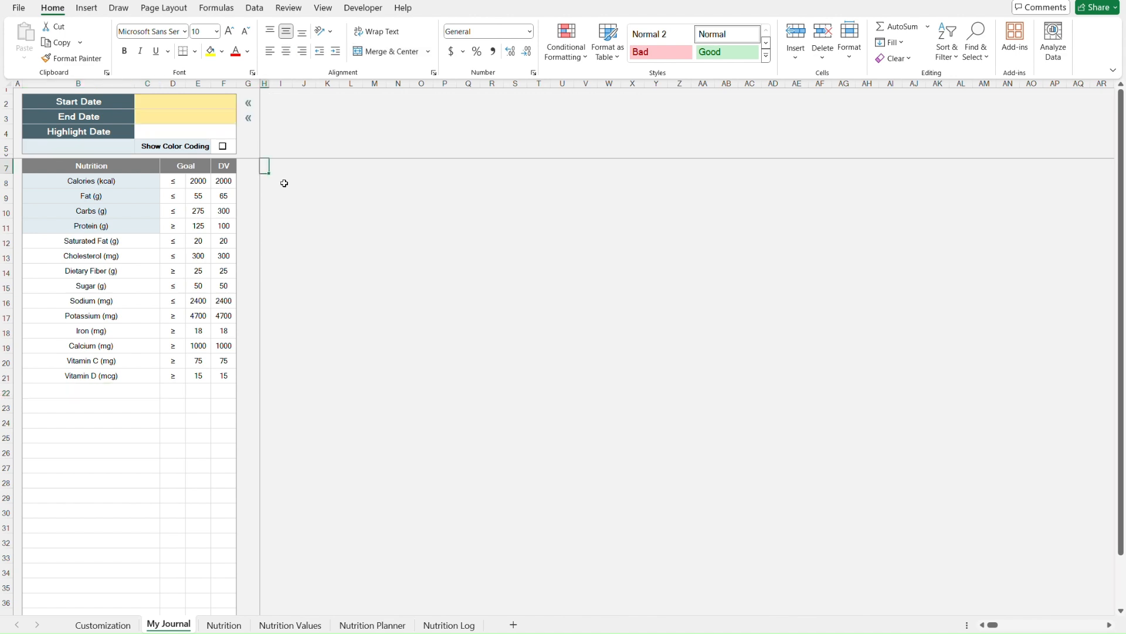
pyautogui.click(226, 103)
pyautogui.write('1/1/24')
pyautogui.press('Return')
pyautogui.write('1/5/25')
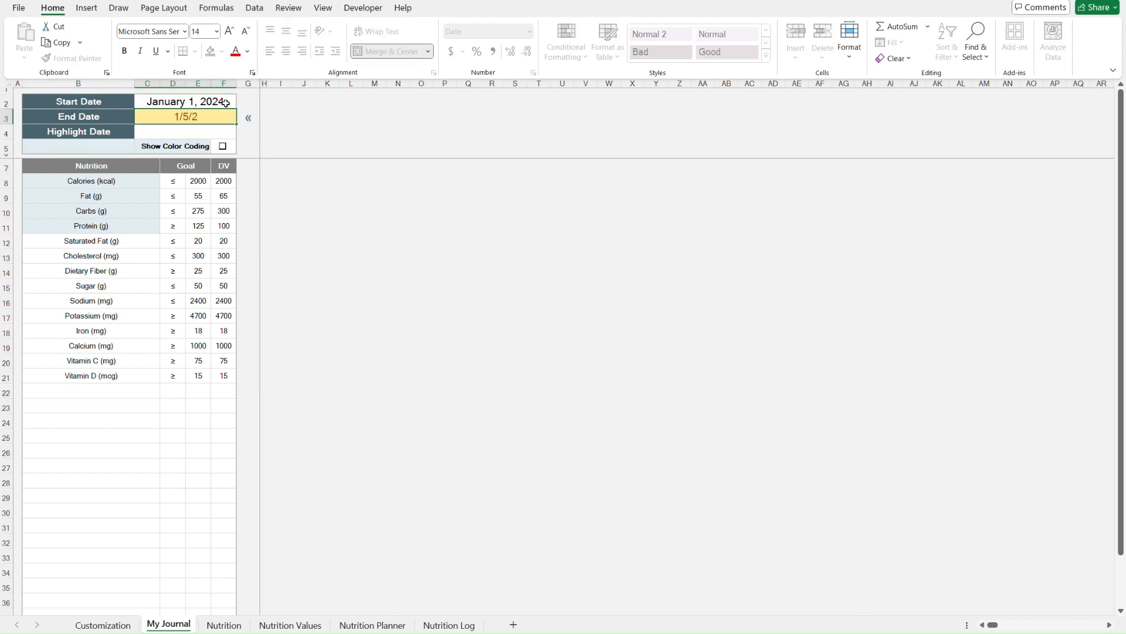
pyautogui.press('Return')
# - Jump to the highlight date in the journal grid, then return to the top of the sheet
pyautogui.click(97, 150)
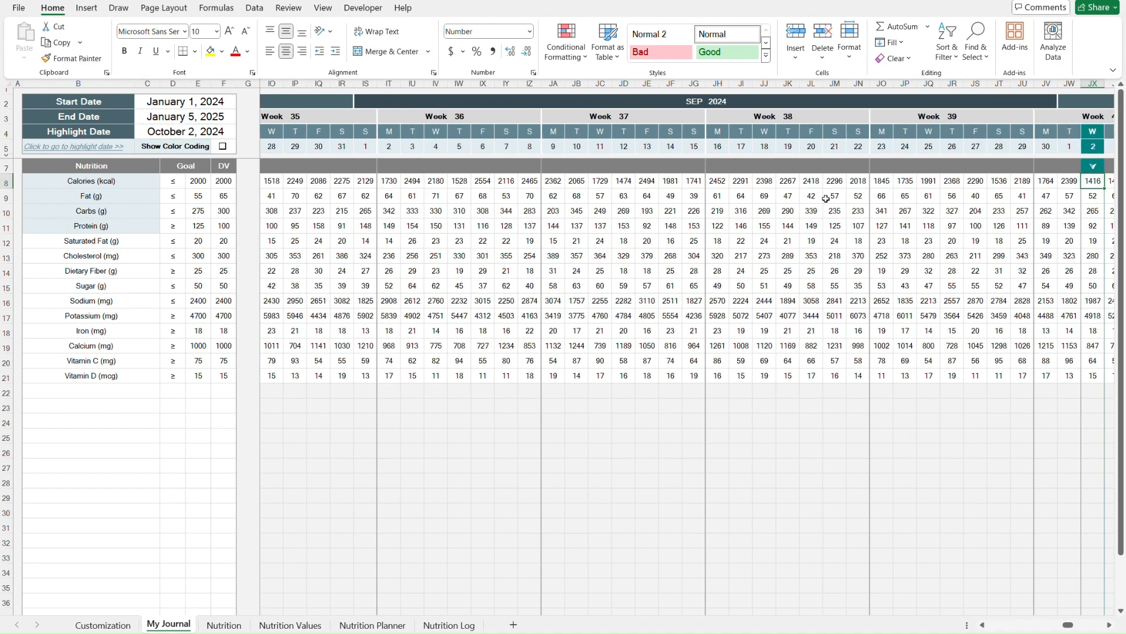
pyautogui.hscroll(20, 826, 197)
pyautogui.hotkey('ctrl', 'Home')
# - Turn on Show Color Coding for the My Journal grid
pyautogui.click(249, 132)
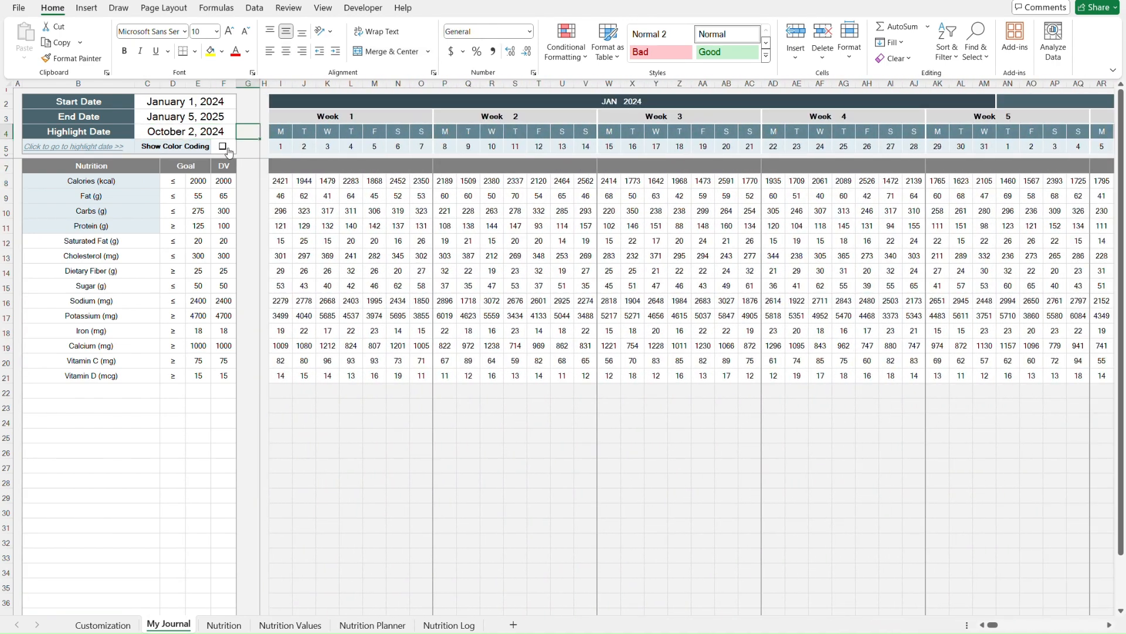
pyautogui.click(222, 146)
pyautogui.hscroll(16, 446, 256)
pyautogui.hotkey('ctrl', 'Home')
# - On the Nutrition dashboard, set the Dietary Fiber panel's Metric to Saturated Fat (g)
pyautogui.click(224, 625)
pyautogui.hscroll(10, 601, 333)
pyautogui.click(982, 131)
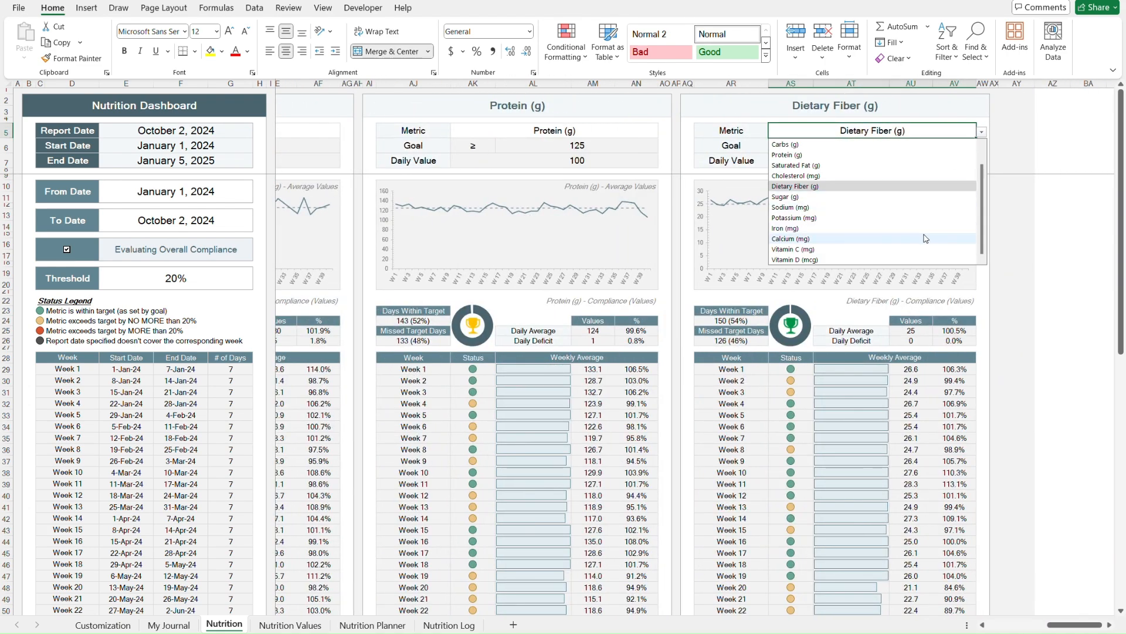
pyautogui.click(901, 167)
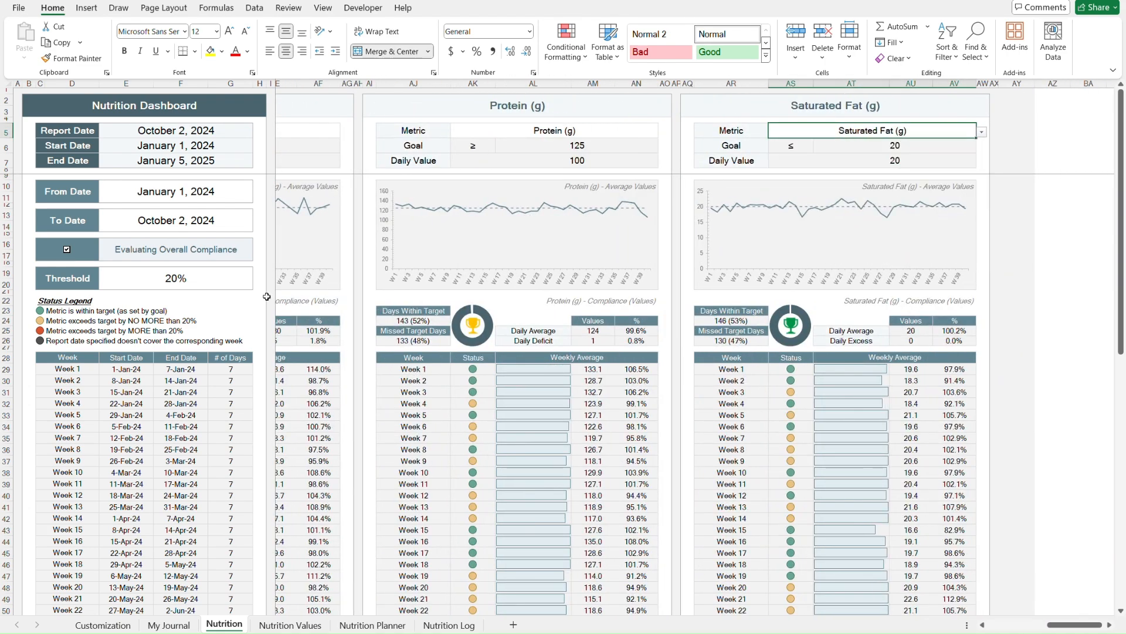
# - Switch the dashboard to daily compliance evaluation and set the threshold to 50%
pyautogui.click(67, 250)
pyautogui.click(140, 278)
pyautogui.write('50')
pyautogui.press('Return')
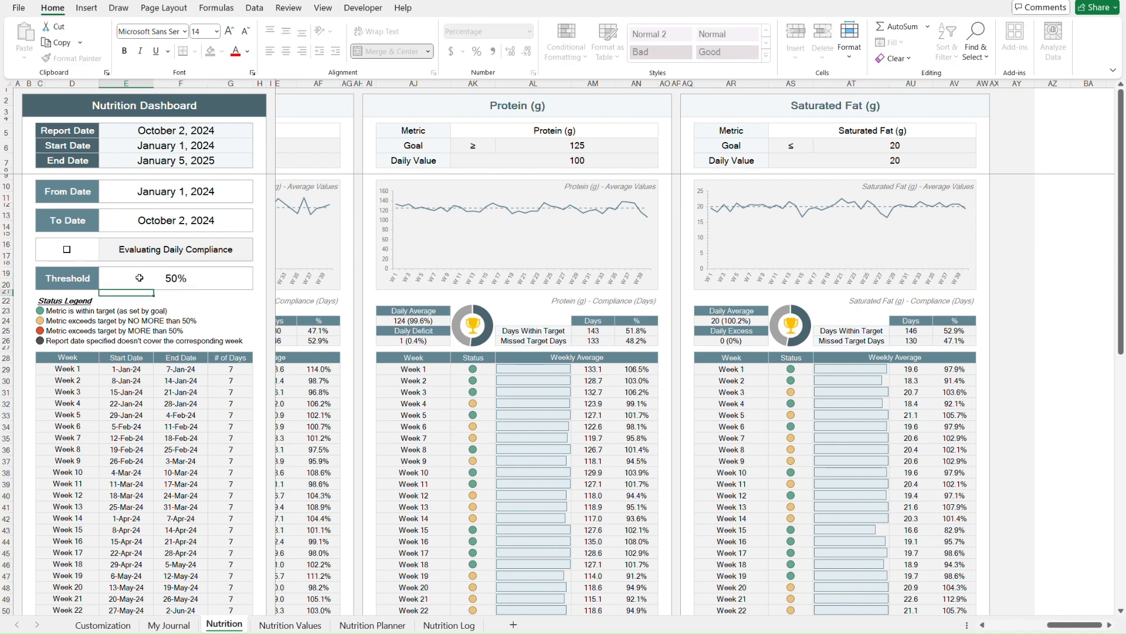
# - Enter 75 in the cell below the threshold and switch back to overall compliance evaluation
pyautogui.write('75')
pyautogui.press('Return')
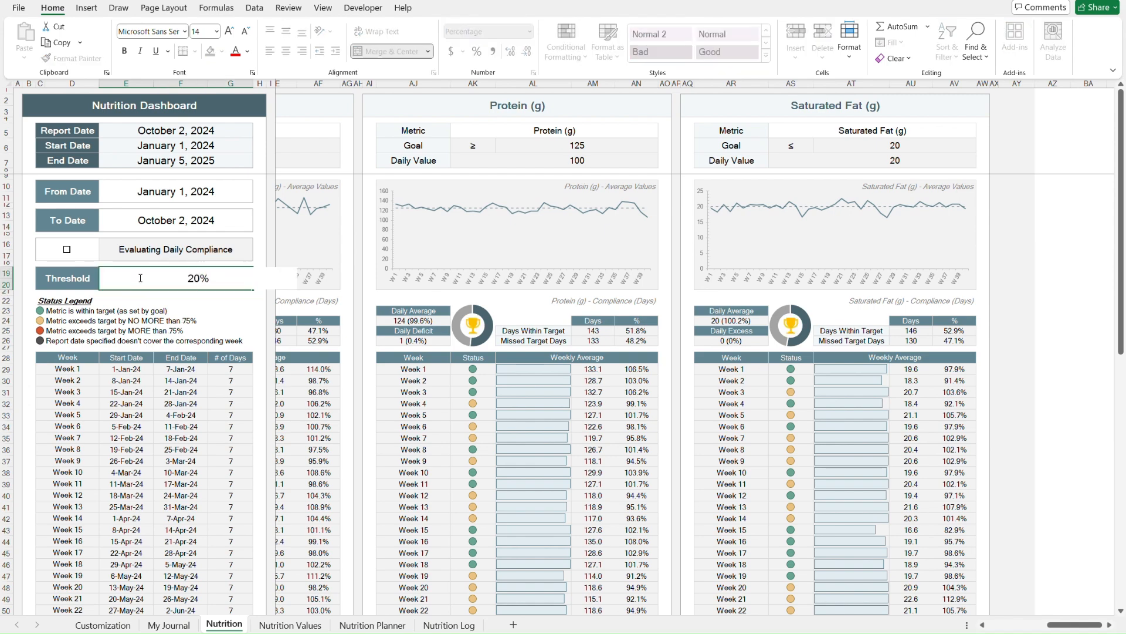
pyautogui.click(67, 250)
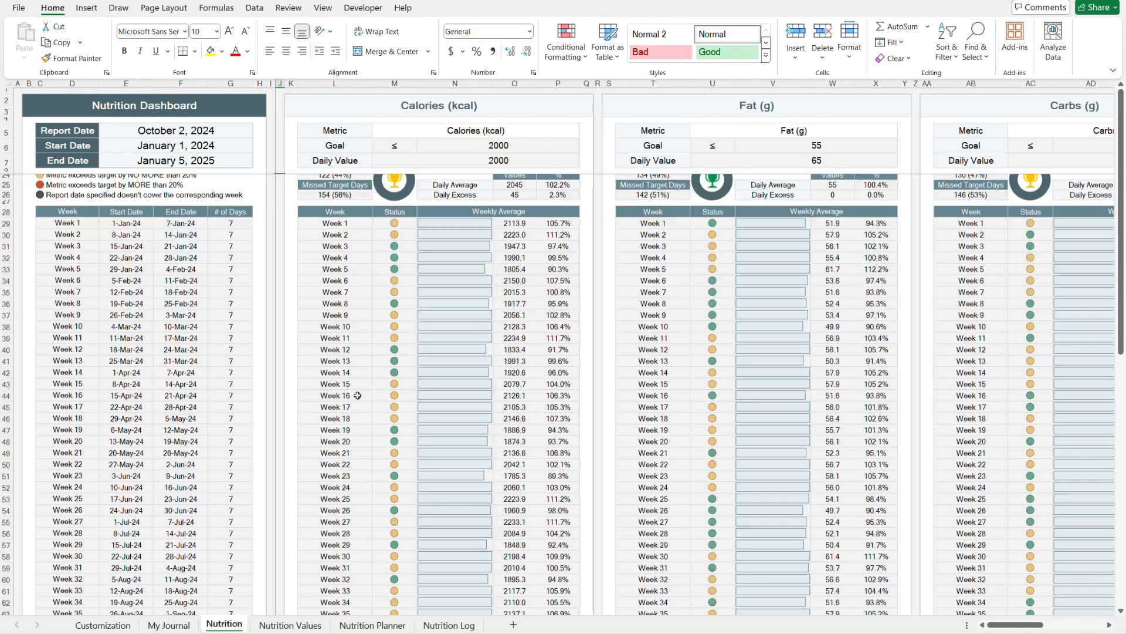
pyautogui.scroll(-5, 357, 395)
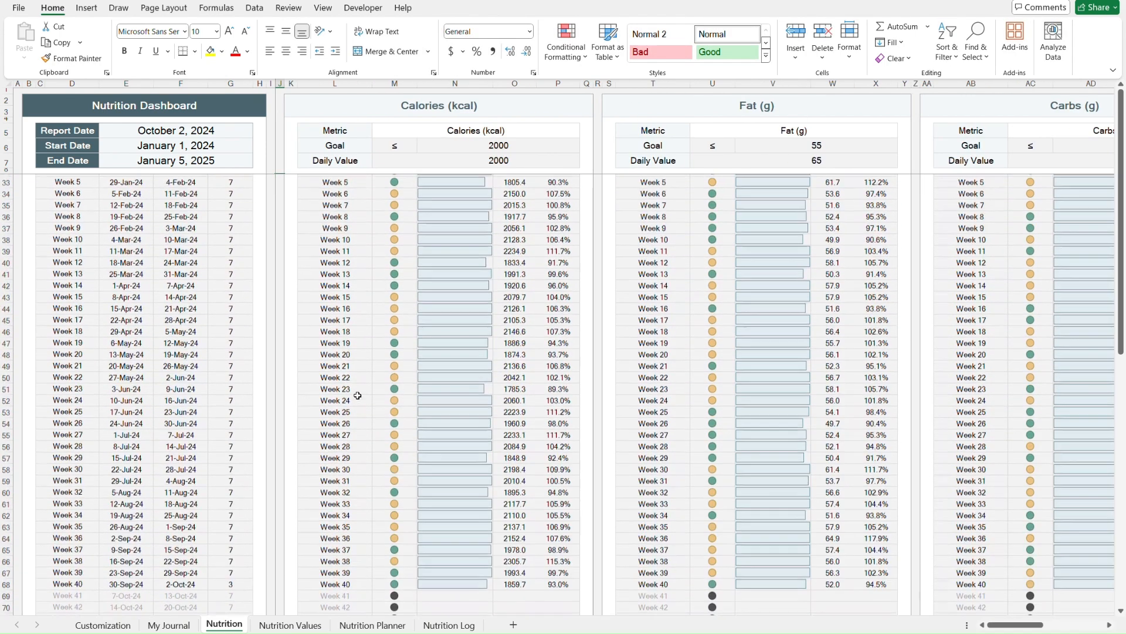
pyautogui.scroll(8, 357, 395)
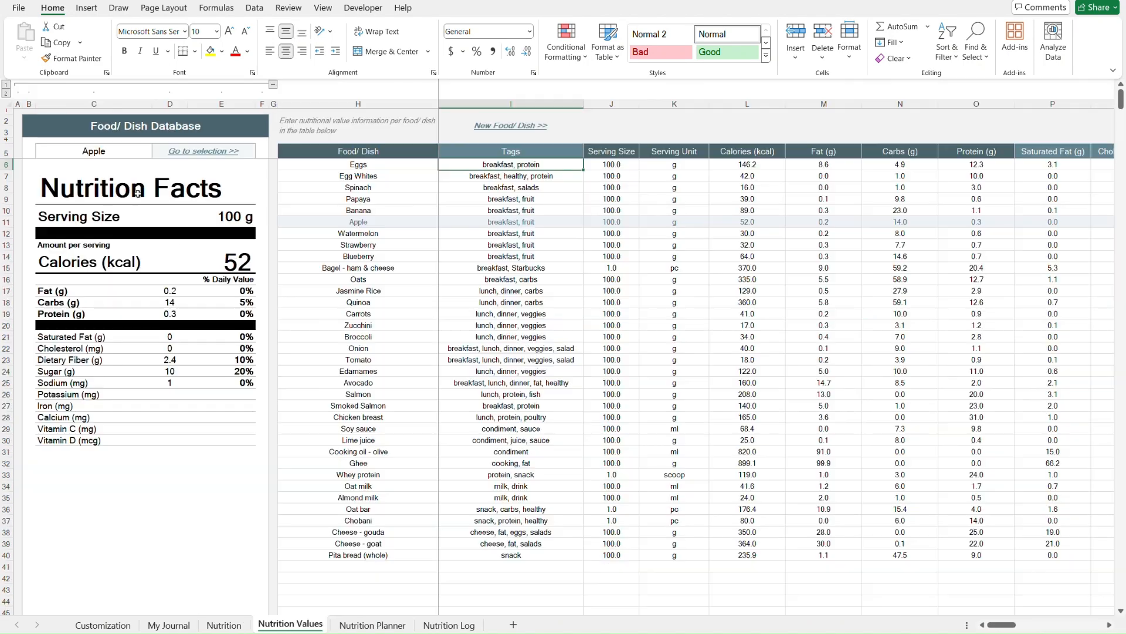
# - On Nutrition Values, open the food selector list and pick another food from it
pyautogui.click(128, 152)
pyautogui.hotkey('alt', 'Down')
pyautogui.press('Down')
pyautogui.press('Up')
pyautogui.press('Up')
pyautogui.press('Up')
pyautogui.press('Up')
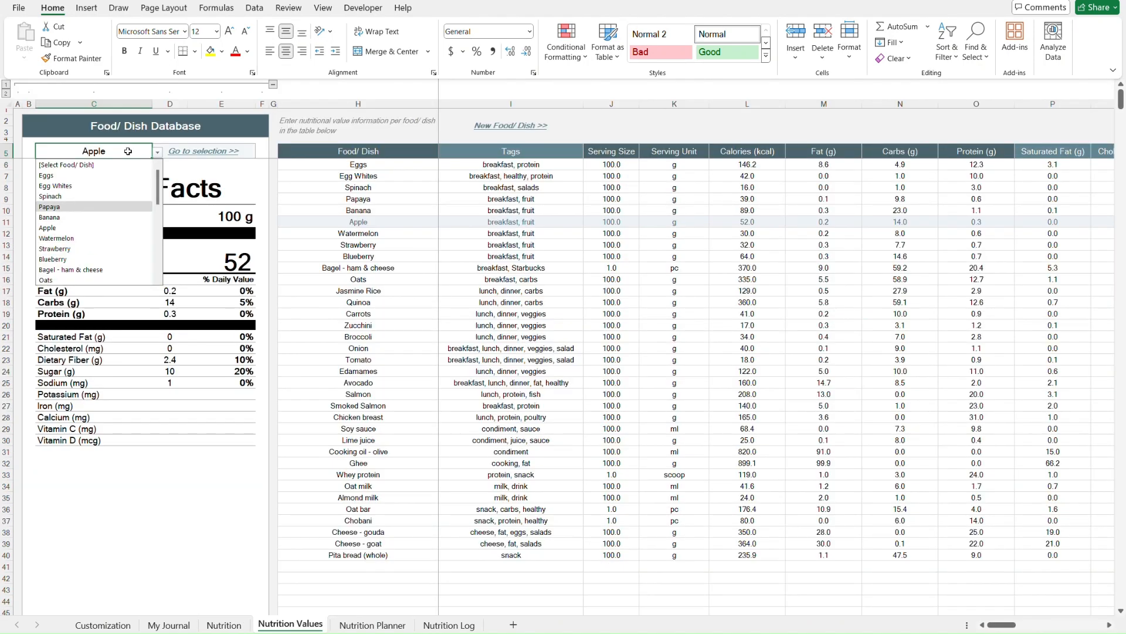
pyautogui.press('Return')
# - Pick foods in the food selector by entering partial names oat and ap, ending with Apple
pyautogui.write('oat')
pyautogui.press('Down')
pyautogui.press('Return')
pyautogui.press('Up')
pyautogui.write('ap')
pyautogui.press('Return')
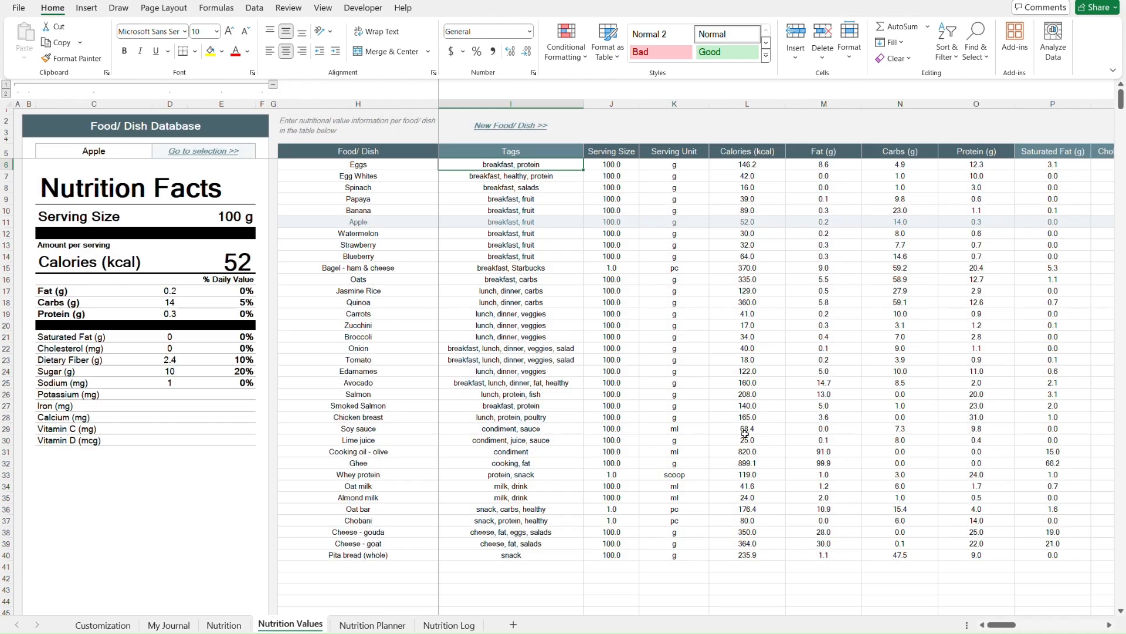
# - On Nutrition Planner, set the day selector to Wednesday
pyautogui.hotkey('ctrl', 'pagedown')
pyautogui.click(90, 127)
pyautogui.hotkey('alt', 'Down')
pyautogui.press('Down')
pyautogui.press('Down')
pyautogui.press('Return')
# - Choose a different meal in the selector of the lower meal breakdown table
pyautogui.scroll(-13, 343, 161)
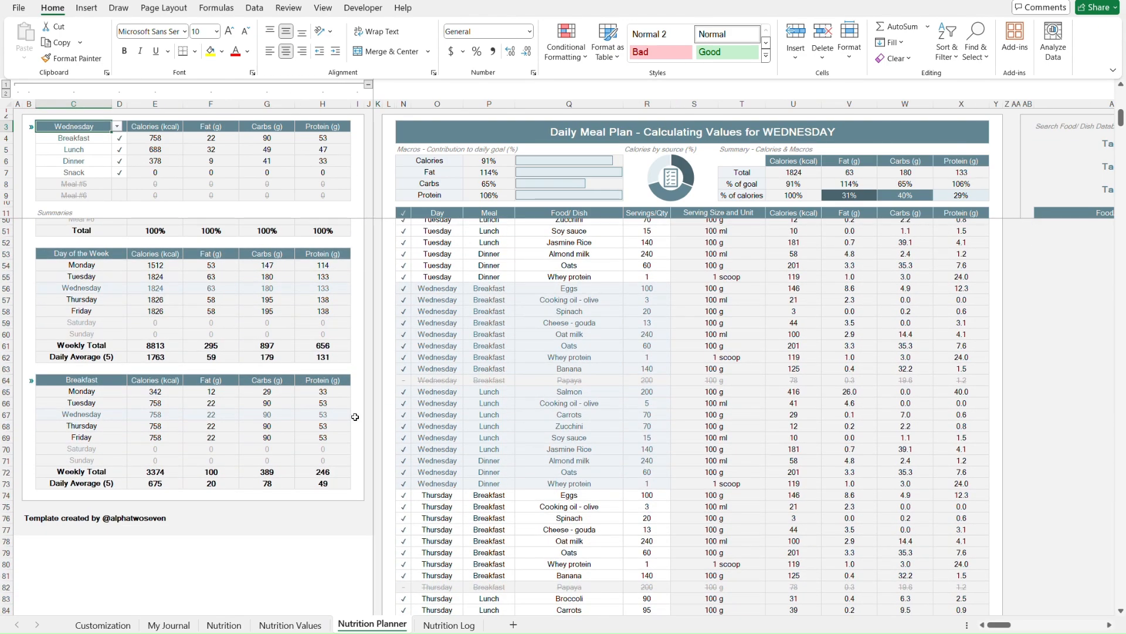
pyautogui.click(111, 383)
pyautogui.hotkey('alt', 'Down')
pyautogui.click(102, 414)
pyautogui.scroll(13, 366, 402)
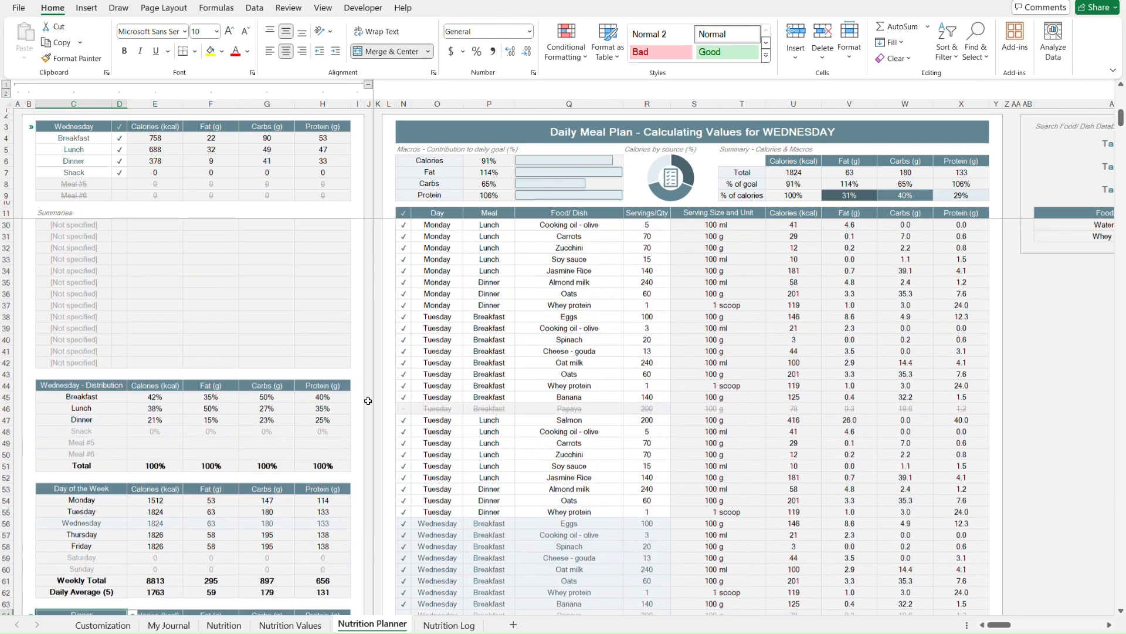
# - Try changing three dropdown selections in the planner's meal table, then undo all three changes
pyautogui.hscroll(5, 586, 372)
pyautogui.click(669, 190)
pyautogui.hotkey('alt', 'Down')
pyautogui.click(666, 282)
pyautogui.click(670, 168)
pyautogui.hotkey('alt', 'Down')
pyautogui.click(654, 227)
pyautogui.click(662, 143)
pyautogui.hotkey('alt', 'Down')
pyautogui.click(644, 243)
pyautogui.hotkey('ctrl', 'z')
pyautogui.hotkey('ctrl', 'z')
pyautogui.hotkey('ctrl', 'z')
pyautogui.hotkey('ctrl', 'Home')
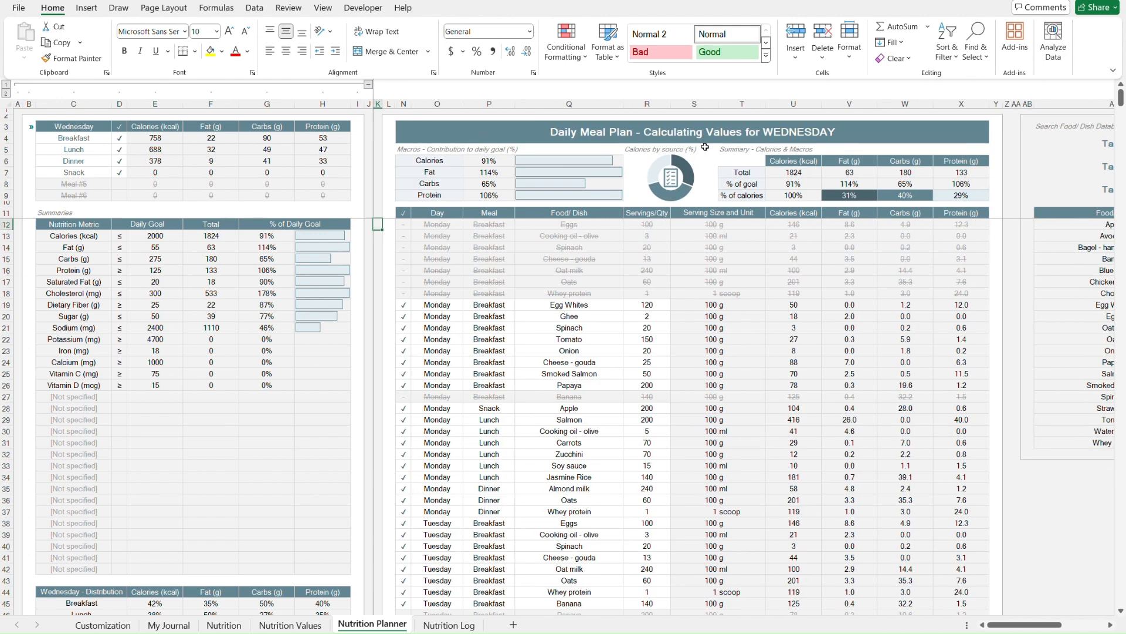
# - On Nutrition Log, scroll across the logged entries and follow the Go to selected values link
pyautogui.hotkey('ctrl', 'pagedown')
pyautogui.click(694, 111)
pyautogui.hscroll(3, 905, 222)
pyautogui.hscroll(3, 905, 222)
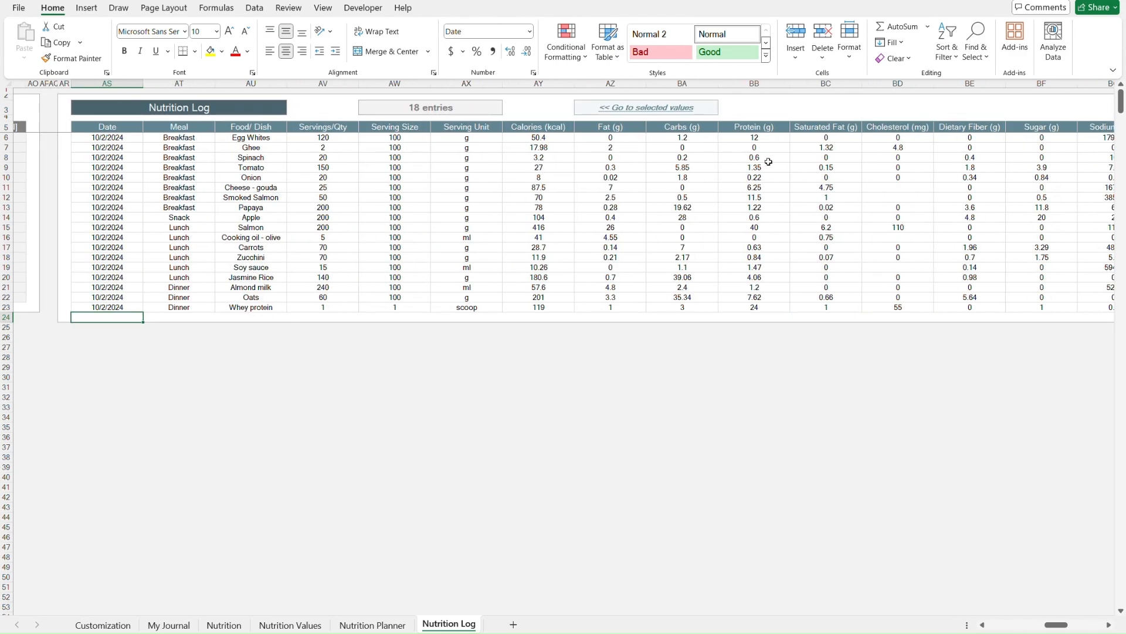
pyautogui.click(649, 108)
# - Browse the label tables on Customization, then return to My Journal
pyautogui.hotkey('ctrl', 'pageup')
pyautogui.hotkey('ctrl', 'pageup')
pyautogui.hotkey('ctrl', 'pageup')
pyautogui.hotkey('ctrl', 'pageup')
pyautogui.hotkey('ctrl', 'pageup')
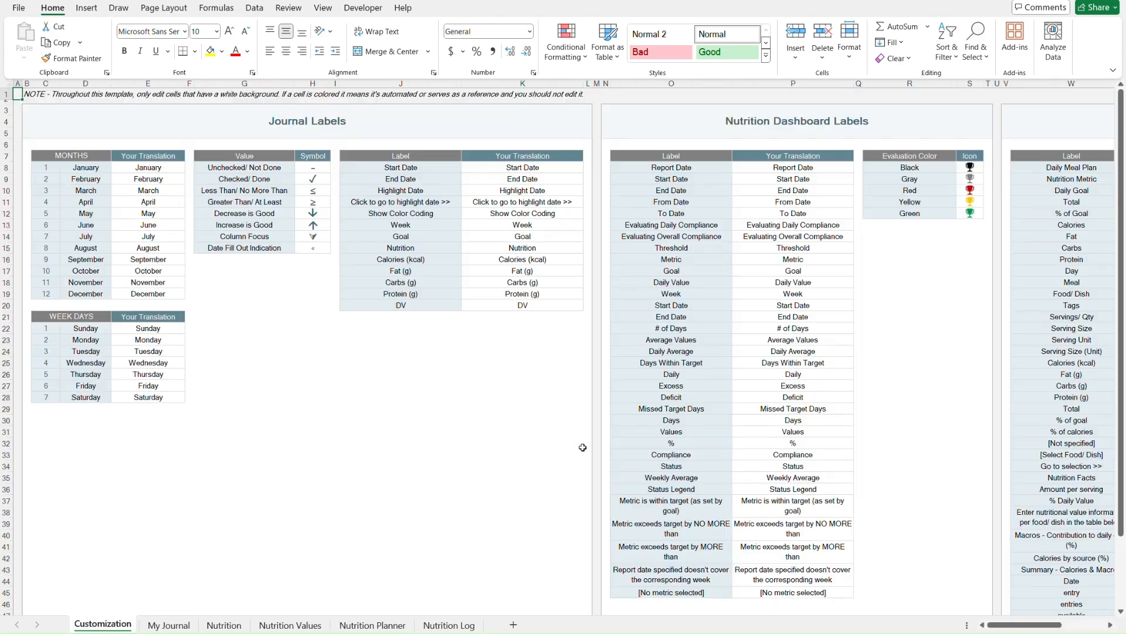
pyautogui.click(522, 128)
pyautogui.hotkey('ctrl', 'Right')
pyautogui.hotkey('ctrl', 'Right')
pyautogui.hotkey('ctrl', 'pagedown')
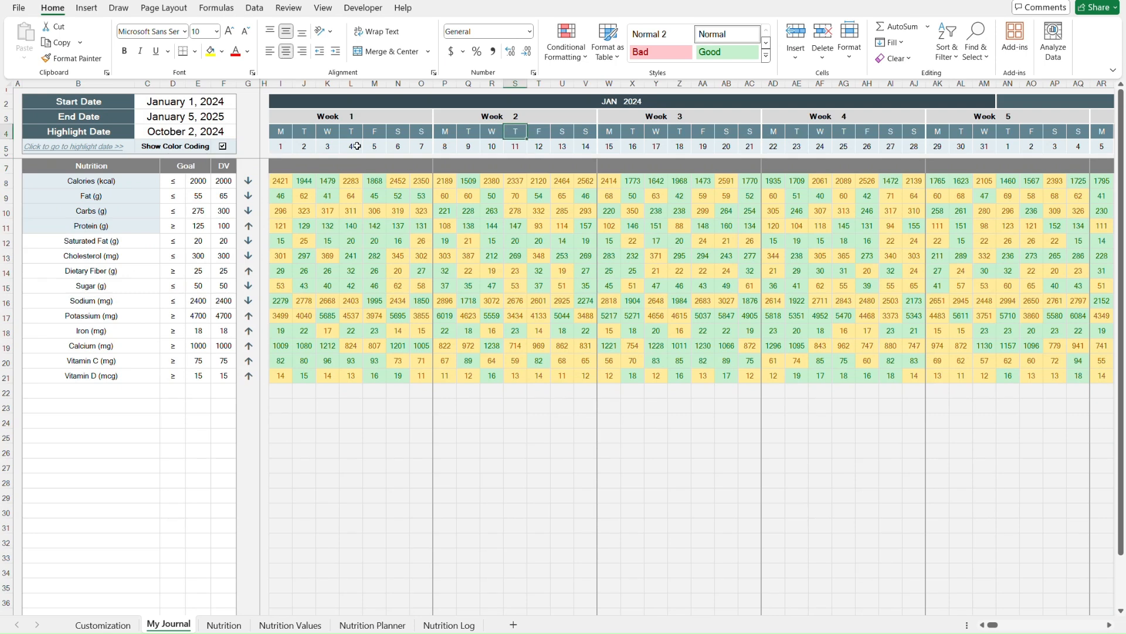